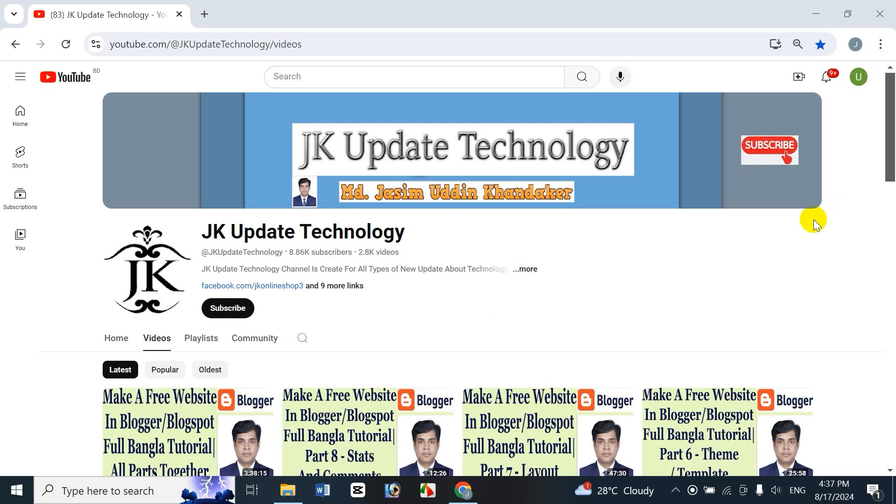
Step: Look through the JK Update Technology channel's playlists and return to its list of videos
mouse_move(888, 156)
mouse_down()
mouse_move(891, 243)
mouse_move(892, 173)
mouse_up()
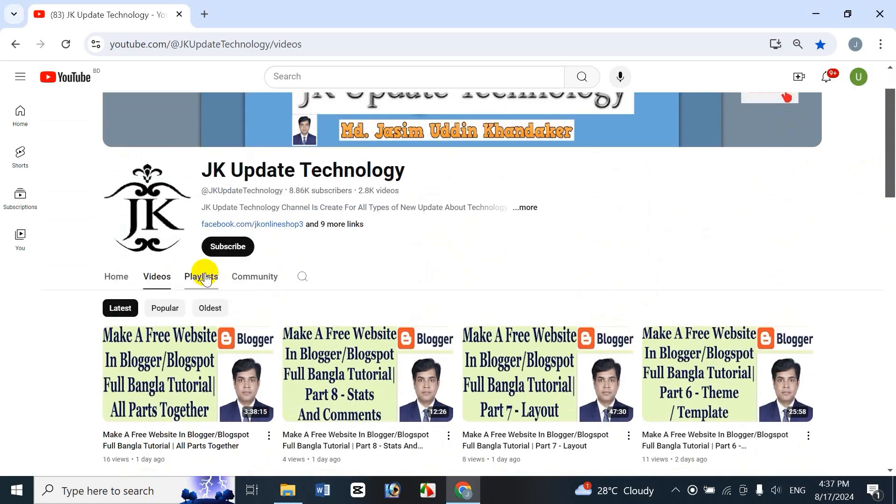
click(205, 278)
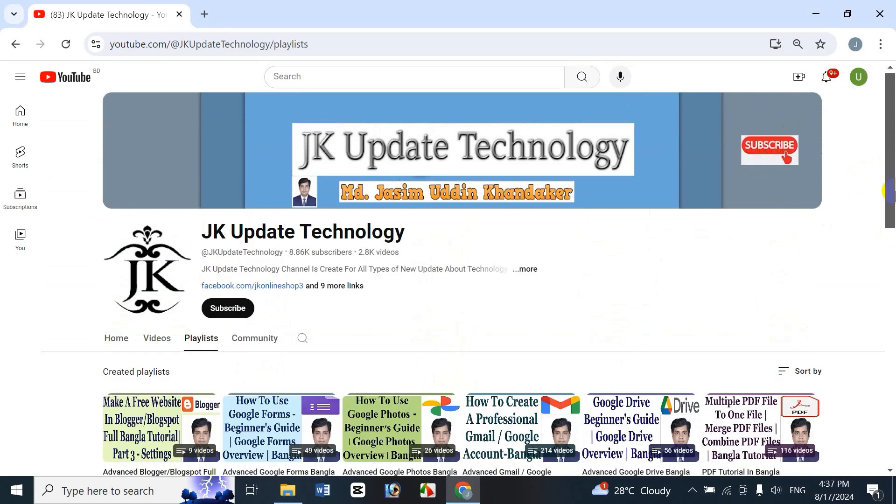
drag(892, 206, 891, 255)
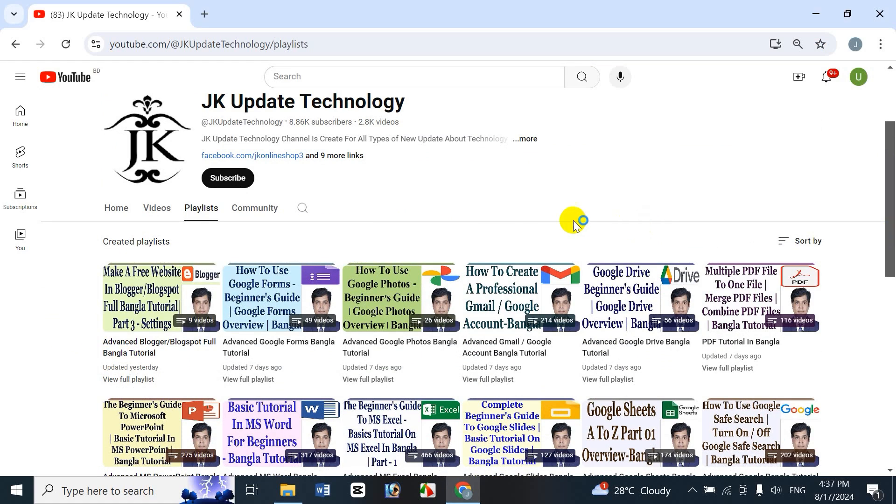
drag(892, 208, 840, 170)
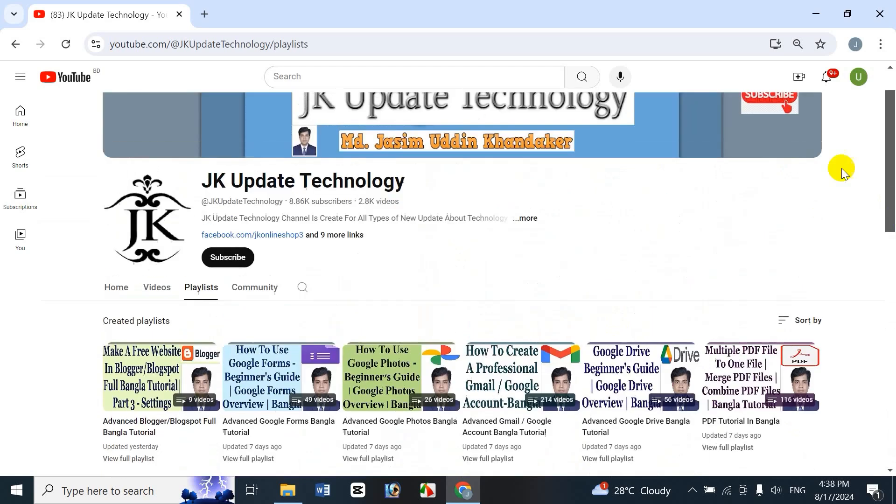
click(159, 290)
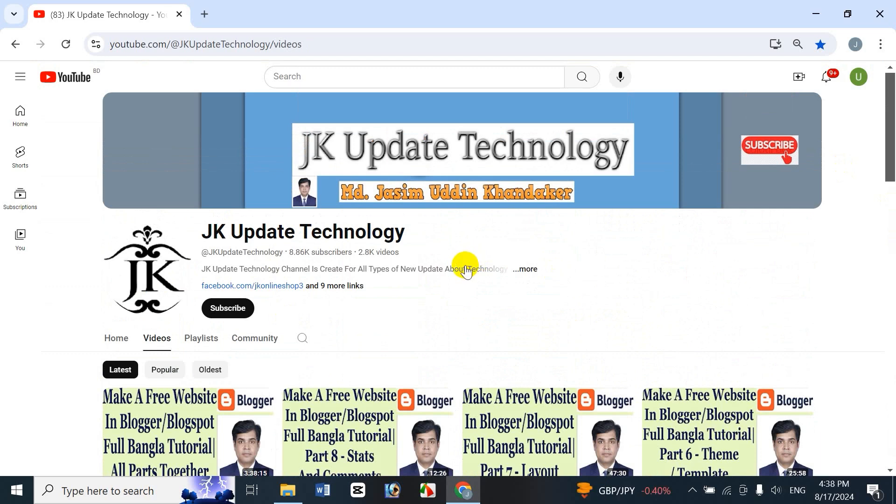
Step: Open sites.google.com in a new browser tab
click(205, 14)
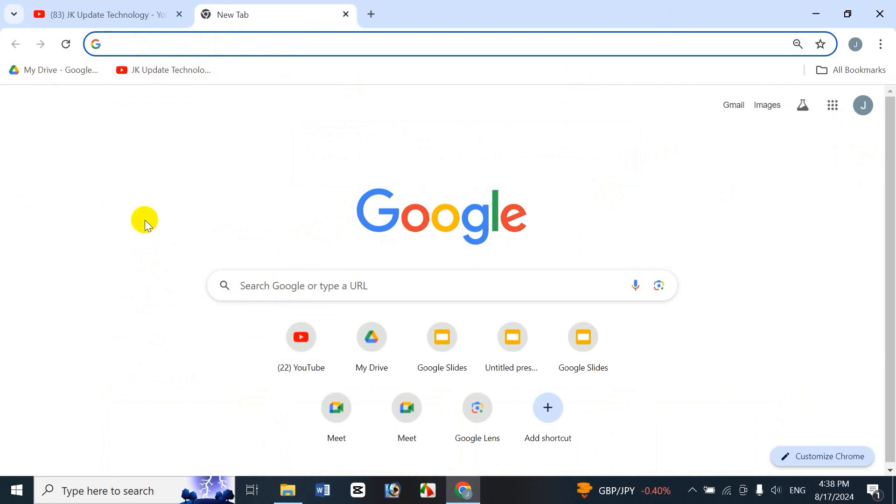
text(si)
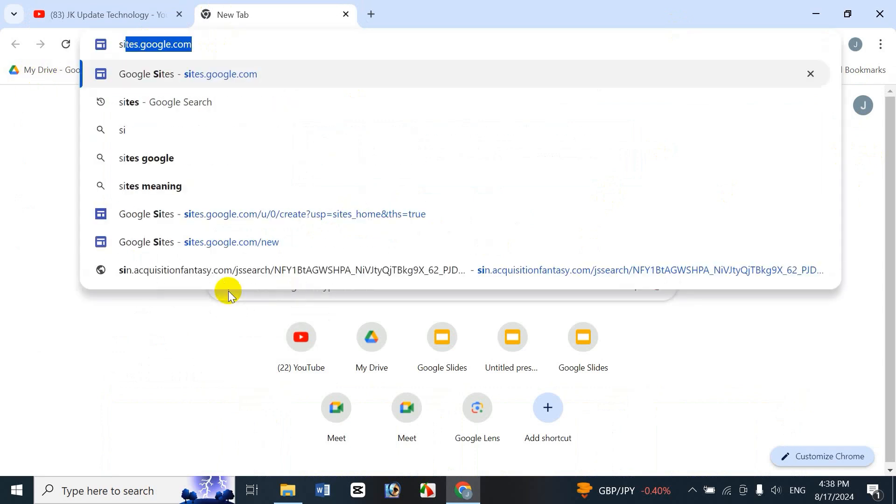
key(Right)
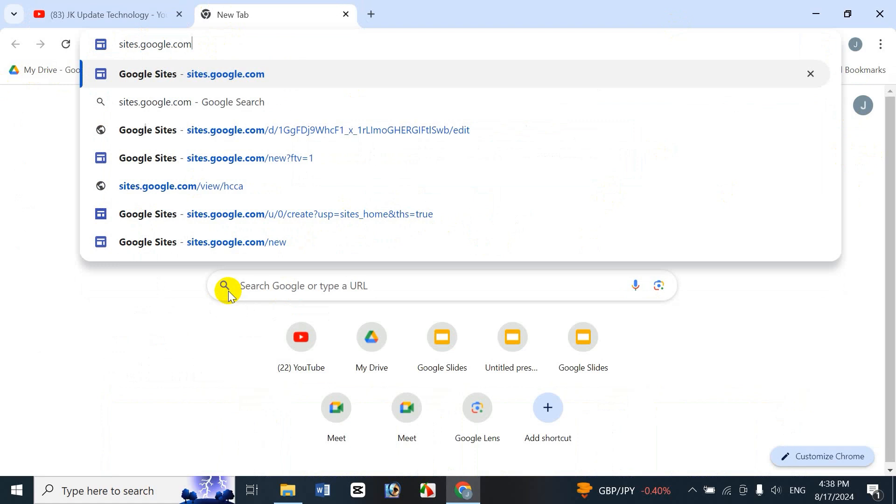
key(Return)
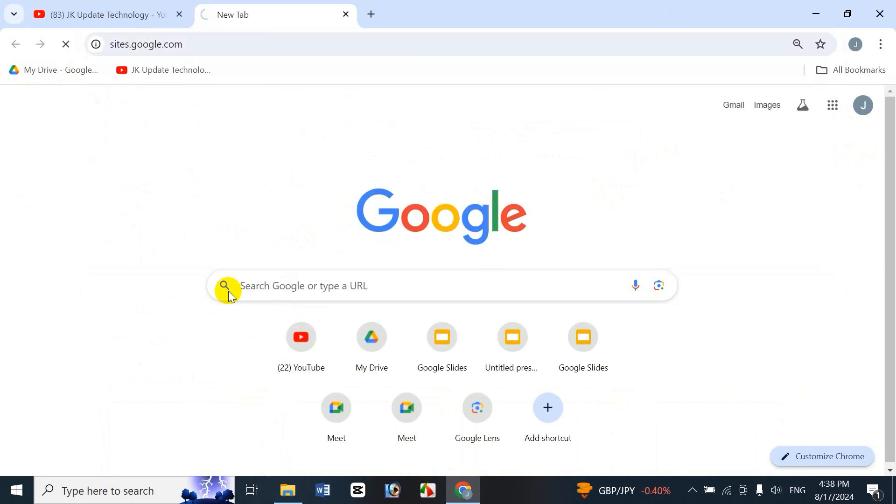
scroll(147, 146, down, 2)
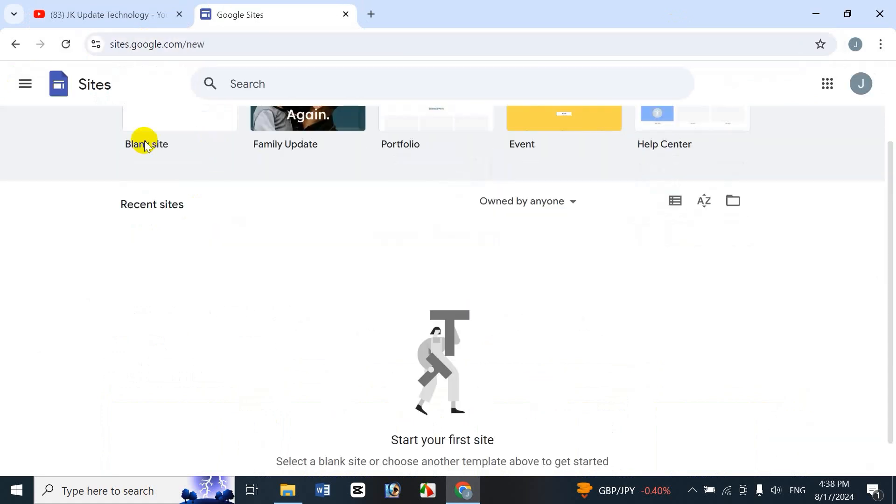
Step: Search for "sites" in another new tab, open Google Sites from there, and close that duplicate tab
click(371, 14)
click(292, 290)
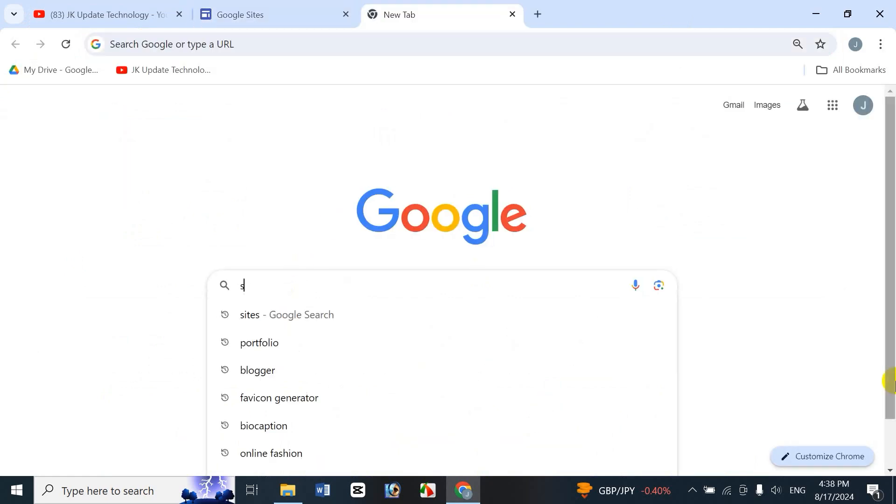
text(sites)
key(Return)
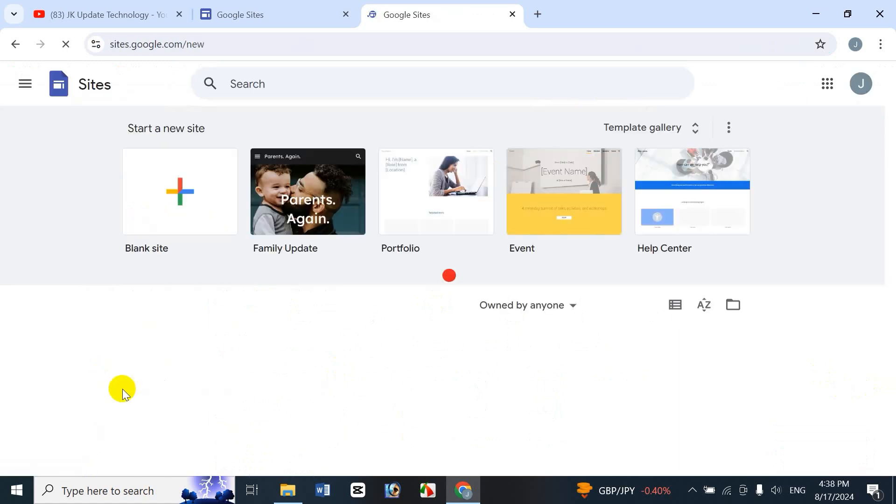
scroll(124, 397, down, 2)
click(512, 14)
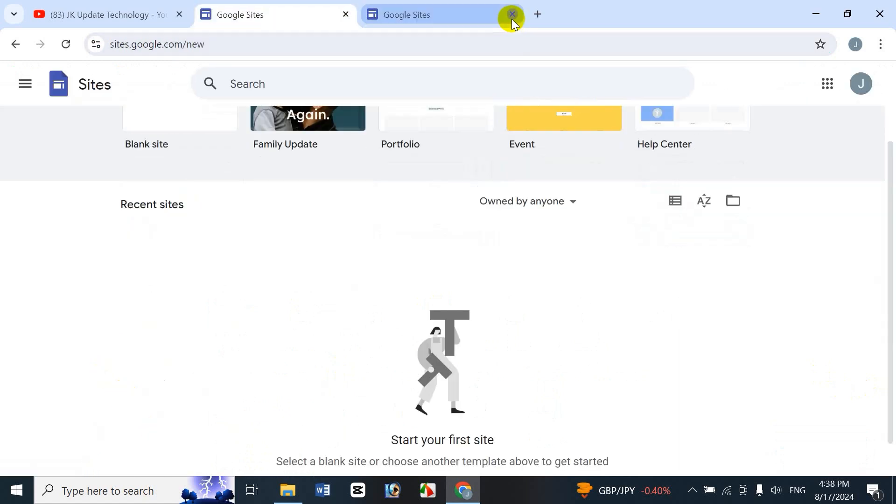
Step: Examine the Google Sites start page and the template gallery's Personal, Work, Small business and Education templates
scroll(890, 200, up, 2)
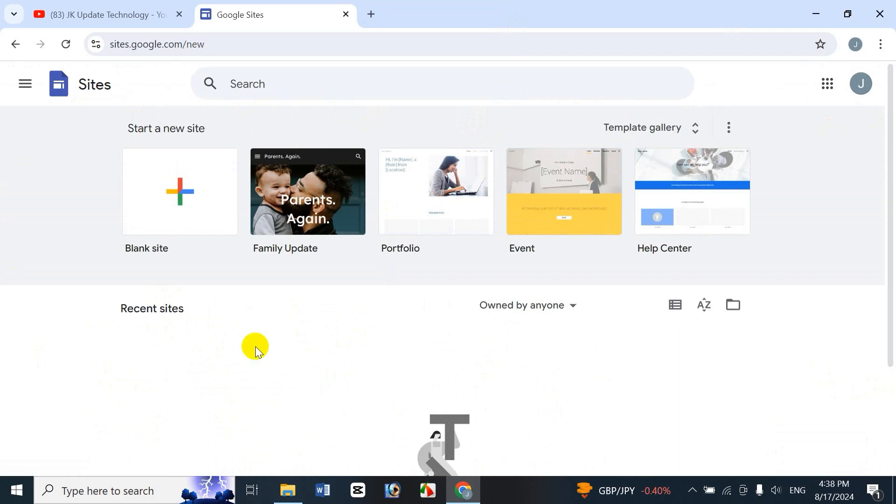
scroll(885, 323, down, 1)
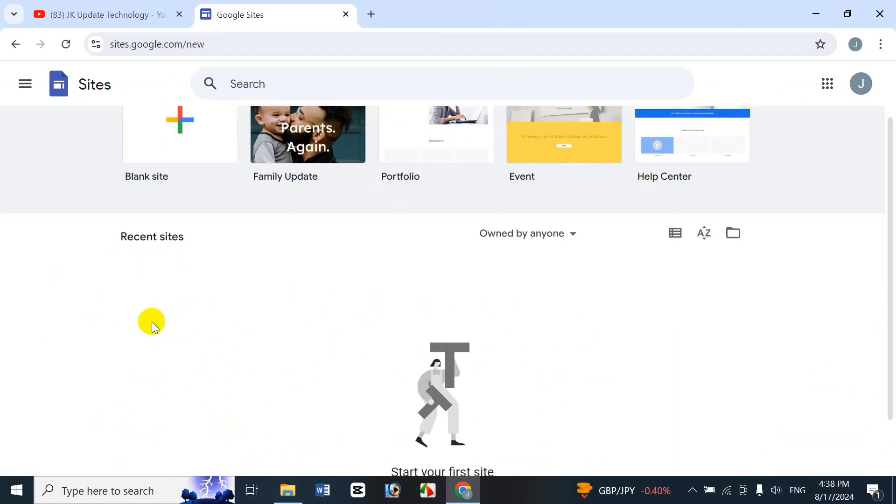
scroll(889, 252, up, 1)
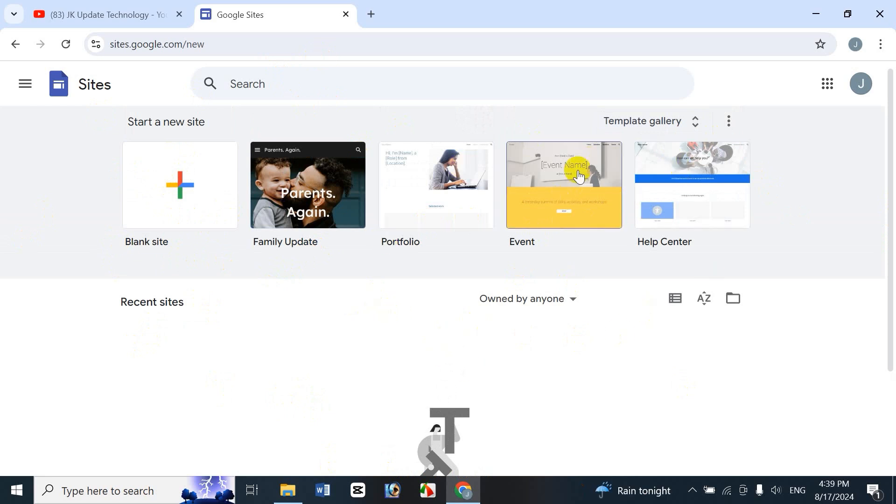
click(636, 121)
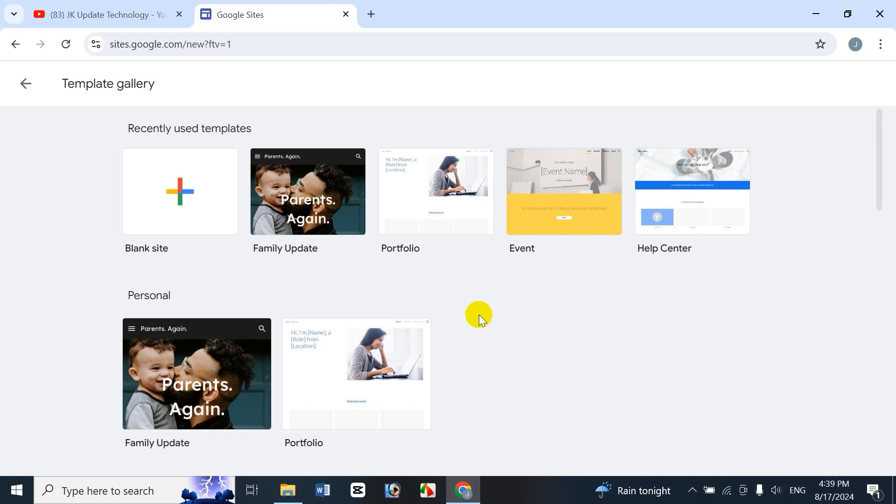
drag(882, 174, 882, 201)
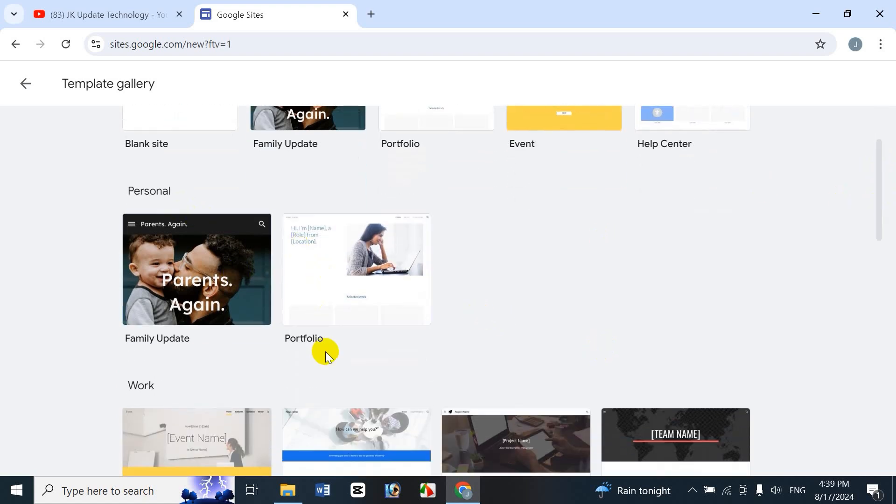
click(213, 219)
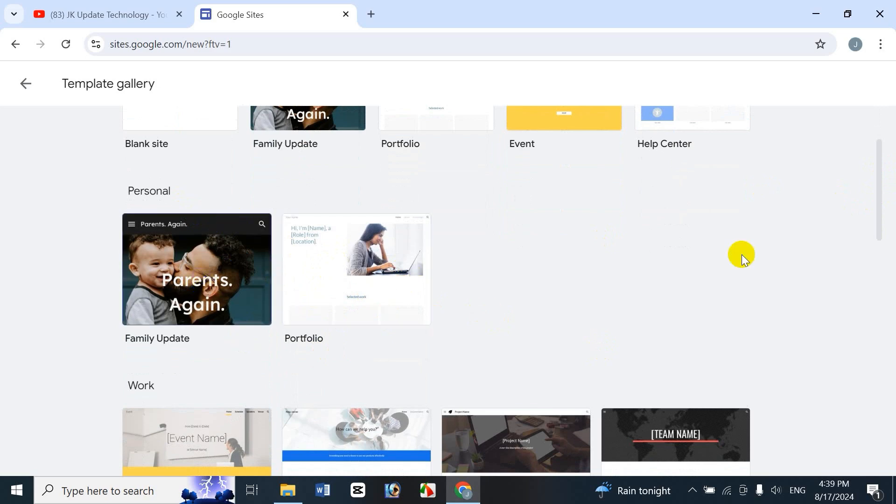
drag(879, 210, 890, 271)
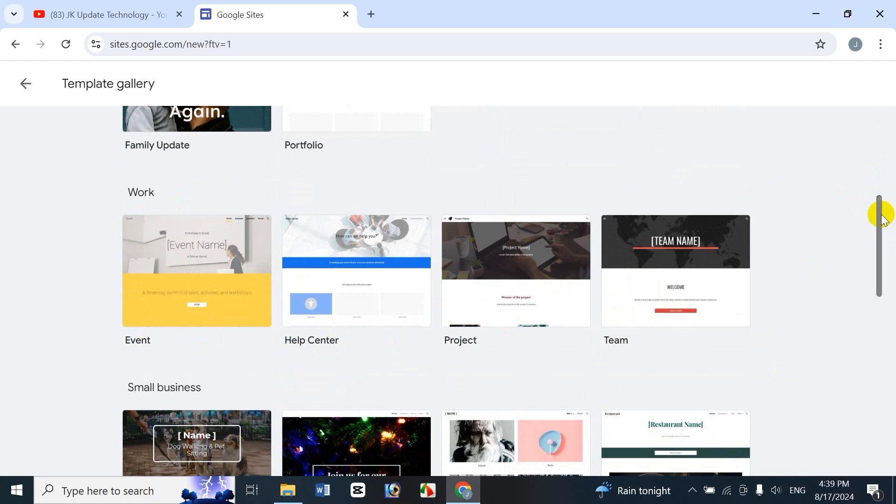
drag(878, 212, 874, 287)
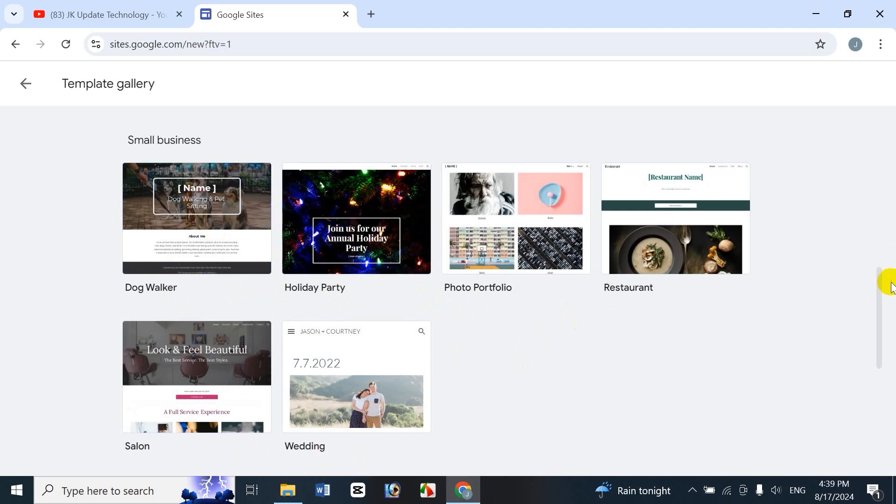
drag(881, 297, 881, 406)
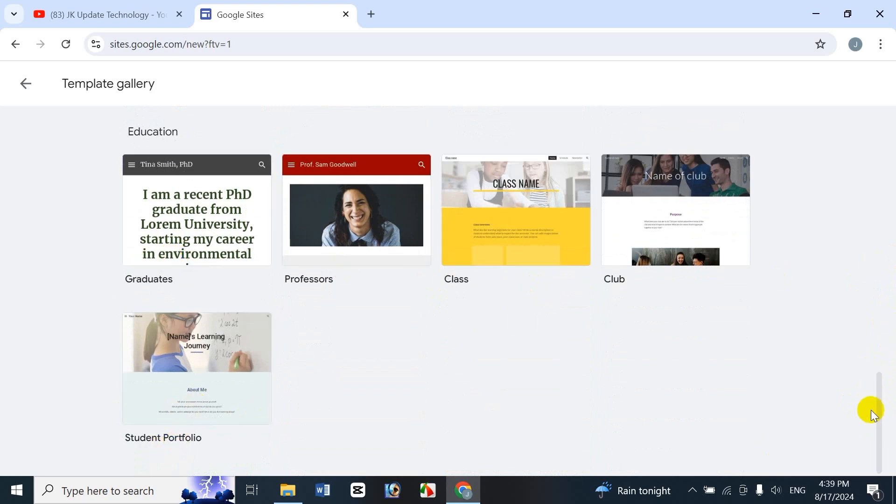
drag(880, 406, 894, 121)
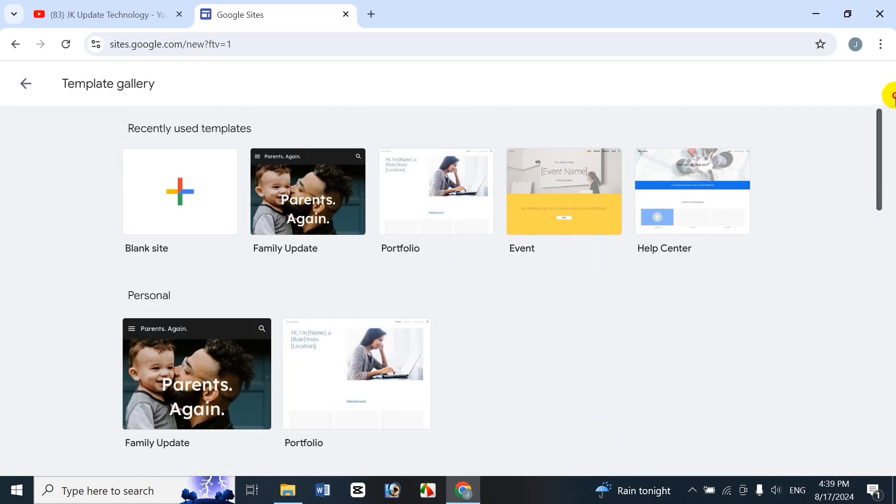
Step: Leave the template gallery and create a new blank site
click(27, 89)
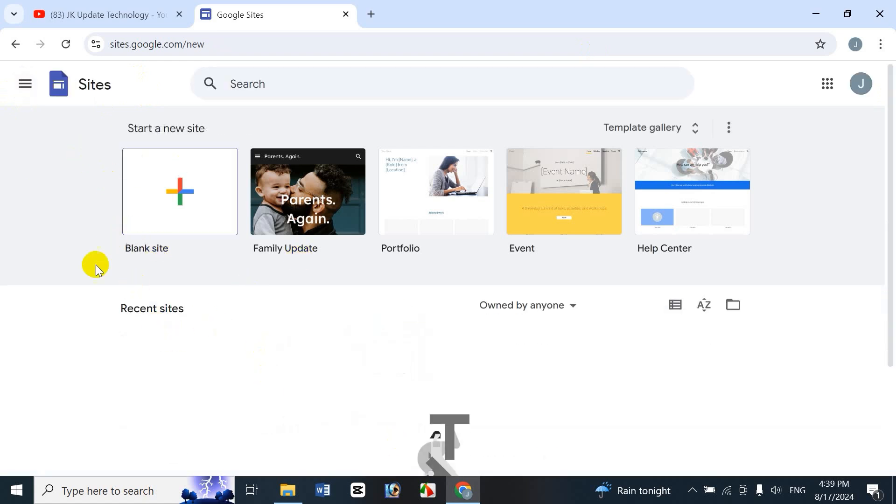
click(172, 194)
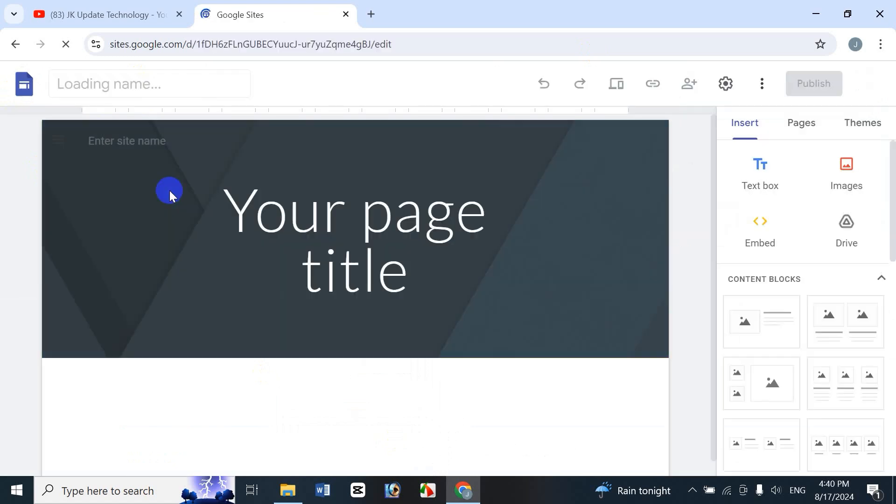
Step: Examine the blank site's page title, empty body area, insert options and page list in the editor
click(240, 210)
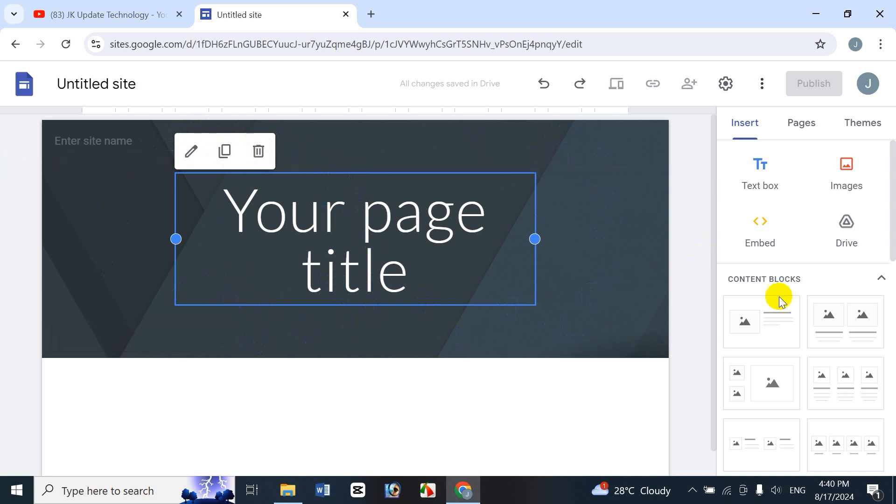
drag(716, 212, 713, 305)
click(390, 383)
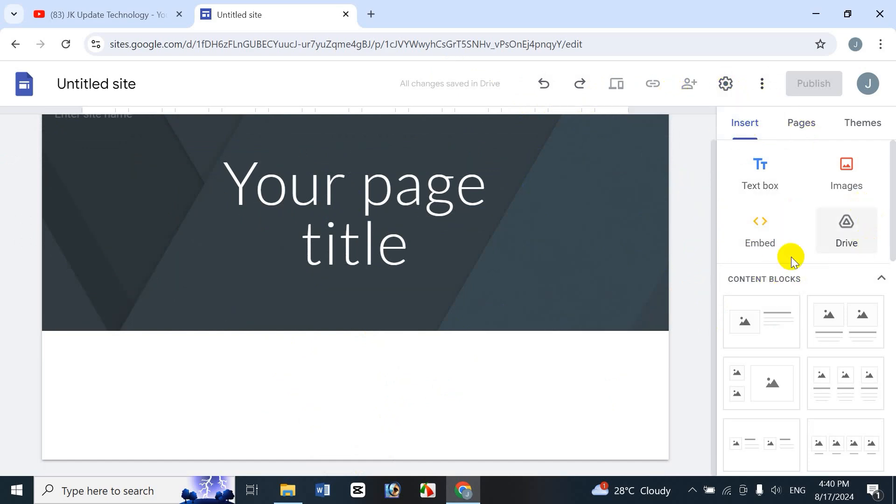
drag(887, 238, 882, 156)
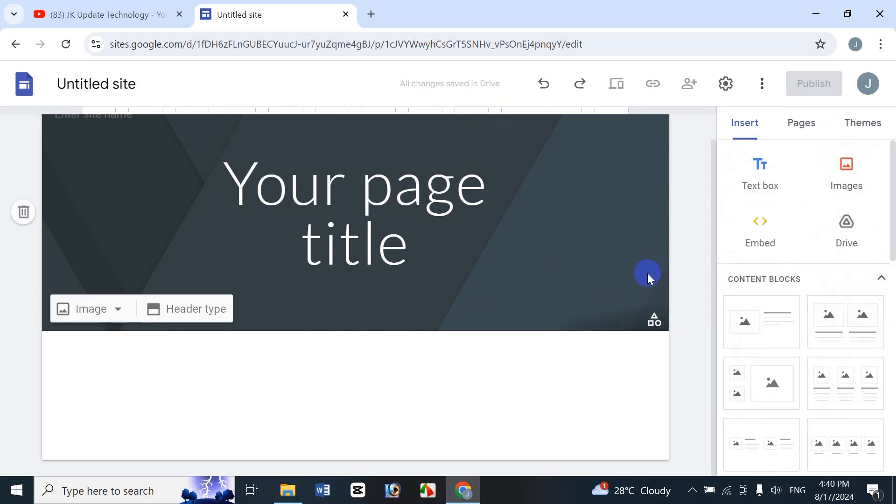
click(800, 124)
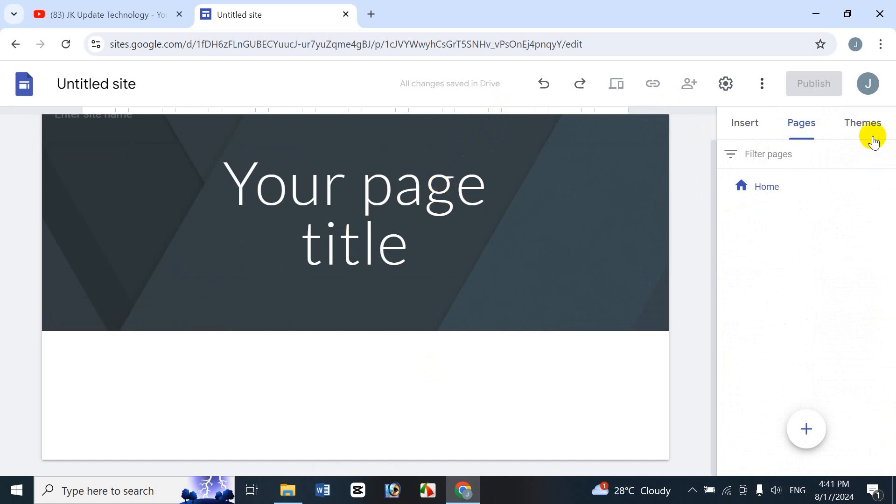
click(745, 124)
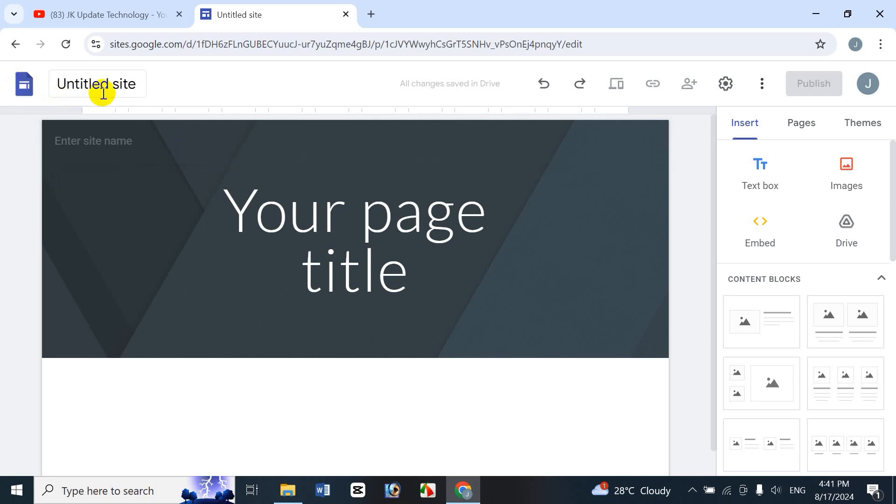
Step: Rename the untitled site with the owner's first name followed by "Site-01" and fill the page header's site name with the same text
click(77, 86)
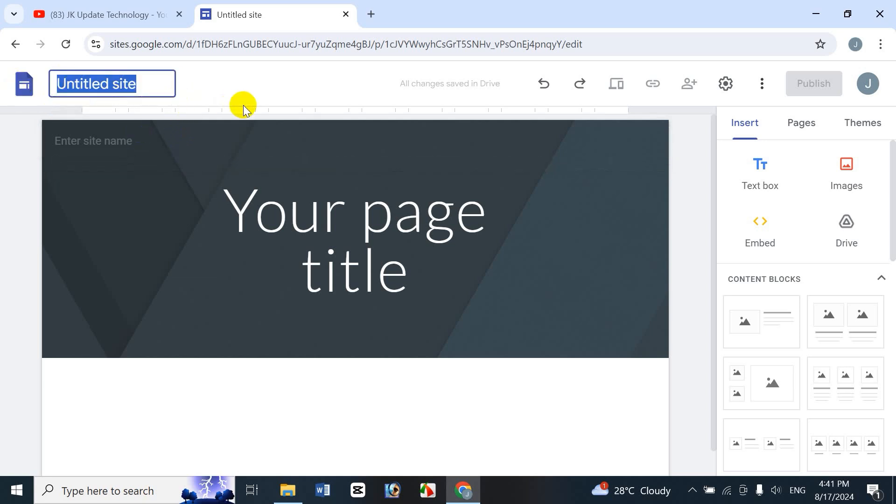
text(Jasim )
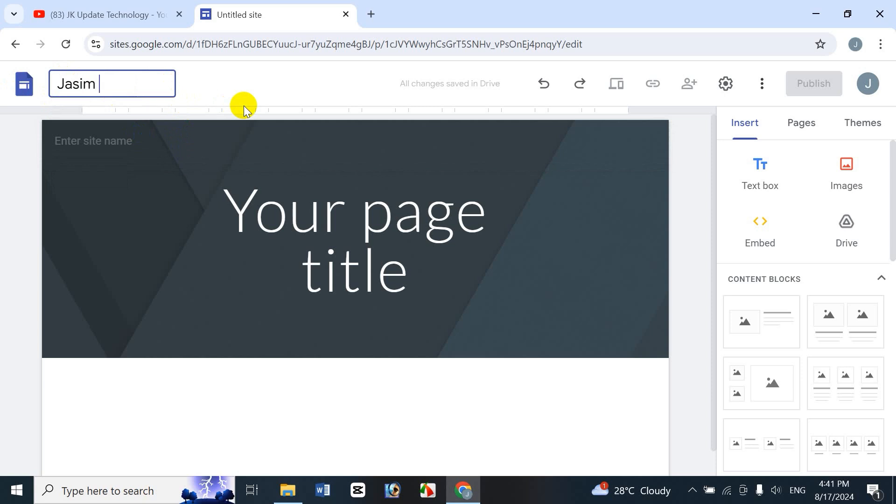
text(Site-01)
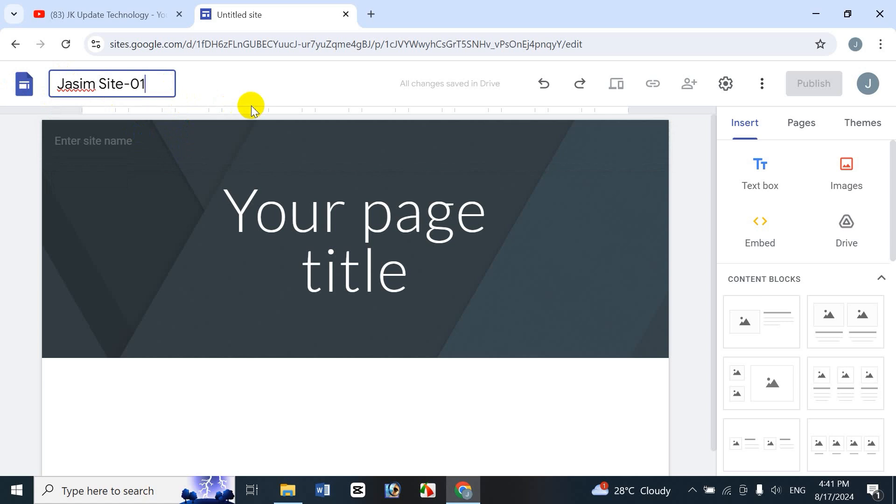
click(290, 243)
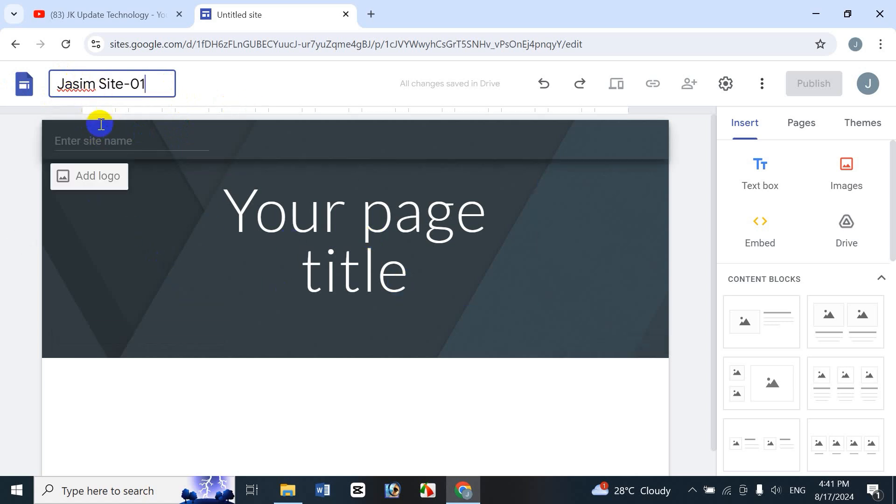
click(116, 145)
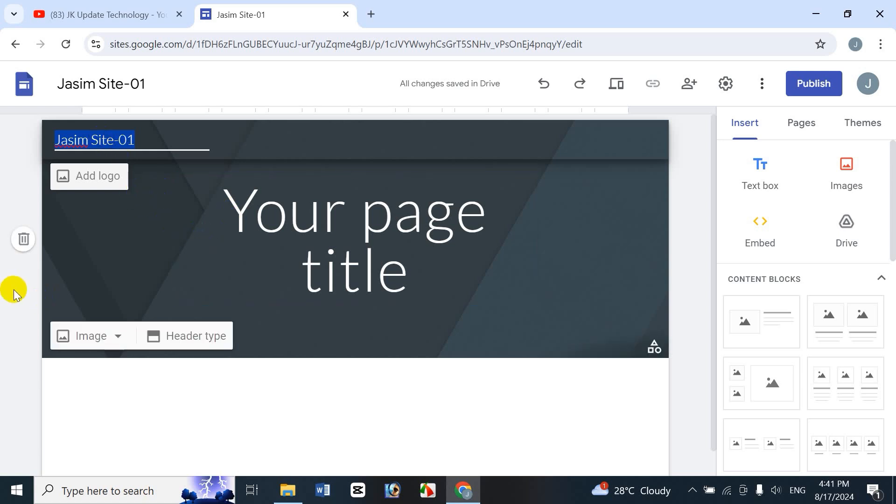
Step: Replace the header's site name with the owner's full name and upload the owner's portrait photo as the site logo
text(Ja)
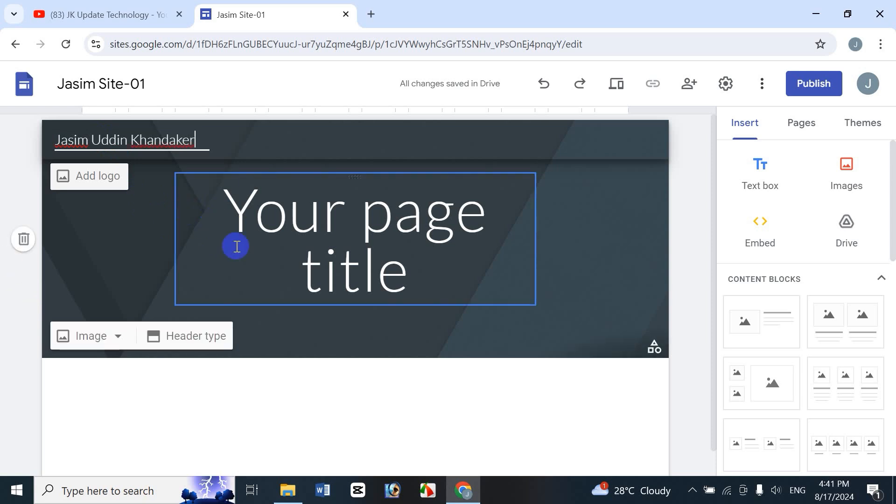
click(97, 176)
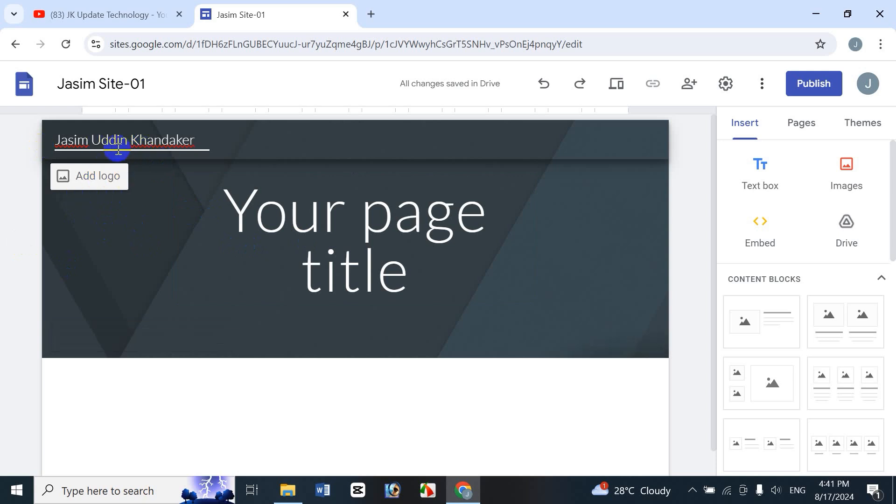
click(99, 178)
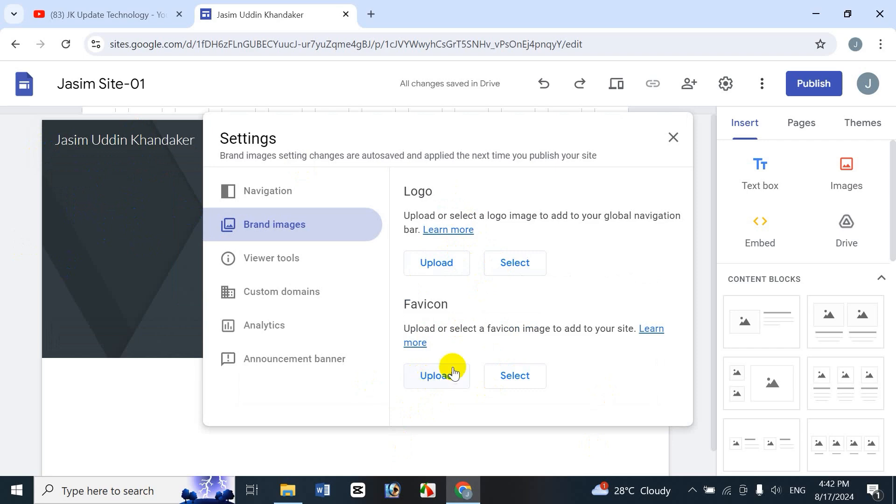
click(426, 263)
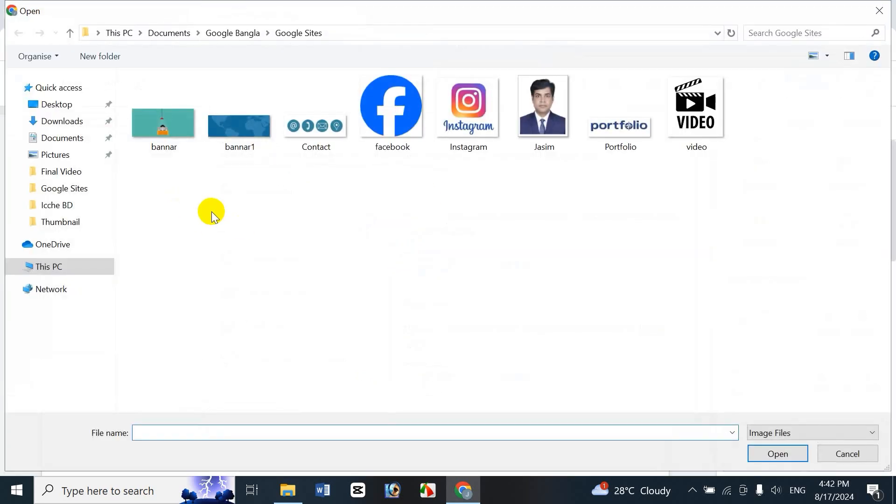
click(543, 135)
click(764, 452)
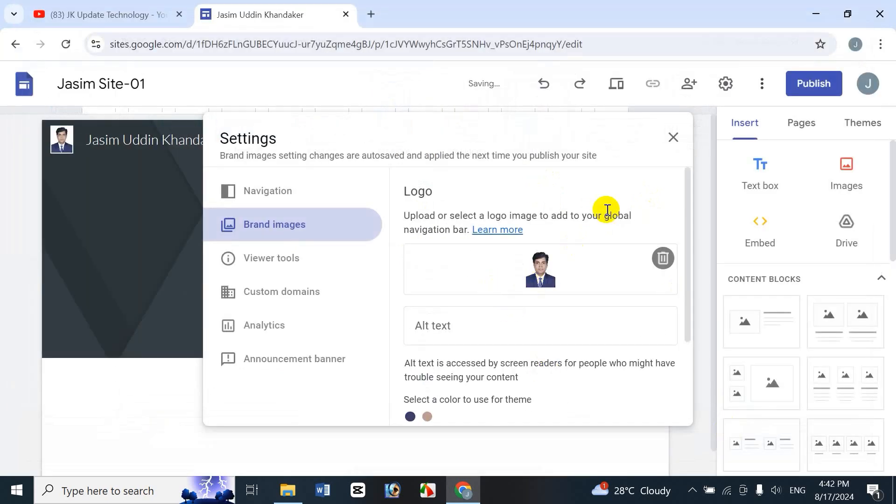
click(673, 137)
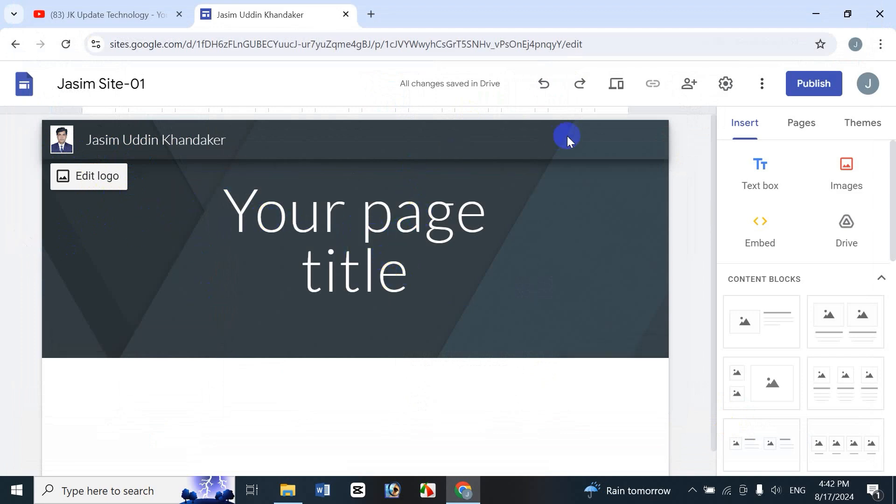
Step: Replace the placeholder page title in the header with "Welcome To My Site"
click(318, 250)
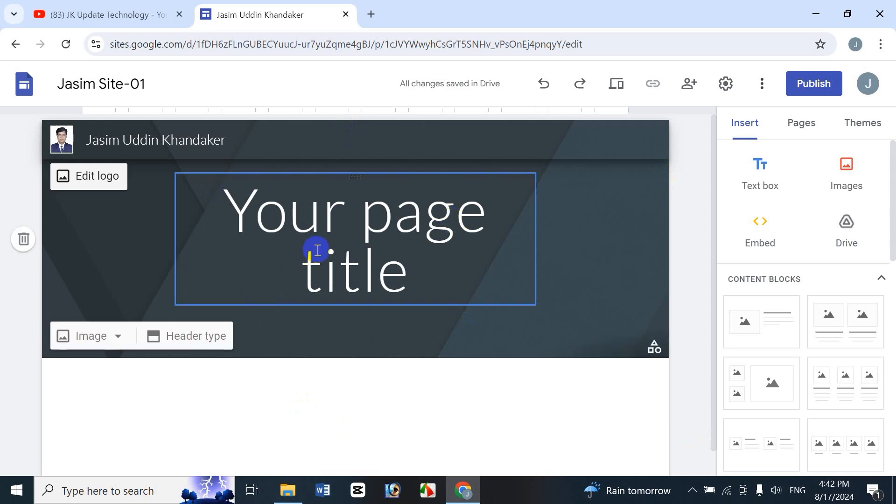
click(292, 228)
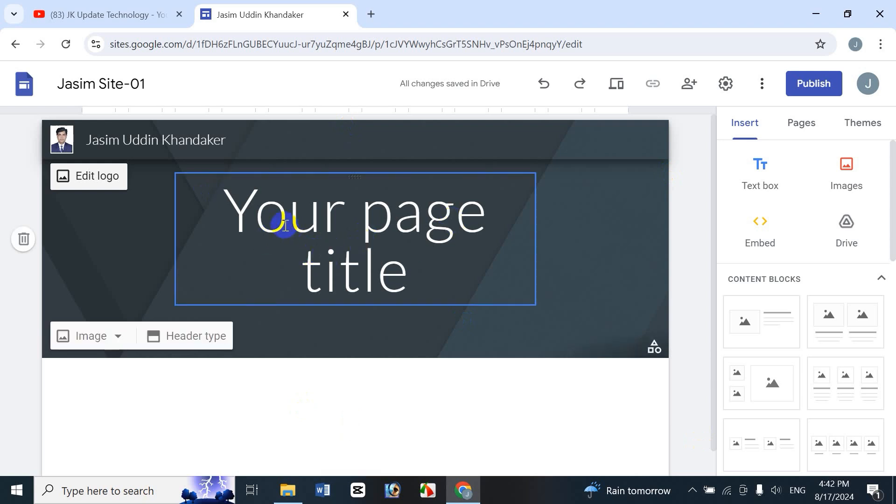
drag(233, 200, 440, 280)
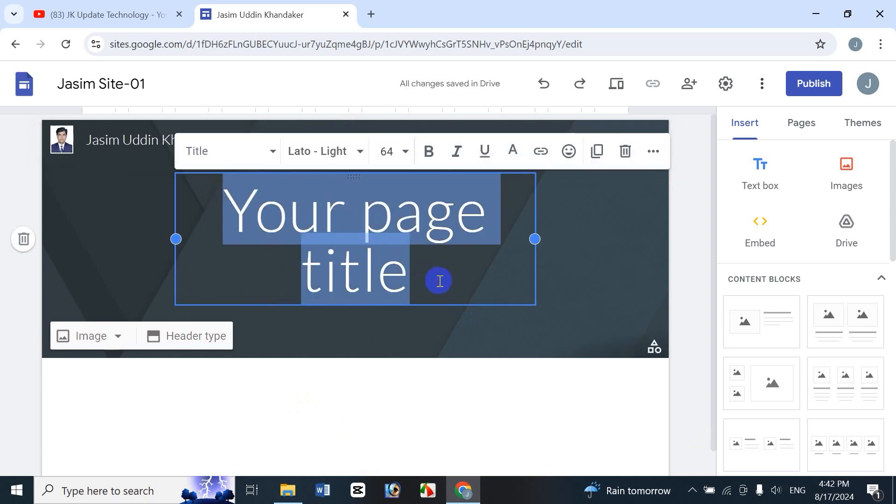
key(Delete)
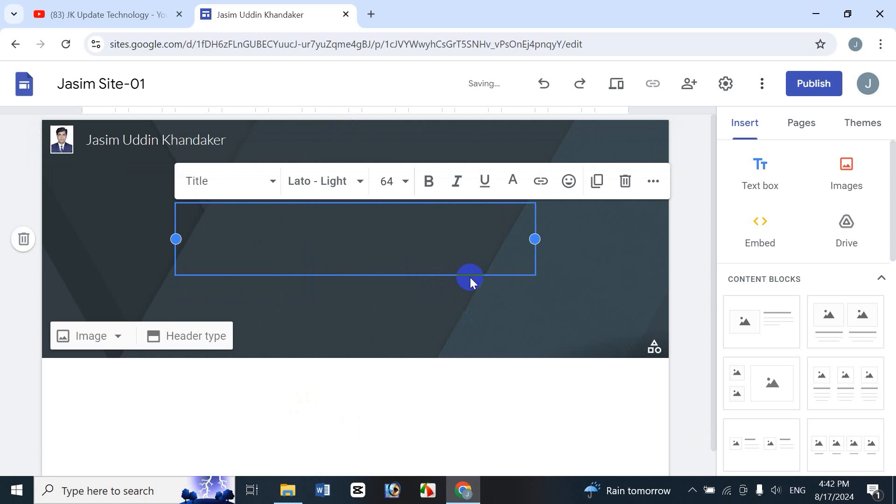
text(Wecome)
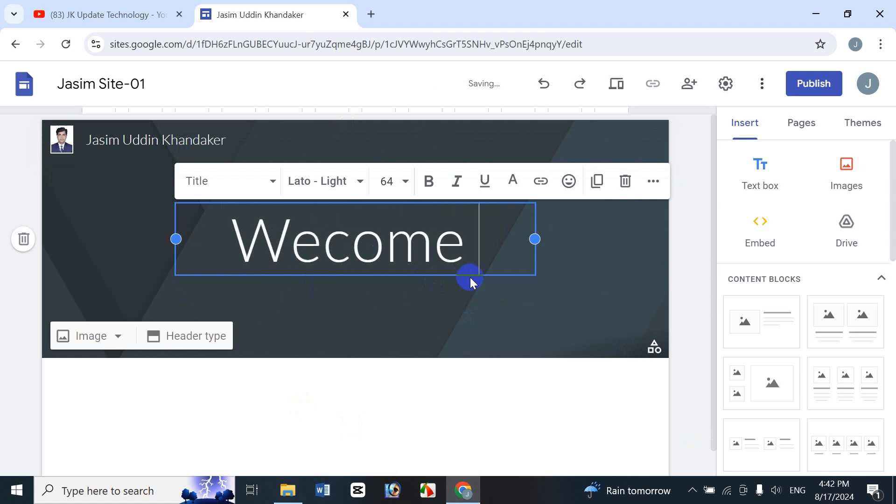
key(BackSpace)
key(BackSpace)
key(BackSpace)
key(BackSpace)
text(lcome )
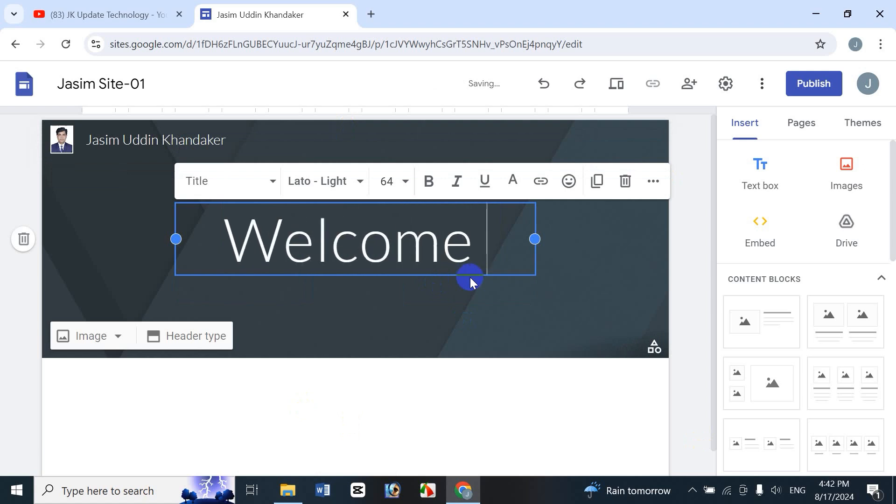
text(To M)
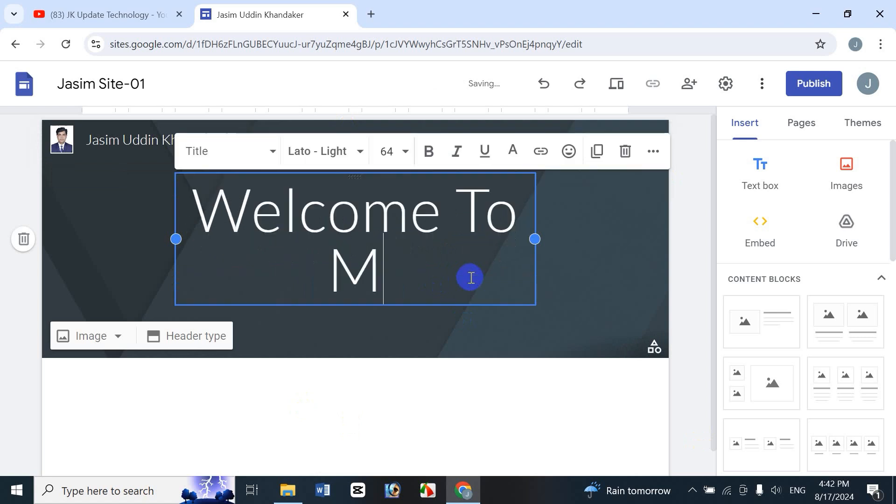
text(y Site)
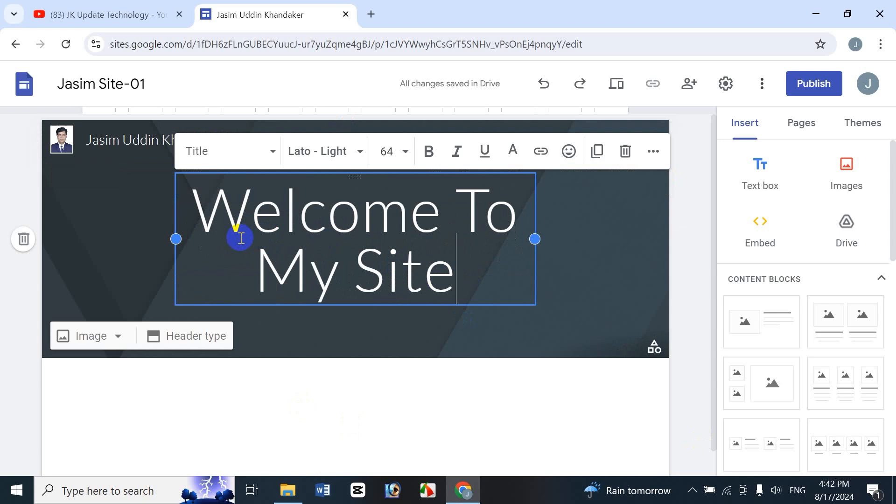
Step: Try the Heading and Subheading styles on the whole page title, ending back on the Title style
triple_click(241, 238)
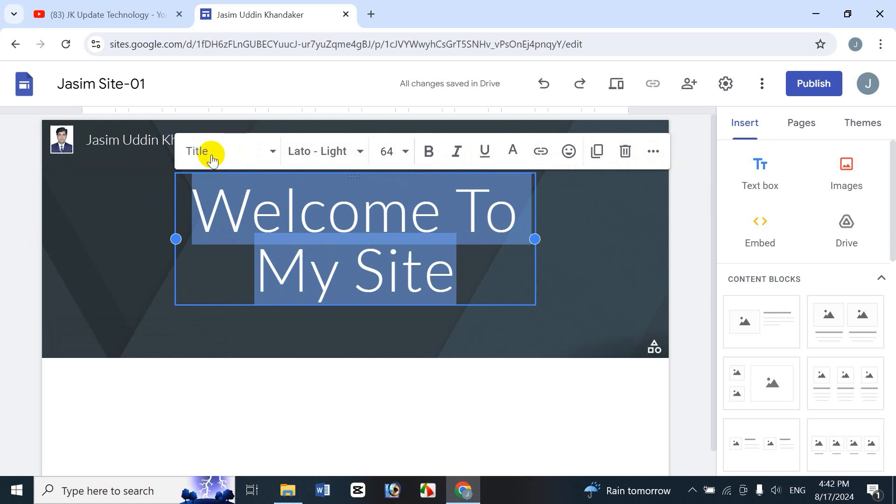
click(269, 159)
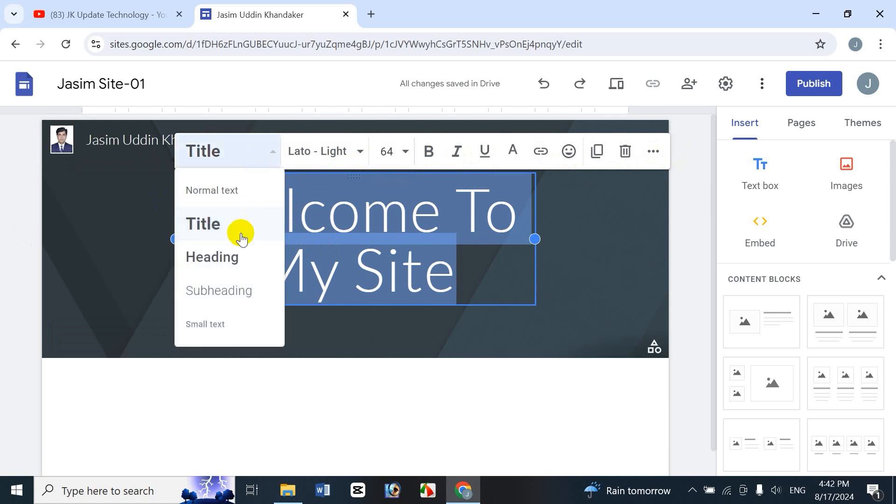
click(226, 256)
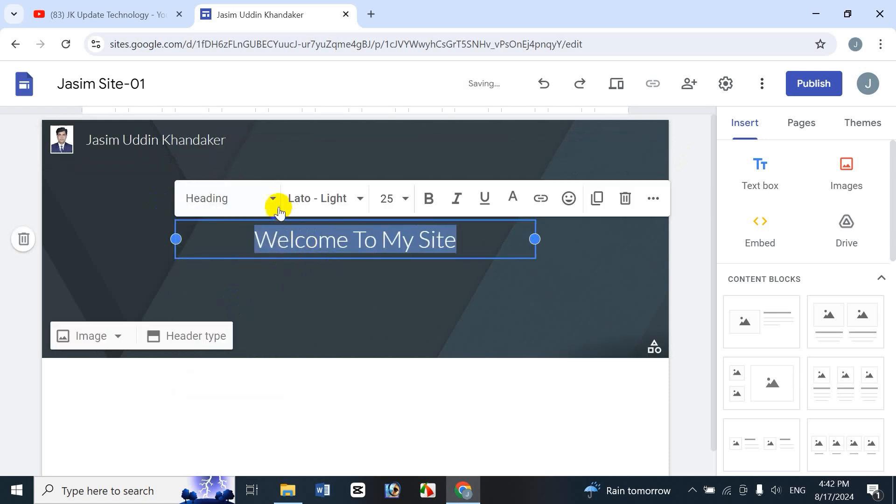
click(273, 200)
click(236, 333)
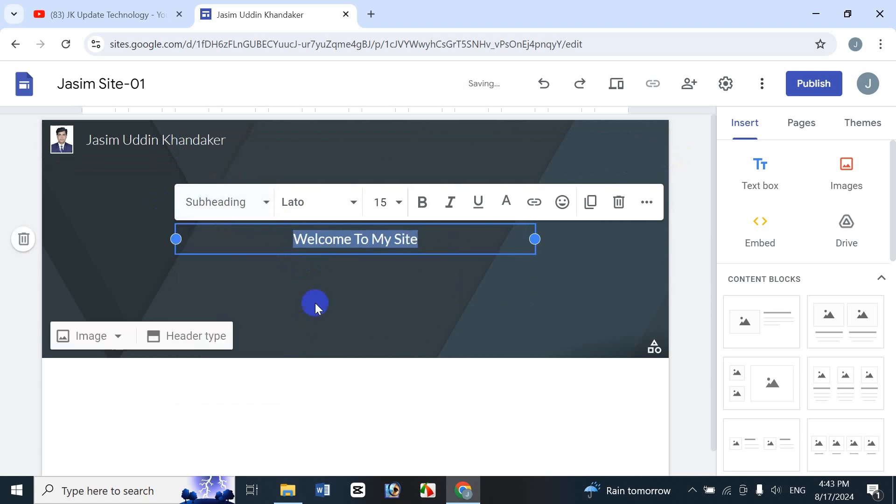
click(267, 206)
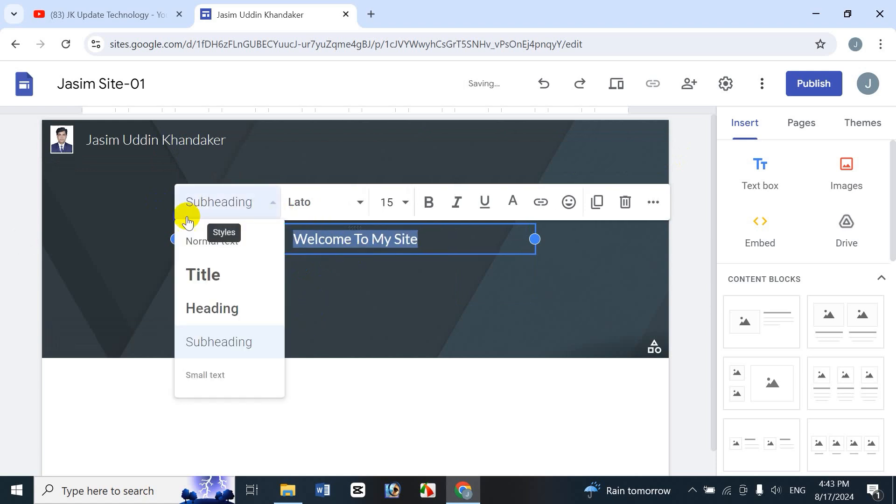
click(223, 278)
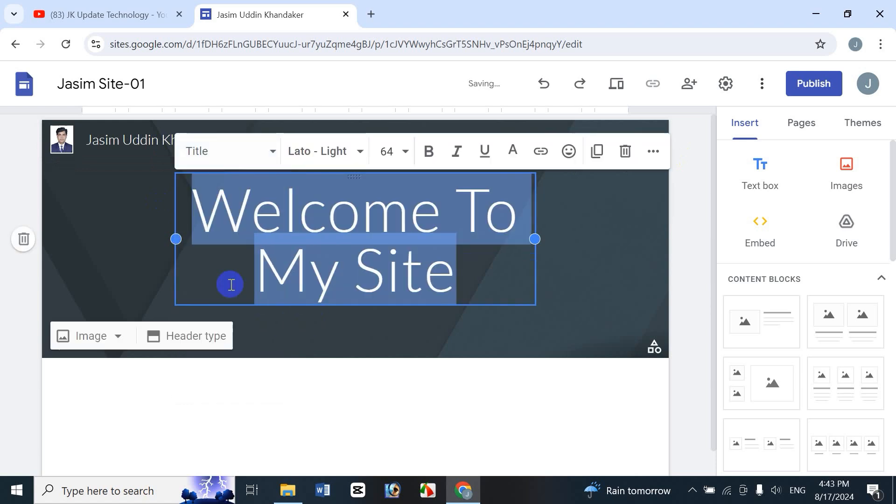
Step: Format the page title in Arial at size 48 and make it bold
click(343, 151)
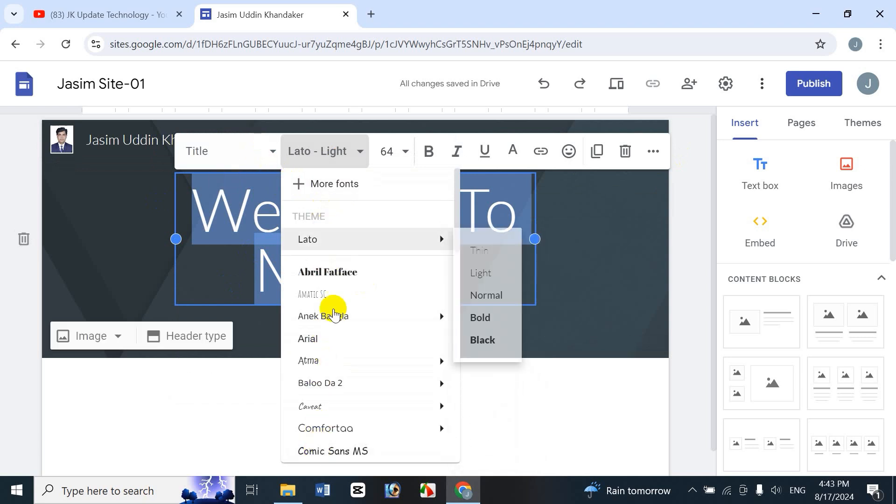
click(325, 340)
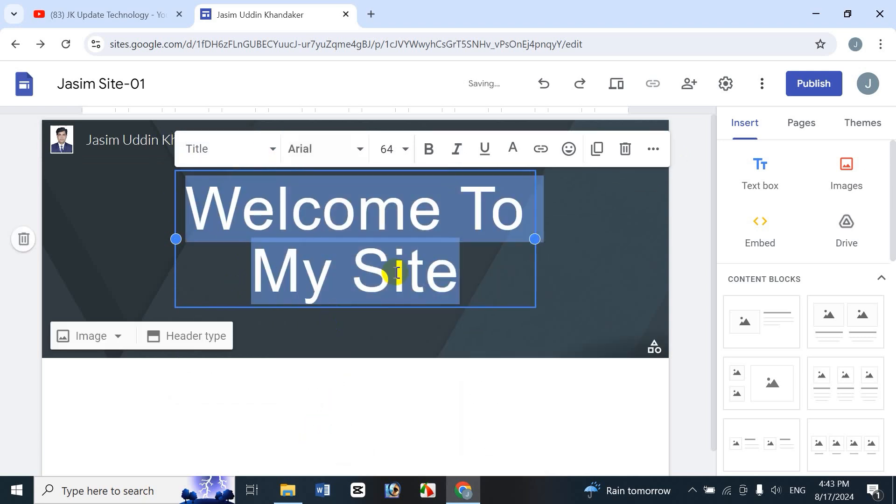
click(403, 148)
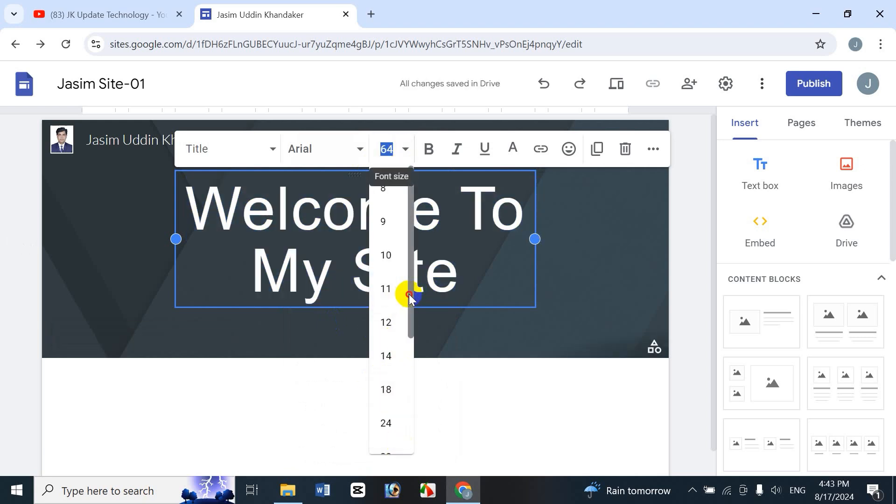
drag(409, 292, 414, 342)
click(384, 444)
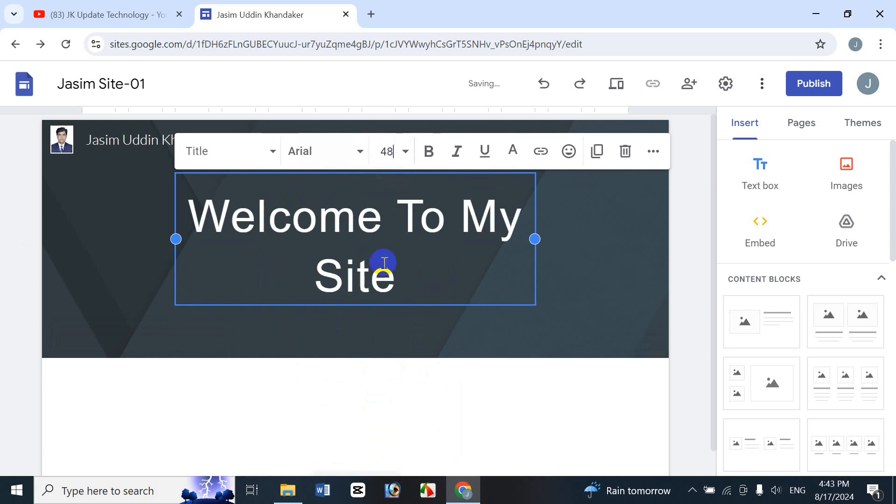
click(428, 150)
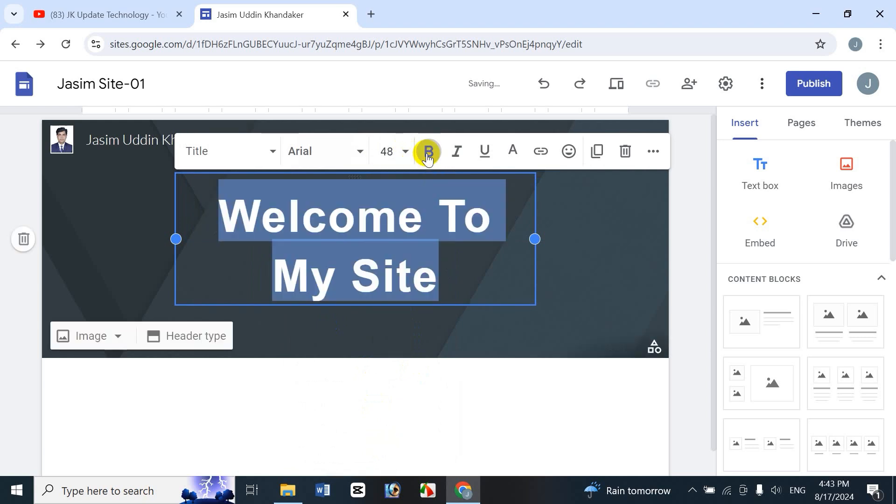
Step: Try blue #0000ff as the page title's text color, testing undo and redo, and leave the color change undone
click(512, 151)
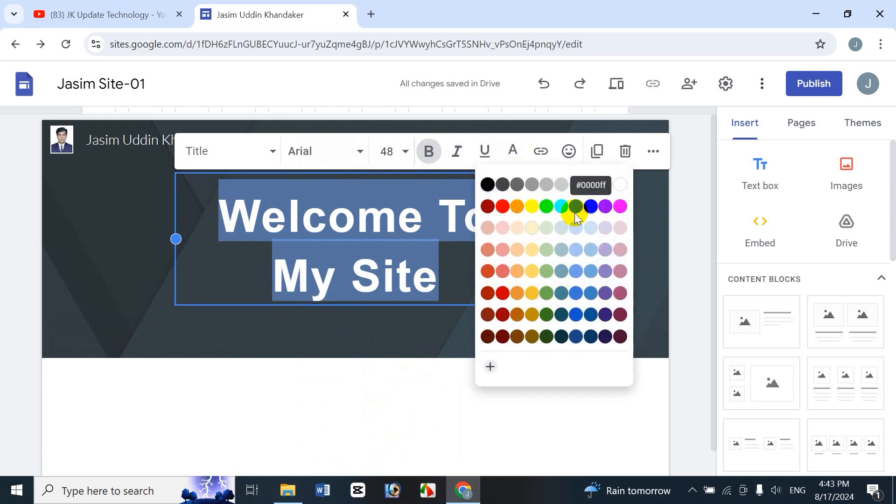
click(590, 207)
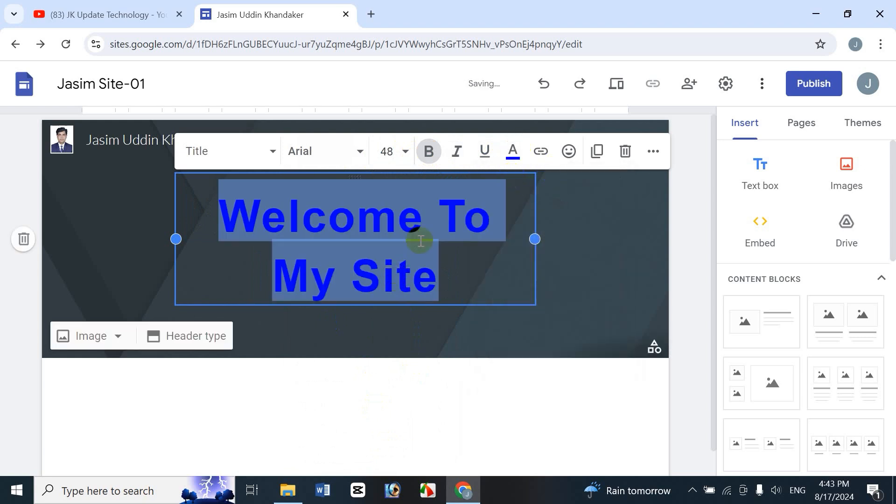
click(541, 87)
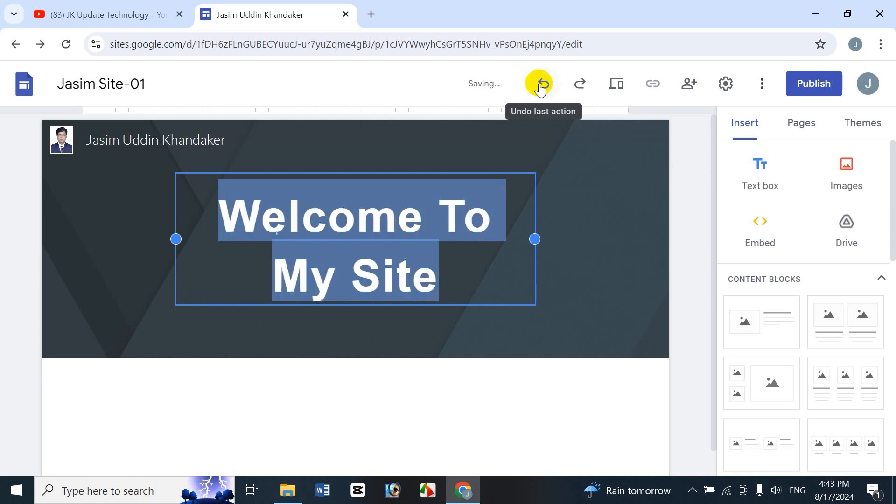
click(578, 88)
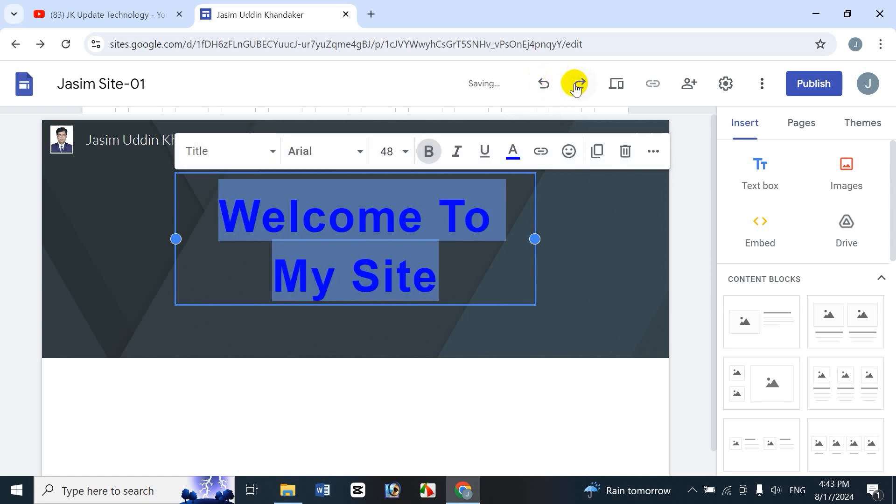
click(542, 83)
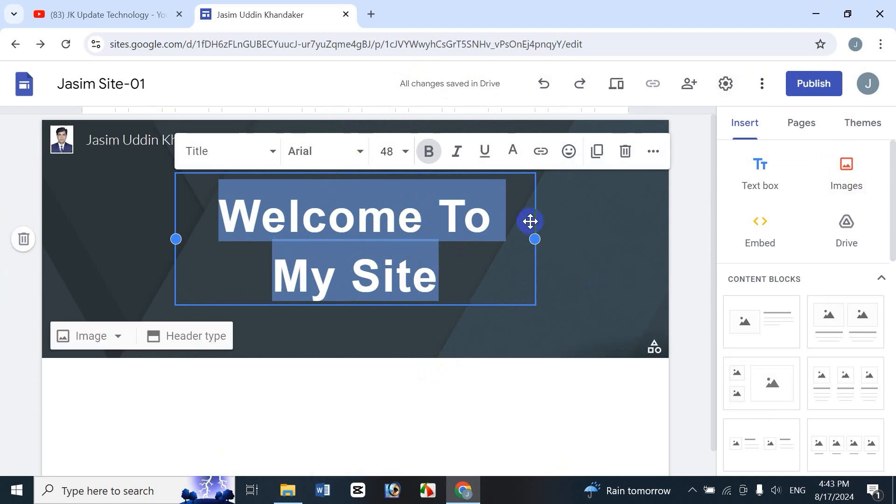
Step: Examine the link settings and the emoji picker available for the page title, leaving both without applying anything
click(542, 152)
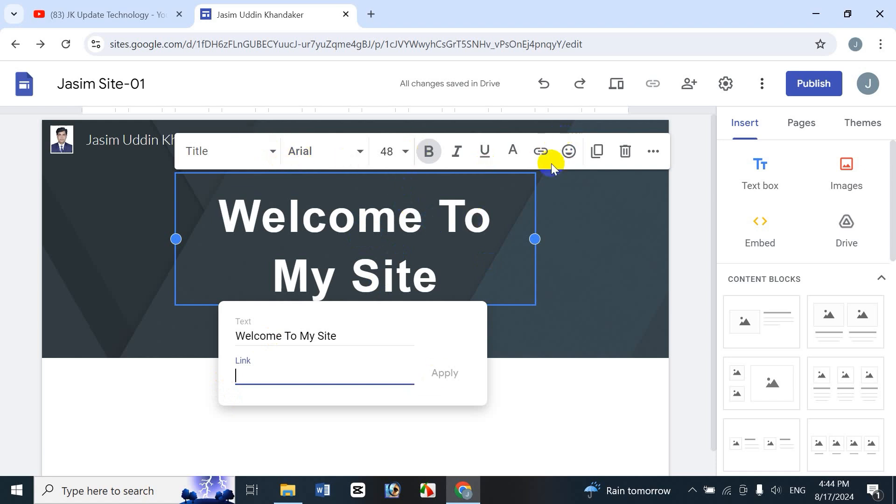
click(553, 141)
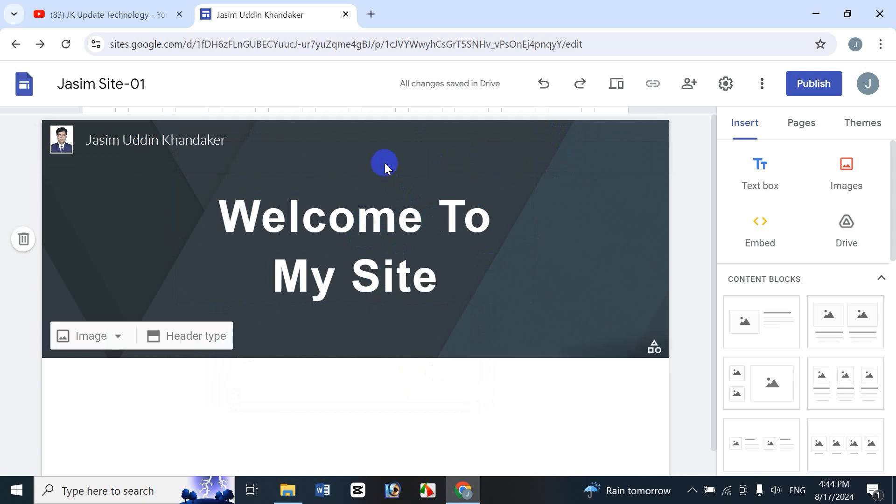
click(357, 224)
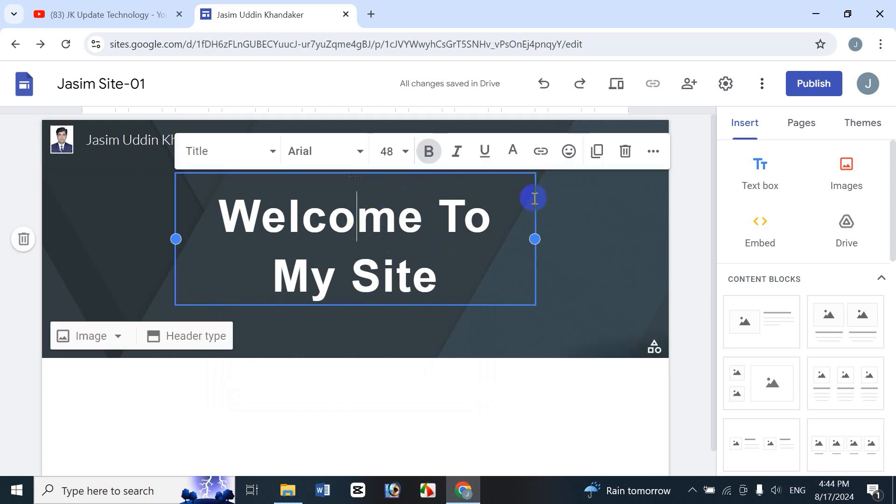
key(ctrl+a)
click(571, 154)
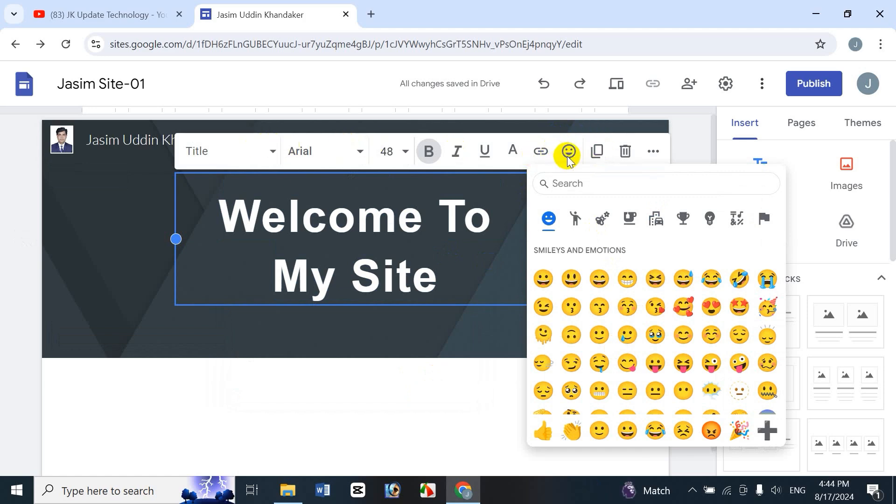
key(Escape)
click(394, 235)
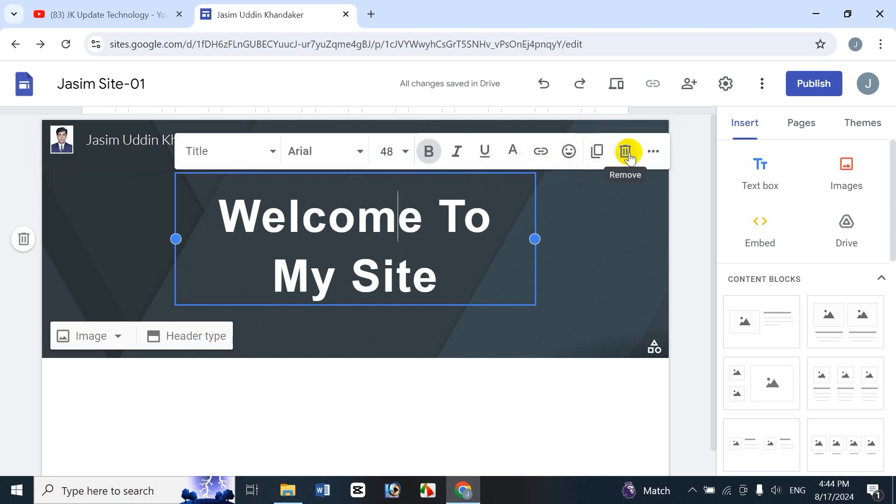
Step: Examine the additional formatting and text alignment options for the page title, leaving them without applying anything
click(655, 152)
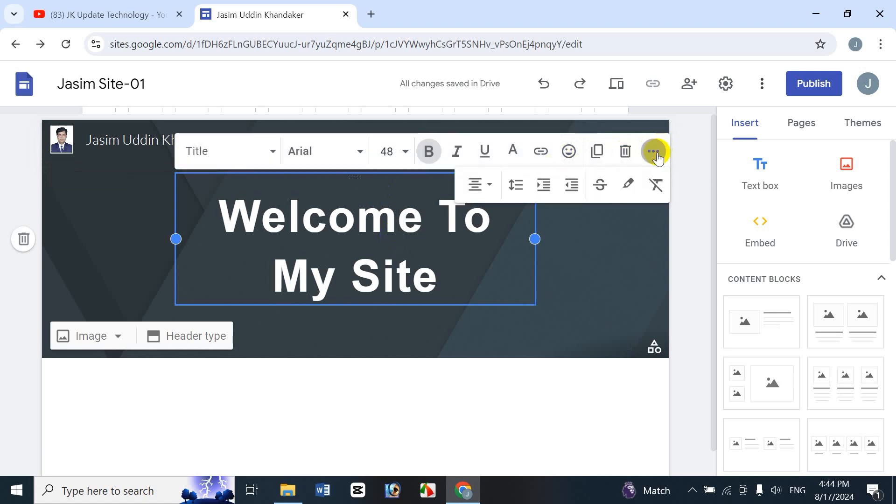
click(491, 189)
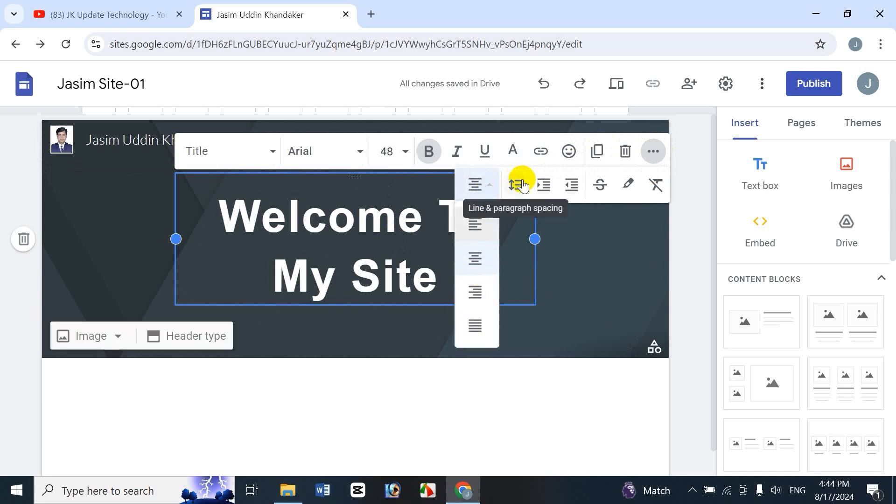
click(374, 315)
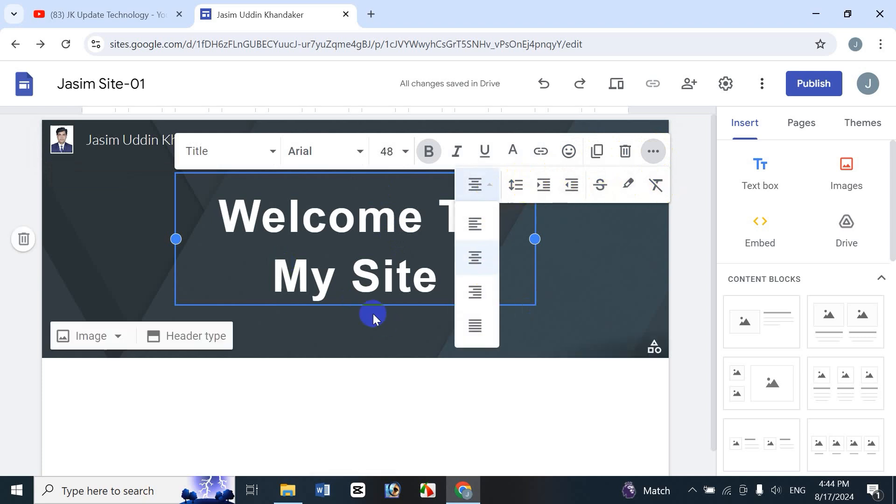
click(371, 224)
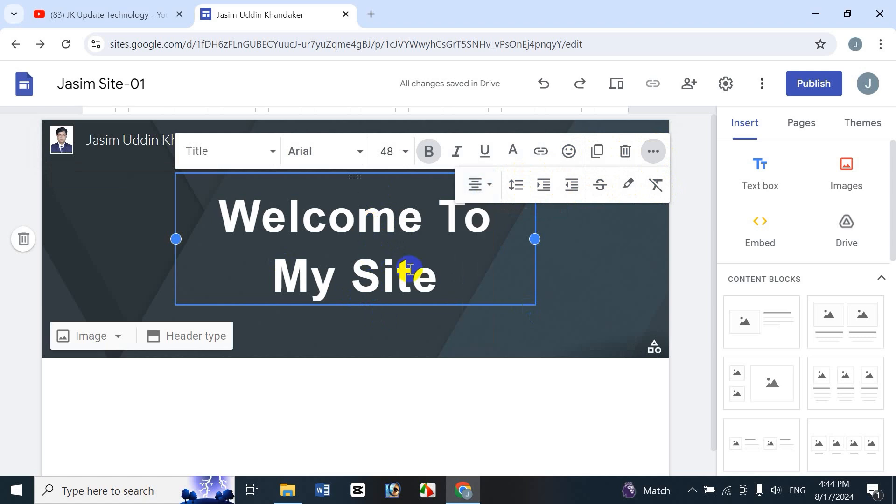
click(452, 321)
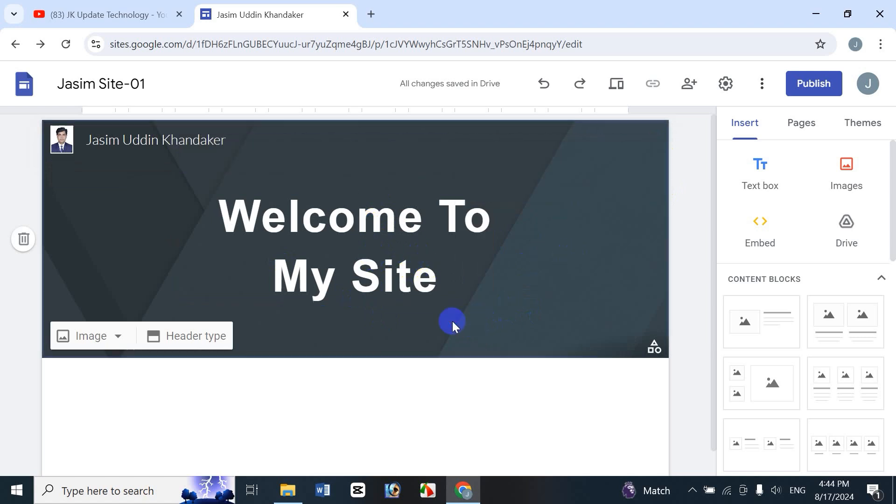
Step: Widen the page title's text box on both sides to the full content width so the title fits on one line
click(389, 240)
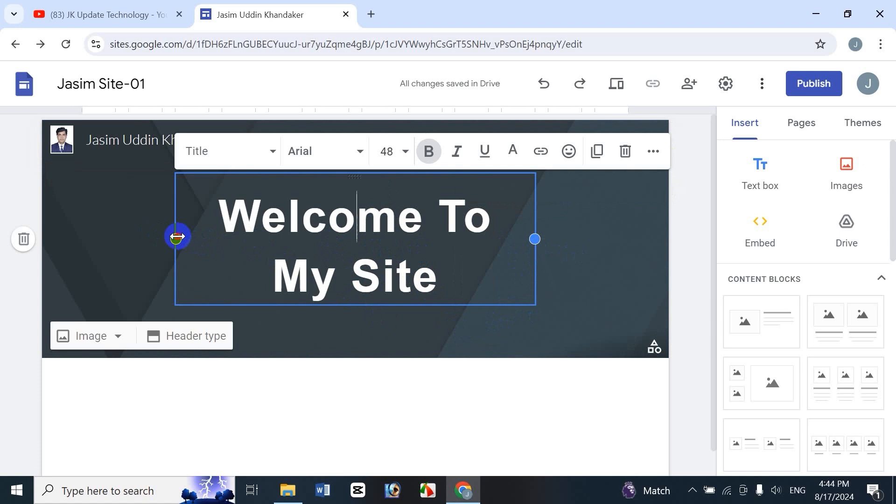
drag(176, 237, 110, 243)
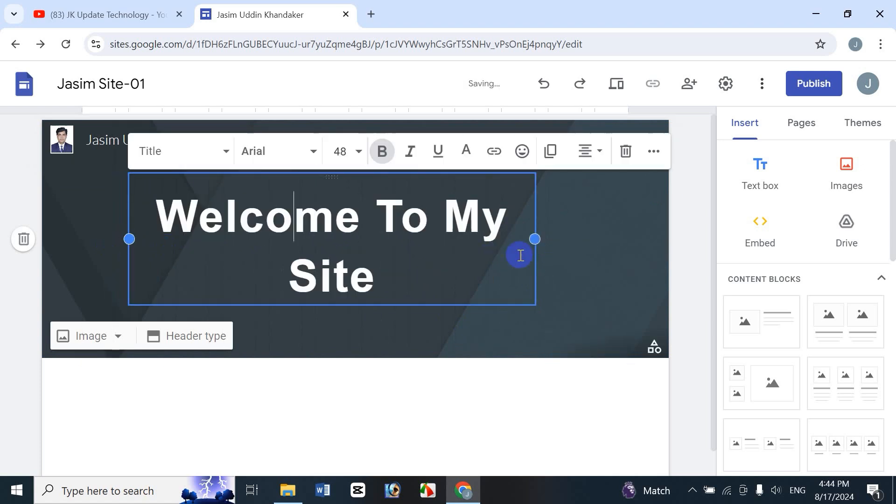
drag(544, 239, 628, 238)
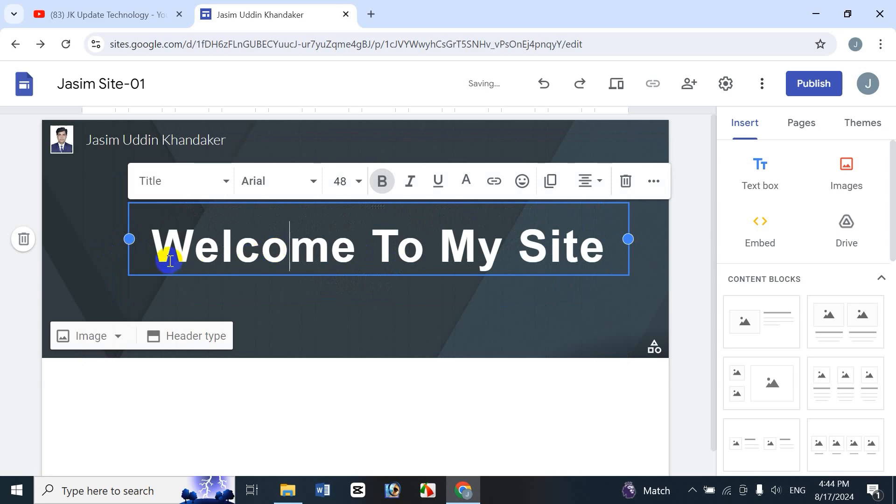
drag(128, 239, 82, 239)
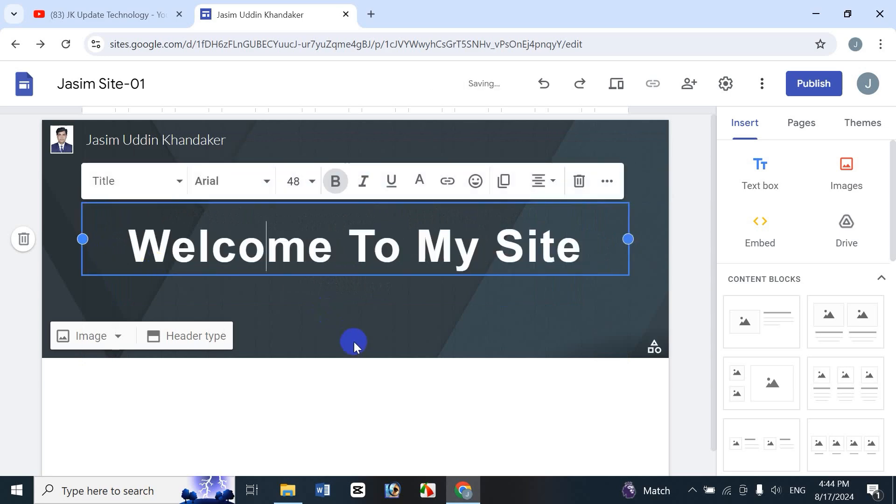
click(385, 416)
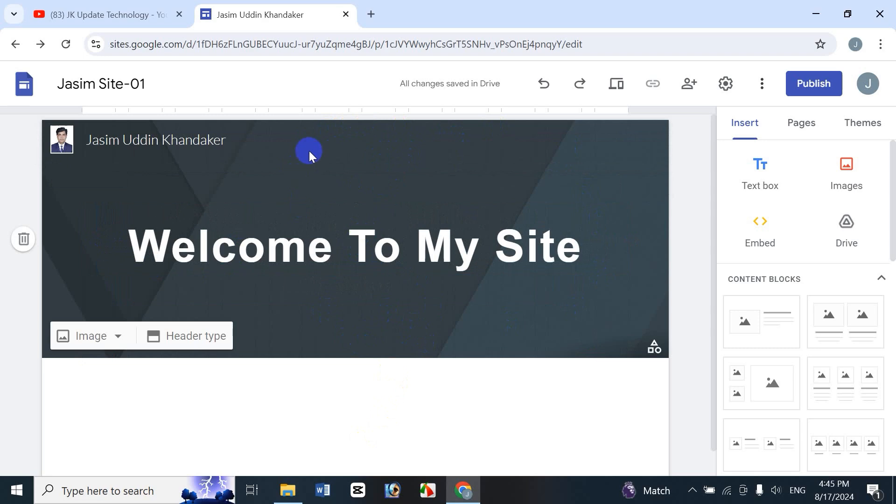
Step: Try deleting the whole header section, testing undo and redo, and leave the deletion undone
click(25, 240)
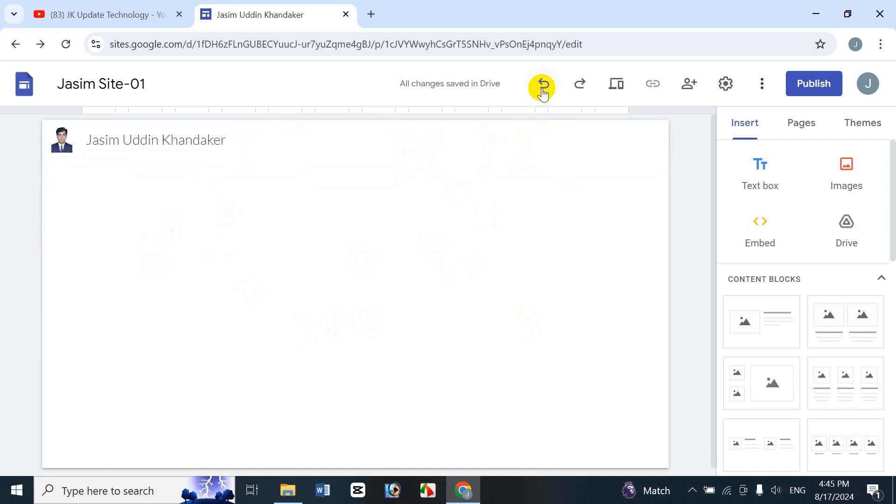
key(ctrl+z)
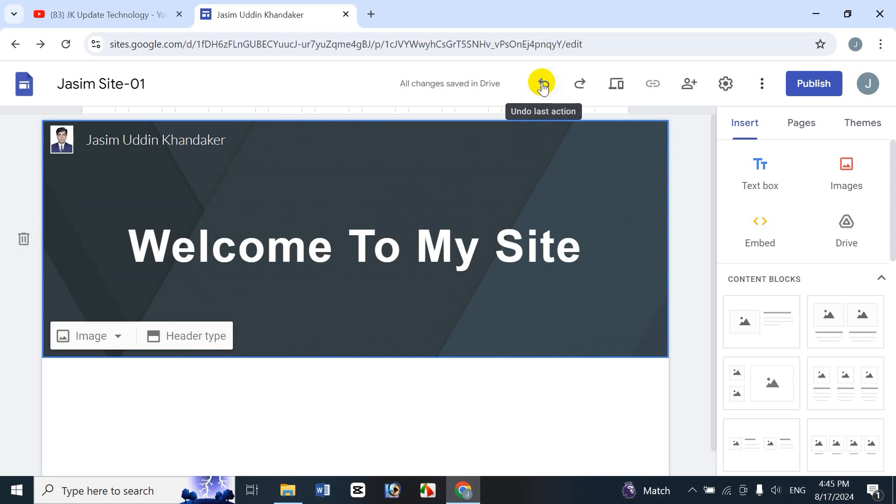
click(578, 84)
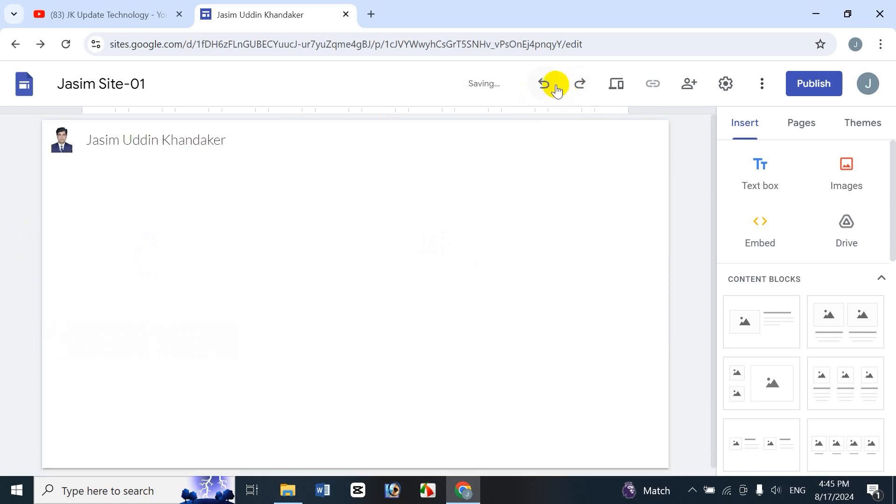
click(554, 87)
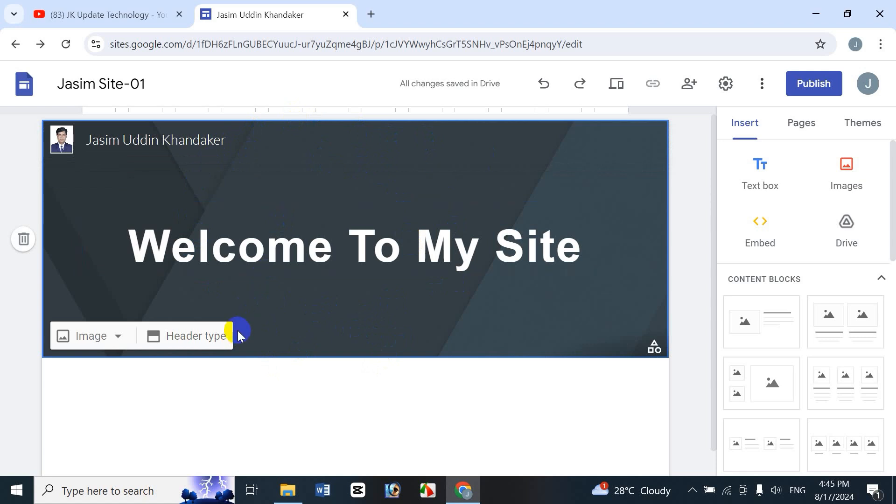
Step: Try the Cover, Large banner, Banner and Title only header types, ending back on Banner
click(216, 336)
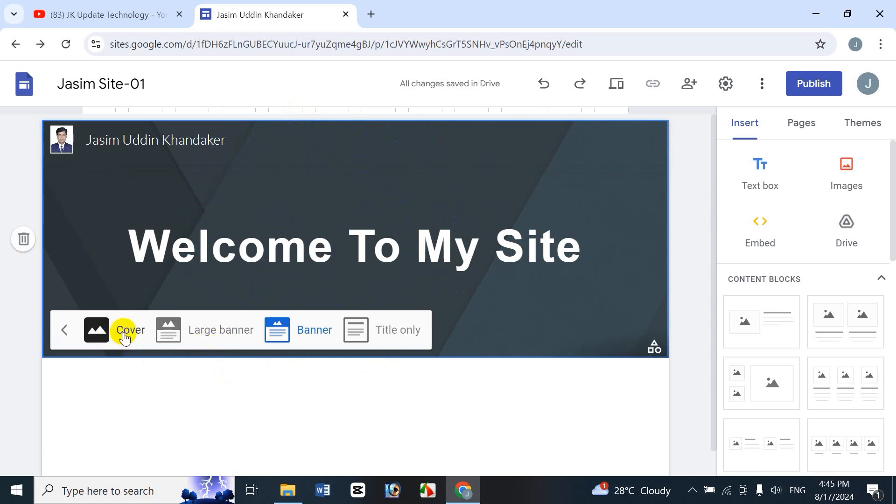
click(125, 336)
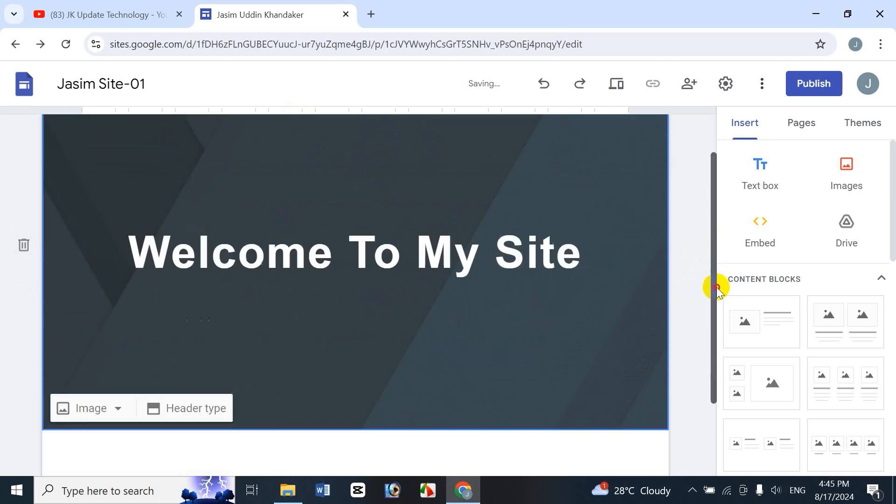
drag(711, 295, 704, 207)
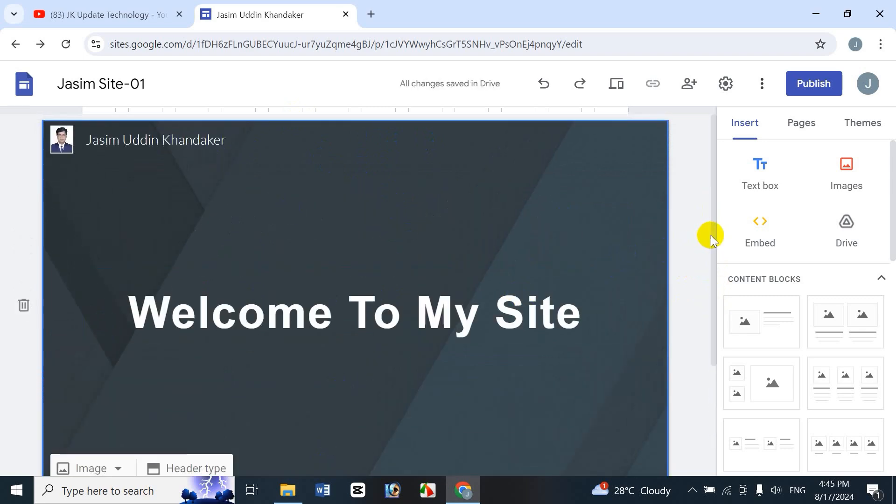
scroll(713, 273, down, 2)
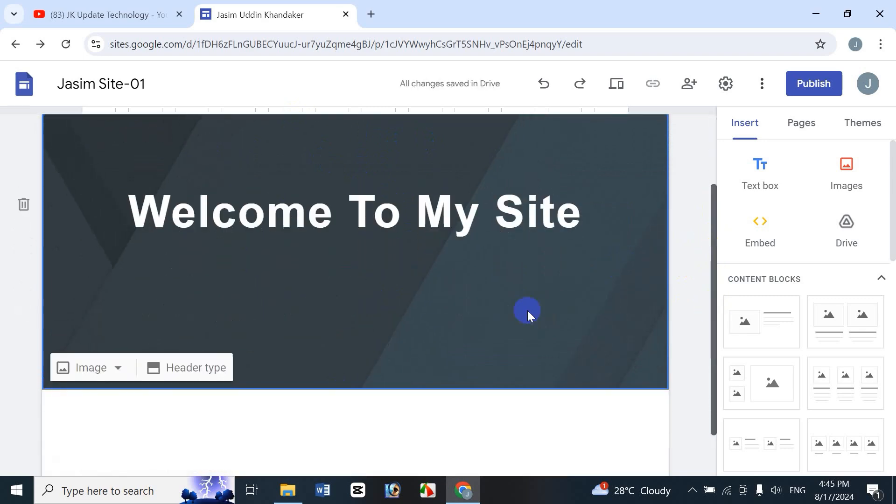
click(191, 368)
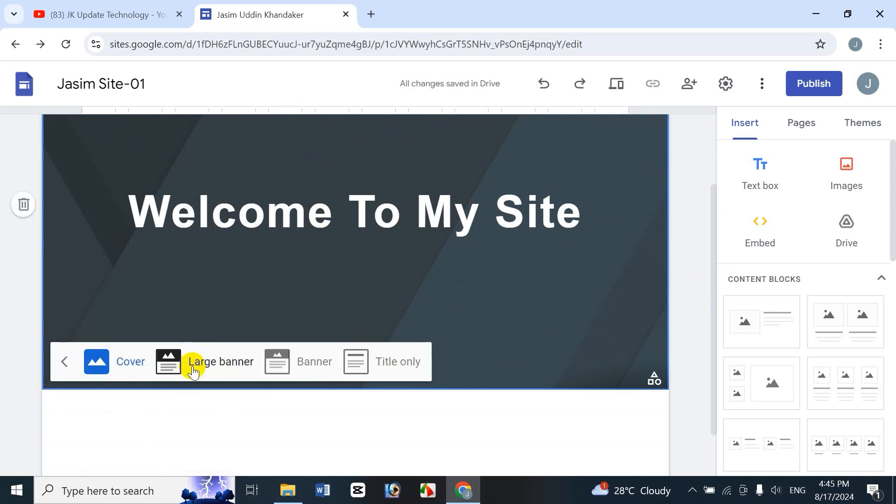
click(221, 368)
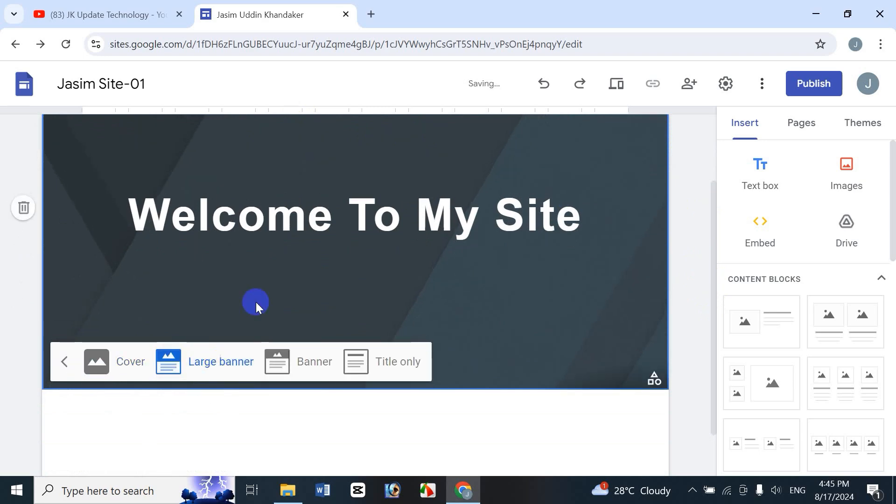
click(301, 365)
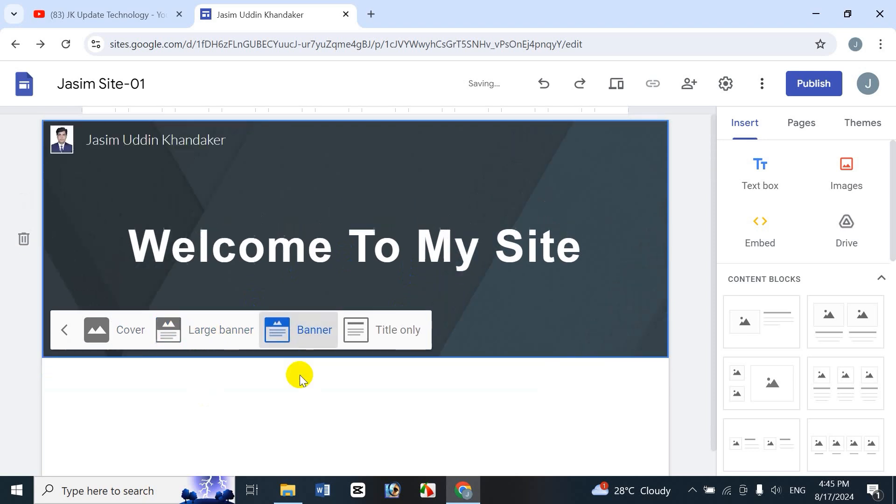
click(398, 332)
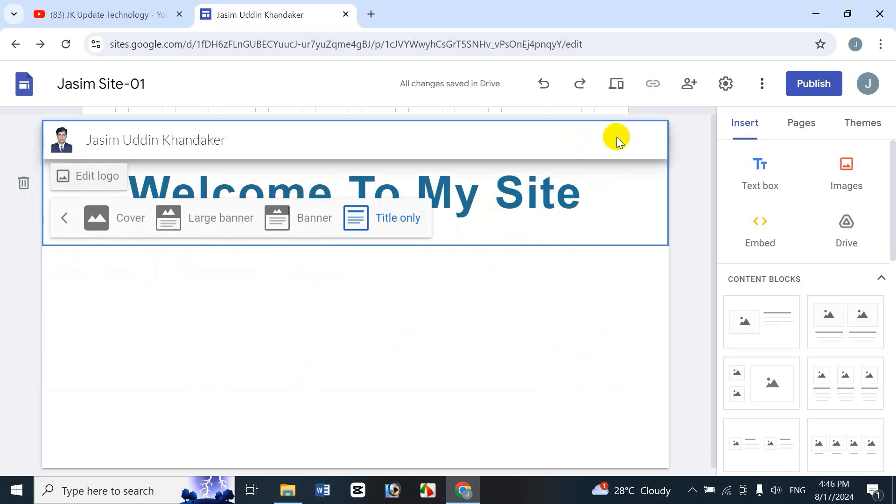
click(310, 217)
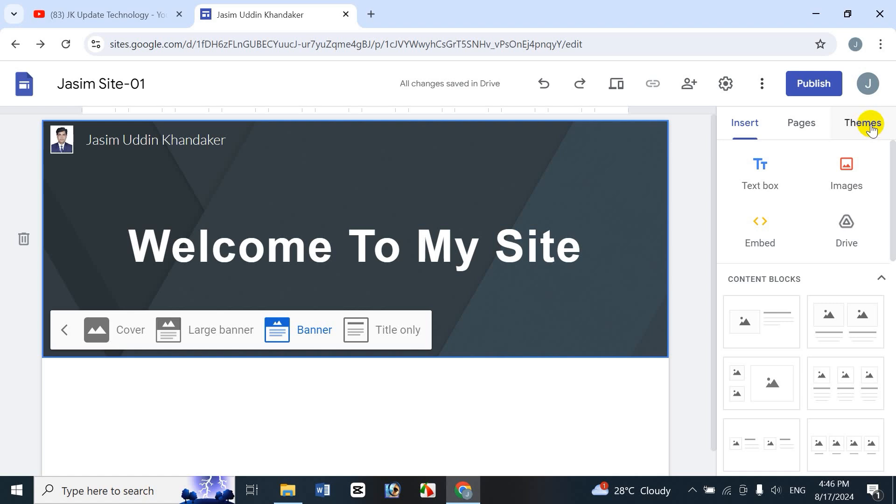
Step: Try the pink, teal and dark color variants of the Simple theme
click(651, 347)
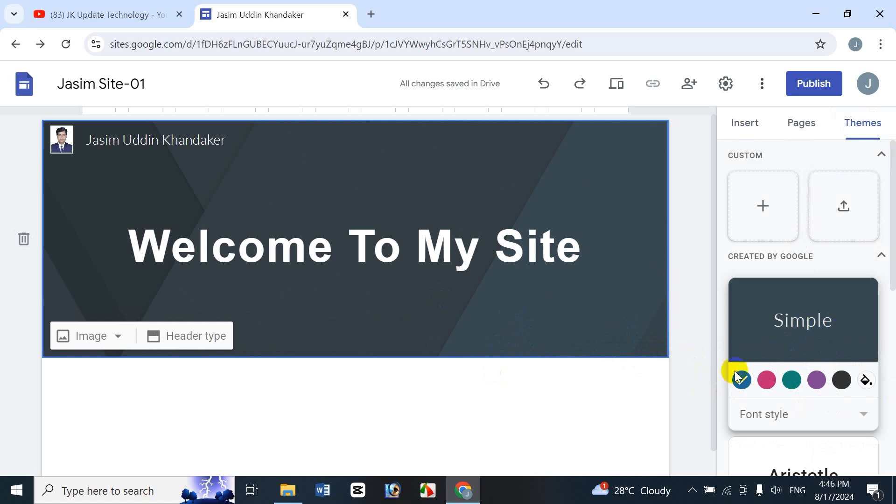
click(767, 381)
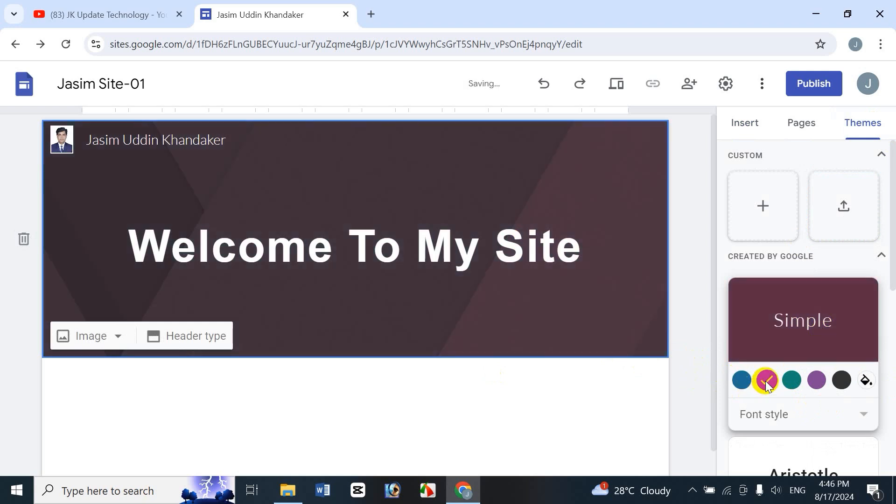
click(792, 382)
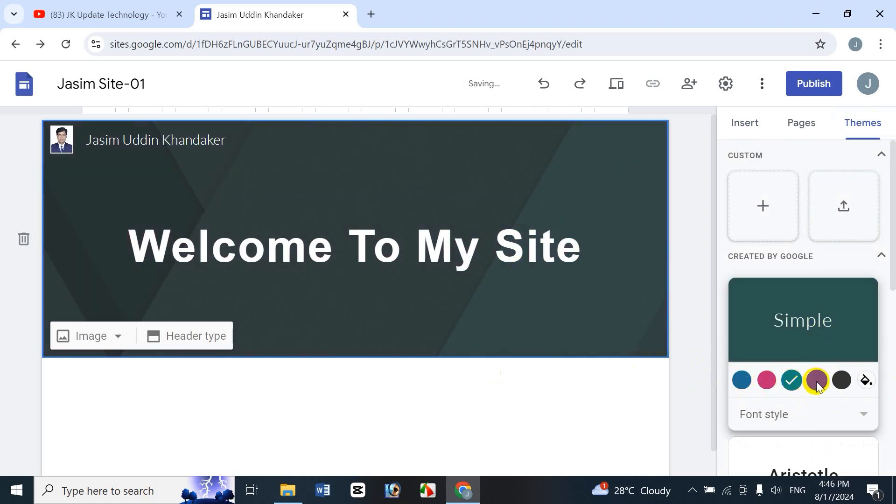
click(841, 380)
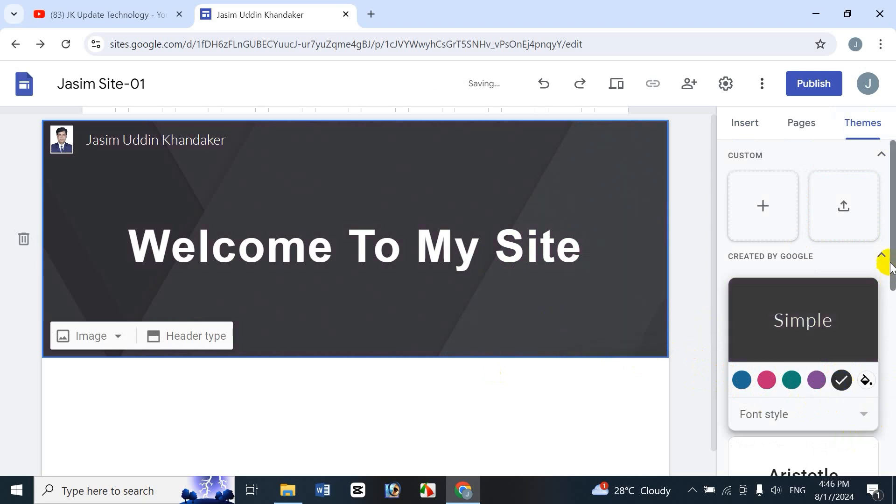
Step: Try the Aristotle theme with its blue accent color, followed by the Diplomat theme
scroll(891, 292, down, 3)
click(822, 349)
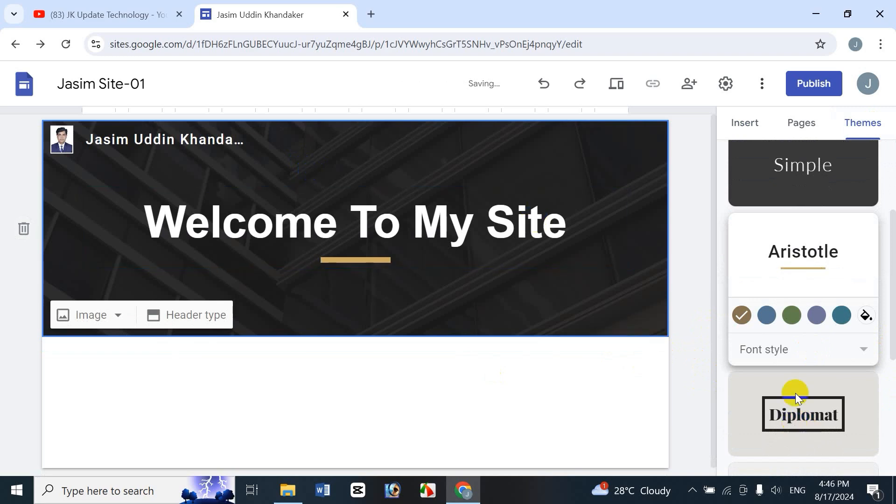
click(767, 316)
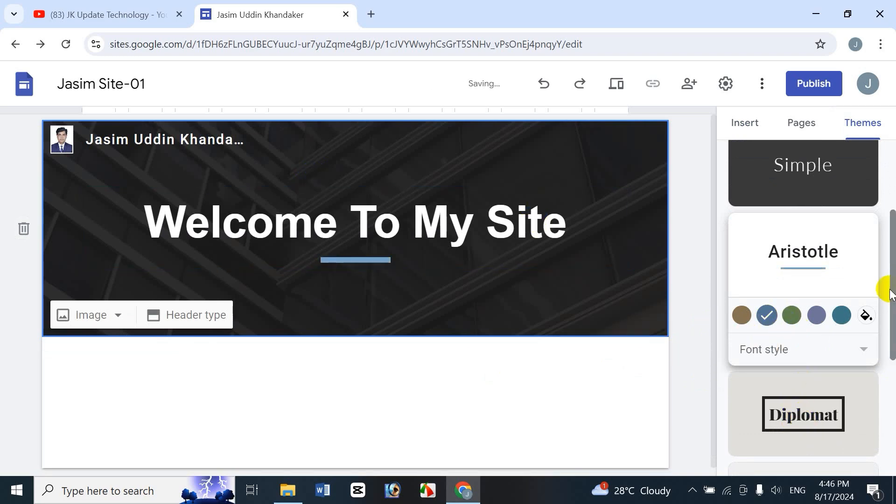
scroll(891, 292, down, 3)
click(783, 306)
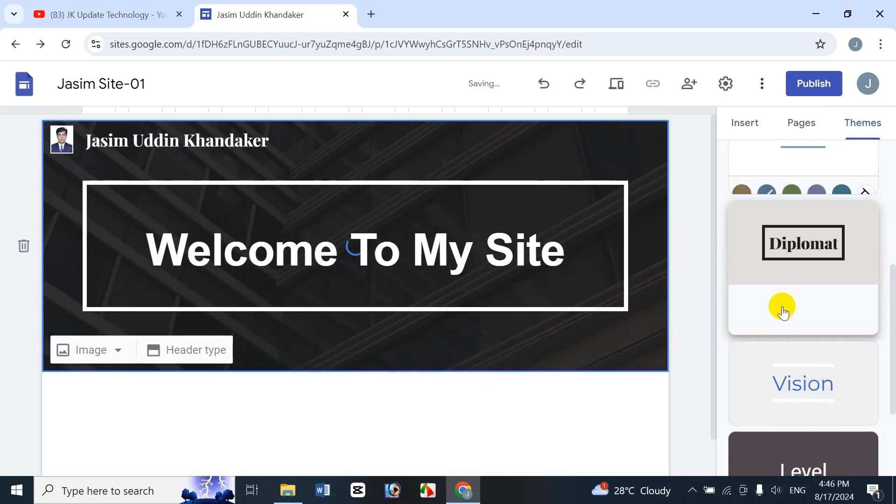
Step: Apply the Impression theme with its red accent after comparing it with the Level theme
drag(889, 325, 888, 384)
click(840, 422)
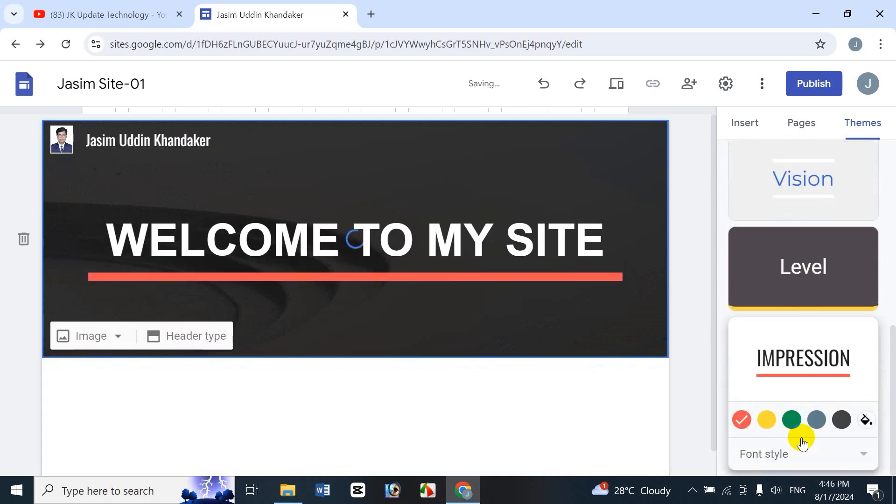
click(794, 278)
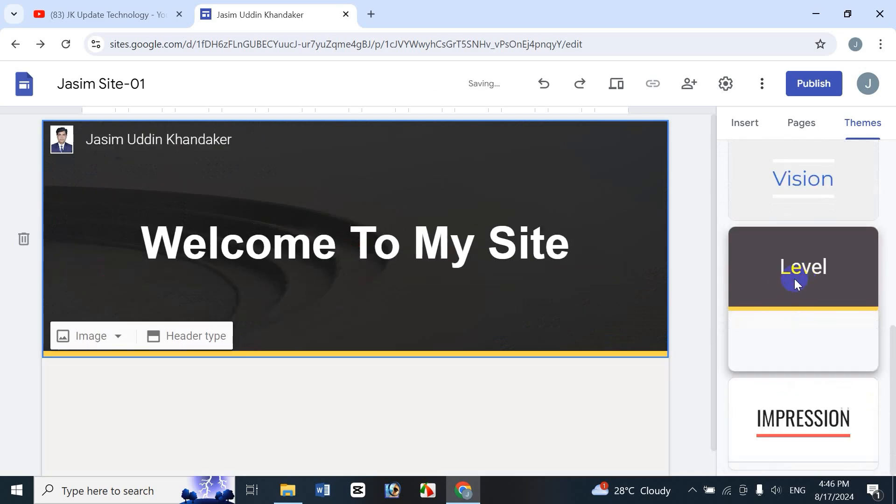
click(805, 429)
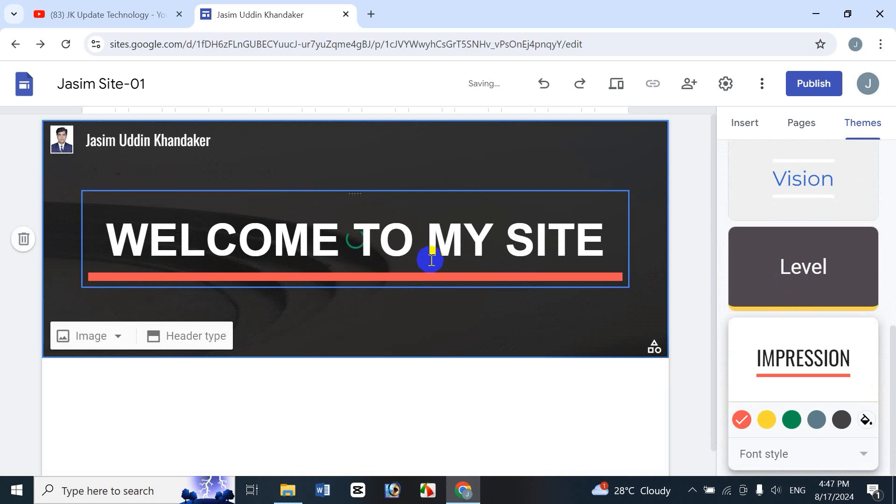
Step: Look at the options for creating a custom theme and for importing a theme from Drive, leaving both without applying anything
drag(889, 341, 888, 149)
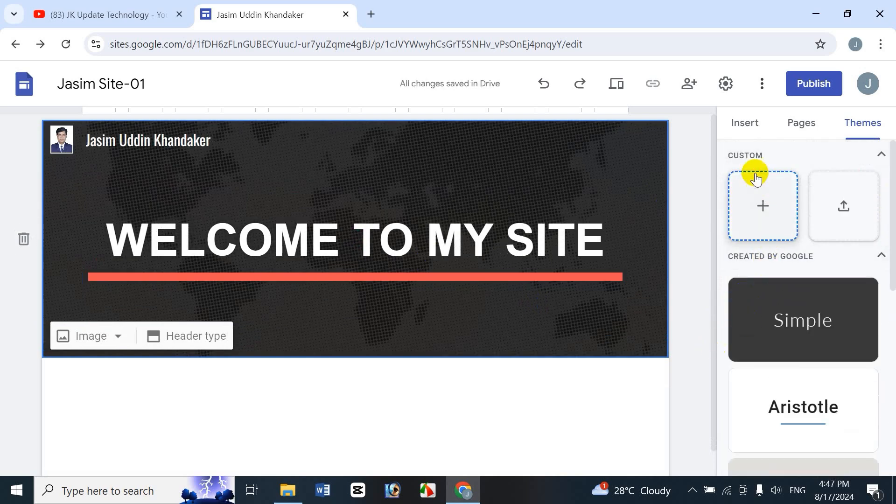
click(760, 212)
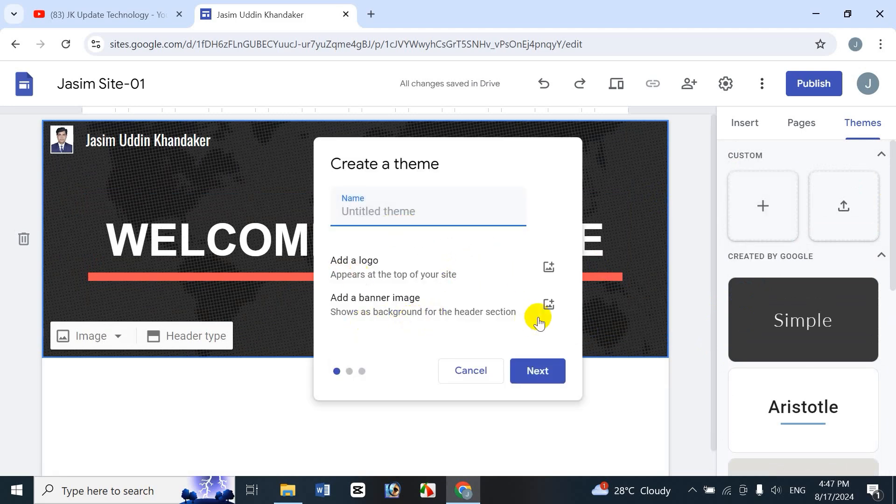
click(468, 373)
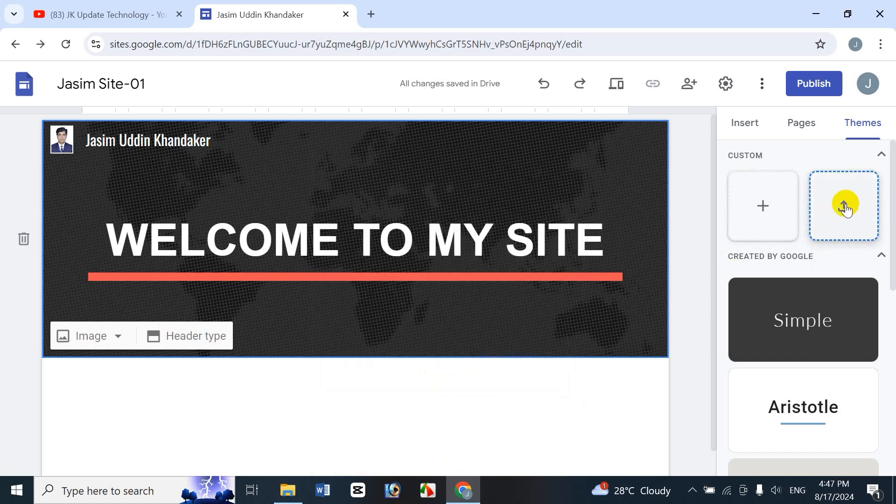
click(846, 207)
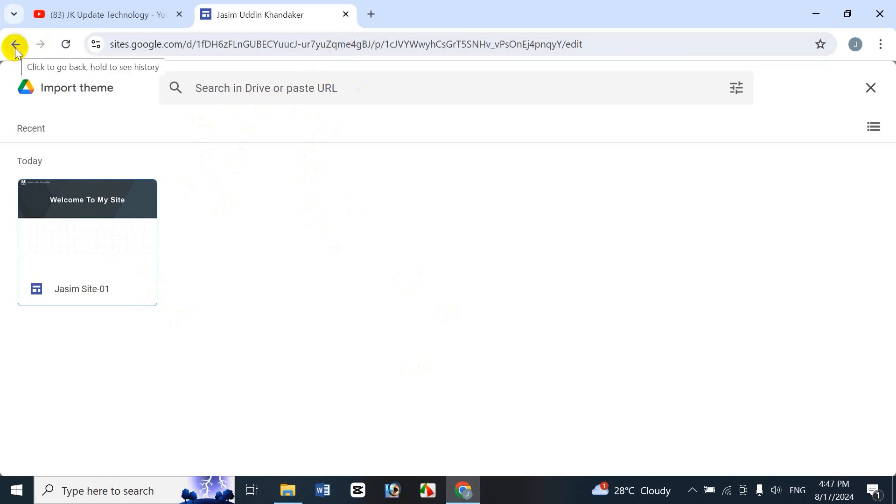
click(871, 86)
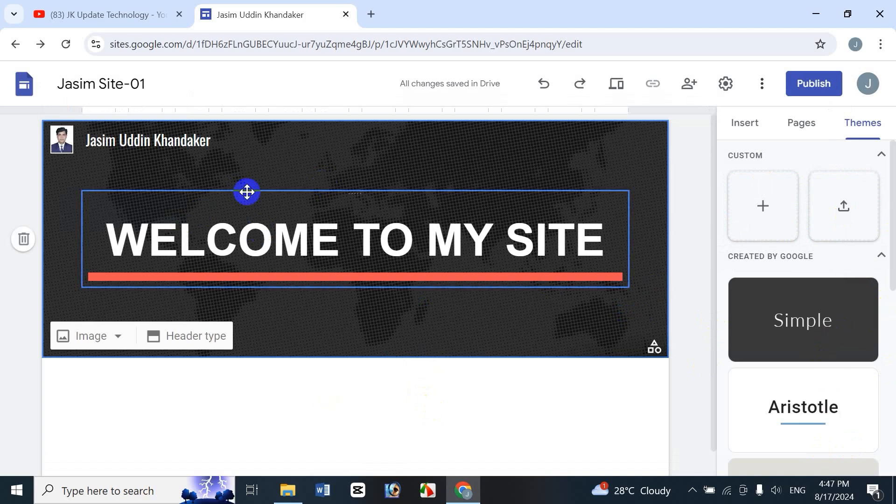
mouse_move(533, 147)
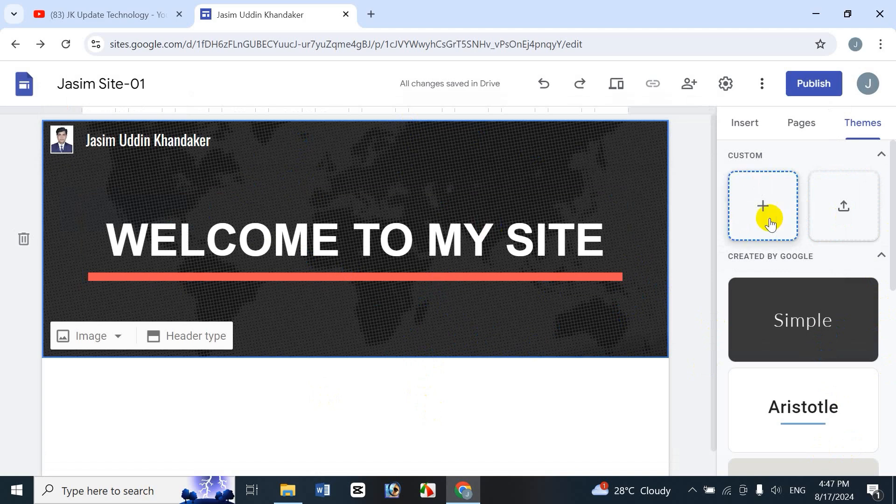
Step: Upload the "bannar" image from the Google Sites folder as the header background image
click(751, 133)
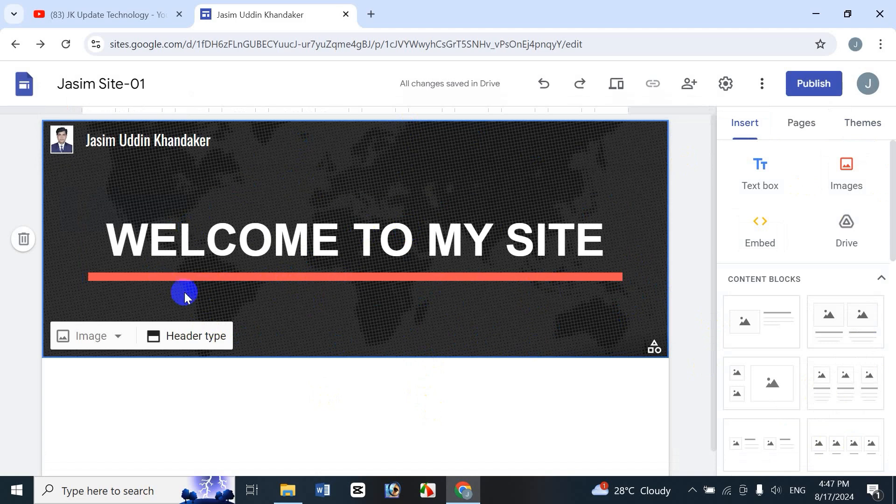
click(119, 342)
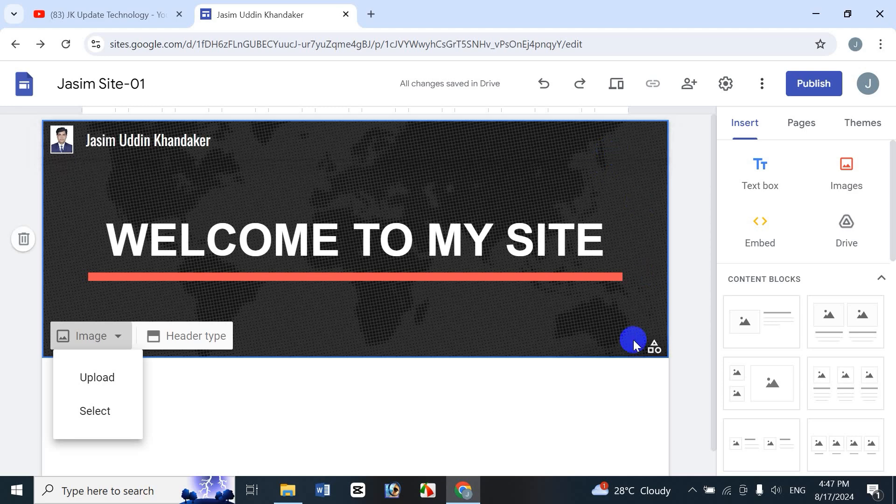
click(109, 376)
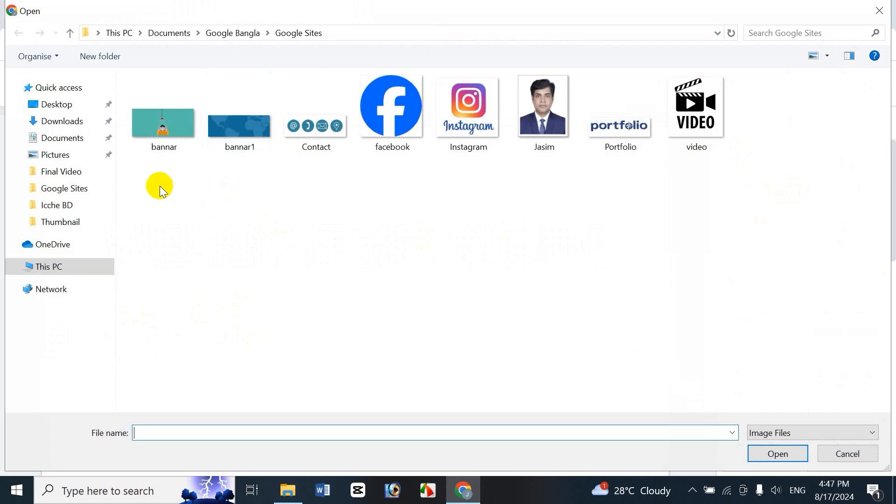
click(161, 136)
click(778, 454)
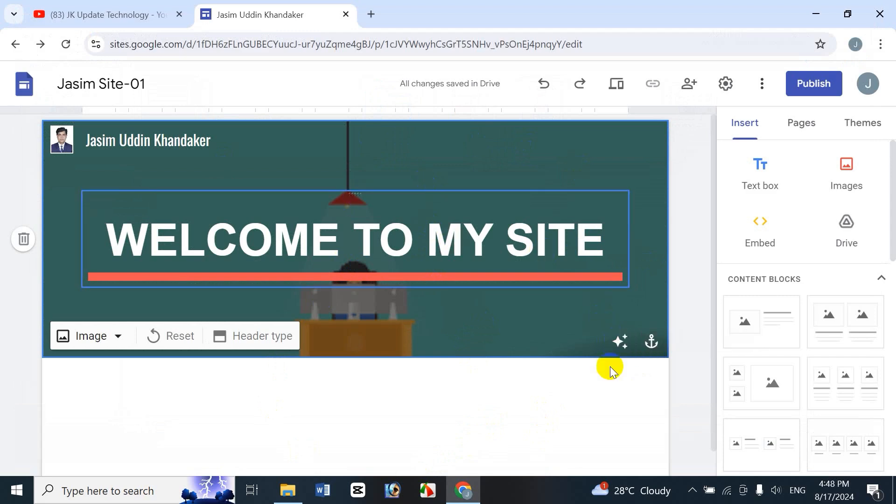
Step: Try several anchor positions for the header image, including bottom right, top right and bottom left, ending on top left
click(651, 345)
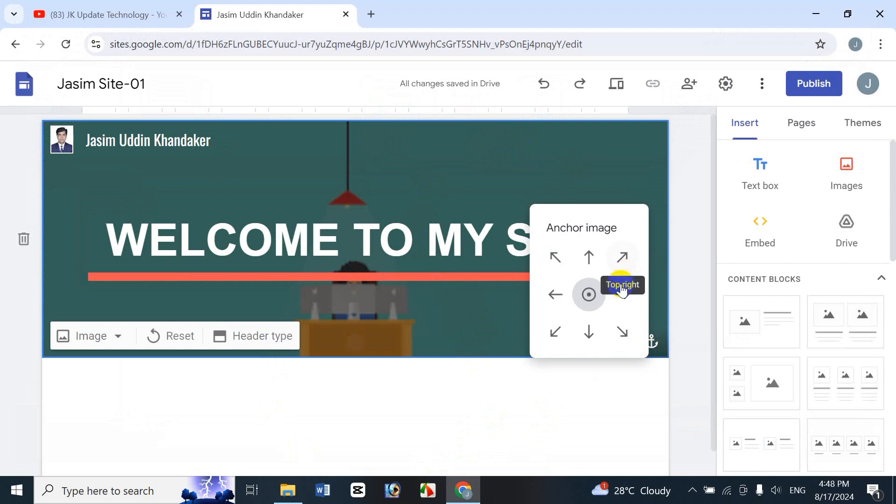
click(622, 332)
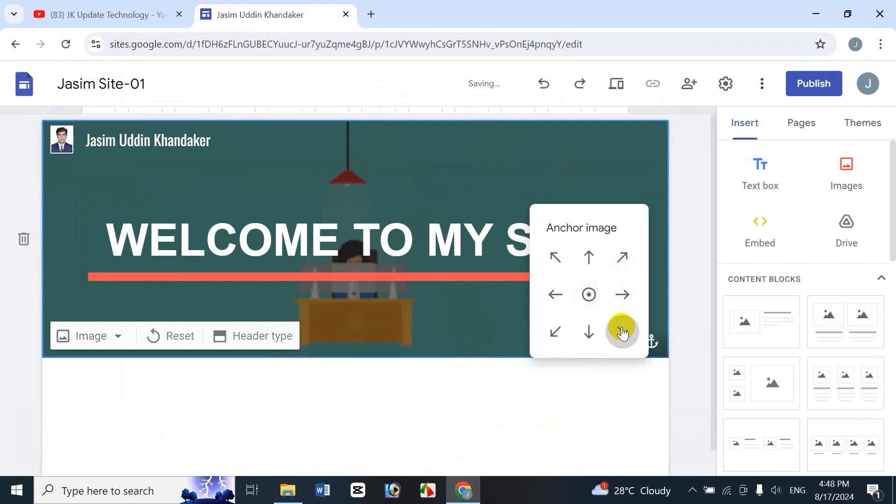
click(555, 256)
click(623, 259)
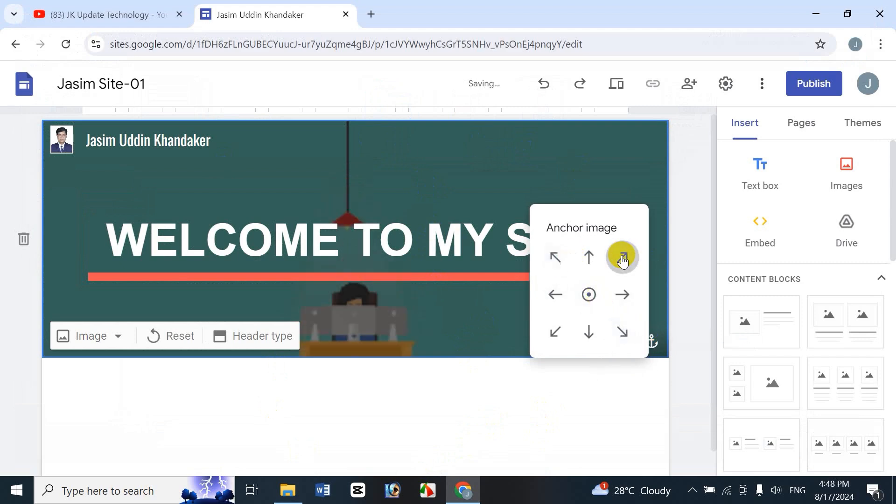
click(556, 295)
click(556, 342)
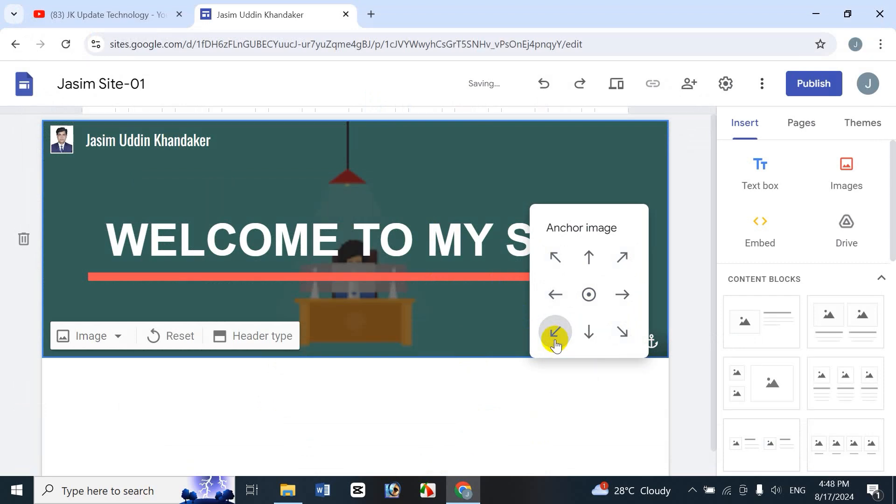
click(622, 331)
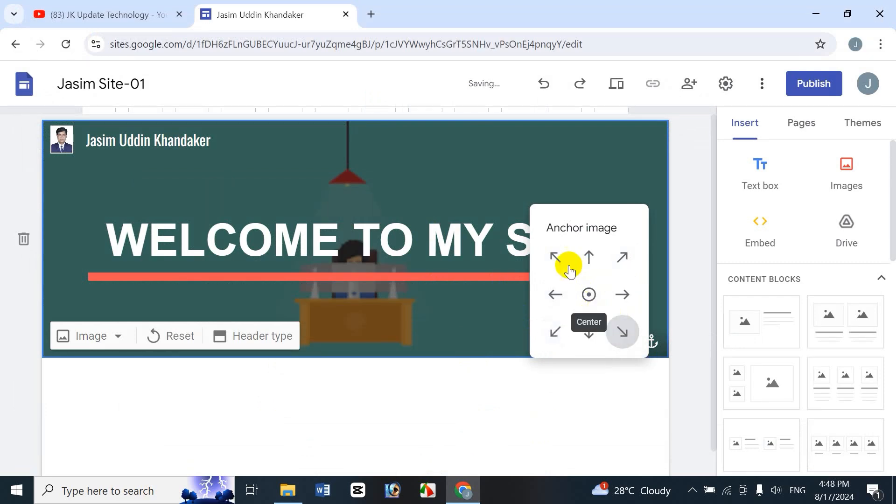
click(543, 267)
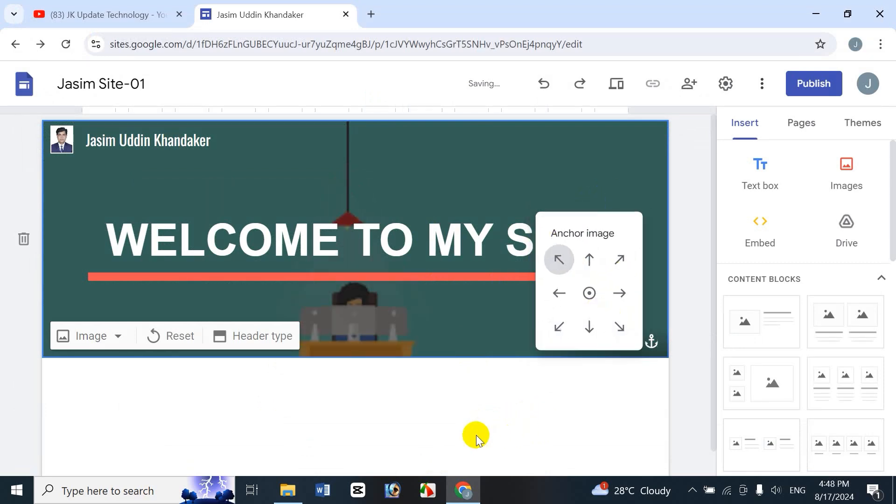
click(488, 271)
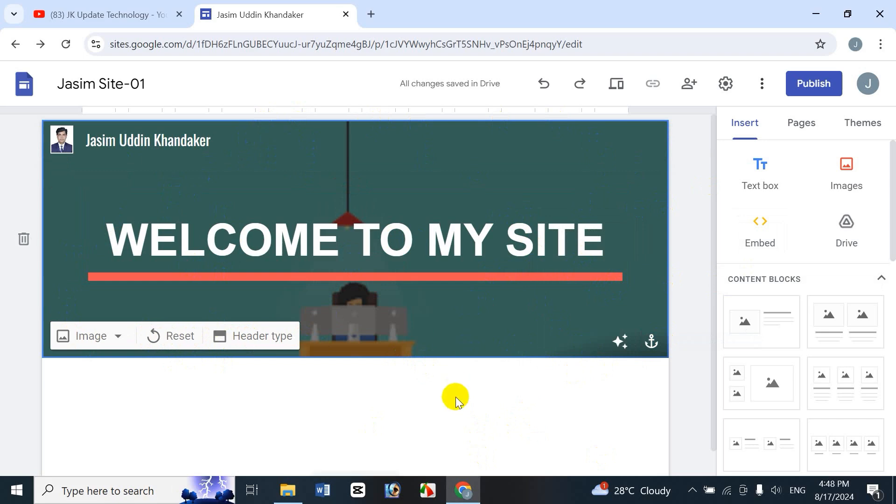
click(445, 241)
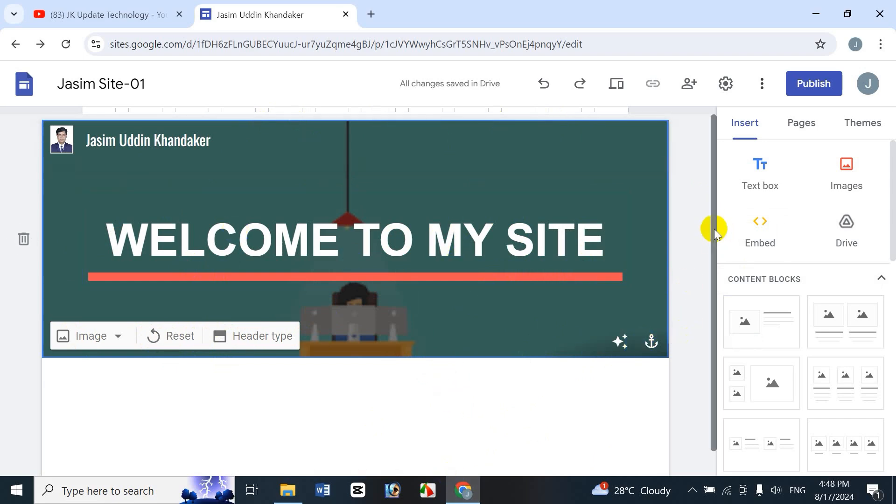
Step: Insert a text box in the blank area below the header with the text "About Me"
scroll(711, 261, down, 1)
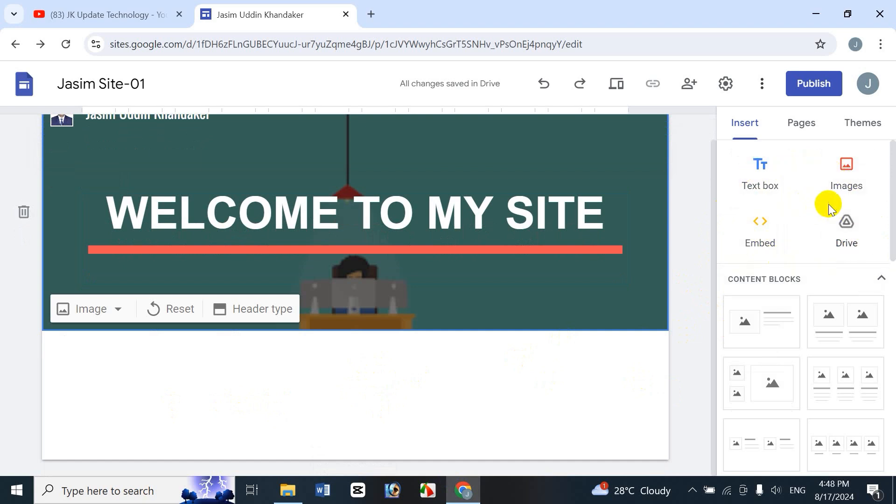
mouse_move(331, 472)
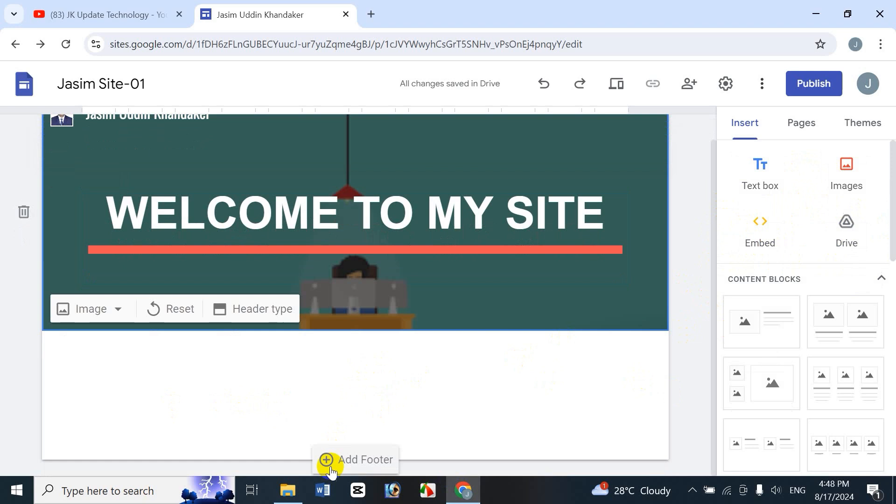
double_click(341, 377)
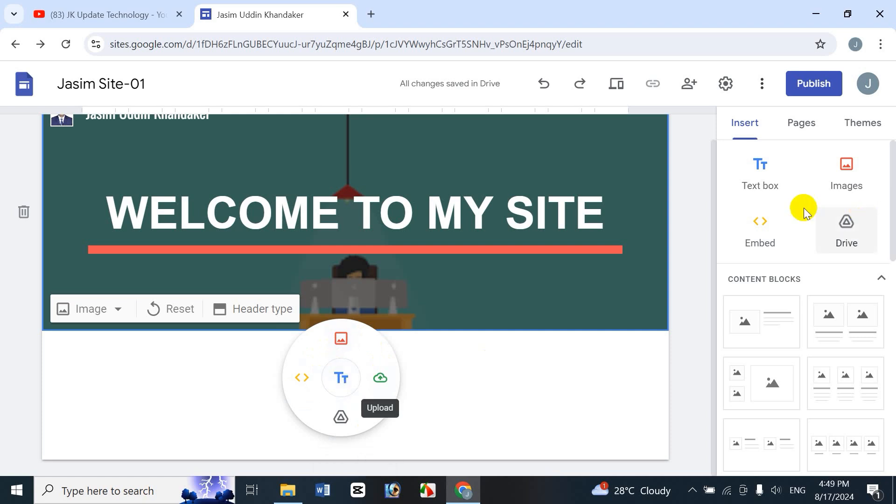
click(340, 379)
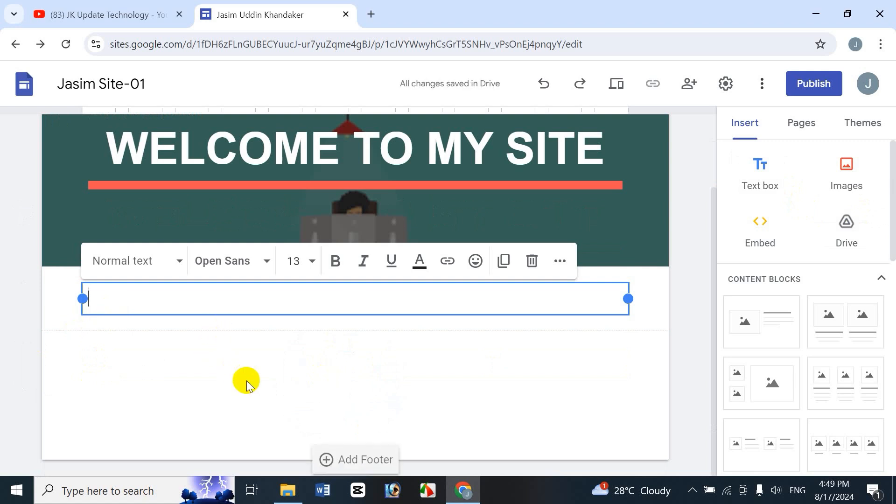
text(About)
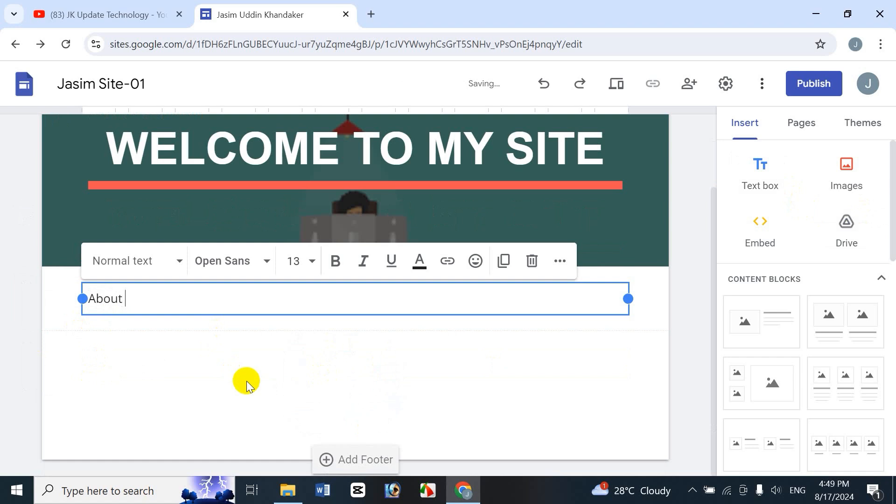
text( Me)
Step: Format the "About Me" text with the Heading style and make it bold
click(175, 262)
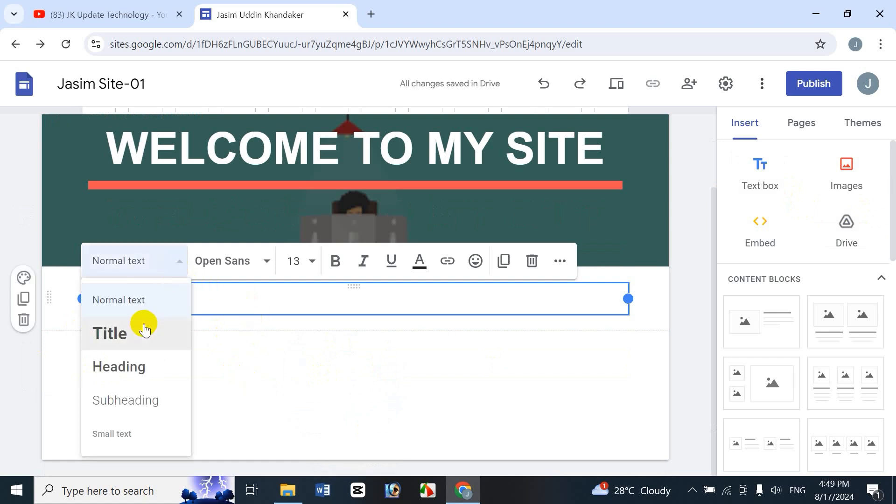
click(122, 368)
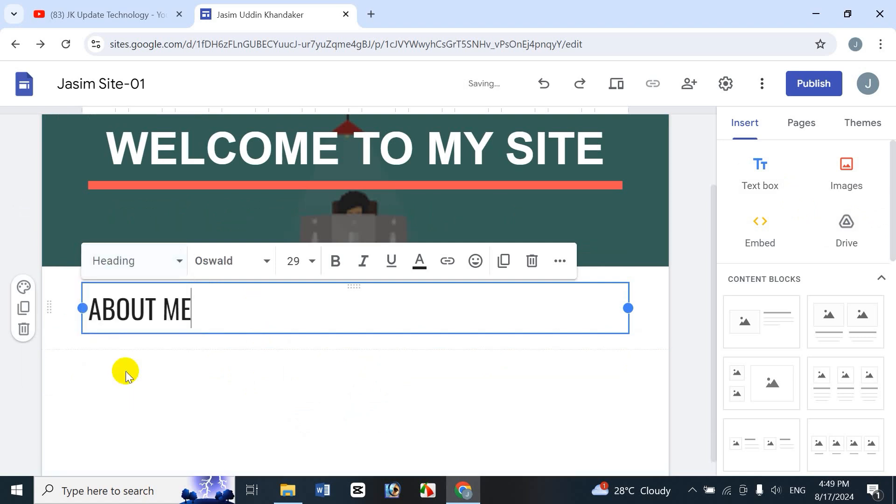
click(253, 269)
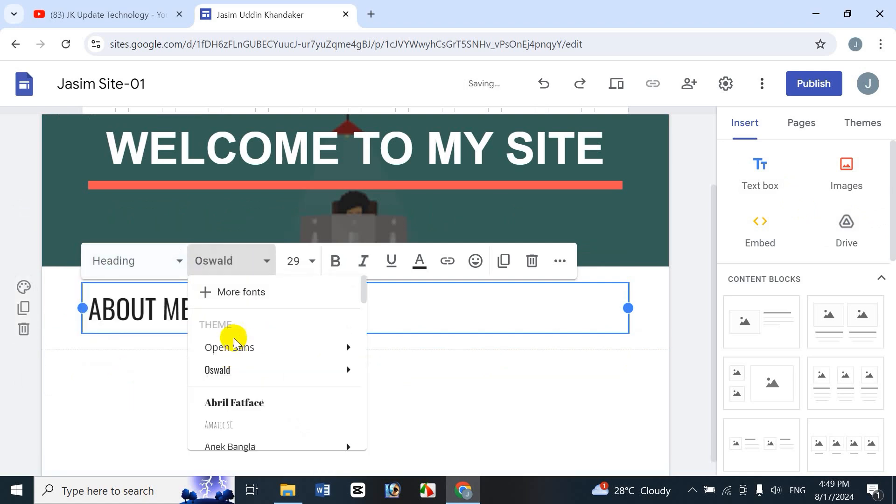
click(301, 266)
text(10)
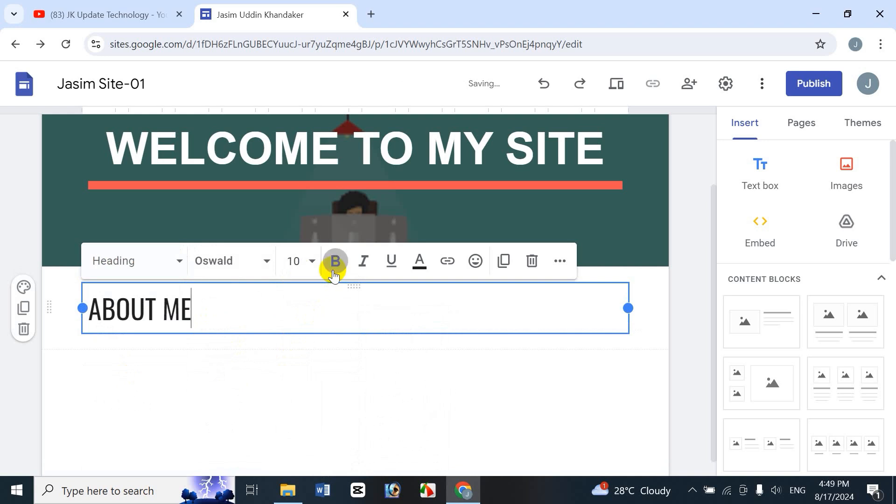
drag(227, 316, 92, 306)
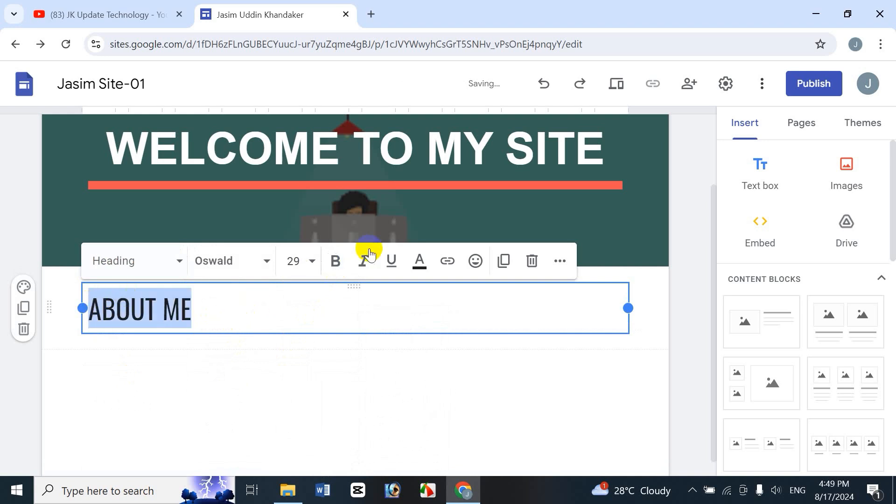
click(336, 263)
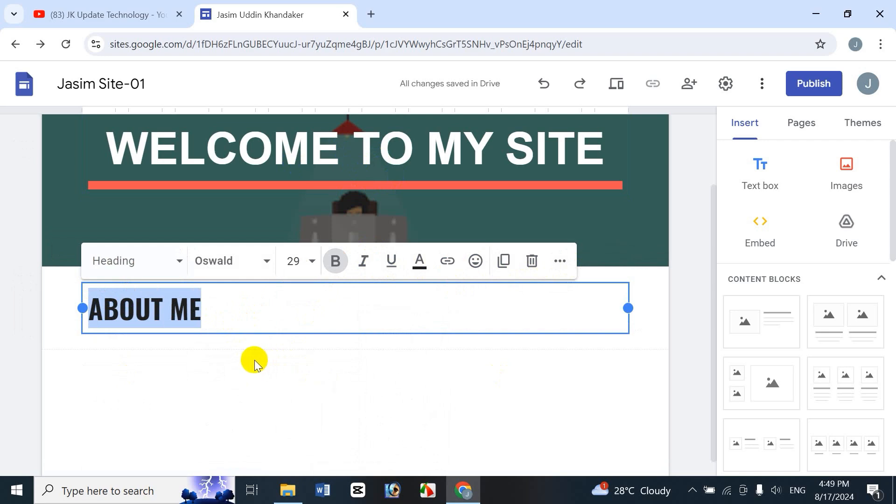
click(243, 359)
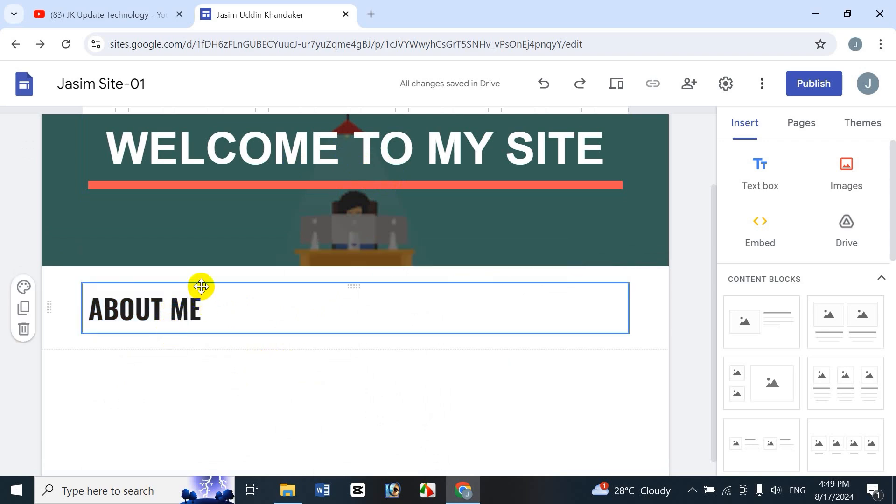
Step: Duplicate the About Me section and delete one of the two copies
click(24, 308)
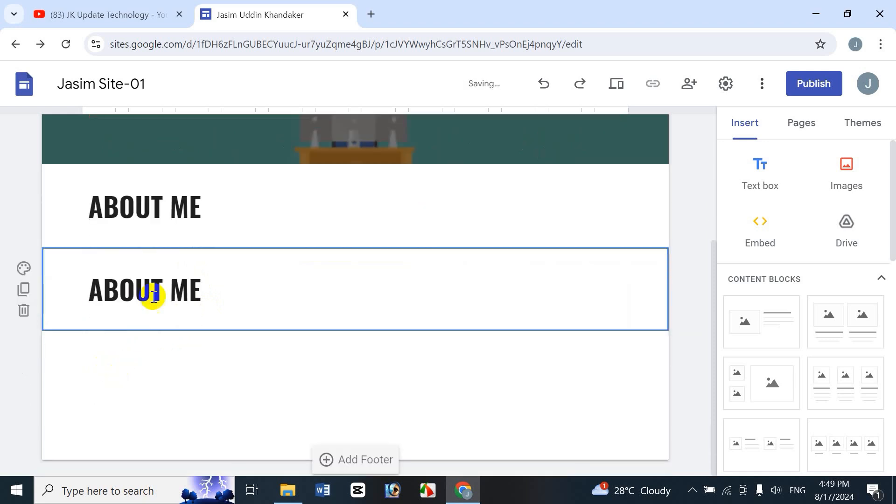
click(24, 311)
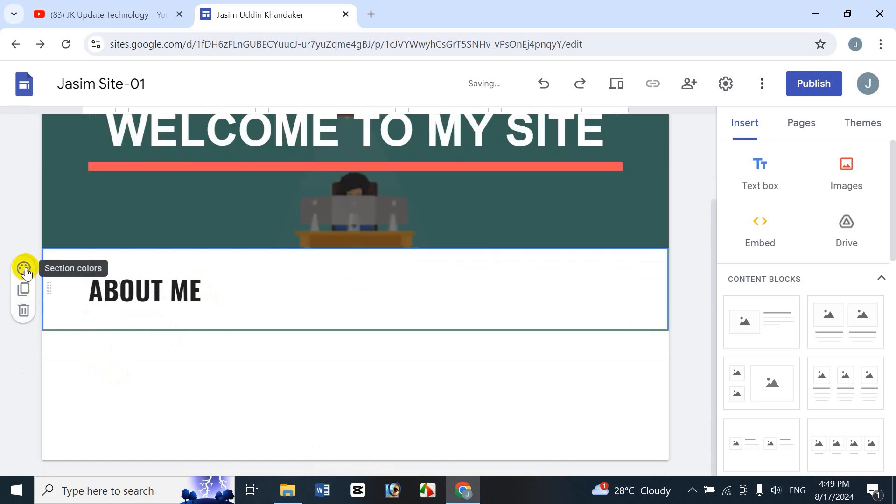
Step: Try the Style 3 section color on the About Me section and delete the section
click(25, 269)
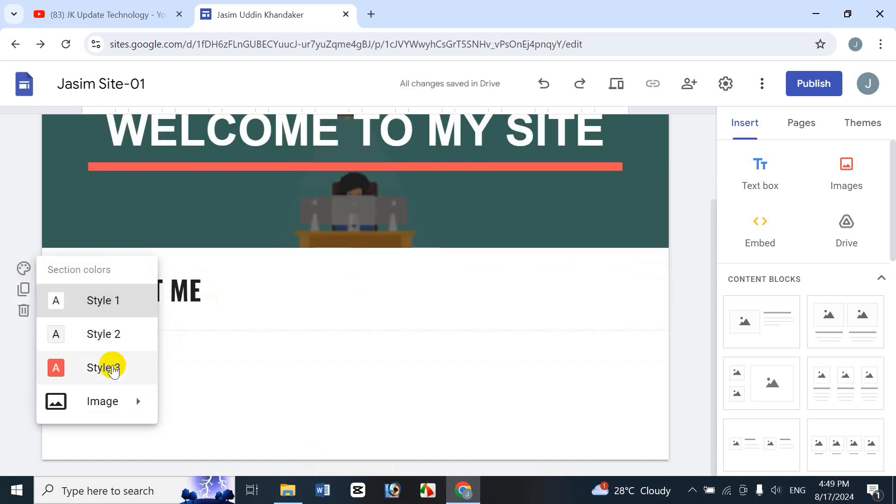
click(110, 368)
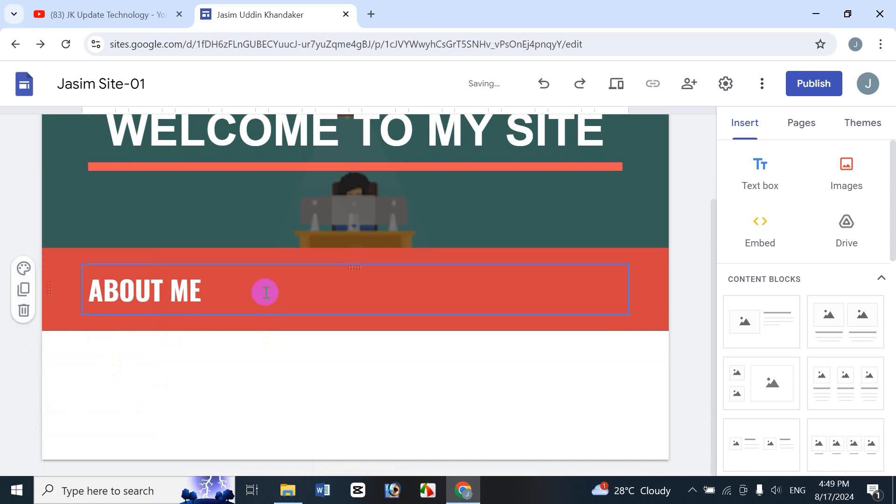
click(24, 311)
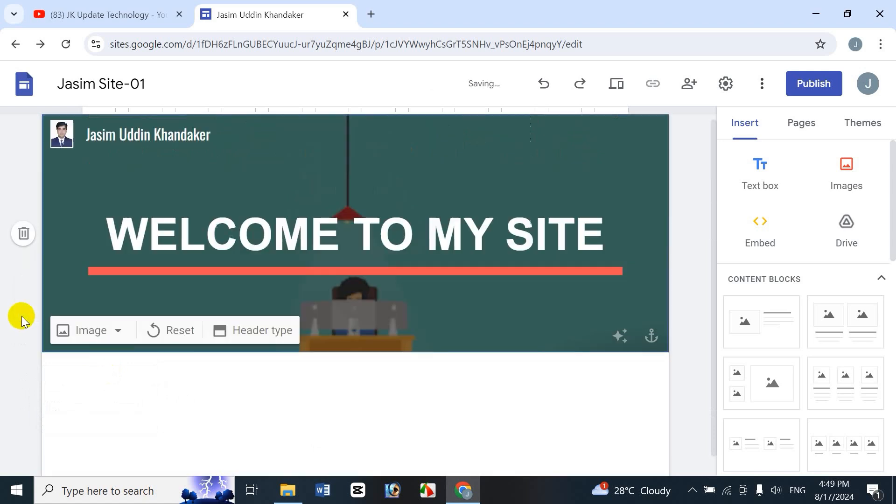
Step: Upload the Portfolio image from the Google Sites folder into the blank area below the header
drag(868, 348, 550, 288)
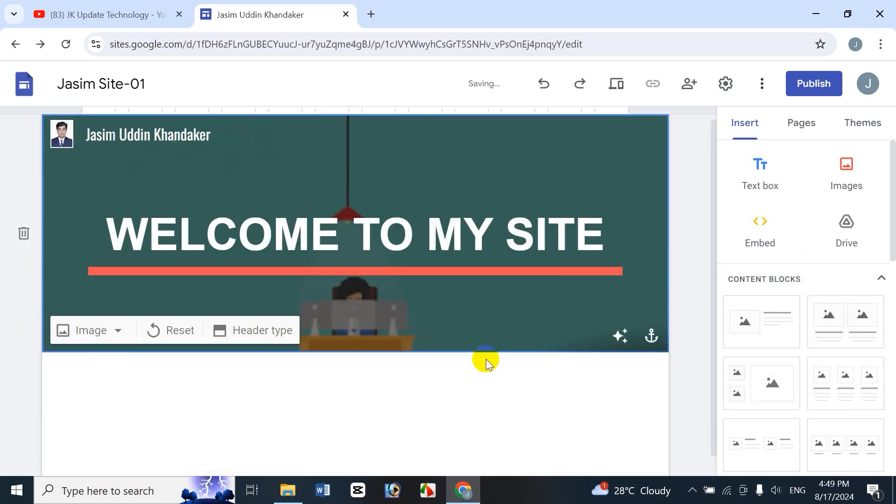
double_click(395, 397)
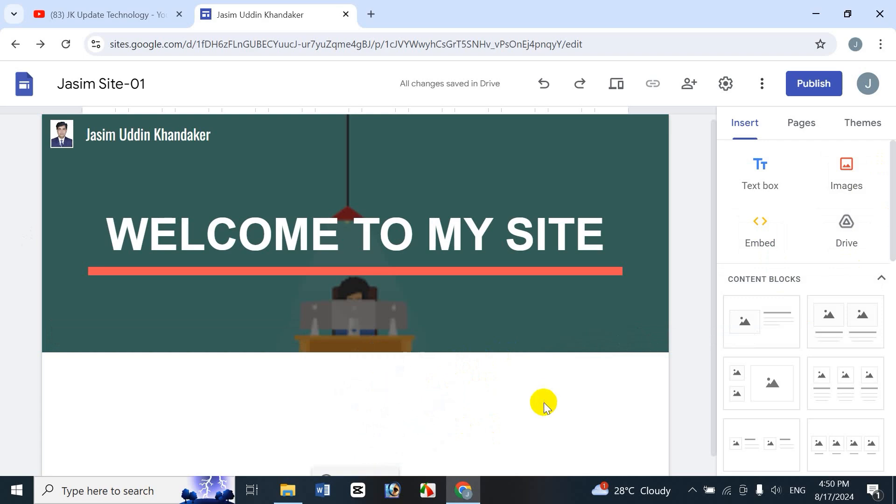
click(846, 176)
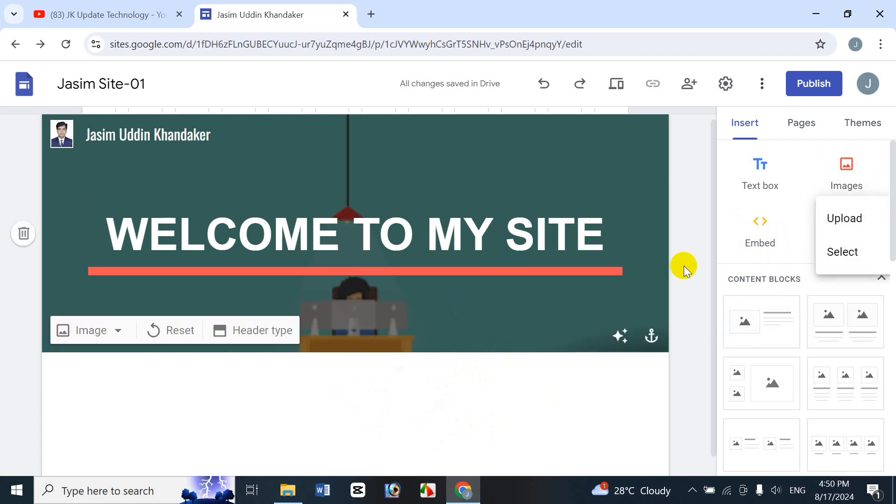
click(852, 217)
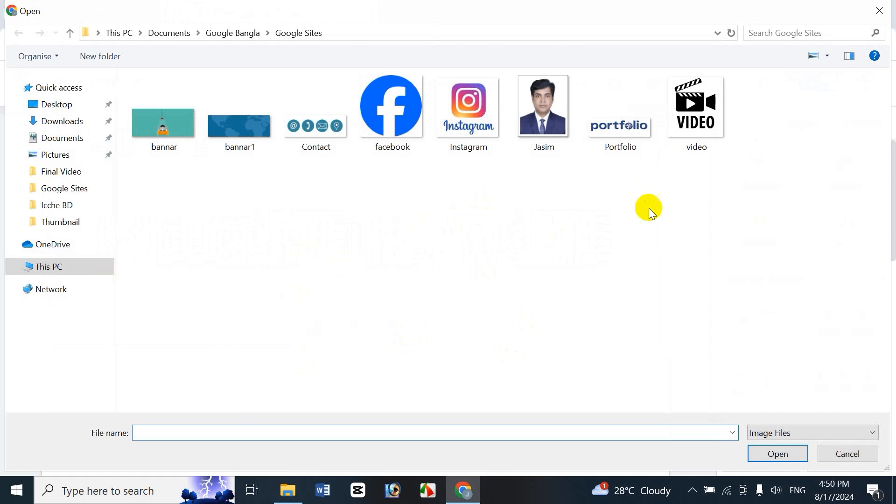
click(624, 148)
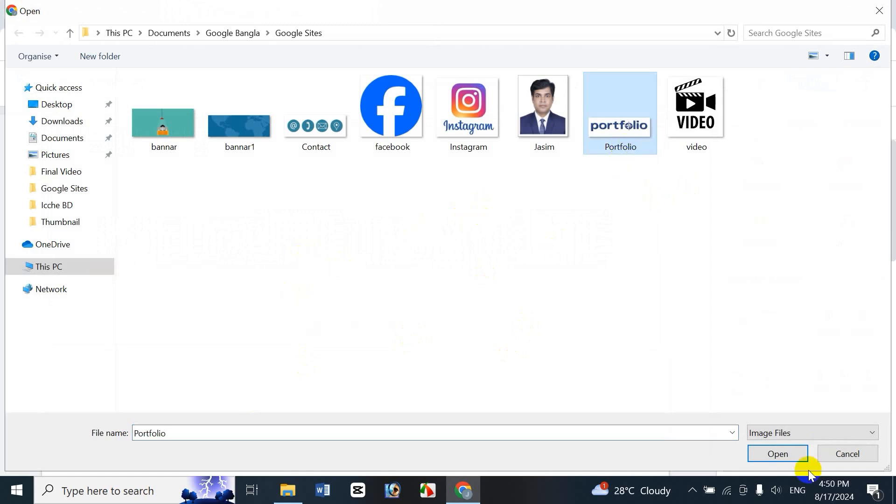
click(778, 453)
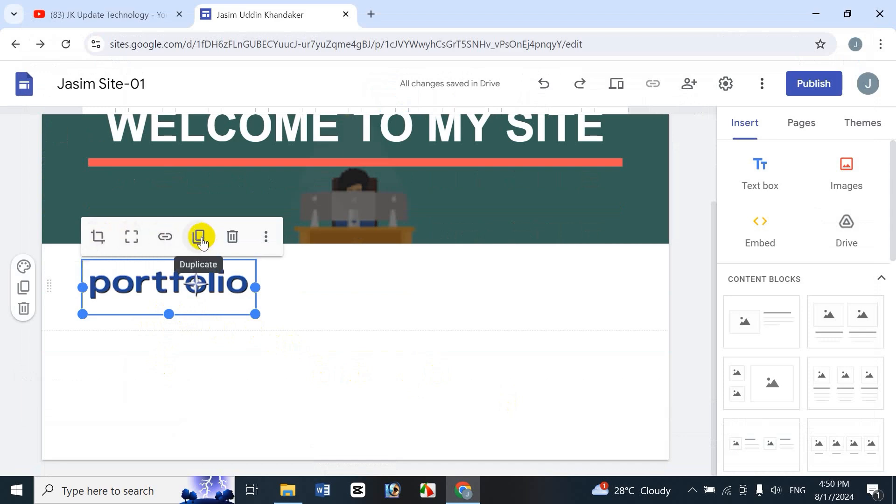
Step: View the portfolio image's additional options and give its section the red background style
click(266, 238)
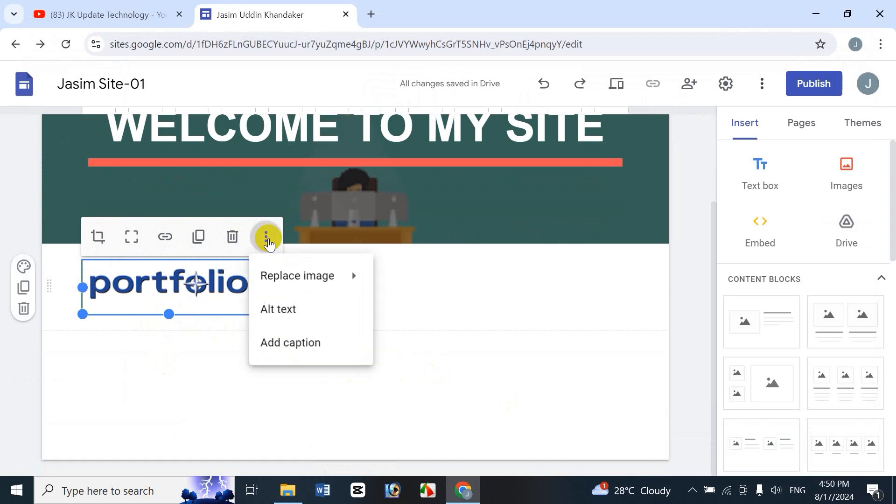
click(156, 335)
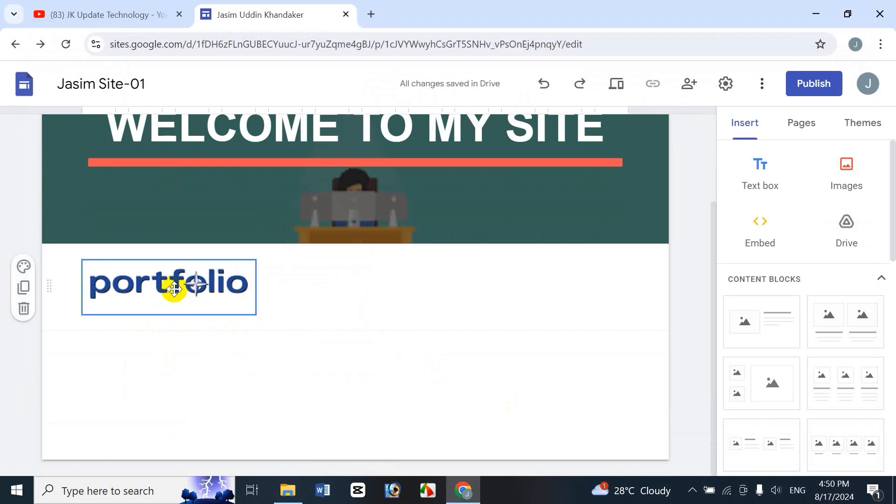
click(25, 267)
click(96, 367)
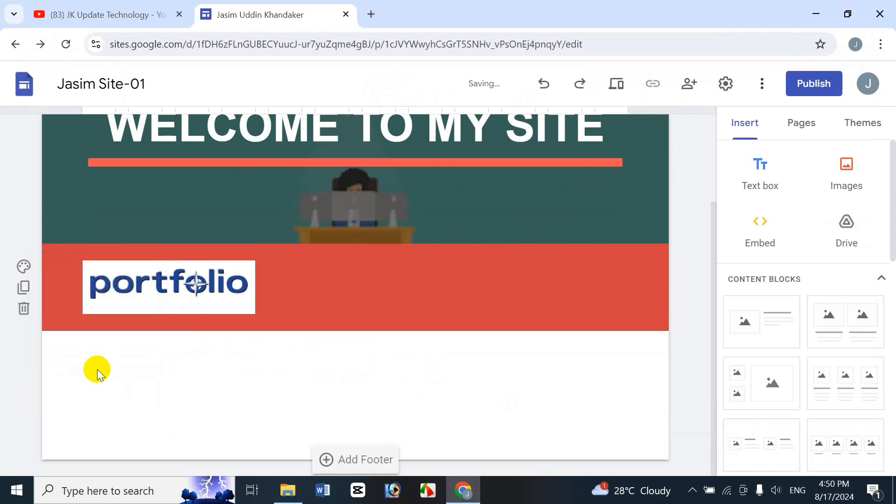
Step: Duplicate the portfolio image section and delete both copies
click(24, 288)
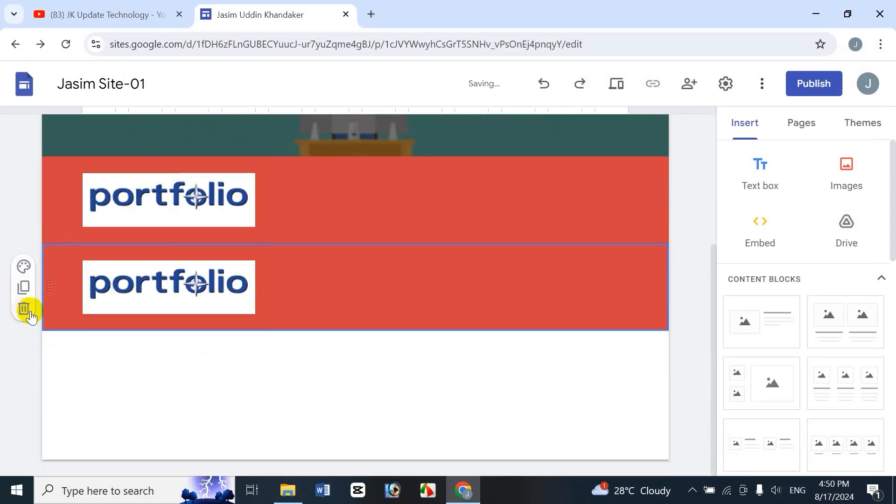
click(24, 308)
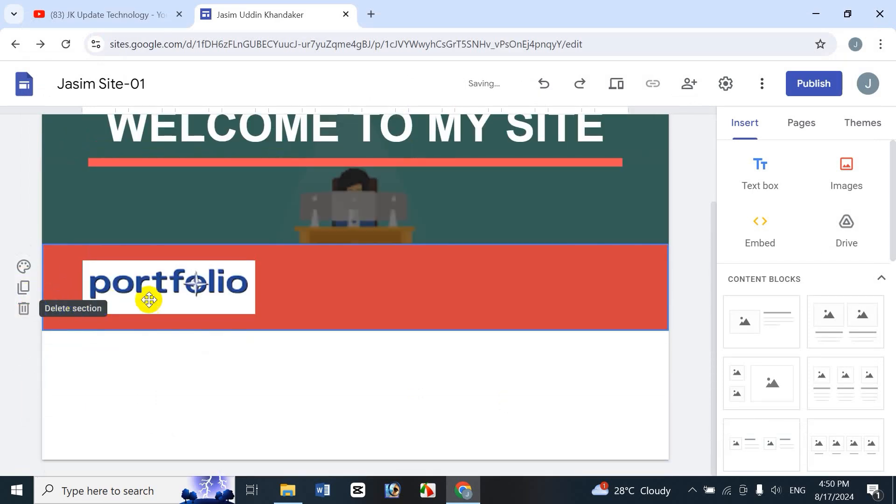
click(148, 300)
click(25, 310)
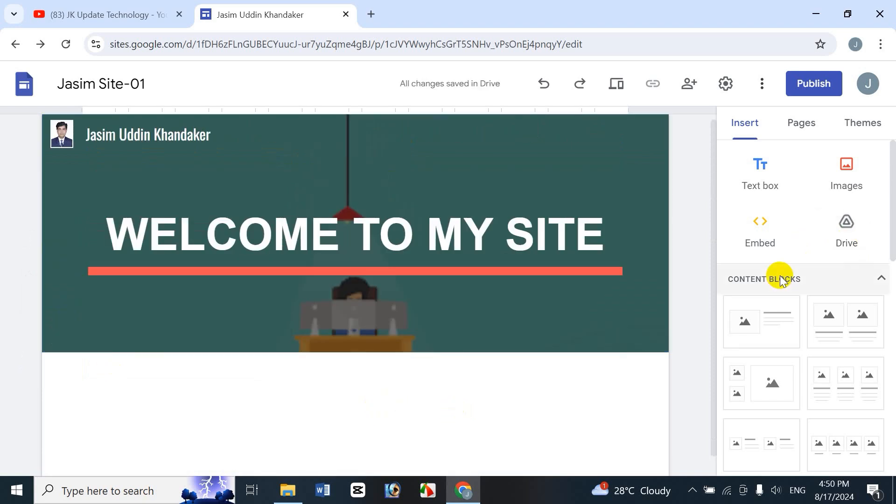
Step: Insert the "Date & Time" form from My Drive below the header
click(846, 224)
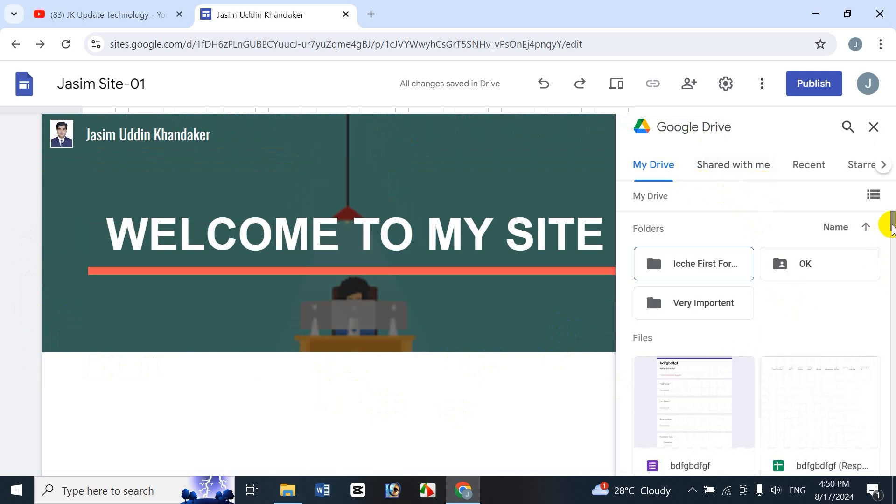
drag(893, 228, 882, 246)
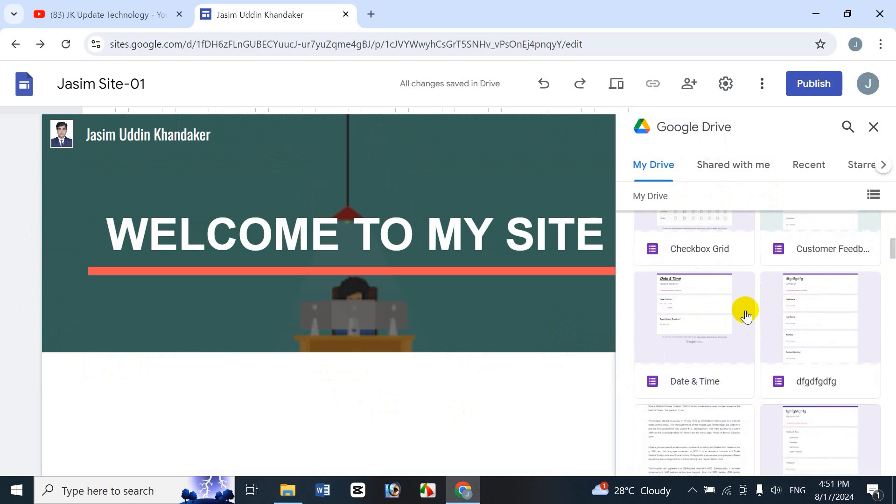
click(675, 311)
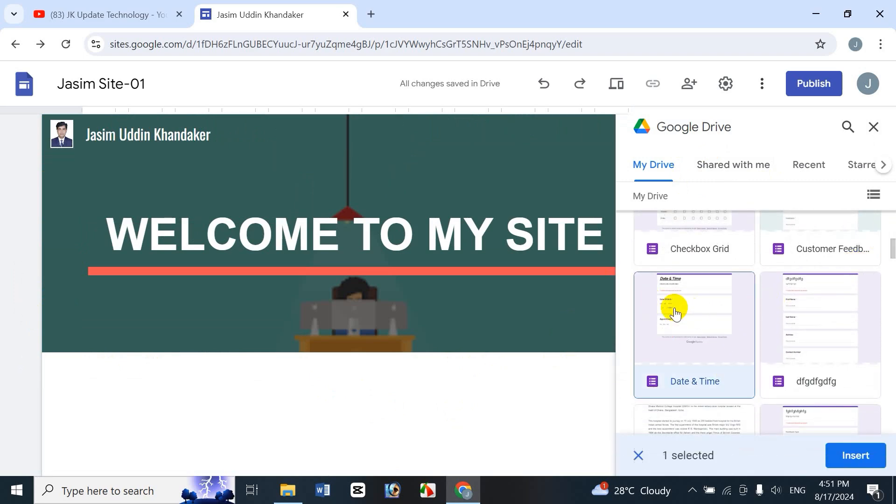
click(852, 456)
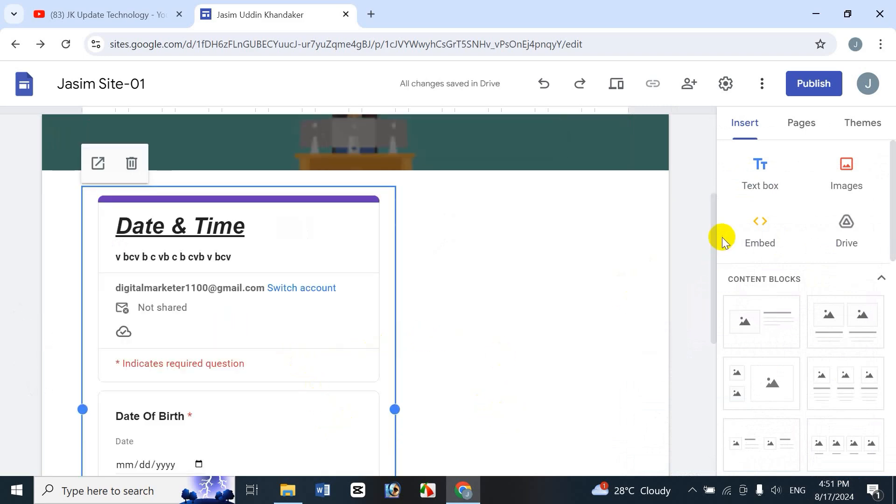
Step: Widen the embedded Date & Time form to cover most of the page width and delete its section
drag(711, 237, 730, 260)
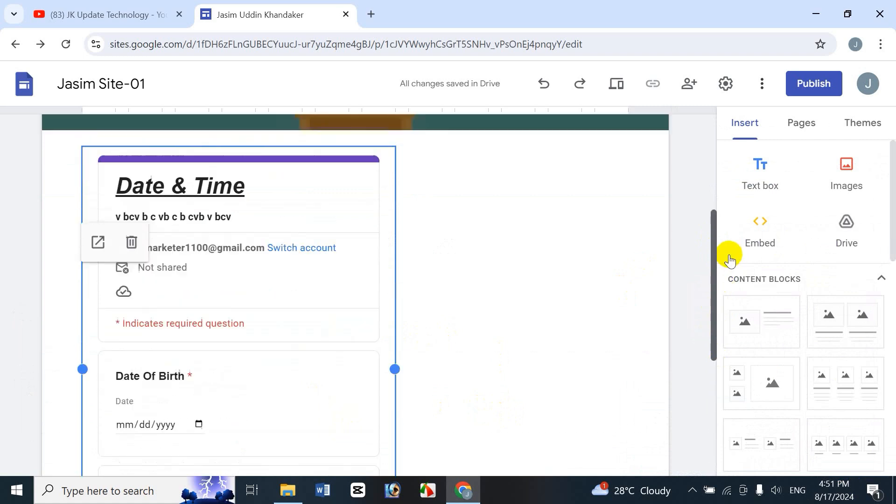
click(349, 322)
drag(395, 368, 578, 358)
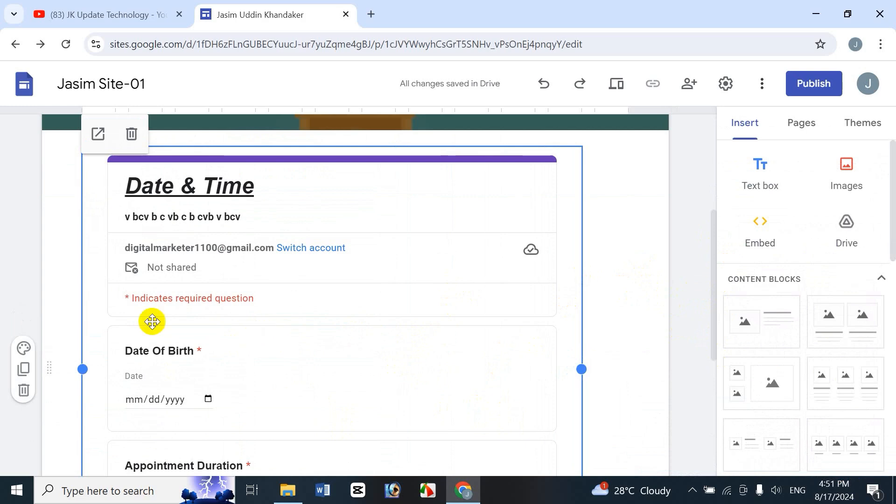
click(23, 390)
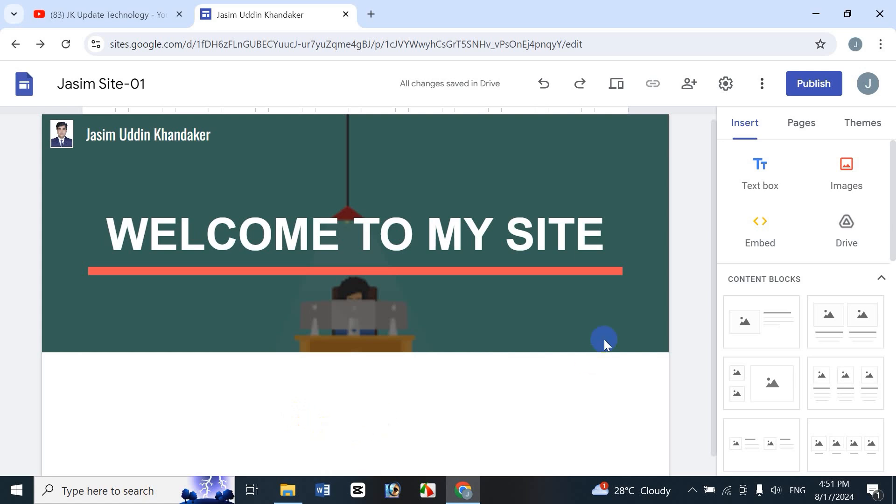
Step: Start a web embed, switch to YouTube in a new tab, and open and pause "Google Slides Bangla: Keyboard Shortcuts - Film Strip Actions"
scroll(713, 267, down, 1)
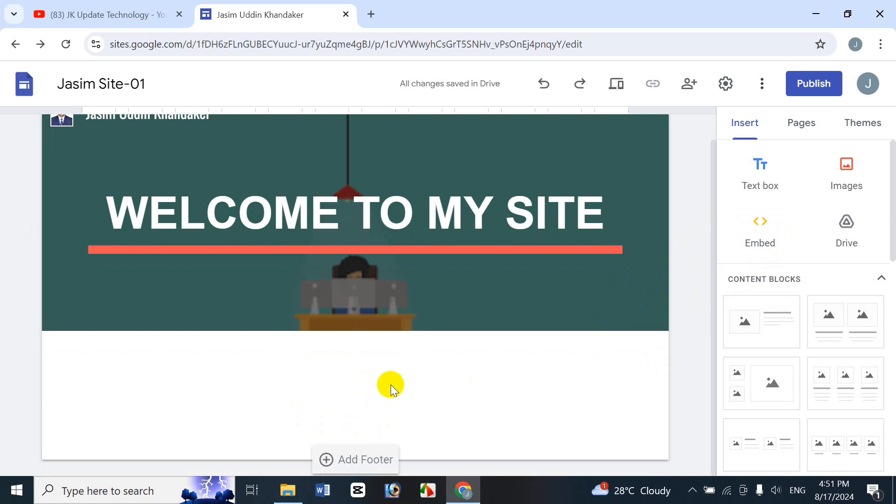
click(750, 237)
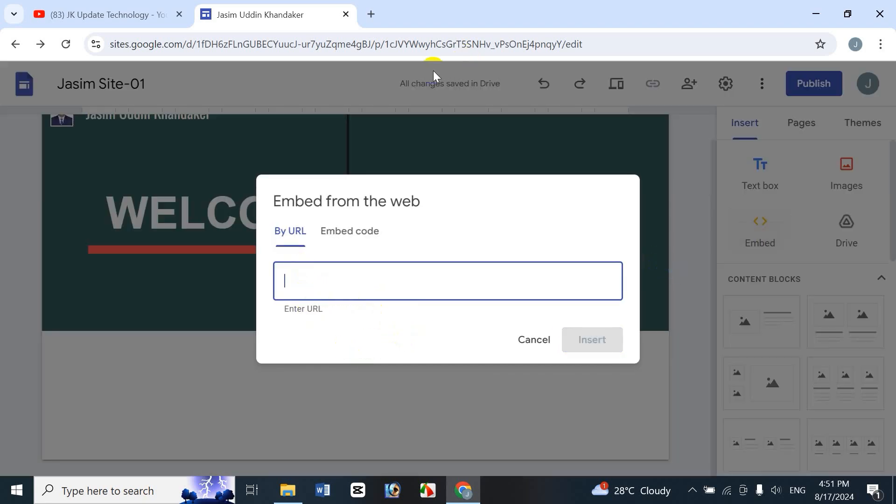
click(370, 14)
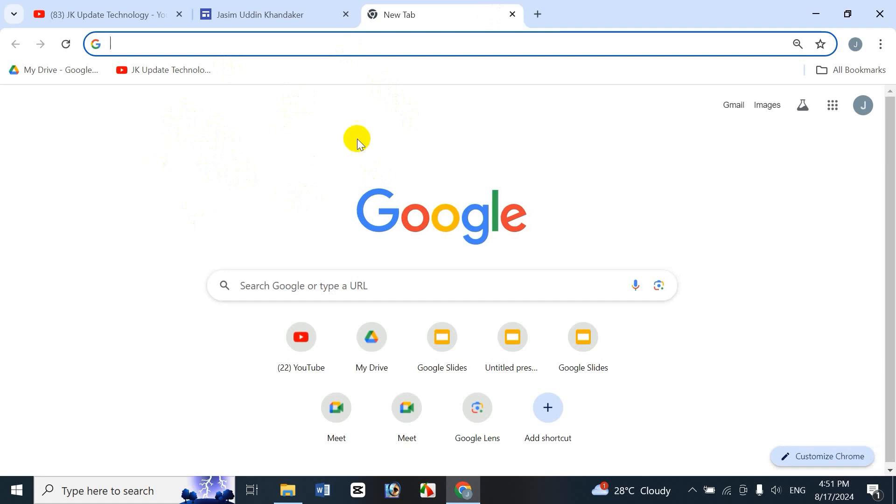
click(250, 122)
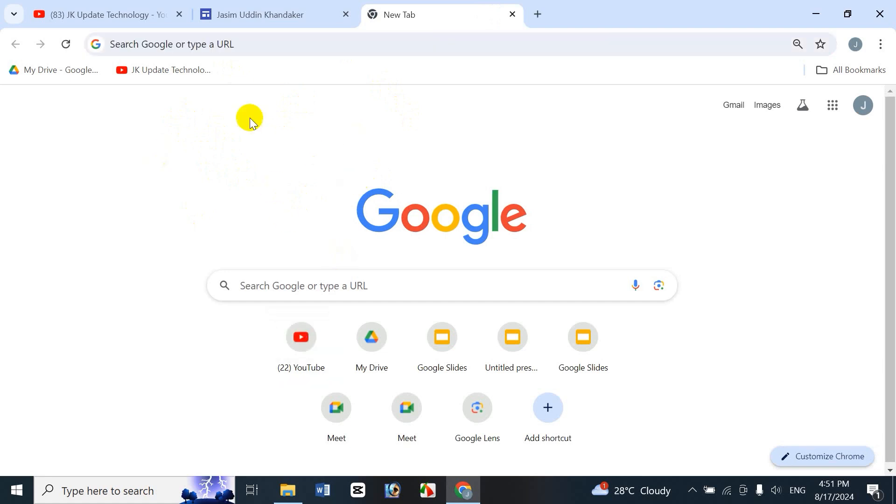
click(282, 340)
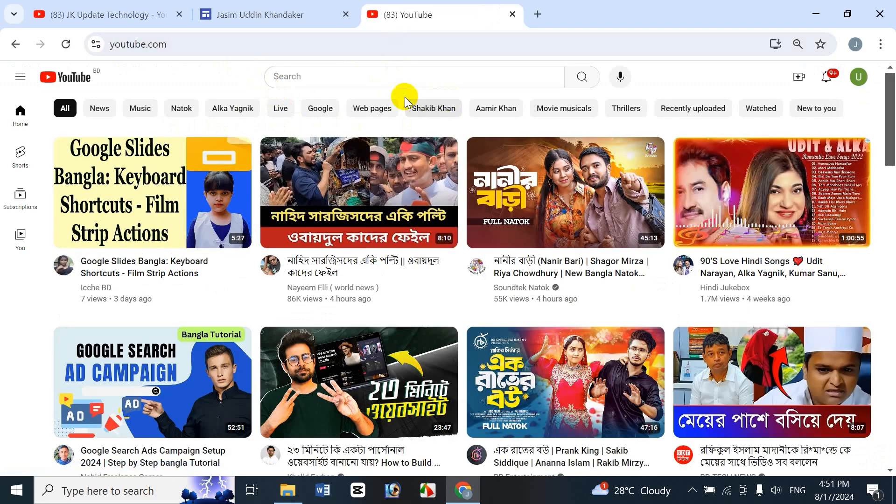
click(137, 152)
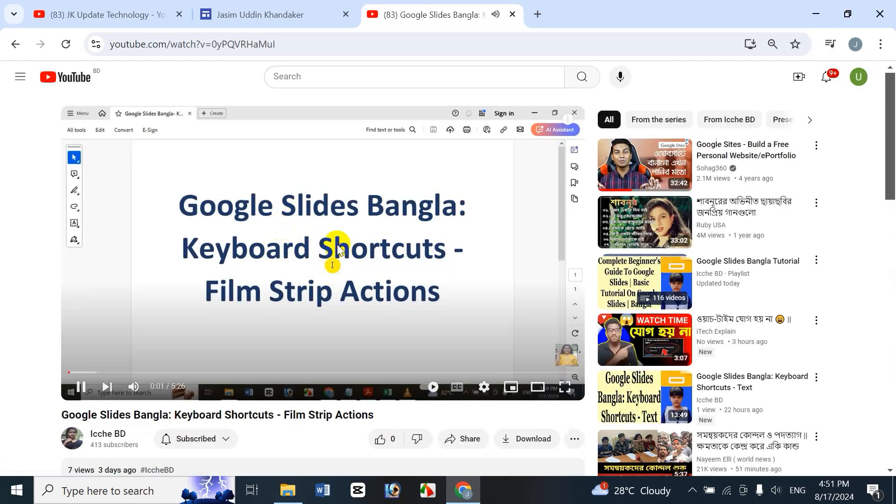
click(338, 250)
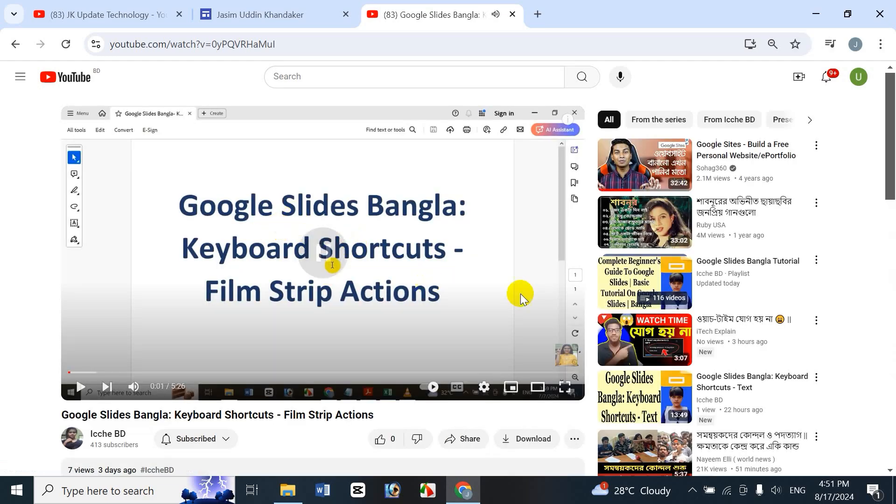
Step: Copy the video's share link, preview it as a URL embed in Google Sites, and cancel the embed
click(453, 441)
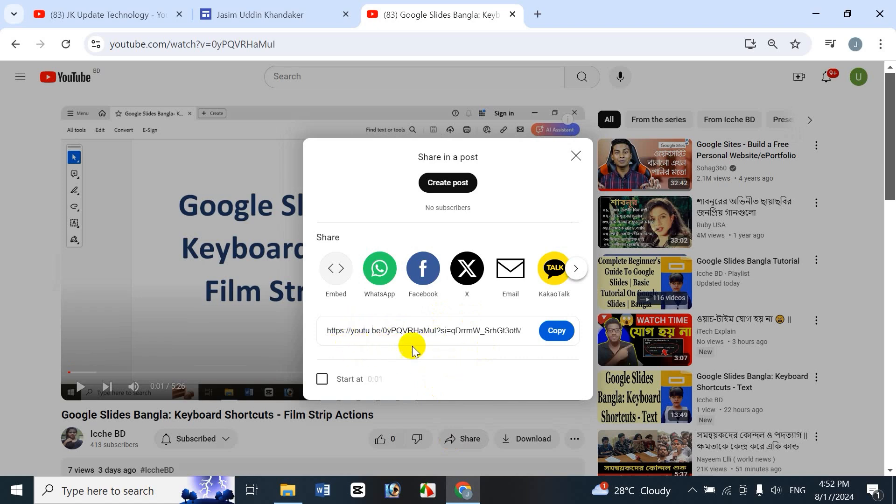
click(557, 332)
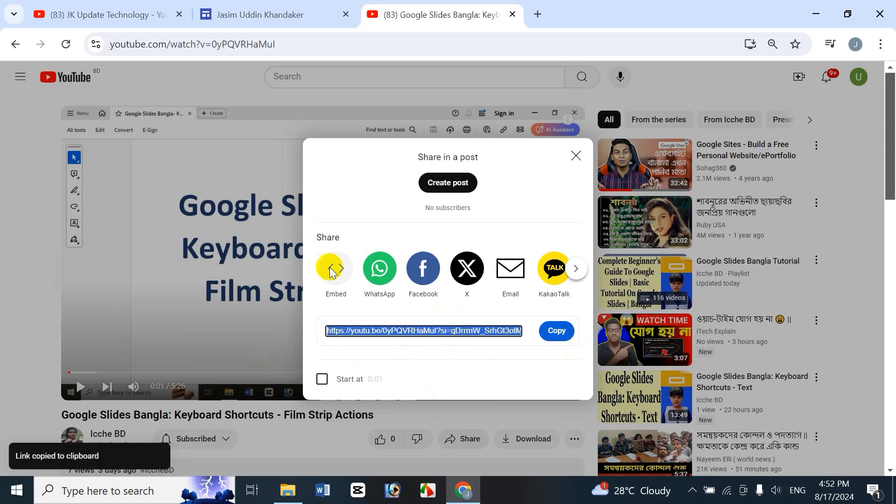
click(258, 21)
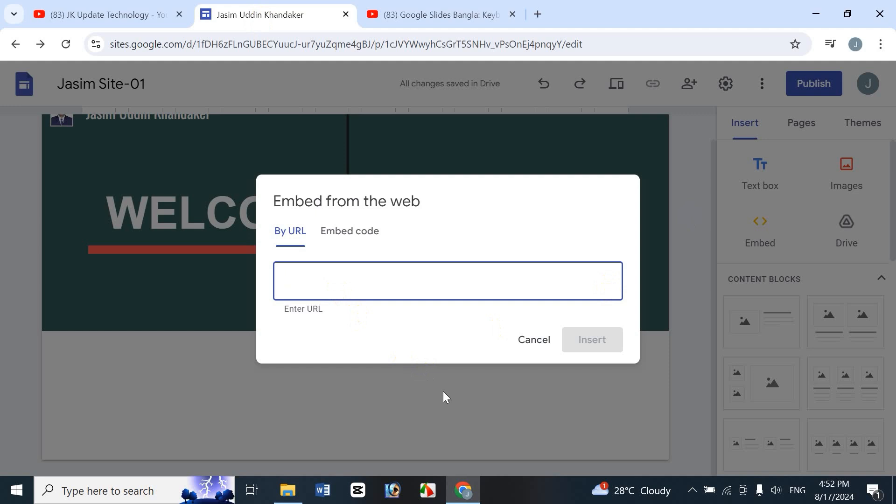
key(ctrl+v)
click(457, 343)
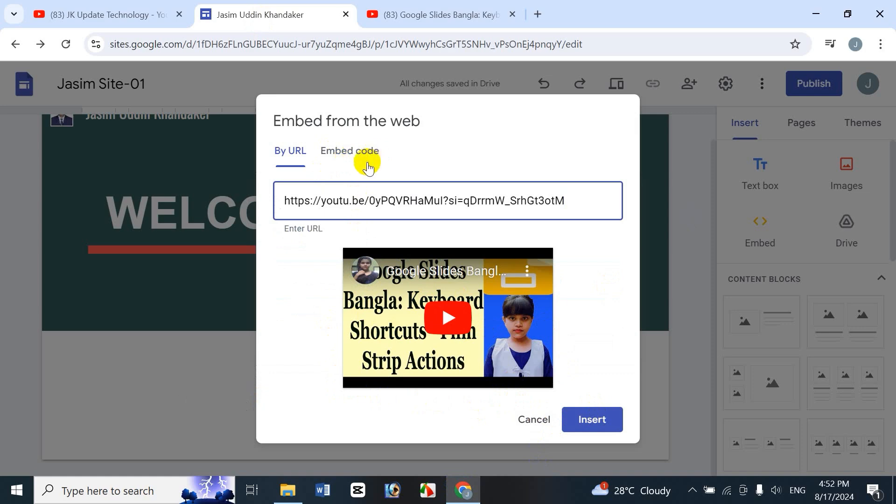
click(532, 420)
Step: Reopen the web embed dialog, copy the video's iframe embed code from YouTube, and return to Google Sites
click(770, 233)
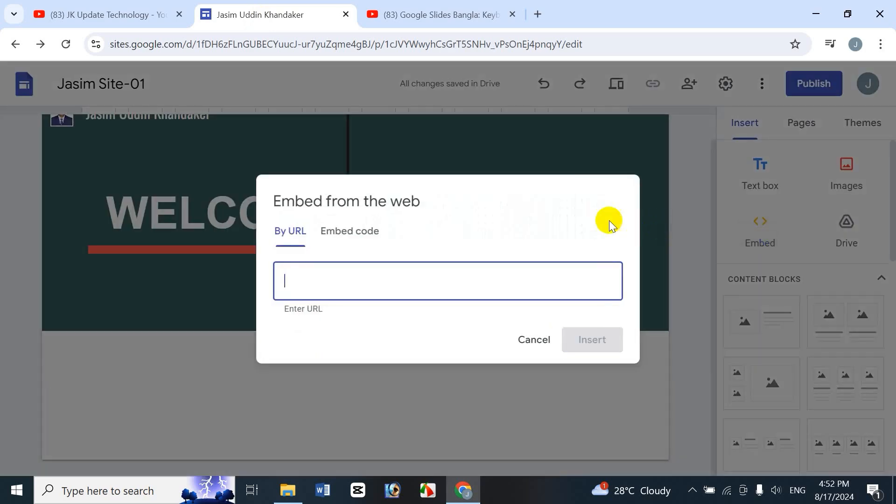
click(426, 14)
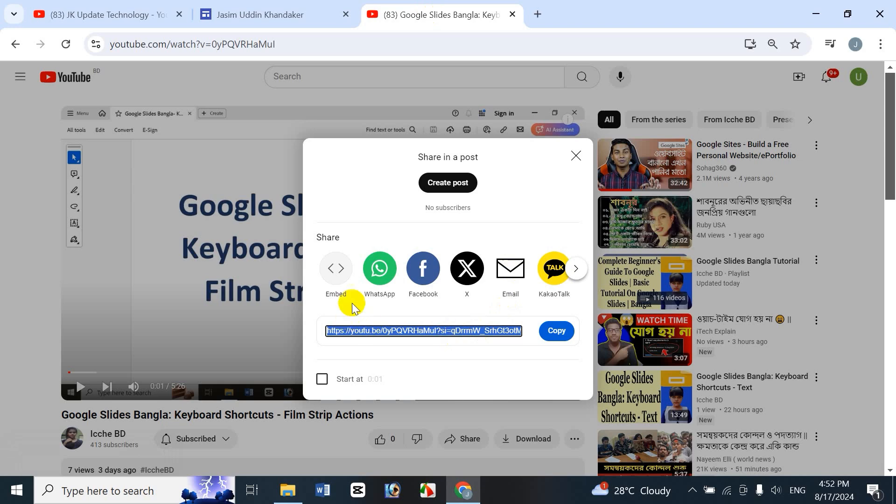
click(338, 264)
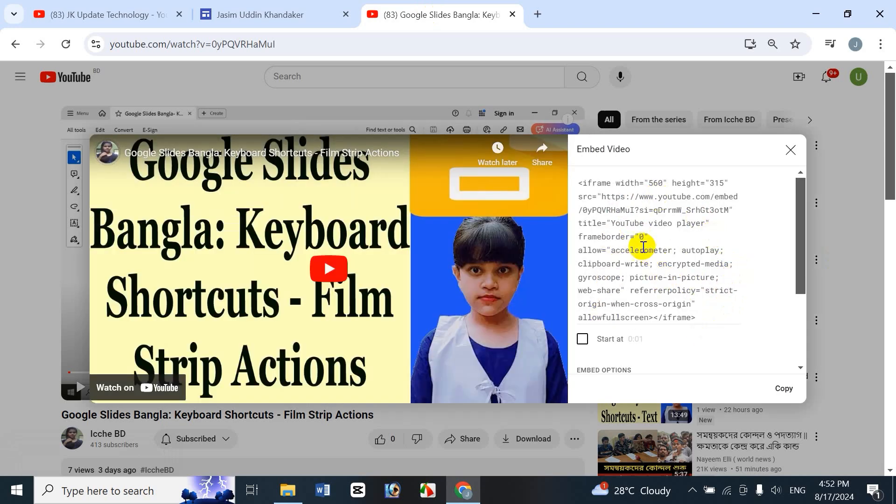
click(640, 224)
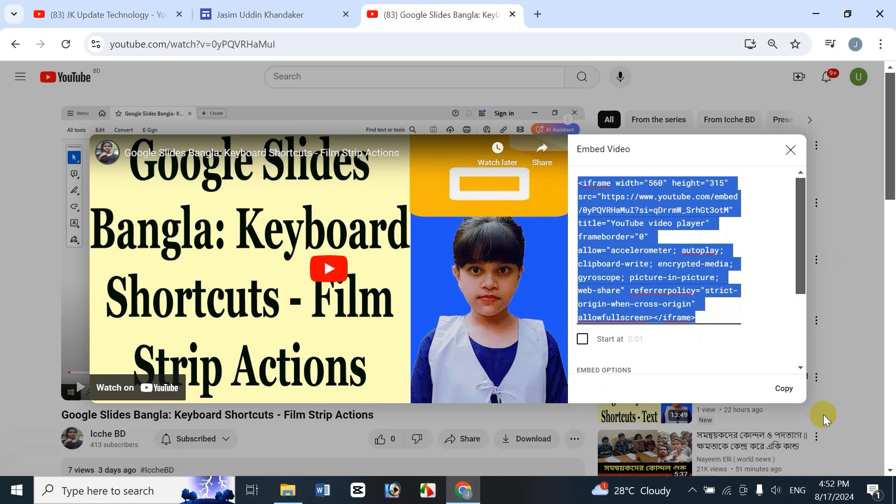
click(784, 388)
click(280, 10)
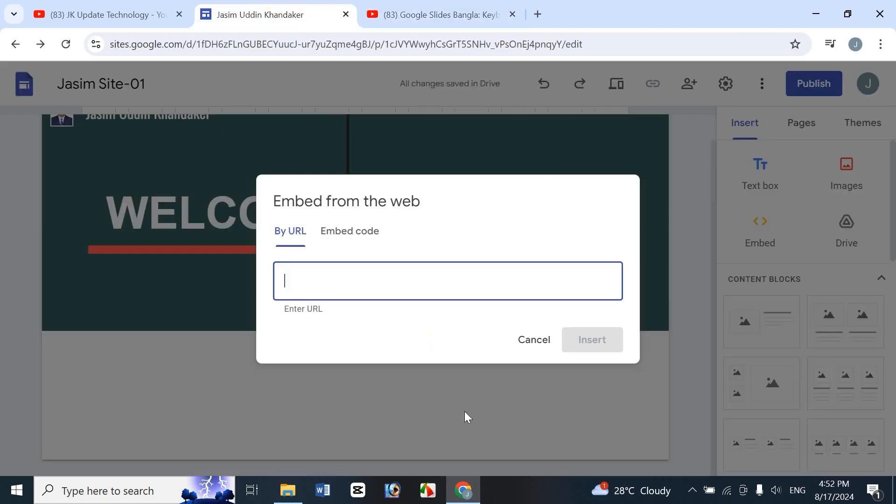
Step: Embed the YouTube video in the page using its copied iframe embed code
click(354, 231)
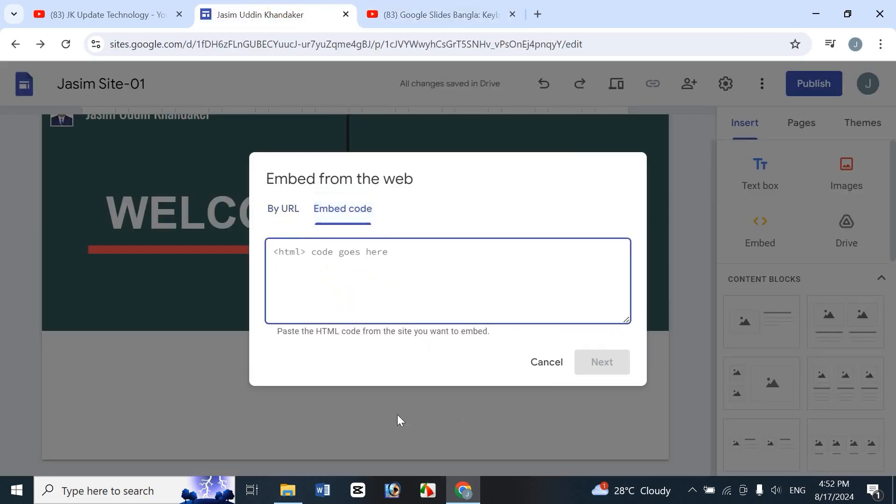
key(ctrl+v)
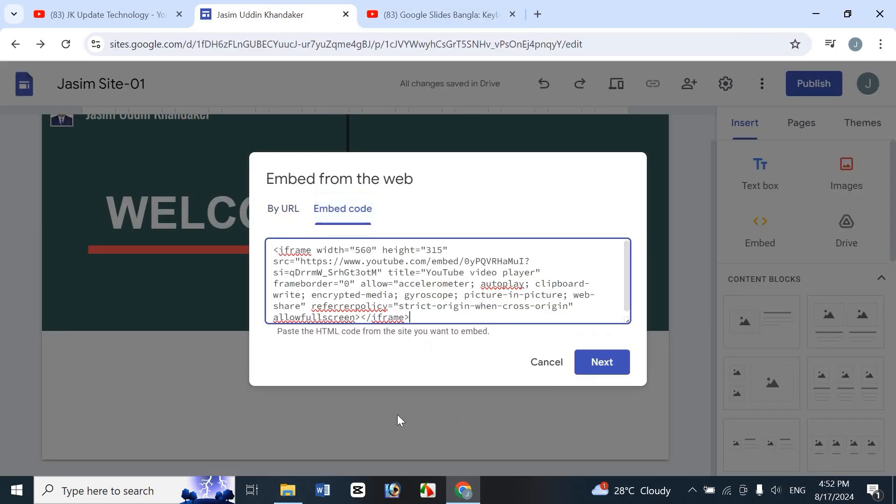
click(615, 362)
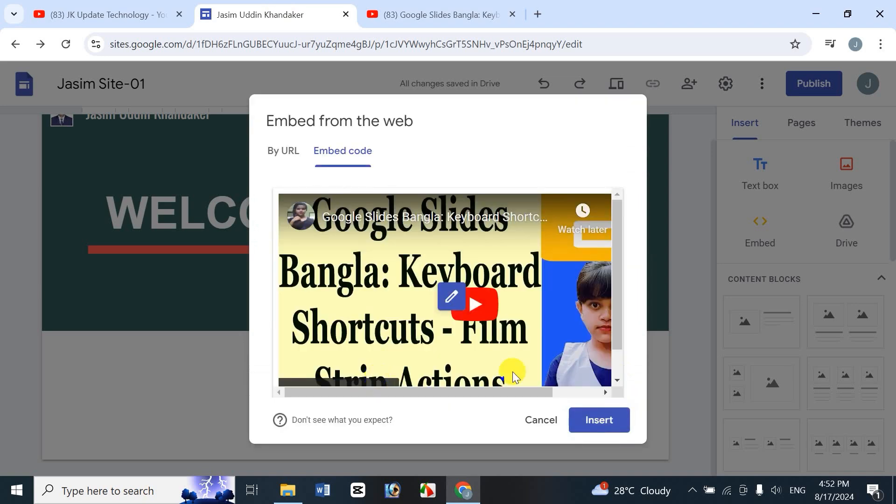
click(597, 422)
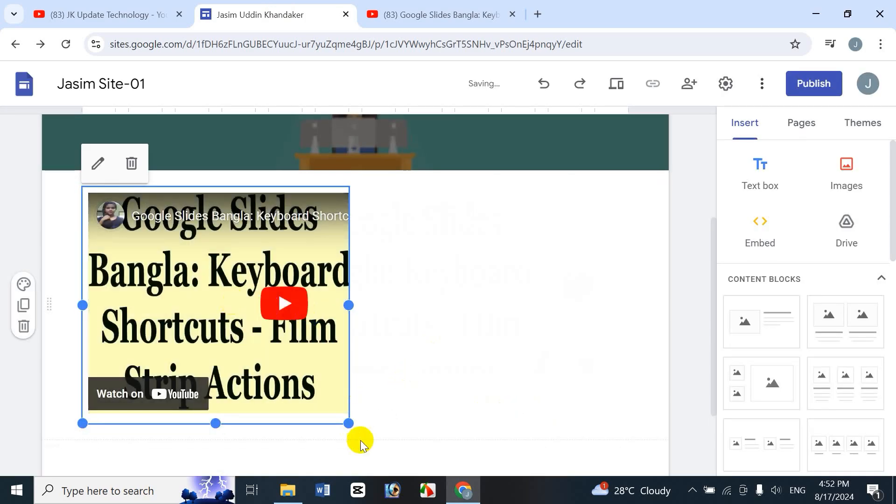
Step: Reduce the height of the embedded YouTube video and delete its section from the page
drag(349, 423, 326, 335)
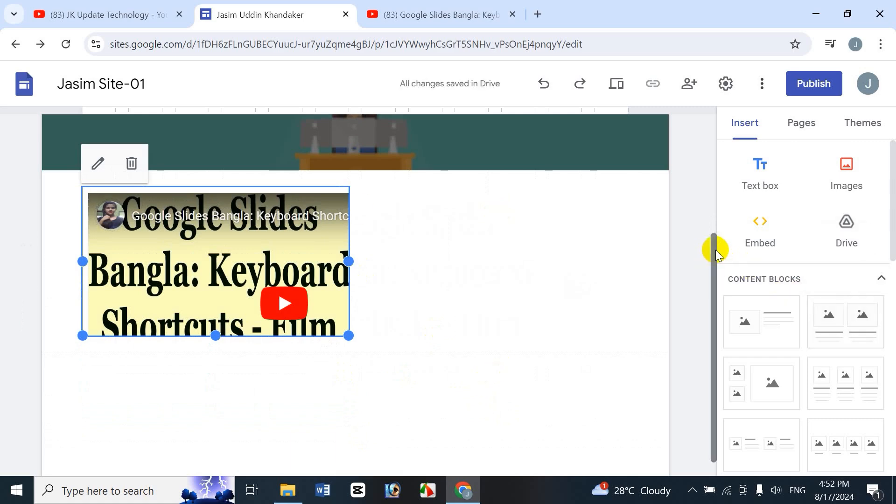
drag(716, 251, 715, 228)
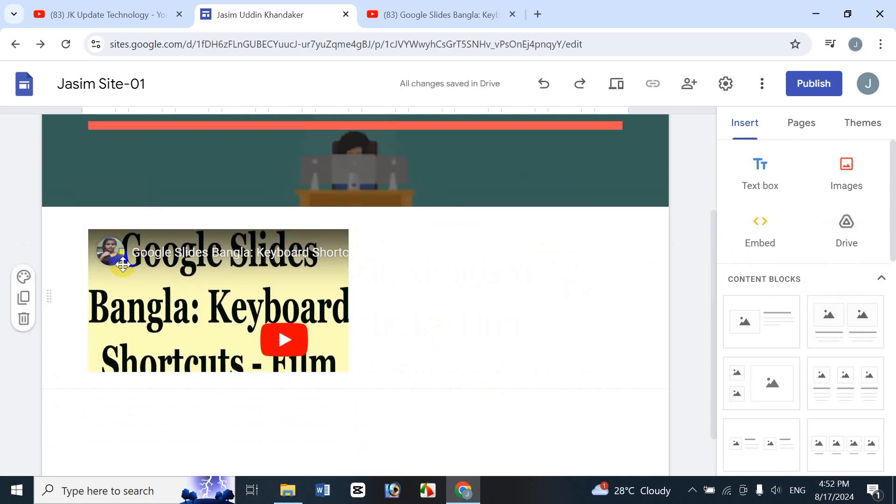
click(188, 348)
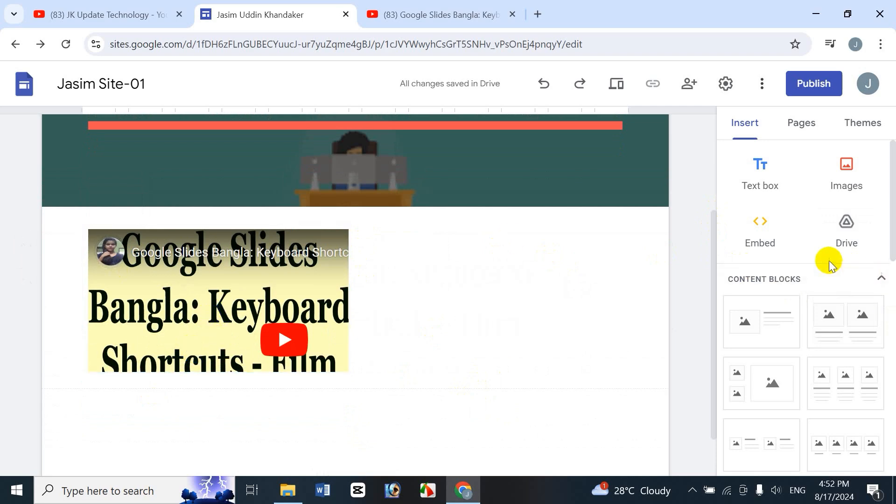
click(207, 293)
click(25, 322)
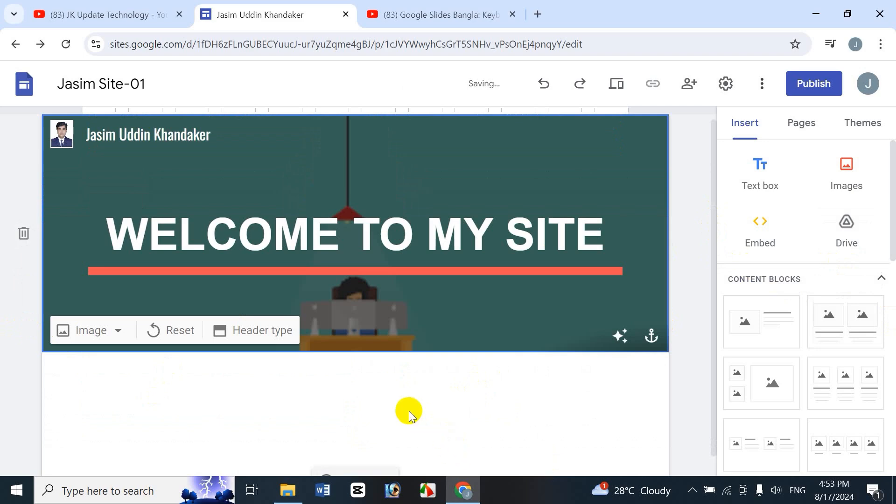
double_click(414, 393)
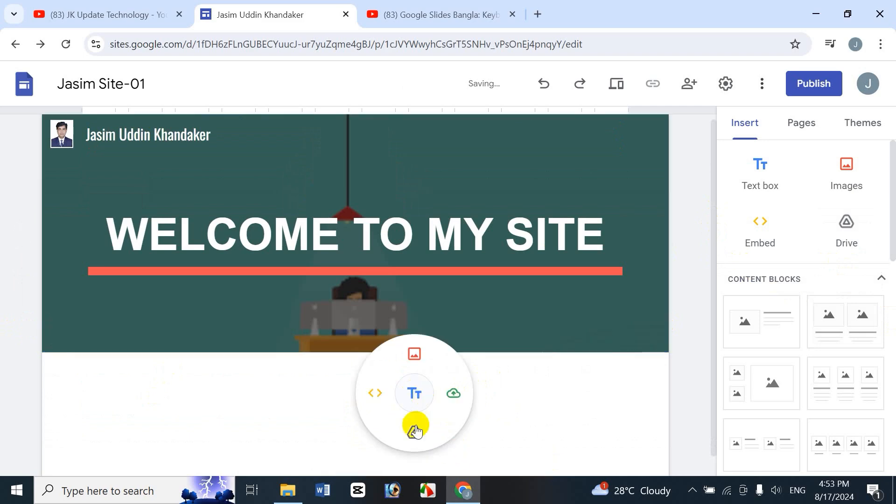
click(377, 394)
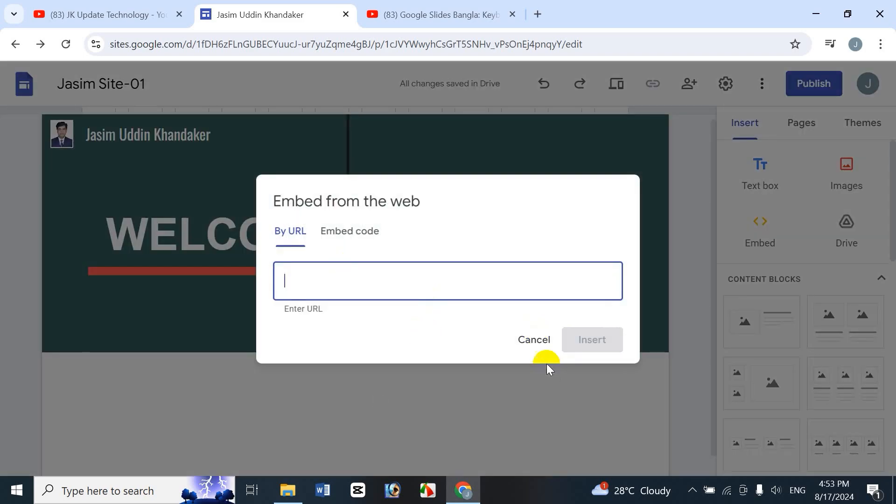
click(534, 345)
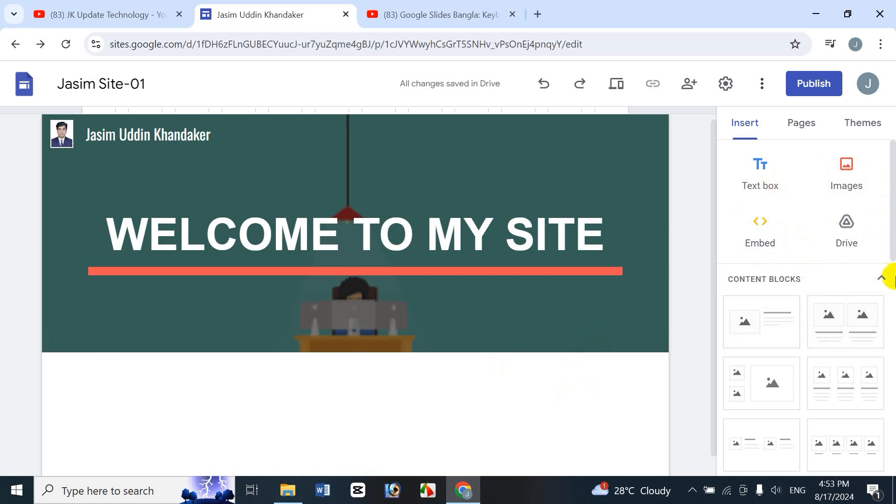
Step: Insert the content block with one image beside text below the header and open its image placeholder's content options
drag(891, 248, 889, 261)
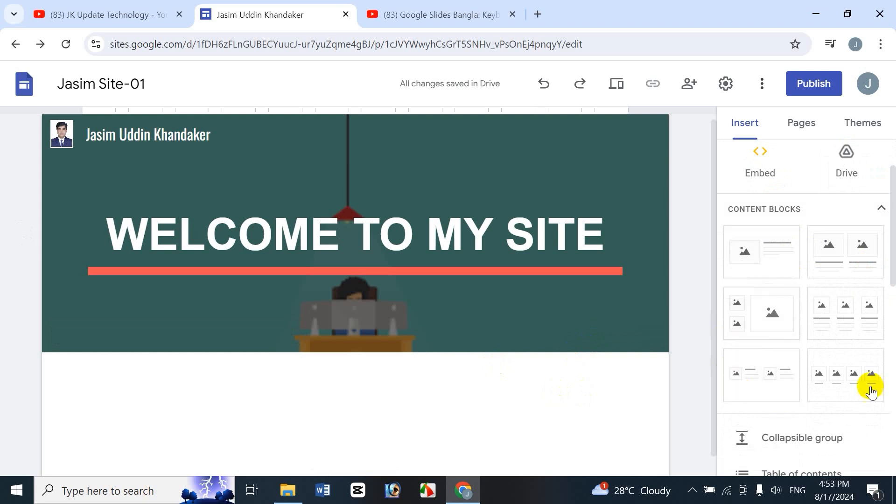
drag(711, 237, 711, 262)
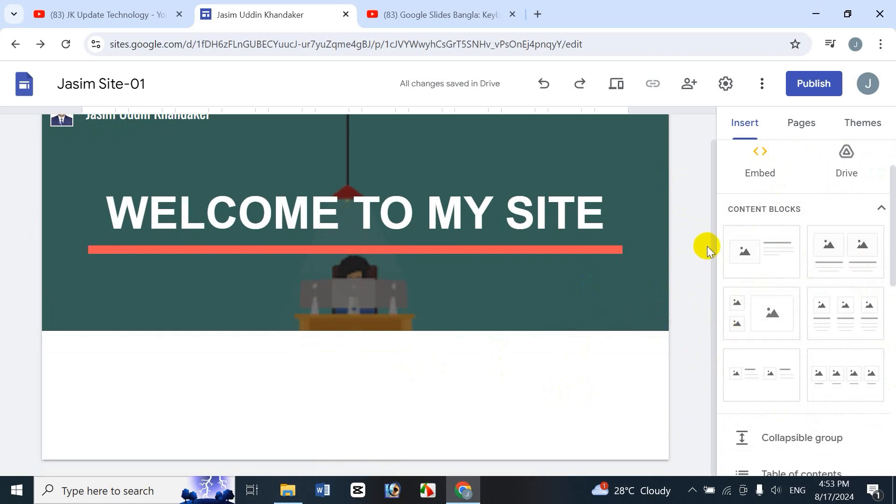
click(780, 276)
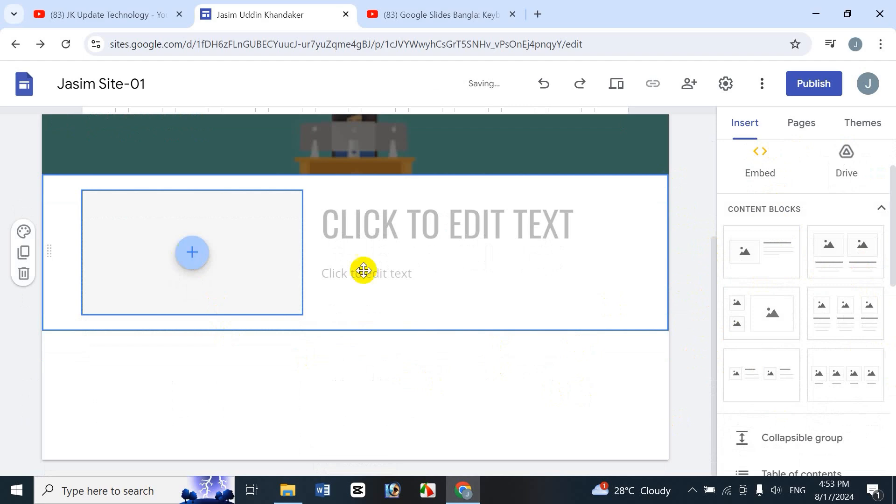
click(513, 236)
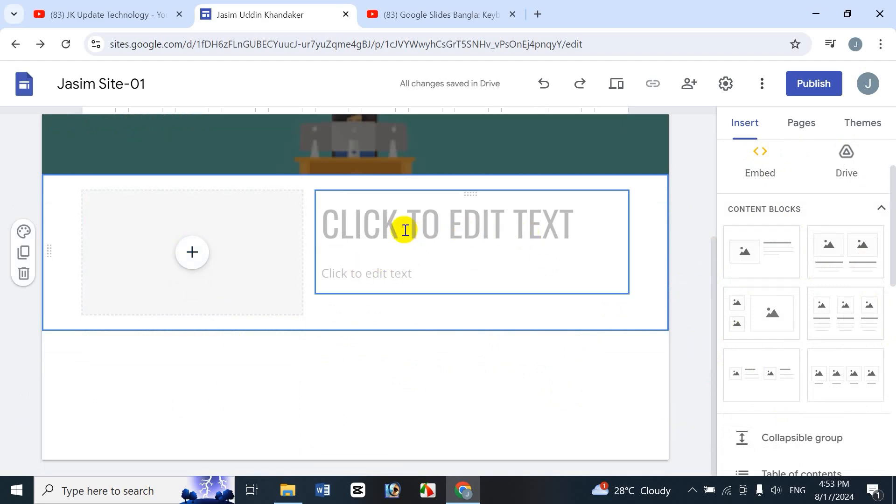
click(182, 260)
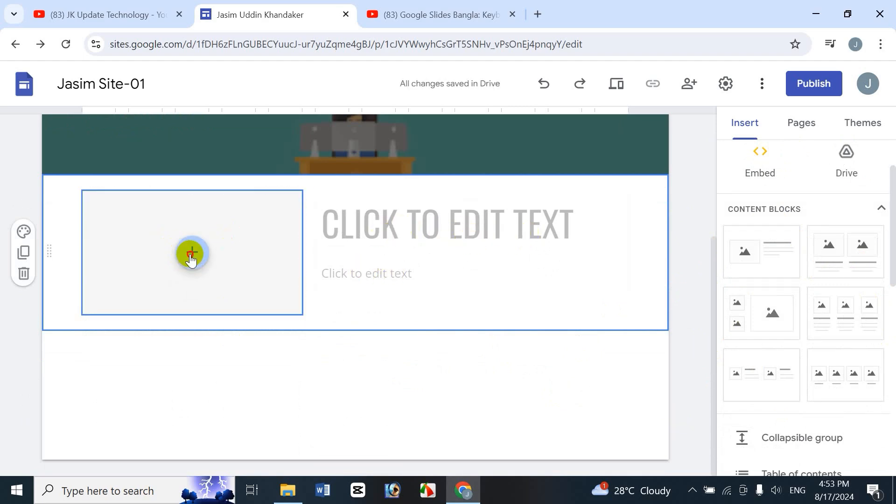
click(191, 260)
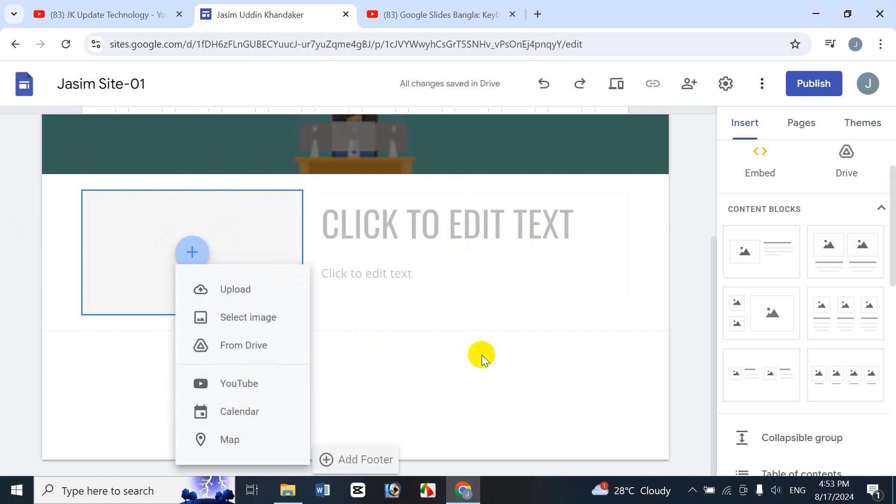
Step: Insert the two-column image-and-text content block and open its first image placeholder's content options
click(830, 259)
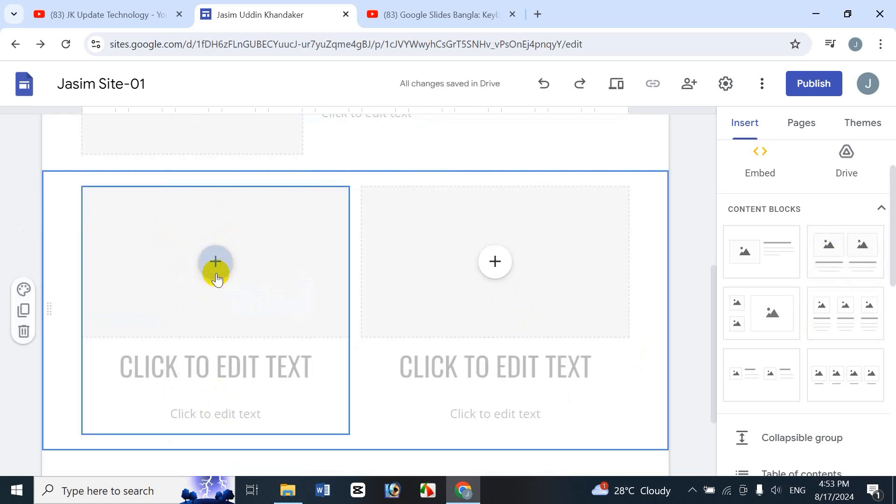
click(215, 271)
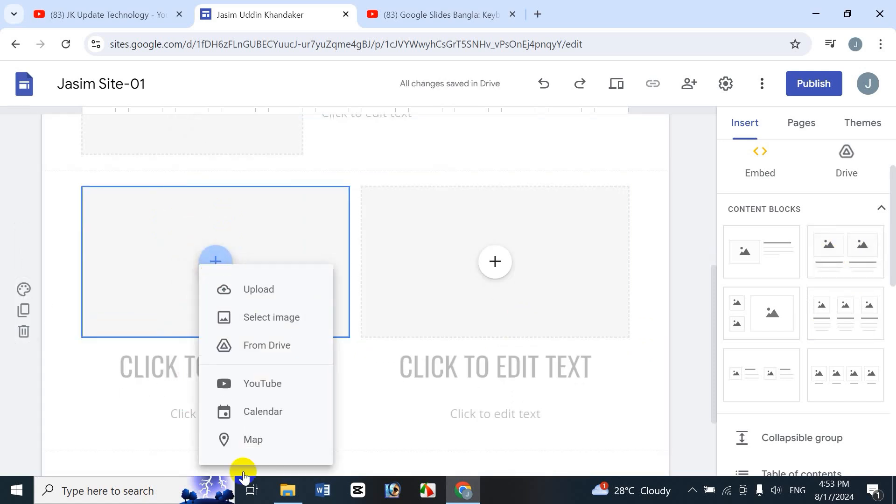
click(686, 315)
Step: Insert the two-small-one-large image block and the three-column image-and-text block, and open the three-column block's first placeholder options
click(746, 314)
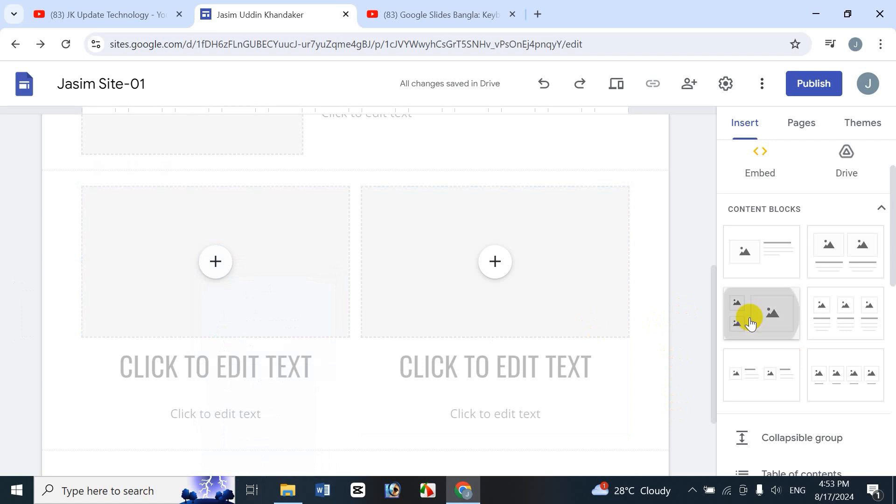
click(836, 310)
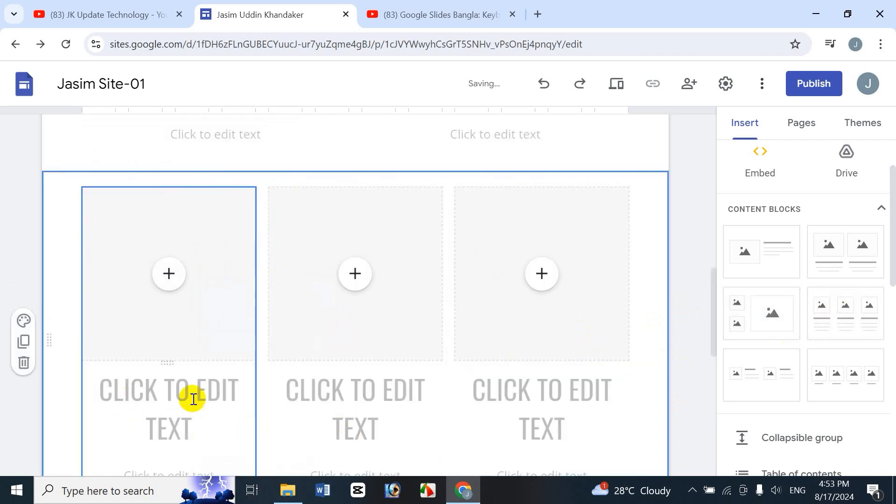
click(170, 280)
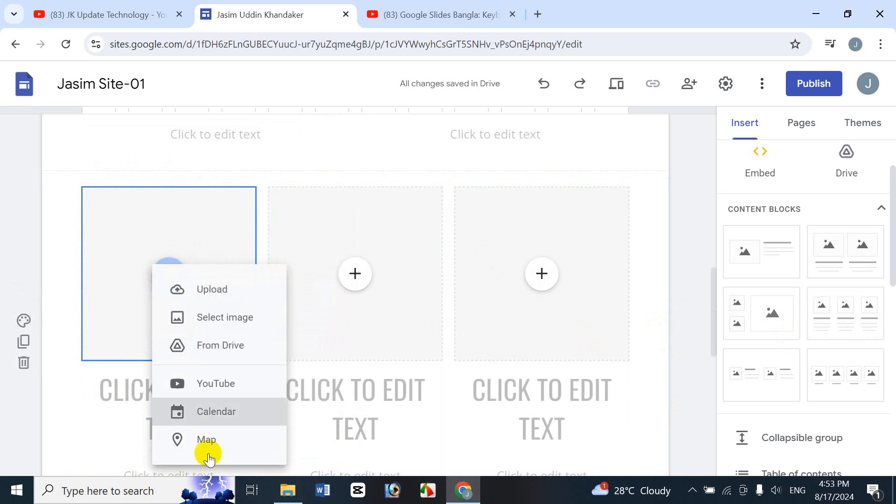
click(686, 364)
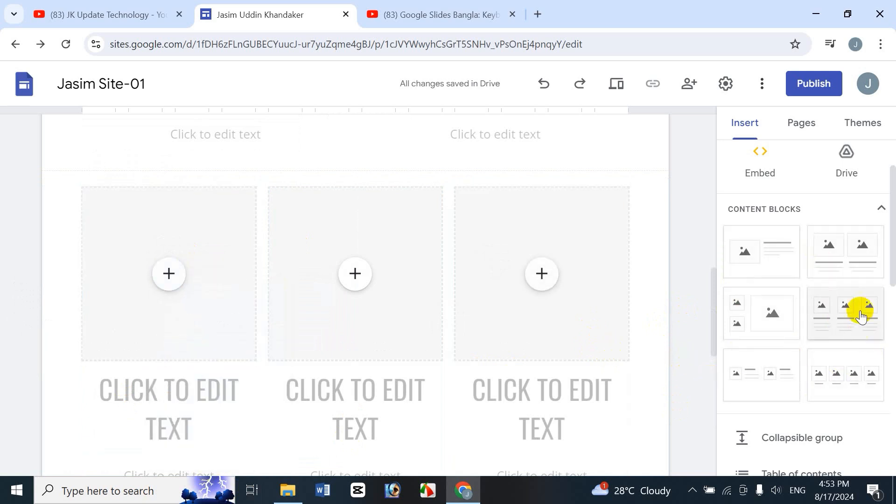
Step: Delete all four content block sections below the header
mouse_move(34, 311)
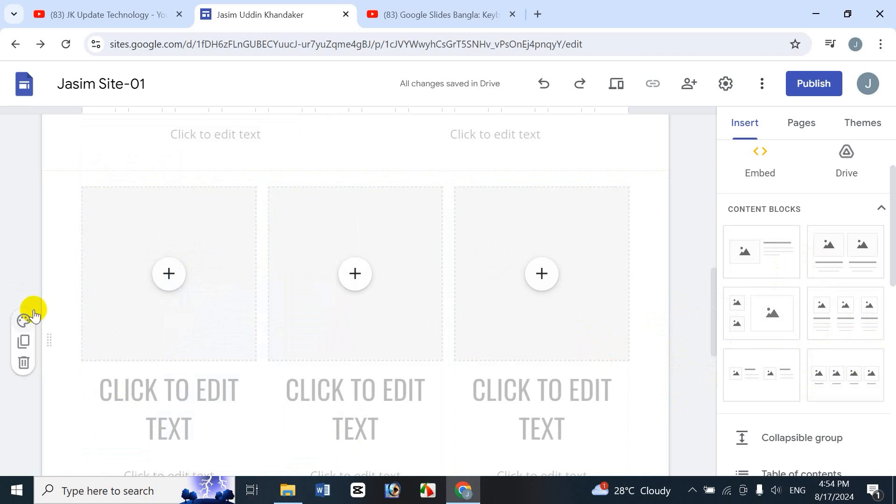
click(24, 363)
click(23, 275)
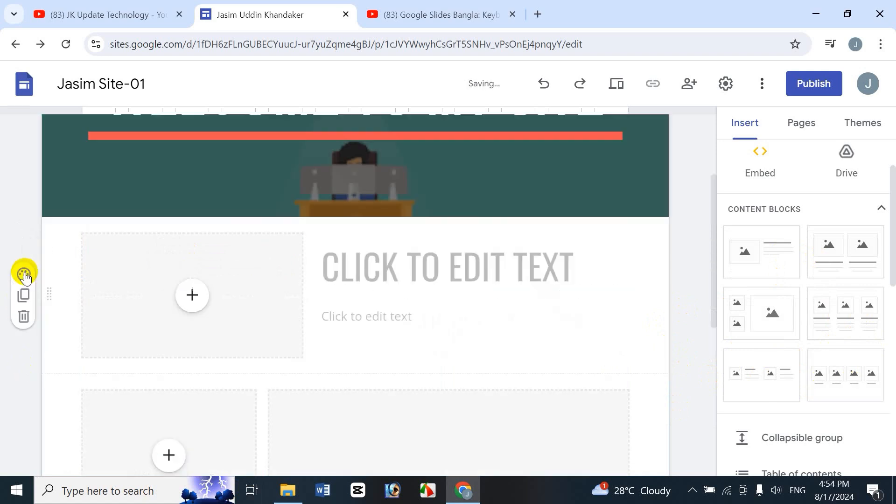
click(24, 318)
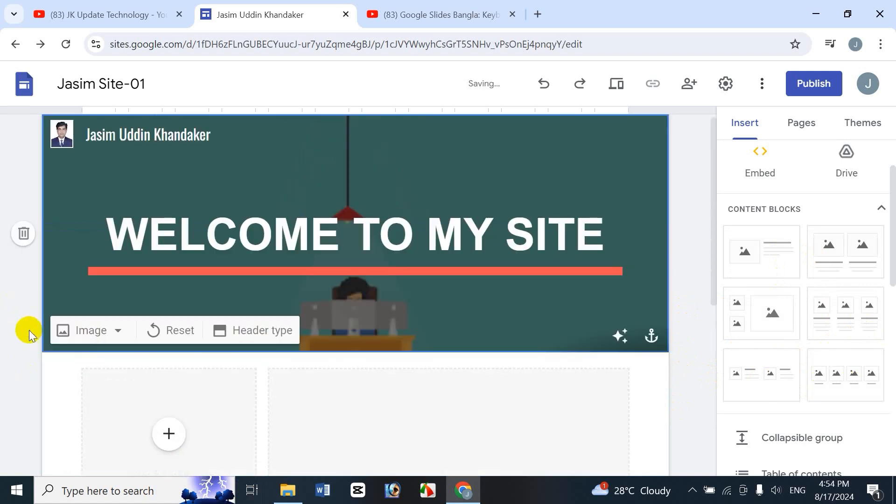
click(26, 441)
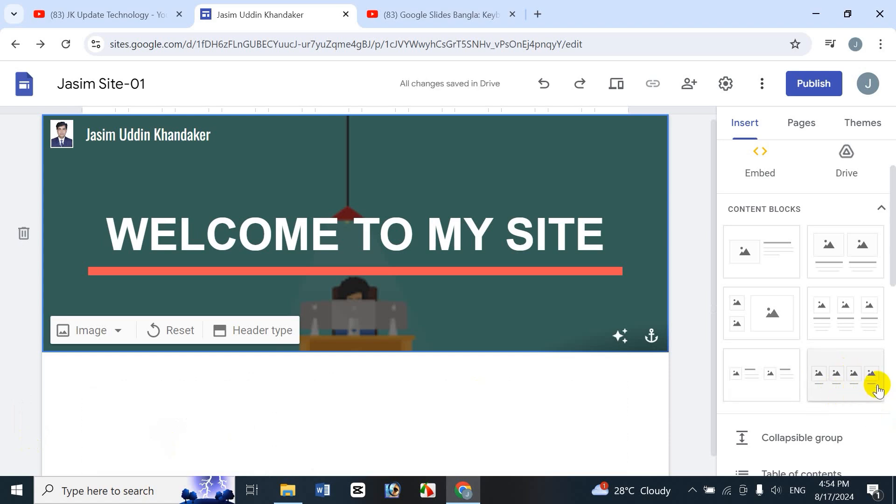
Step: Insert the four-column content block of images with captions below the header
click(845, 382)
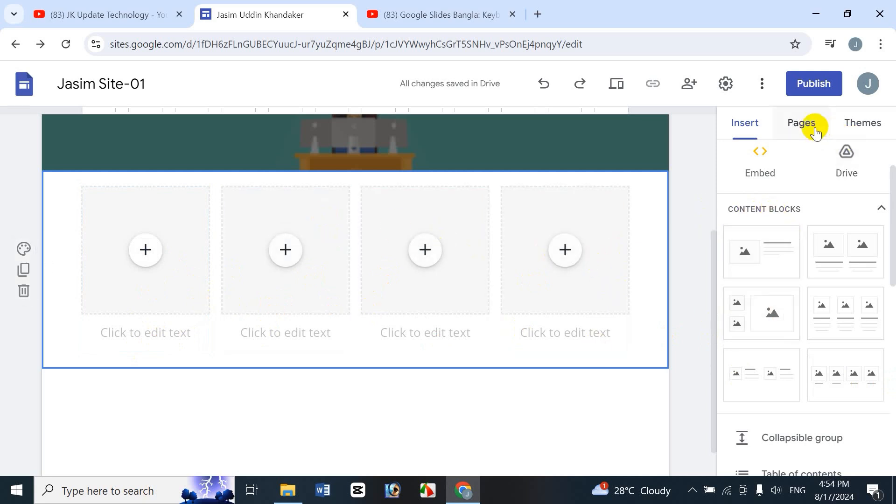
scroll(711, 252, up, 1)
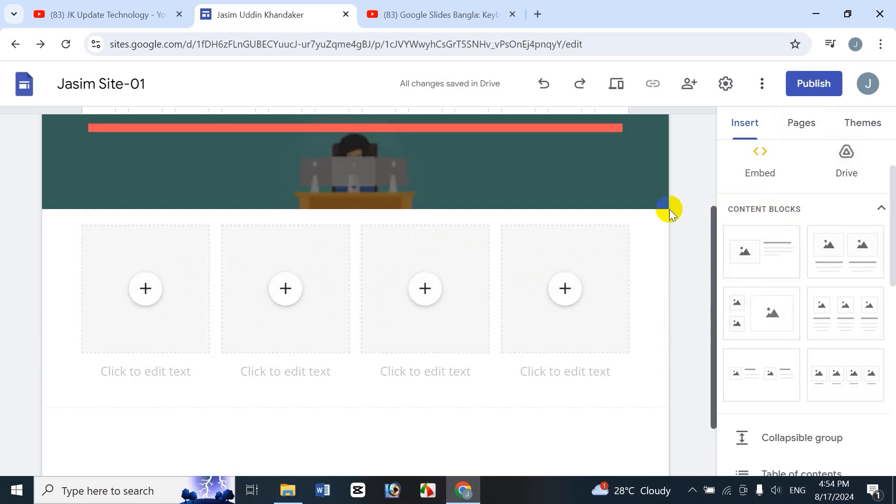
Step: Add a new page named About to the site
click(802, 124)
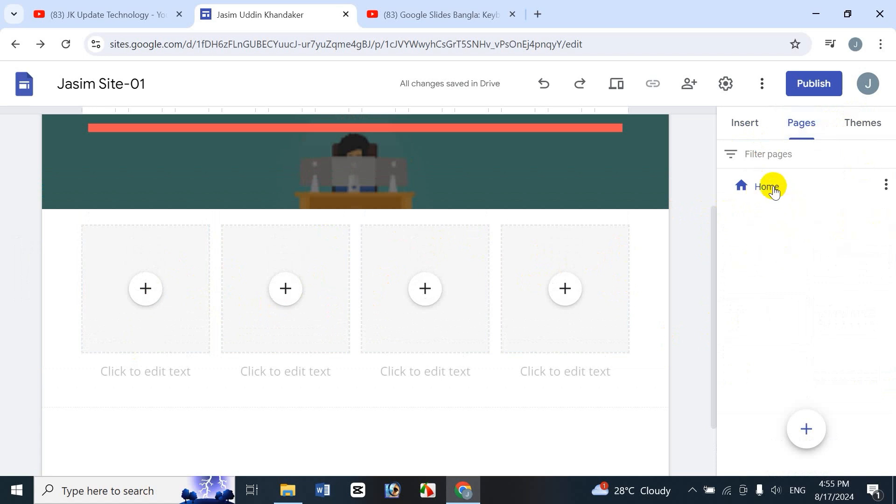
mouse_move(809, 437)
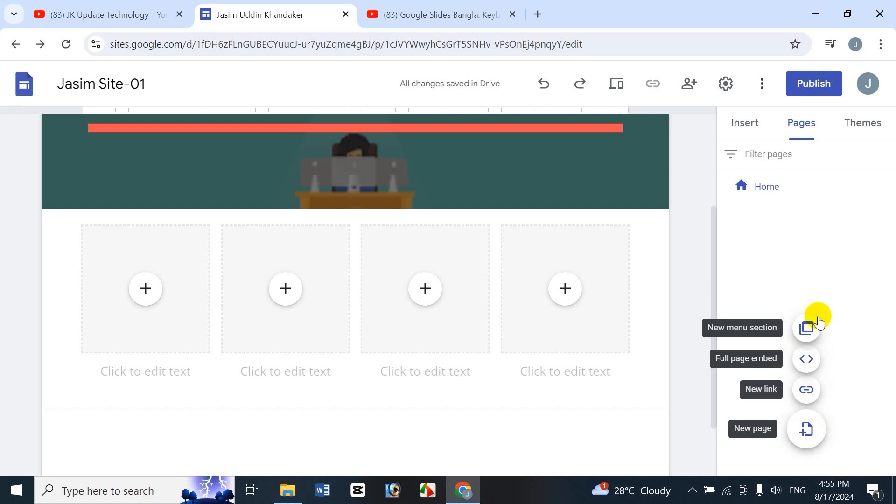
click(807, 429)
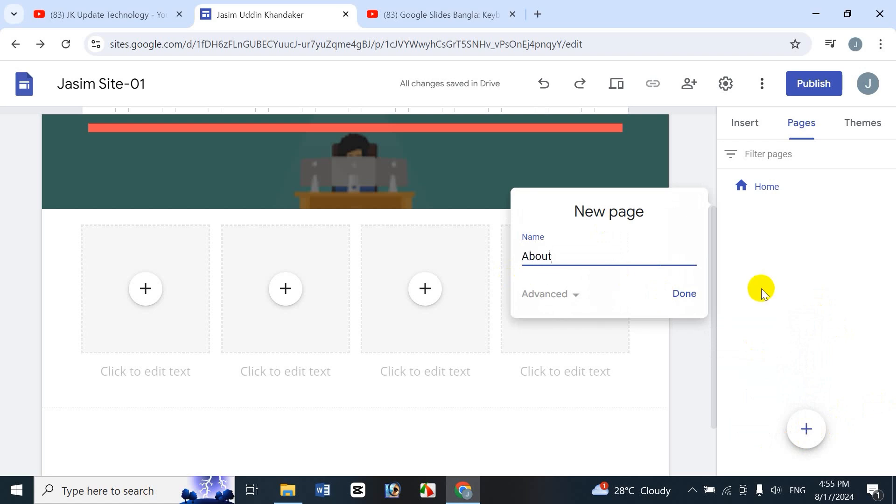
click(683, 295)
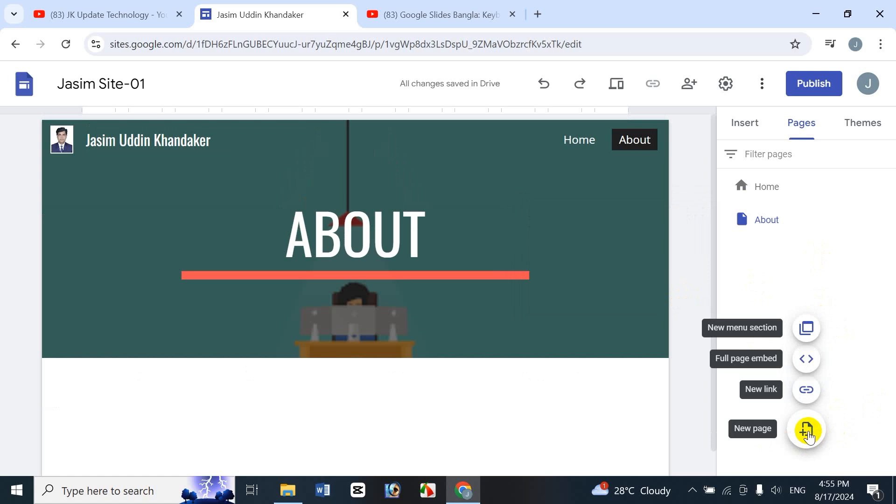
Step: Add a new page named Contact to the site
click(807, 429)
text(C)
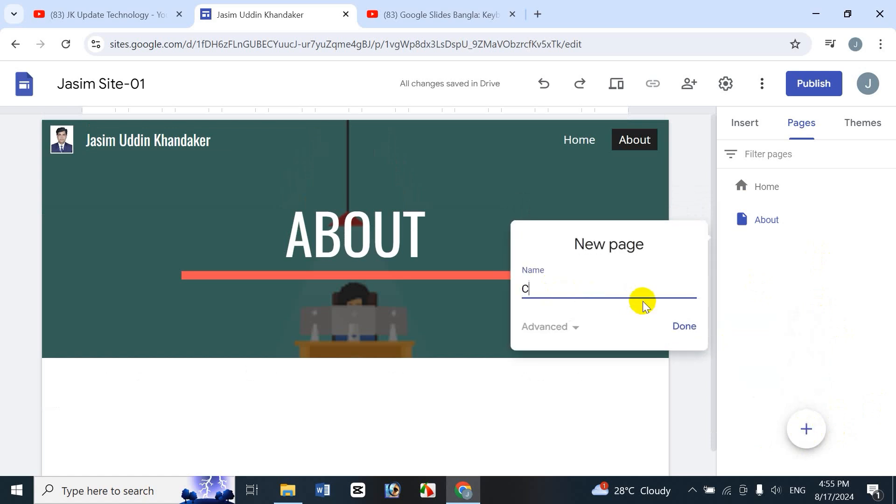
text(ontact)
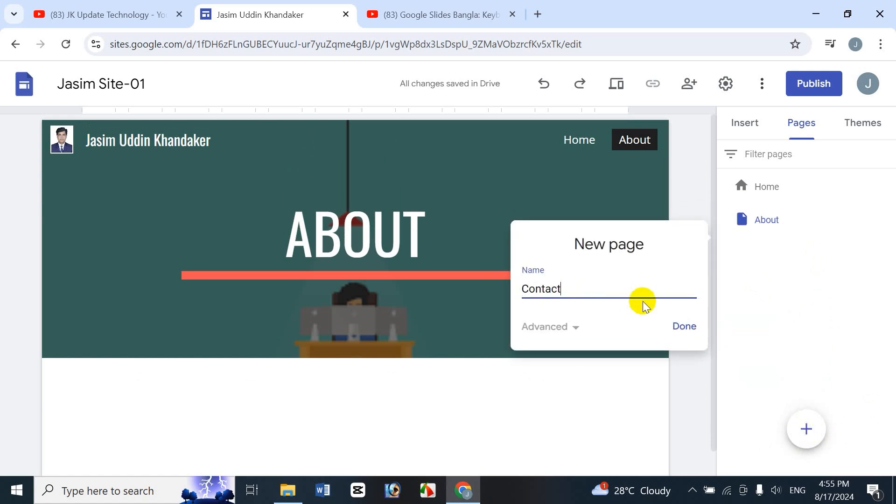
click(685, 326)
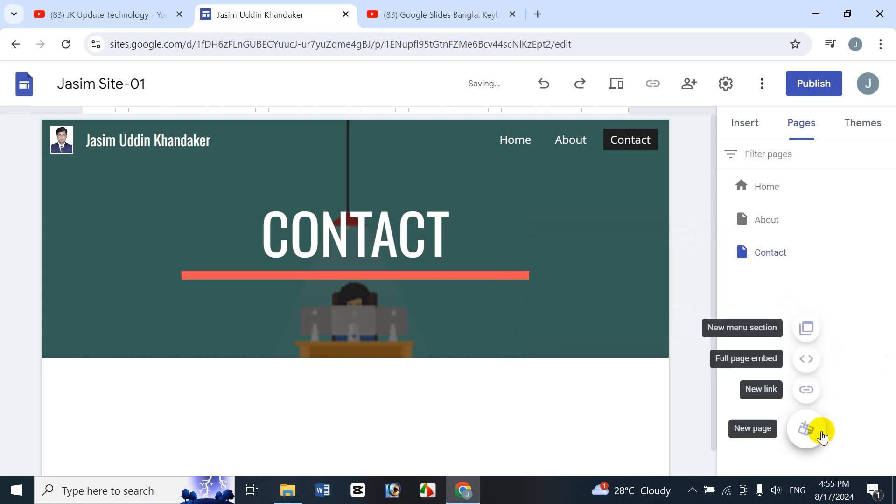
Step: Add two more top-level pages to the site, named Portfolio and Video
click(808, 428)
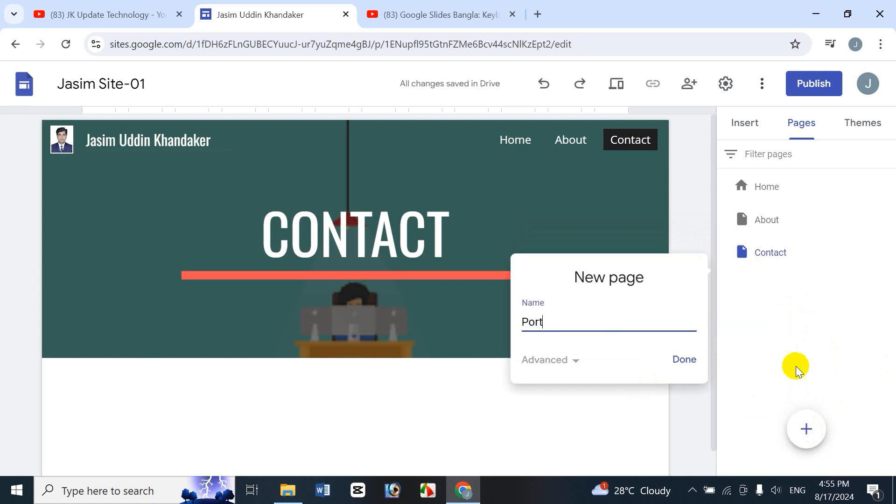
text(Portfolioi)
key(BackSpace)
click(684, 359)
click(808, 432)
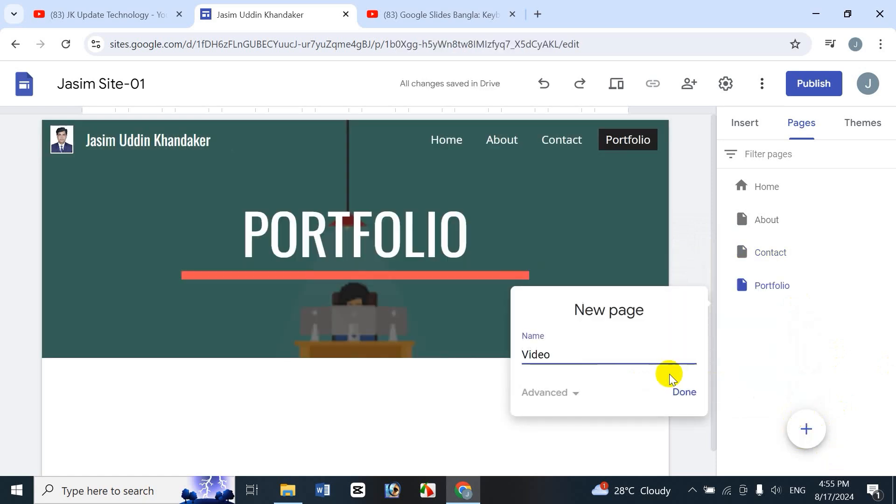
click(678, 393)
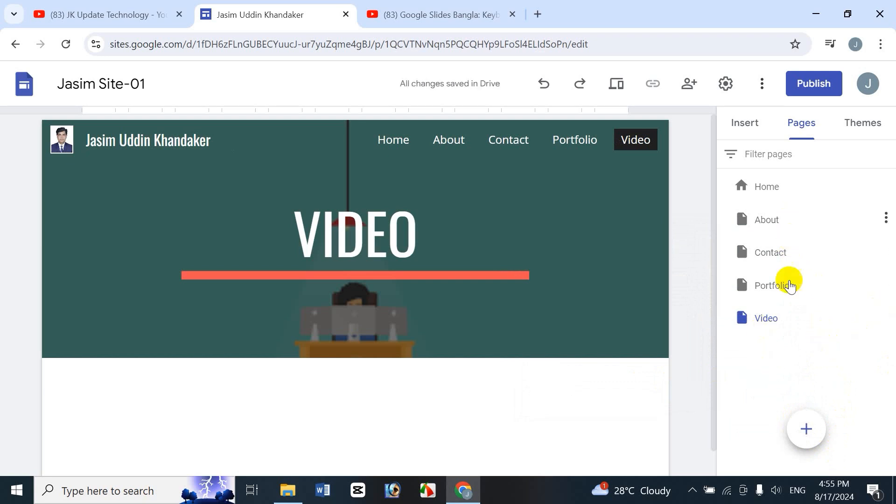
Step: Check the site's header navigation by visiting the Portfolio, Home and Contact pages through their links
click(387, 156)
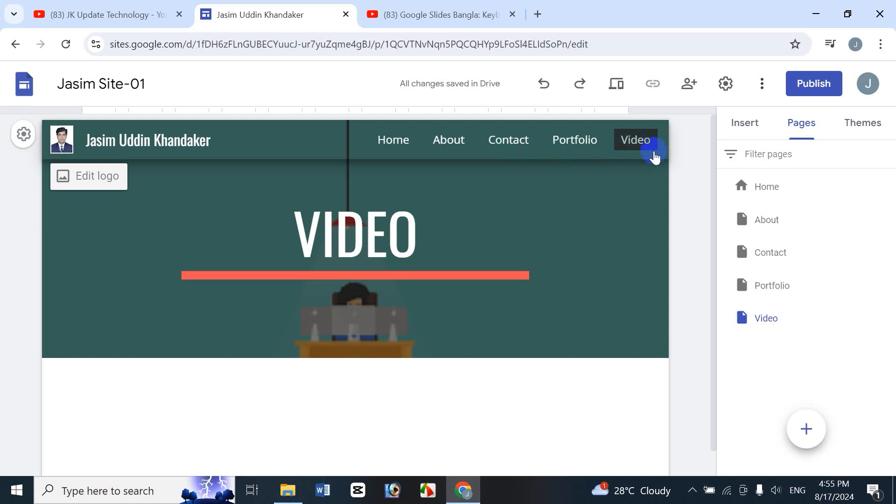
click(613, 158)
click(618, 152)
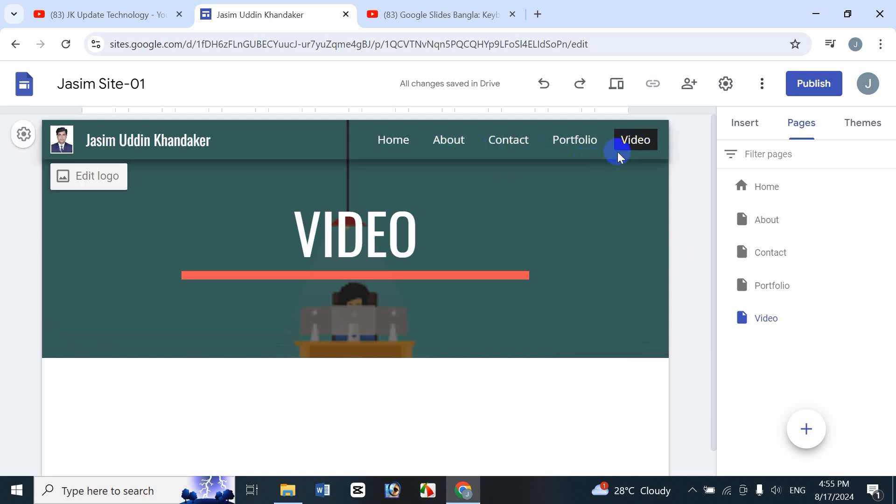
click(607, 199)
click(632, 149)
click(576, 186)
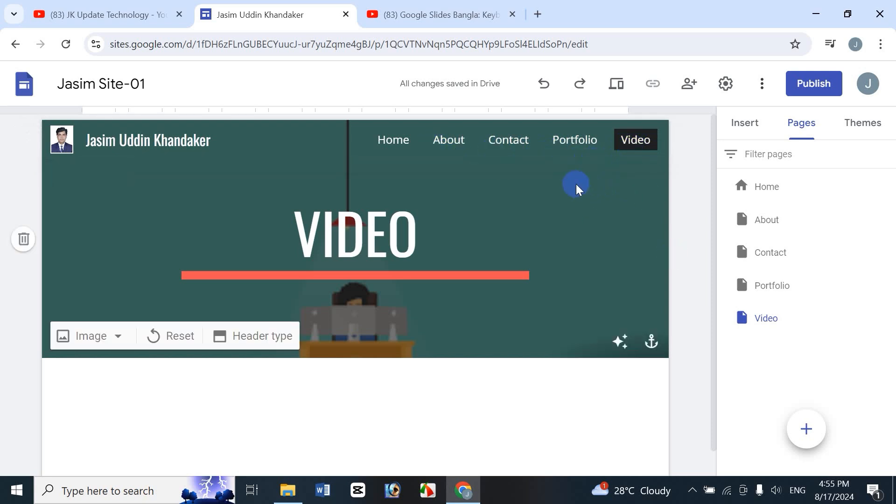
click(563, 154)
click(565, 147)
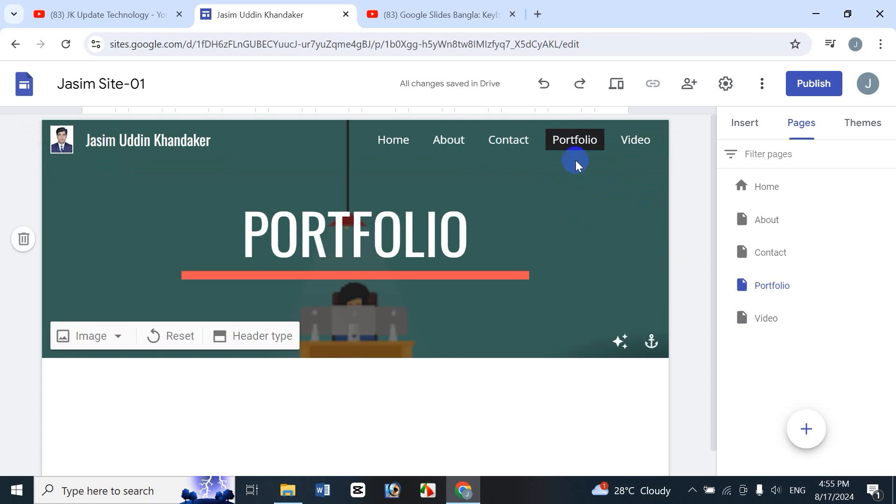
click(393, 142)
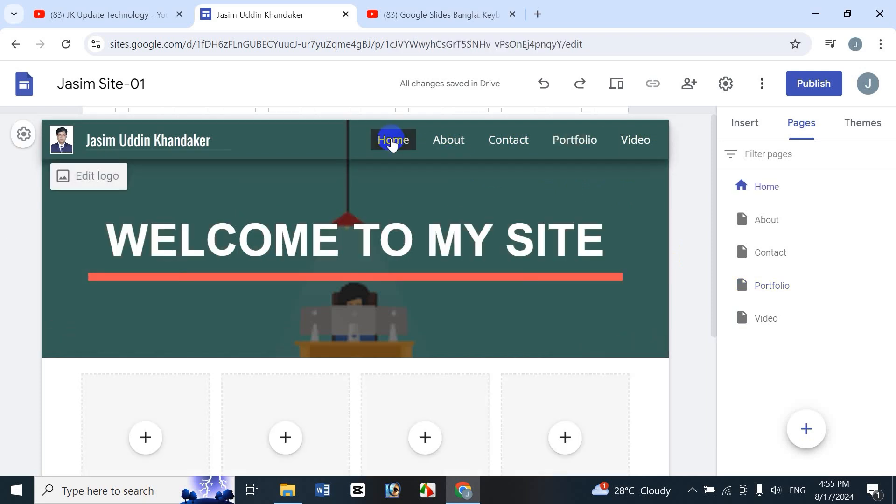
click(508, 149)
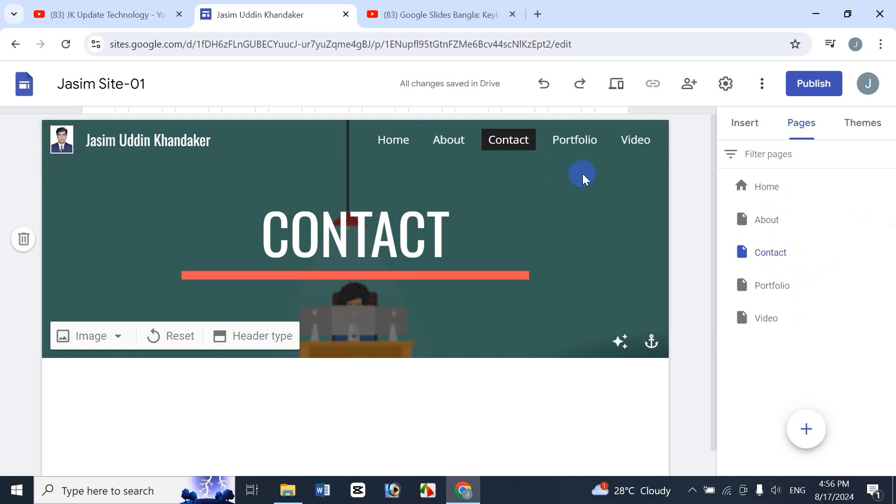
click(585, 146)
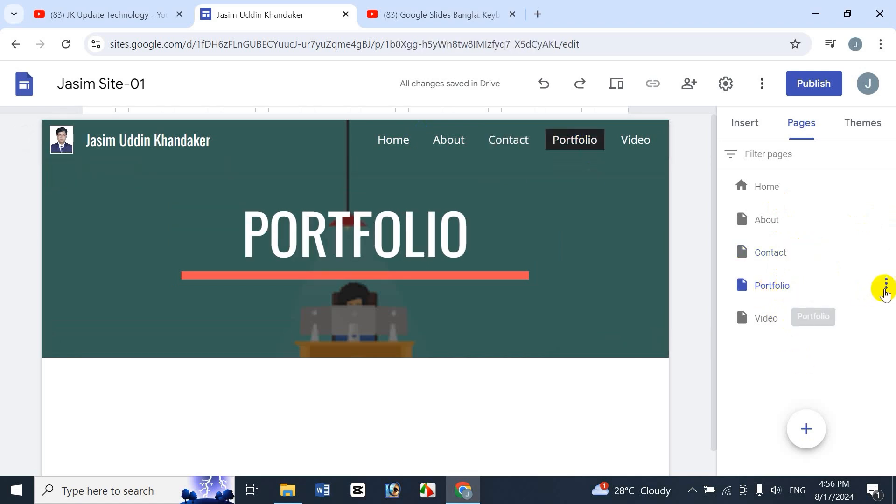
Step: Add a subpage named page1 under the Portfolio page
click(886, 285)
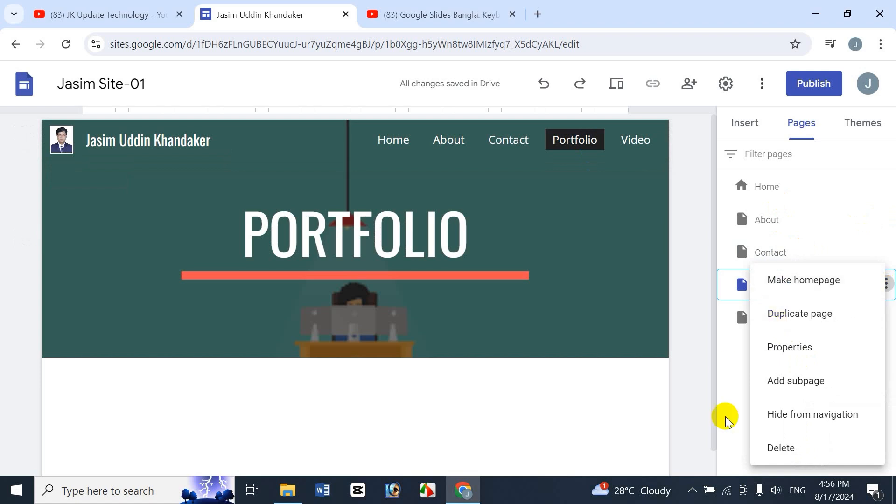
click(788, 382)
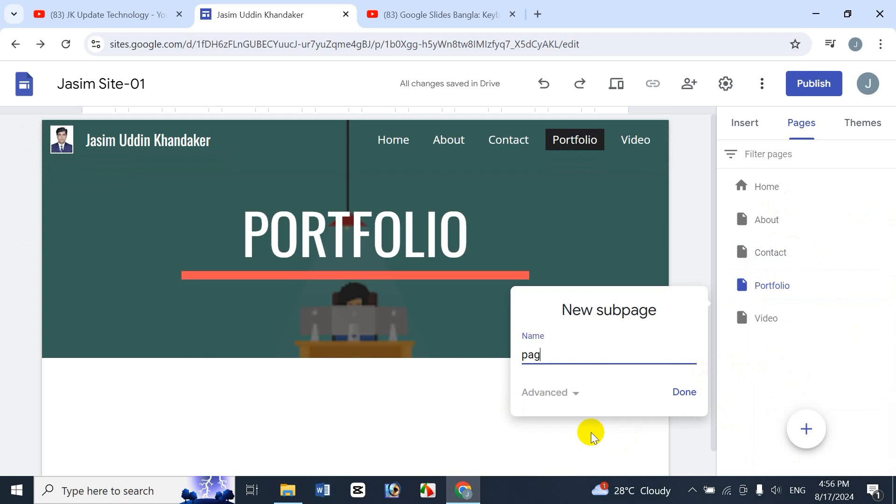
key(BackSpace)
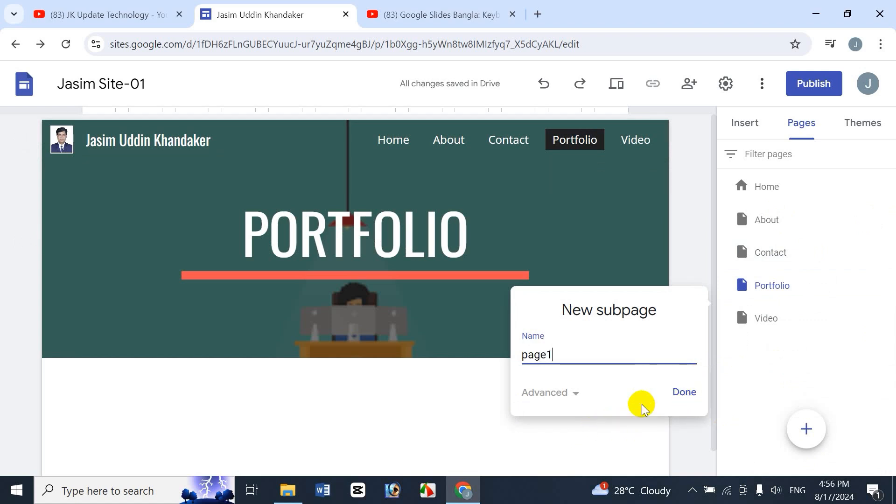
click(685, 392)
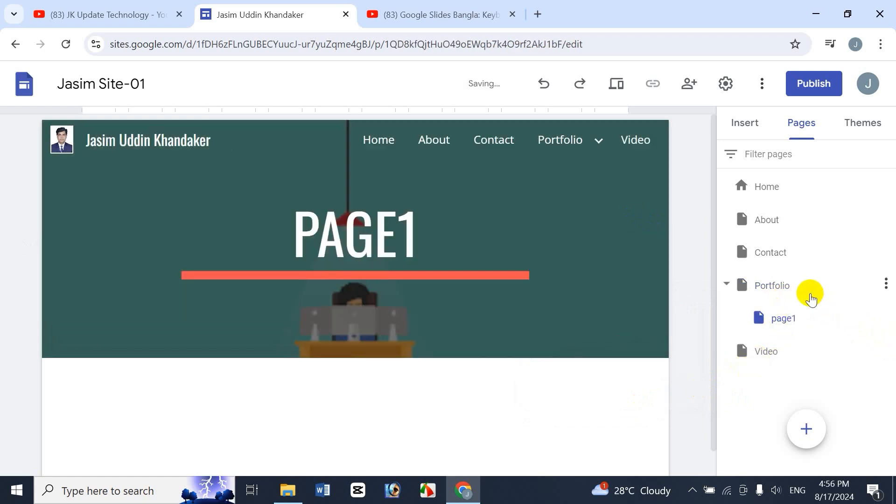
Step: Add a second subpage named page2 under the Portfolio page and check Portfolio's submenu in the site navigation
click(886, 284)
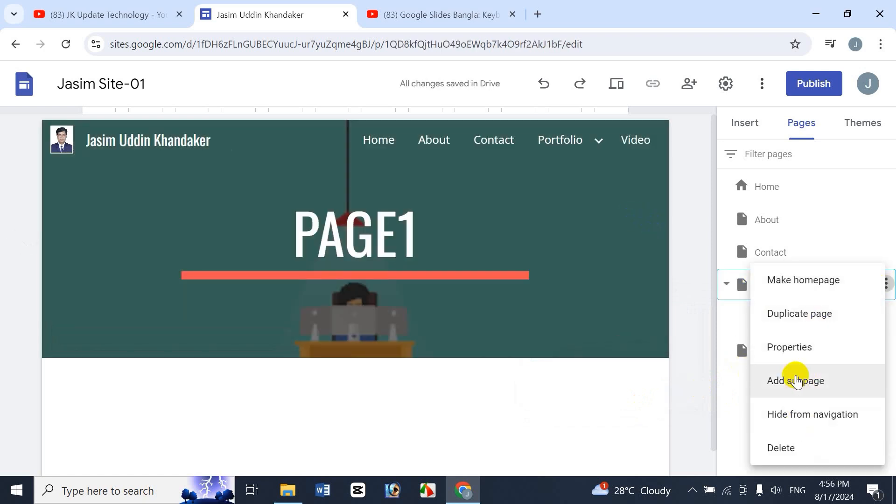
click(797, 382)
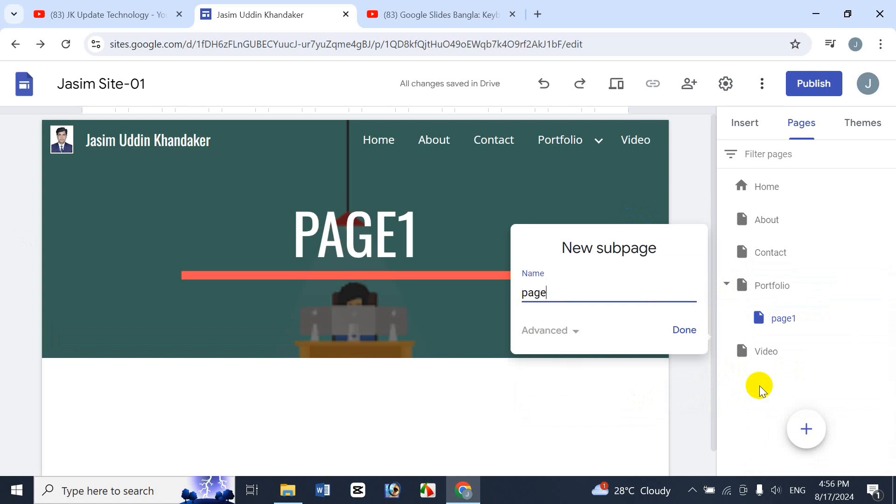
key(Return)
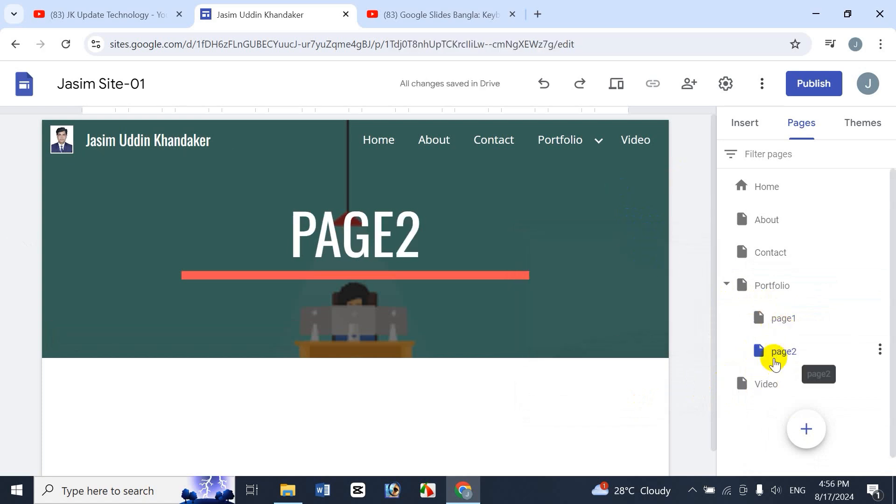
click(597, 144)
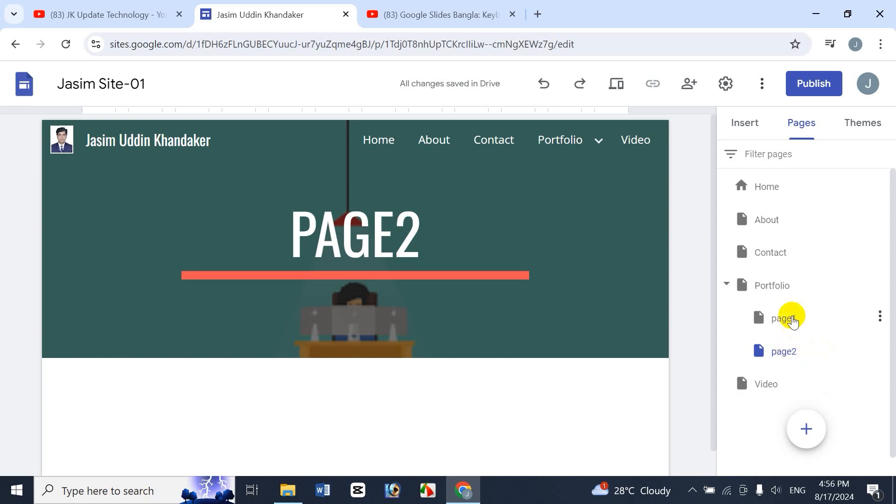
Step: Add a nested subpage named dfs under page1 and check Portfolio's submenu in the site navigation
click(881, 318)
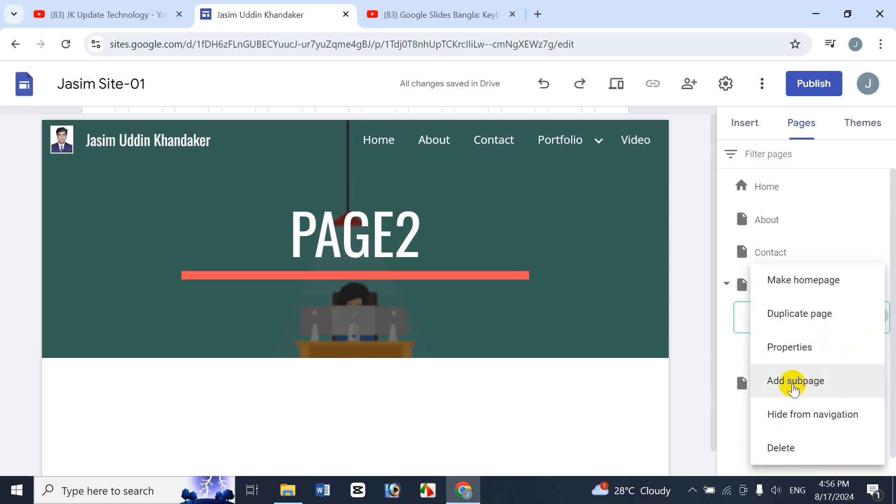
click(790, 380)
text(dhi)
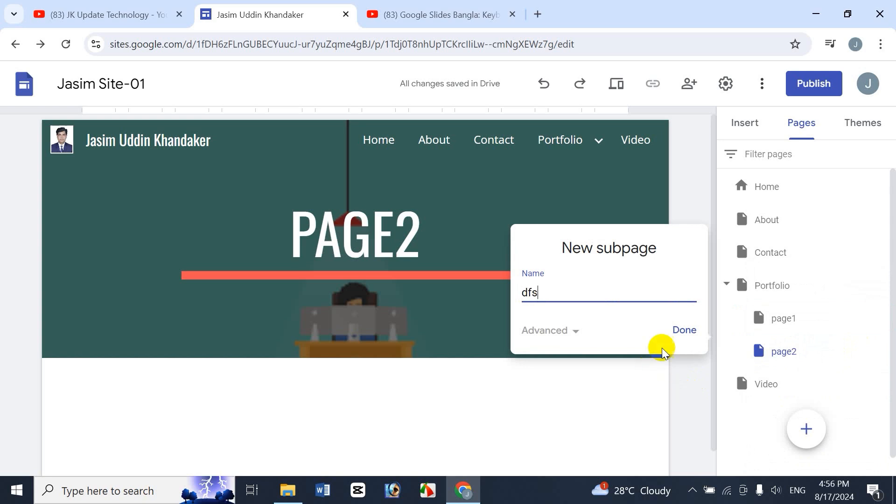
click(683, 329)
click(599, 141)
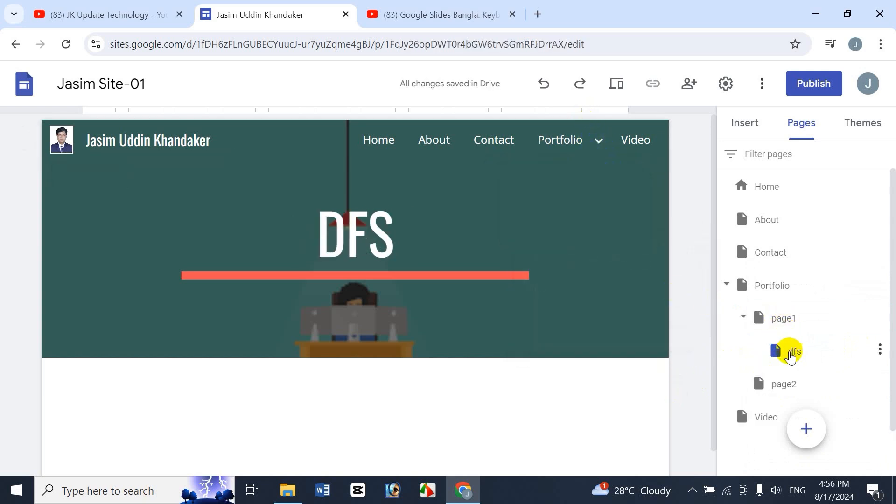
mouse_move(598, 142)
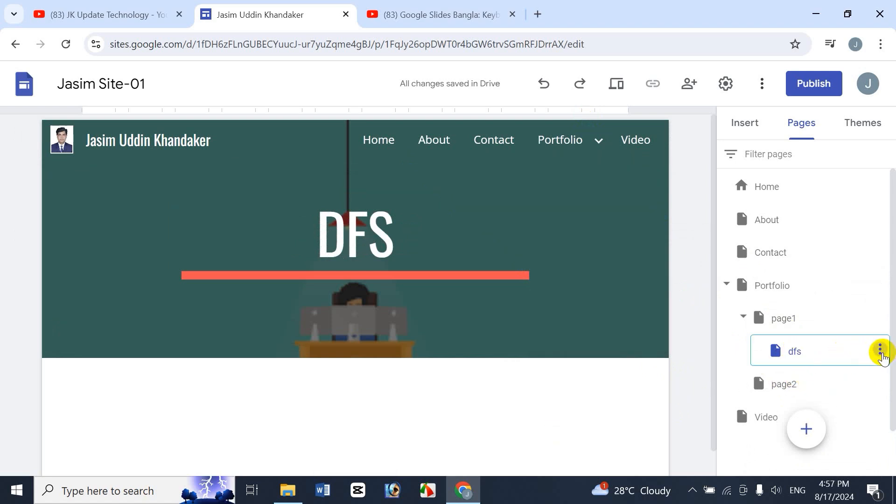
Step: Delete the dfs subpage nested under page1
click(881, 352)
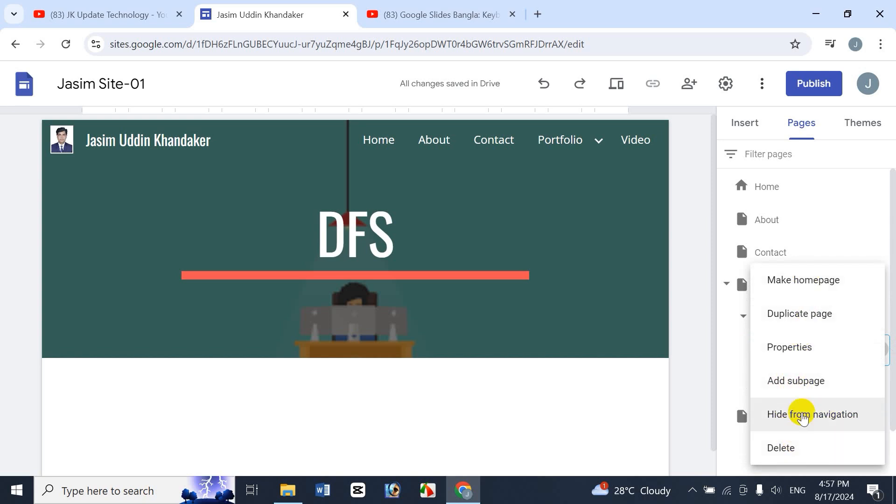
click(787, 449)
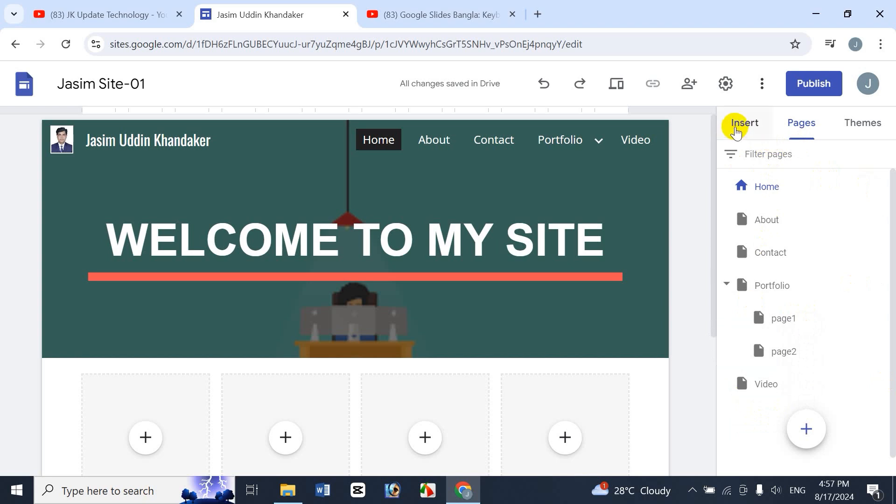
Step: Upload the portrait photo into the first placeholder of the Home page's four-column block and caption it "About Me"
click(742, 123)
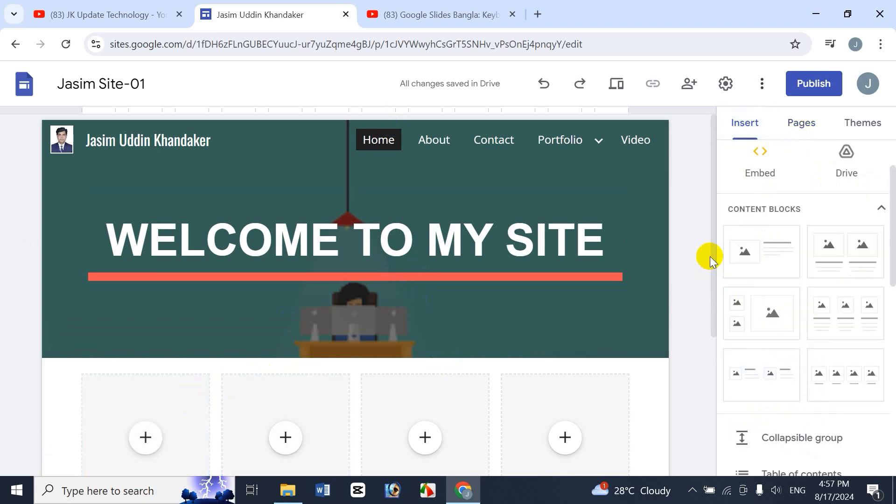
drag(712, 250, 706, 313)
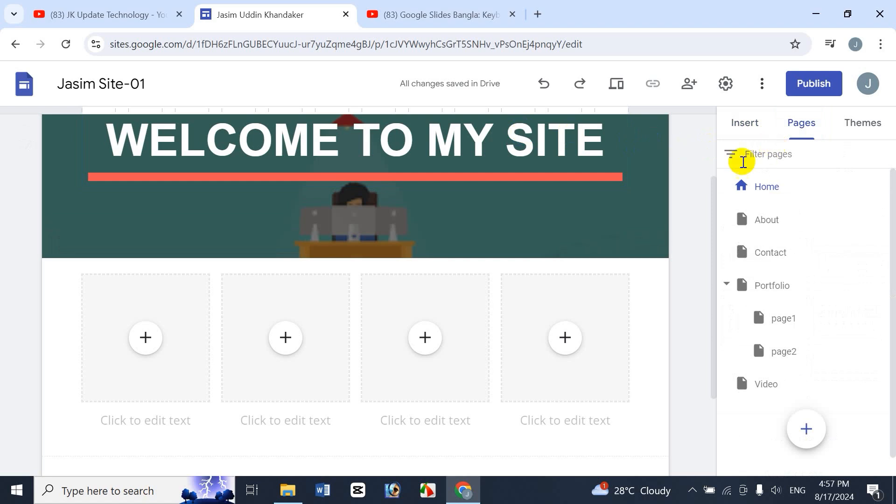
drag(711, 195, 729, 117)
drag(721, 151, 713, 220)
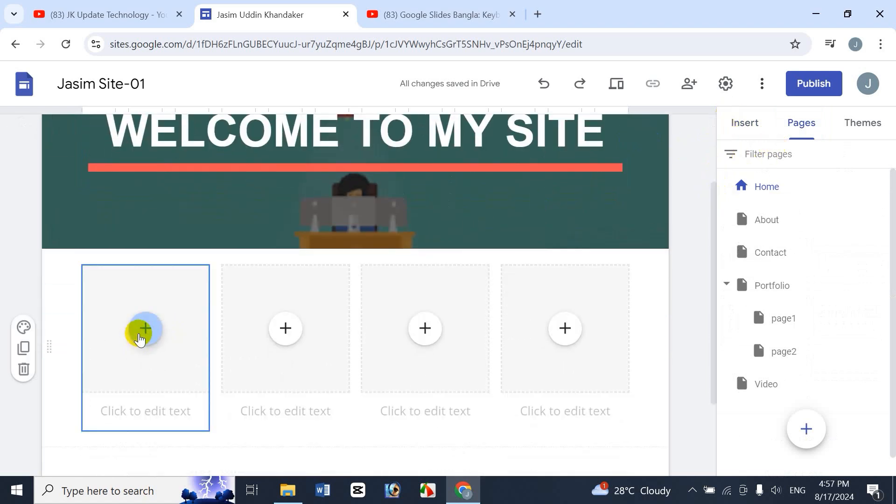
click(744, 123)
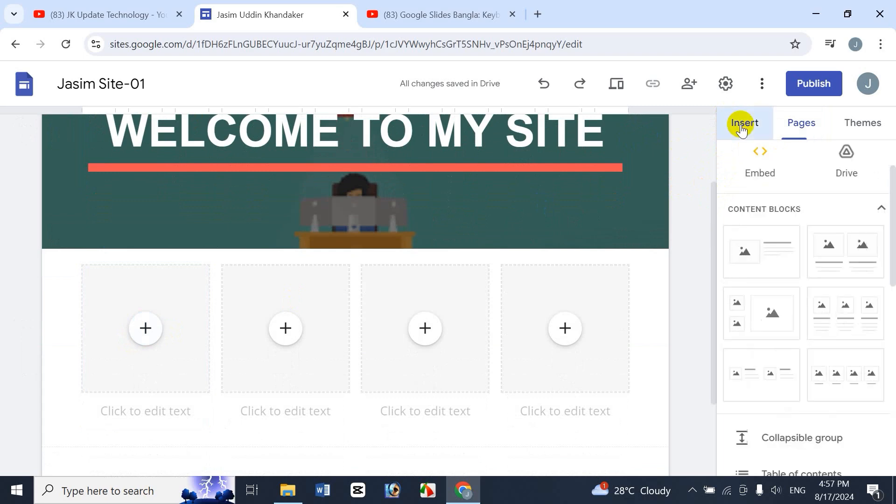
click(146, 331)
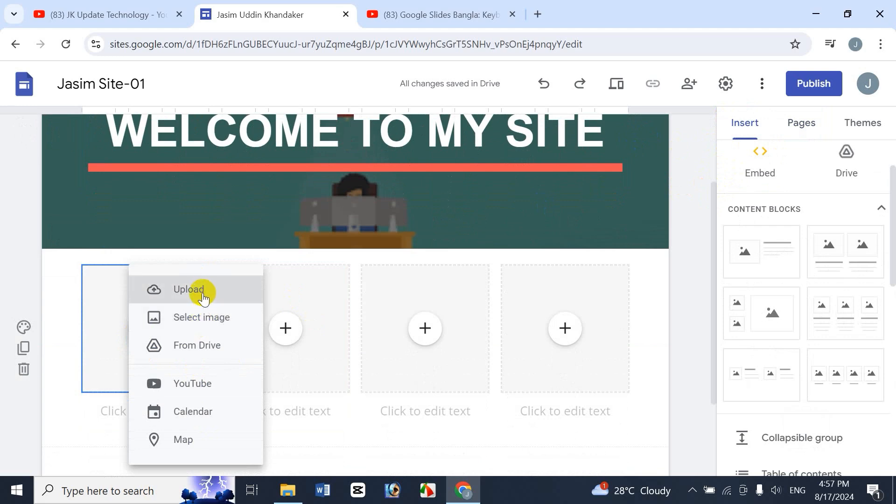
click(194, 290)
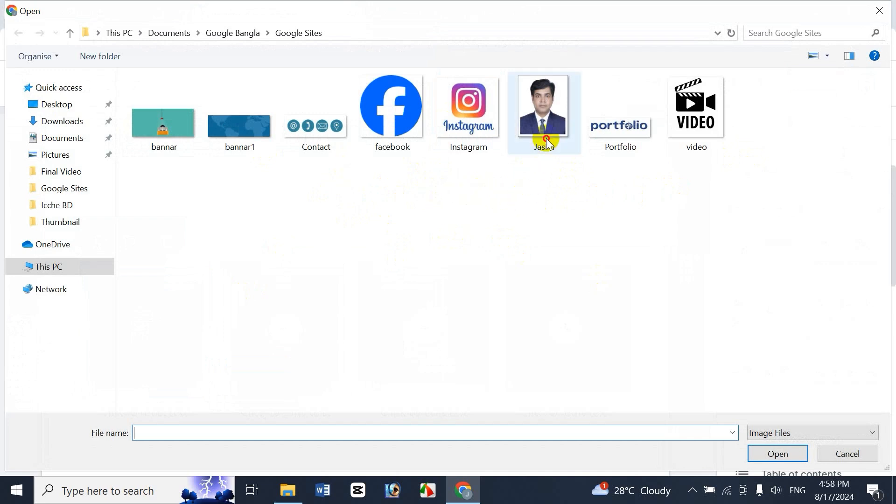
click(528, 140)
click(775, 454)
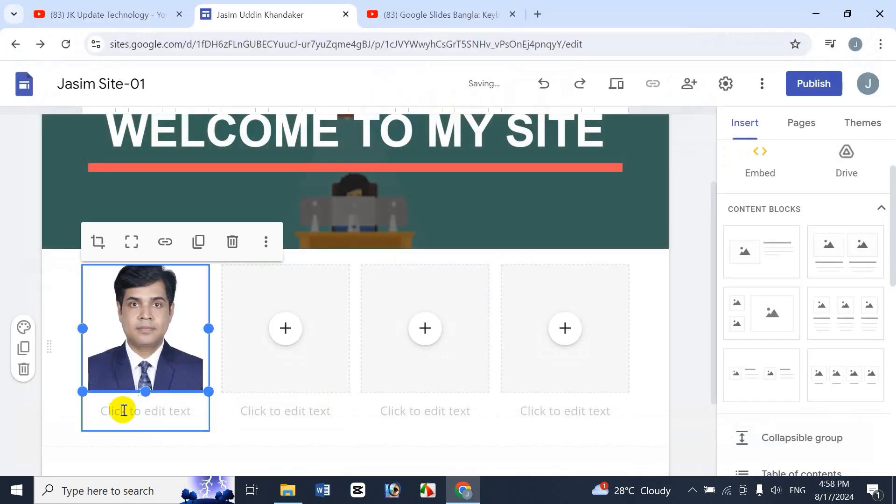
click(148, 411)
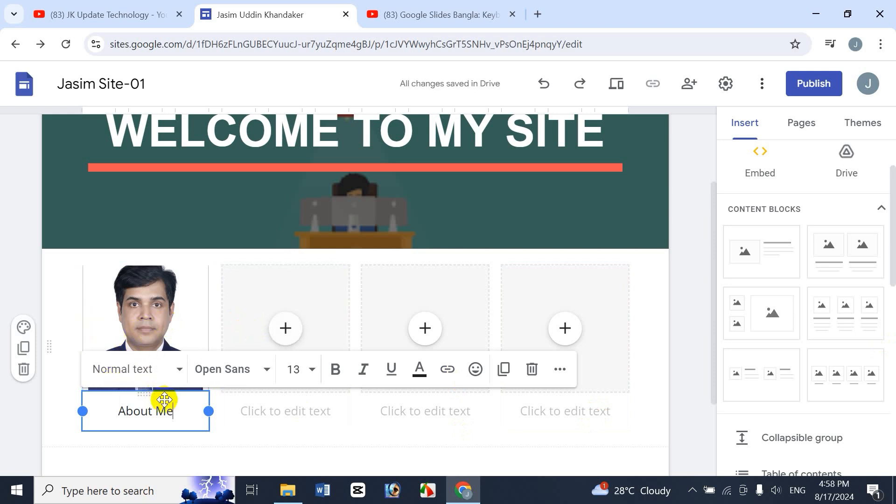
Step: Shorten the caption under the portrait photo to "About"
key(BackSpace)
key(BackSpace)
key(BackSpace)
Step: Upload the Contact image into the second placeholder of the four-column block and caption it "Contact"
click(283, 331)
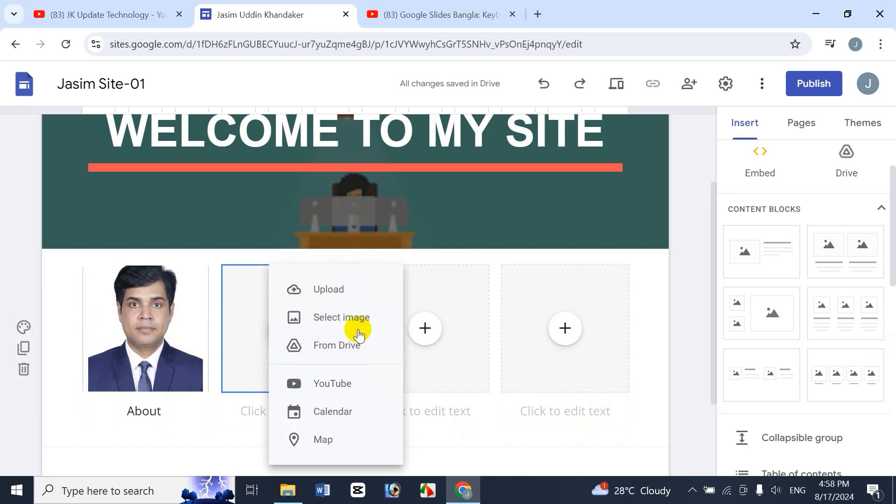
click(350, 295)
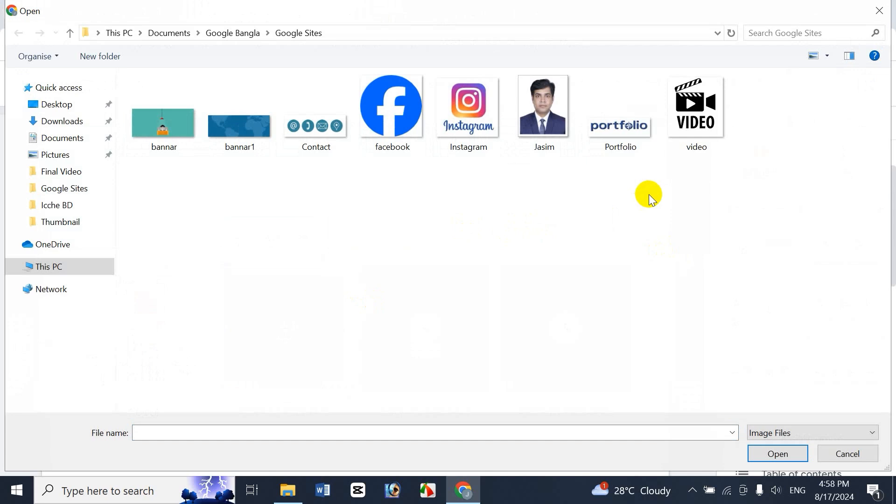
click(328, 146)
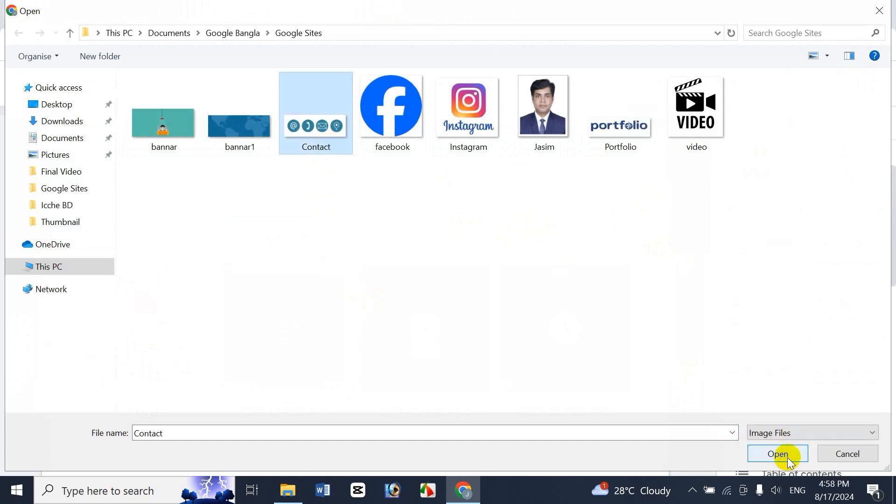
click(787, 457)
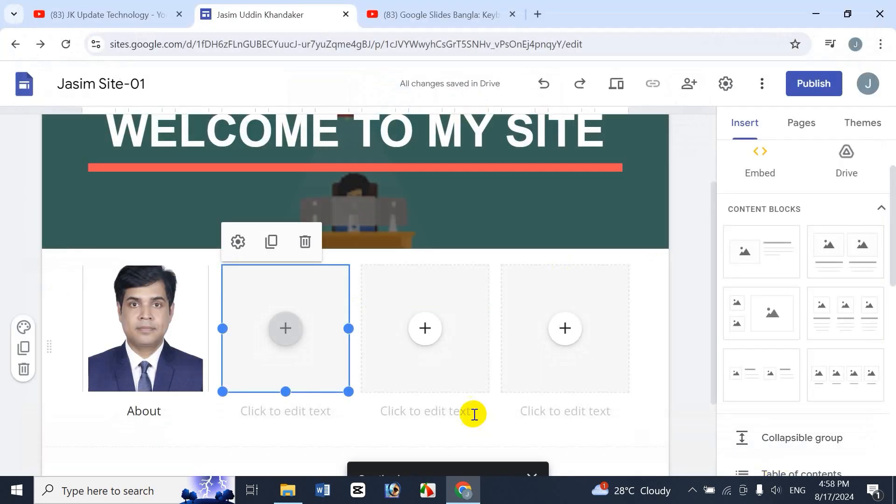
click(300, 413)
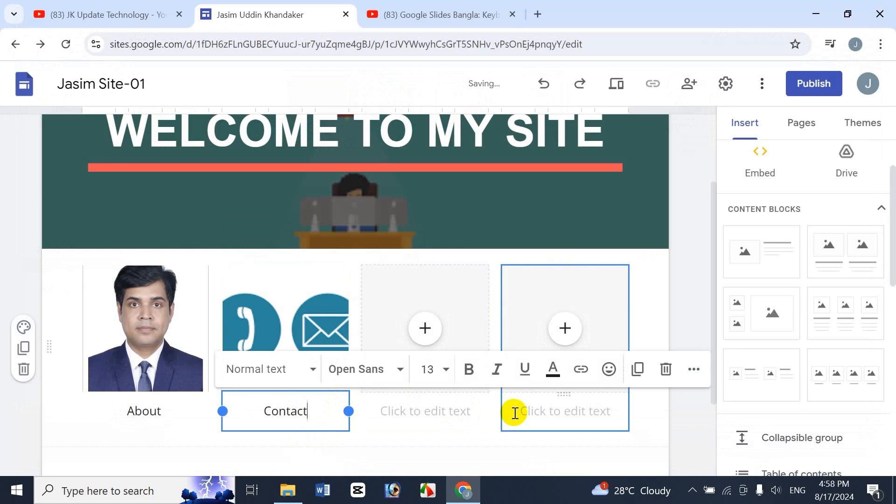
text(Contact)
Step: Upload the Portfolio image into the third placeholder of the four-column block and caption it "Portfolio"
click(425, 328)
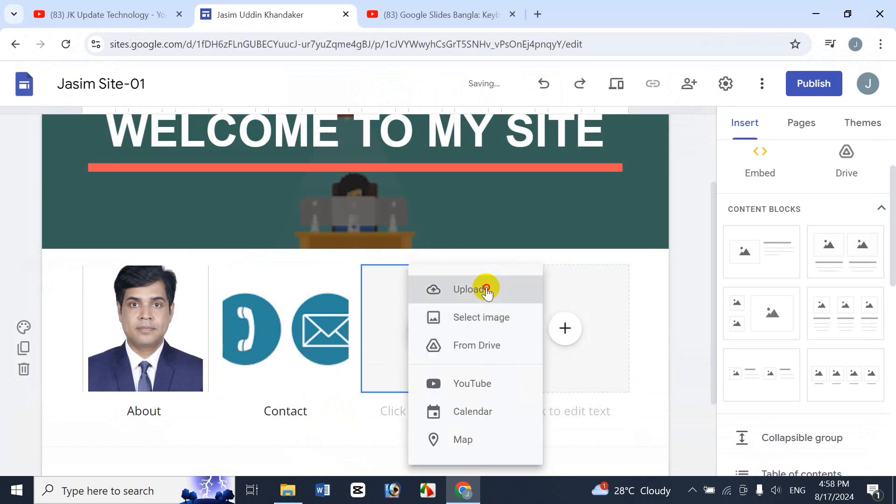
click(487, 293)
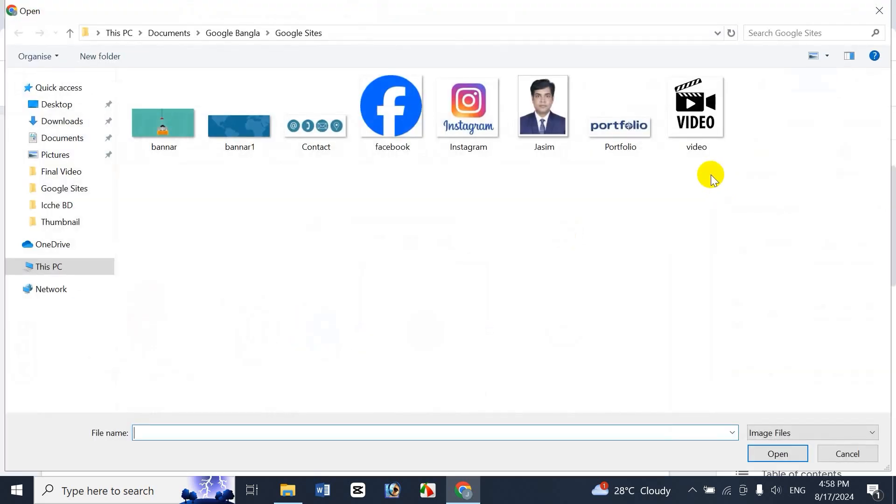
click(620, 136)
click(773, 453)
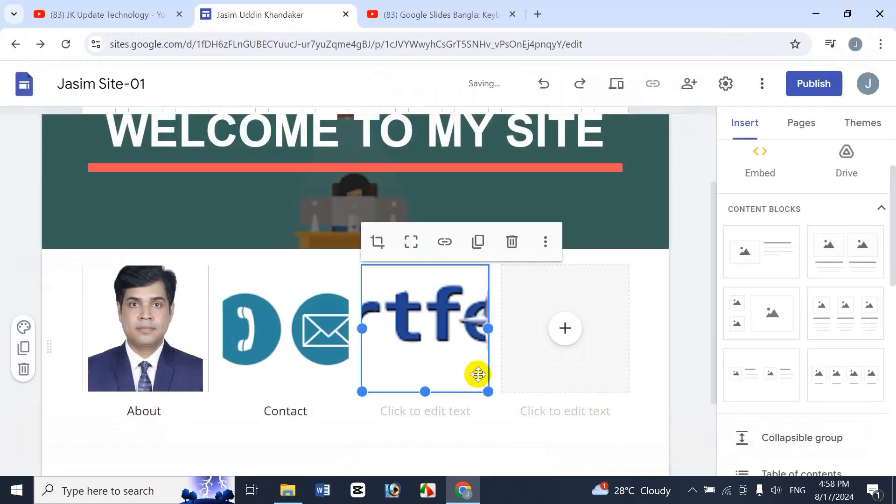
click(440, 413)
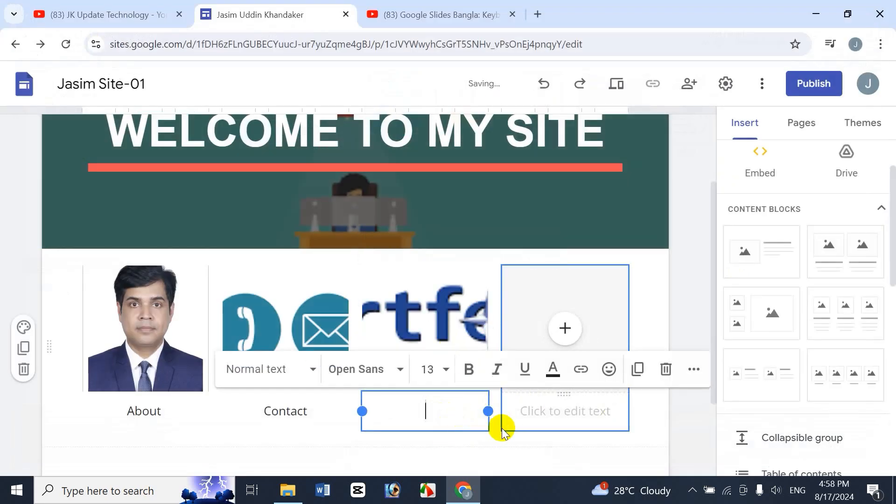
text(P)
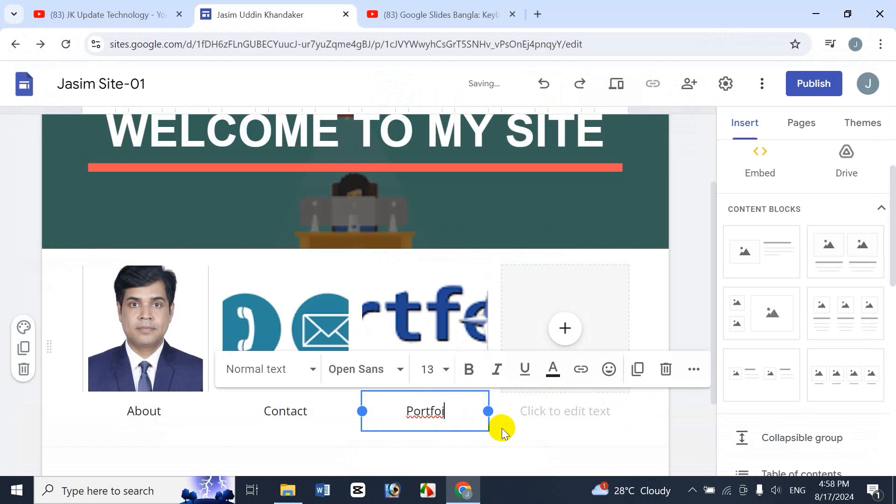
text(ortfolio)
Step: Upload the video image into the fourth placeholder of the four-column block and caption it "Video"
click(565, 328)
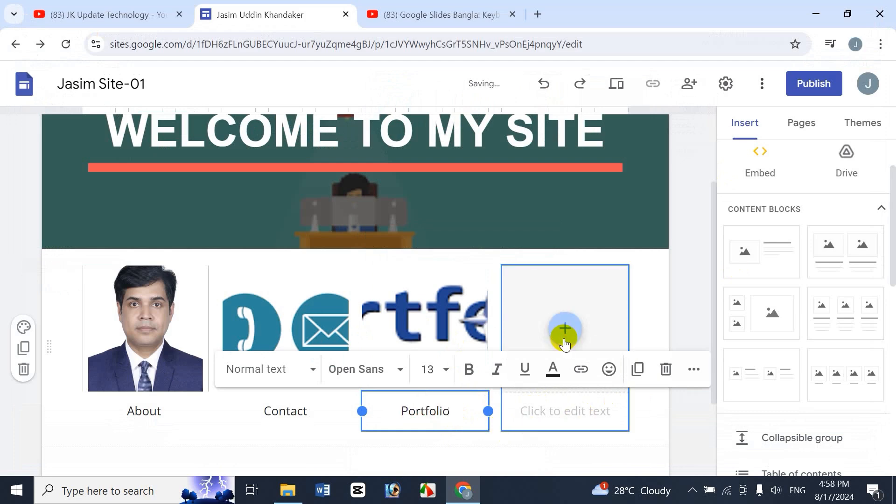
click(611, 285)
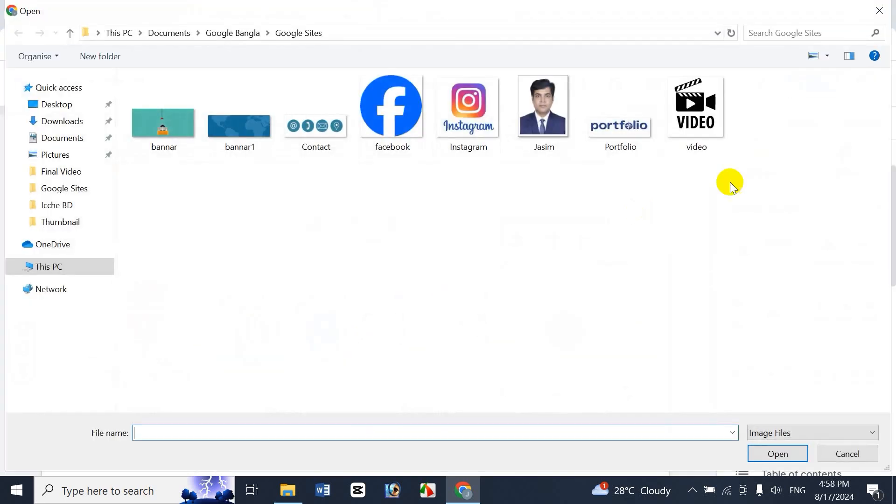
double_click(714, 119)
click(559, 415)
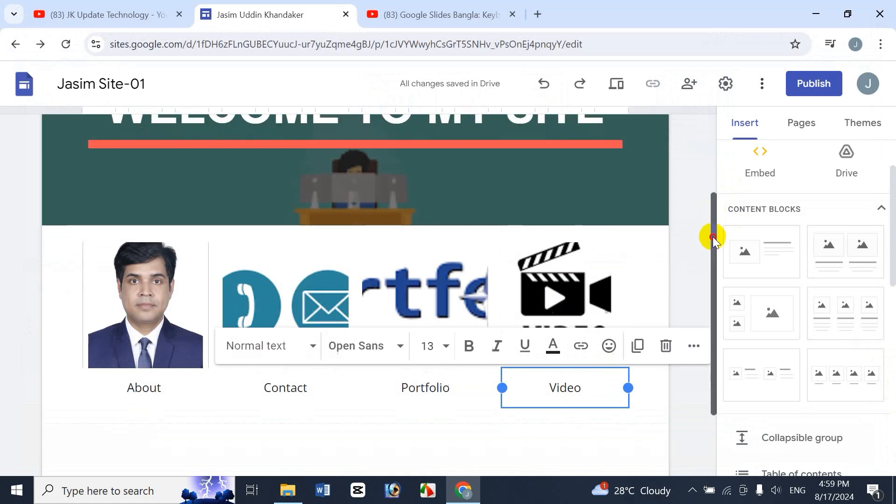
Step: Link the "About" caption under the portrait photo to the site's About page
scroll(710, 236, down, 1)
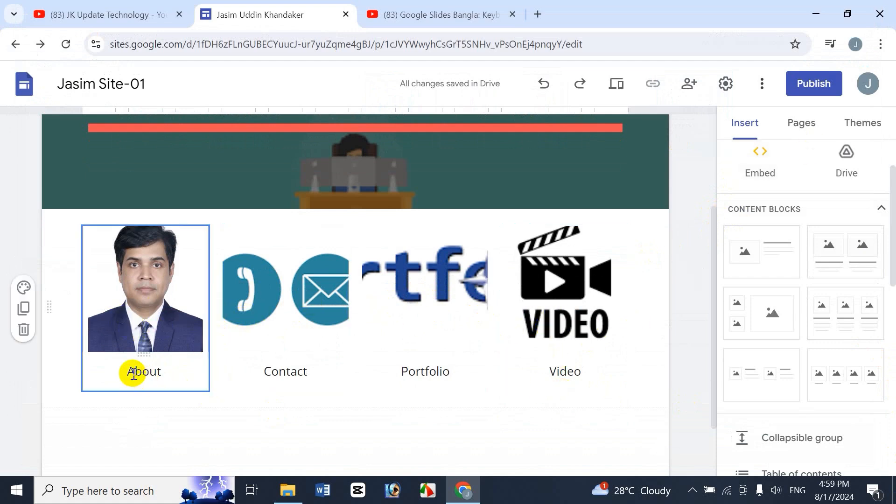
drag(127, 373, 149, 374)
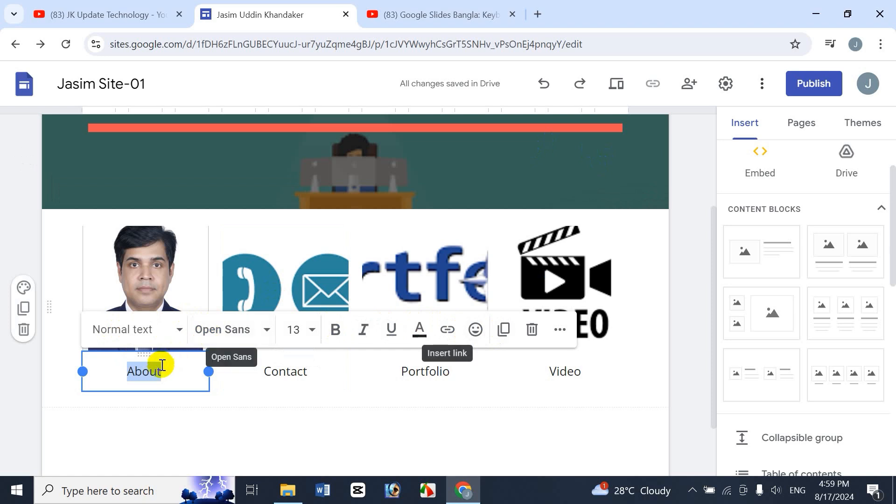
click(448, 330)
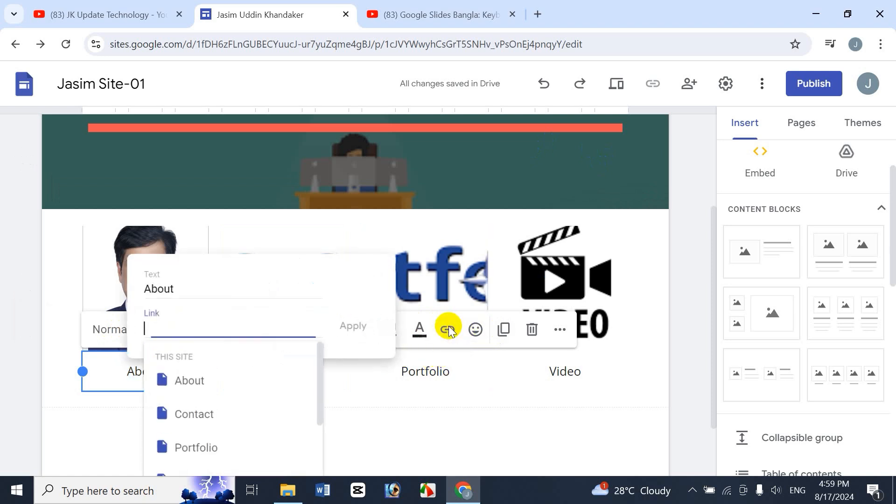
click(200, 379)
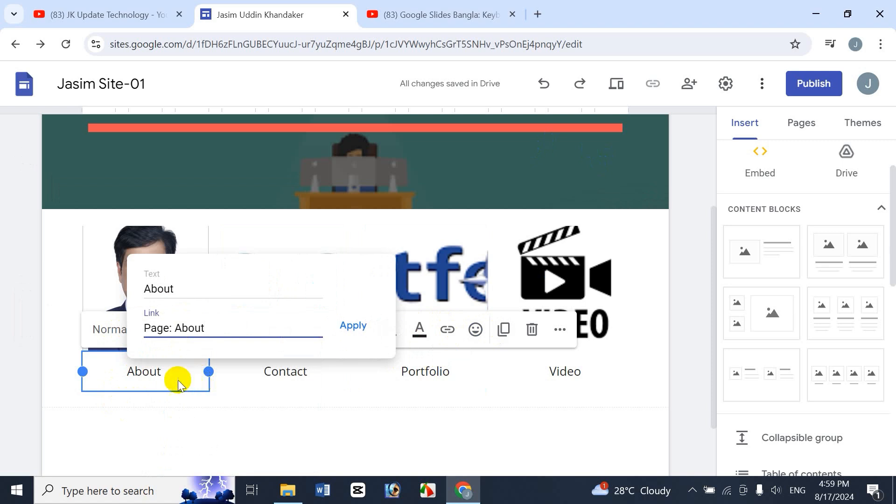
click(348, 328)
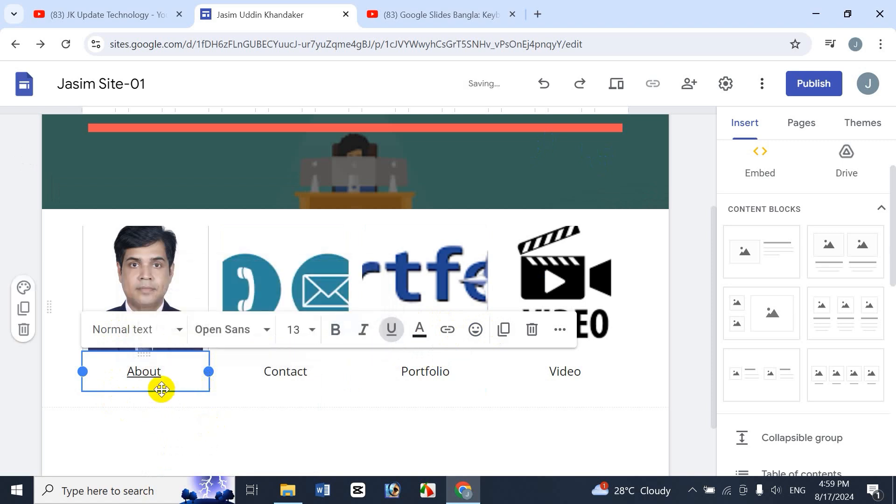
Step: Link the "Contact" caption in the four-column block to the site's Contact page
double_click(298, 375)
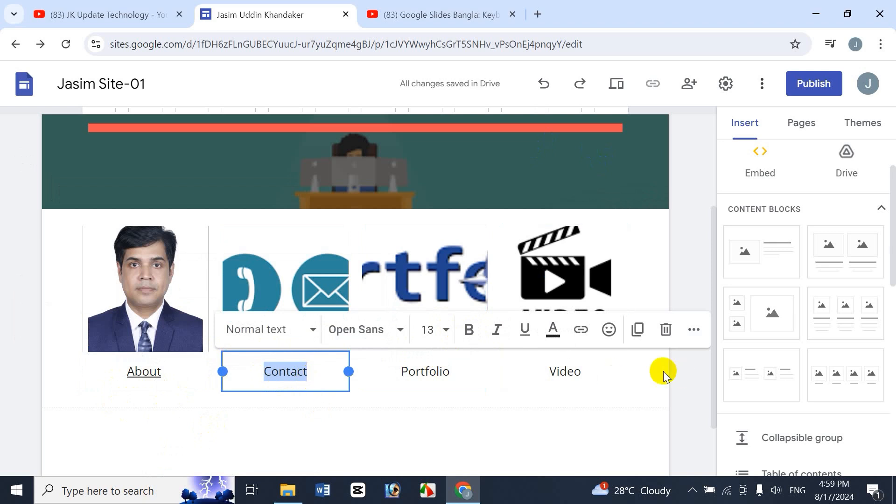
click(581, 331)
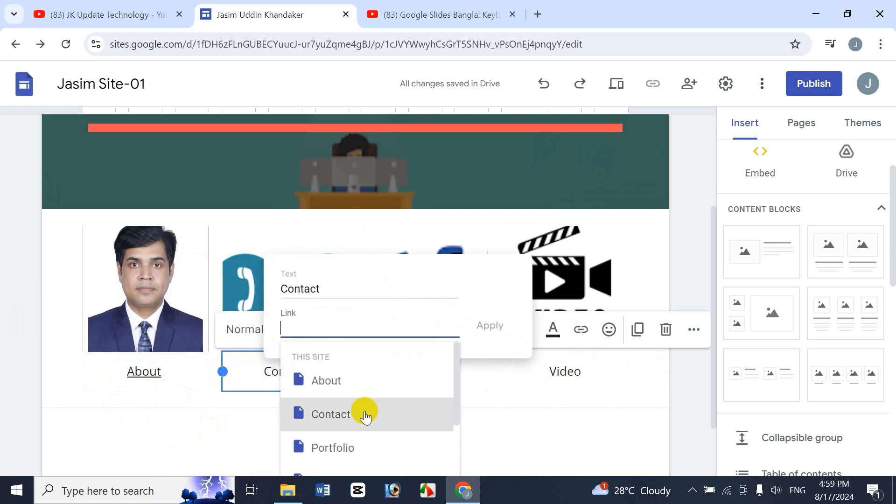
click(340, 411)
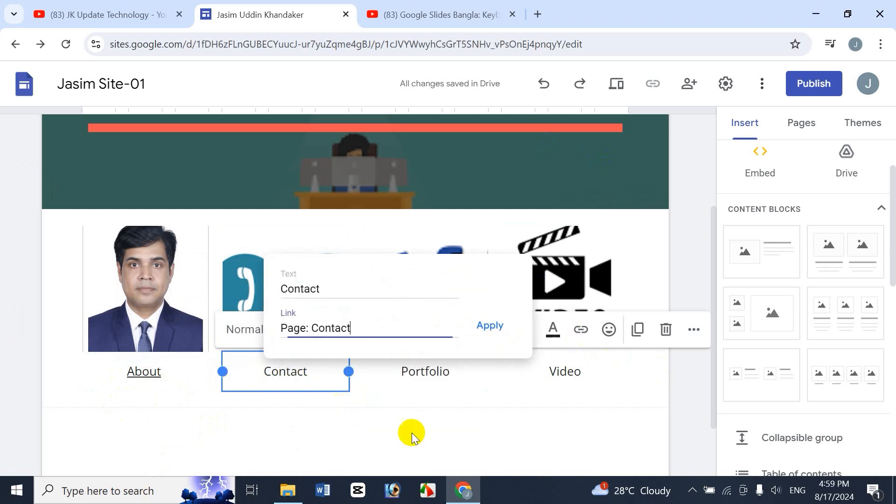
click(487, 324)
Step: Link the "Portfolio" caption in the four-column block to the site's Portfolio page
drag(398, 372, 461, 377)
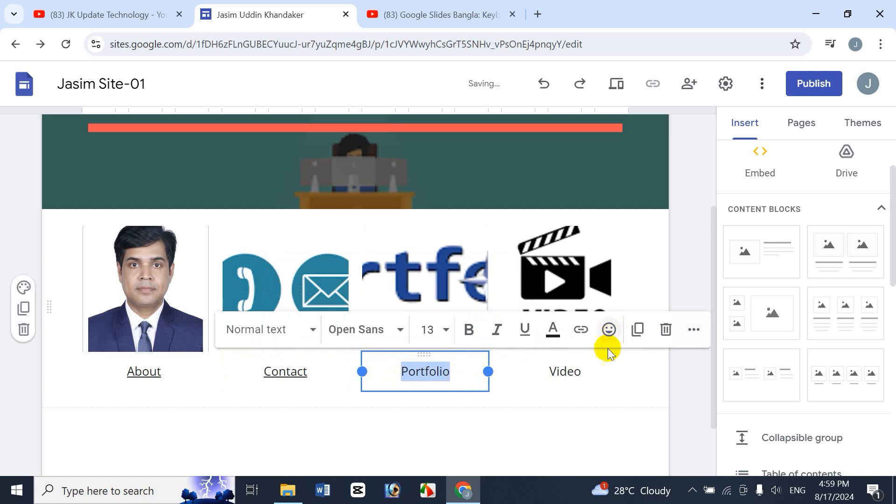
click(581, 330)
click(482, 439)
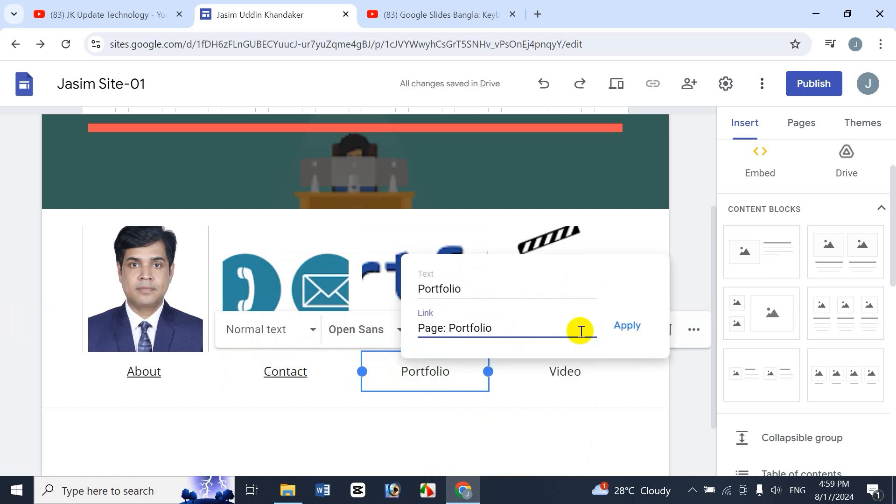
click(629, 327)
Step: Link the "Video" caption in the four-column block to the site's Video page
drag(537, 373, 624, 372)
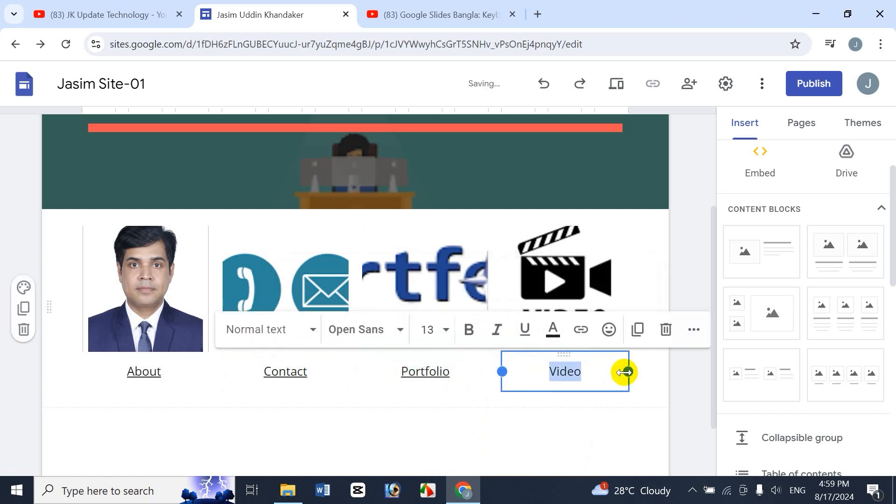
click(581, 330)
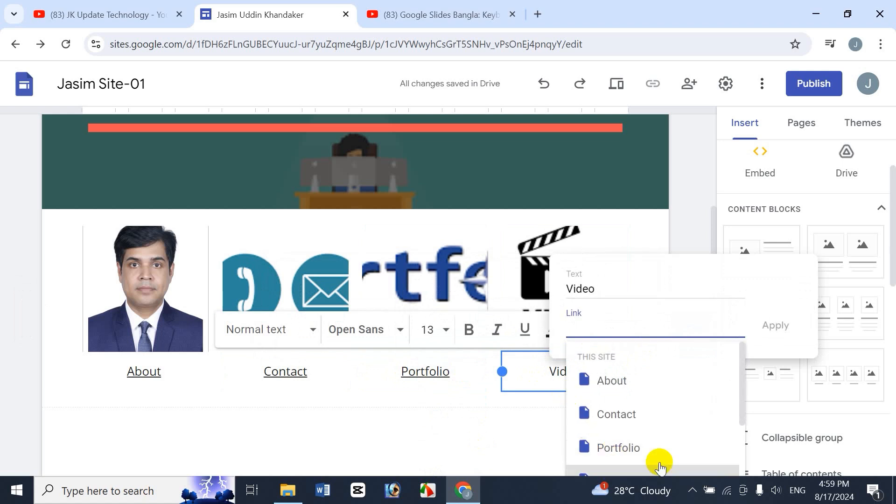
scroll(743, 418, down, 2)
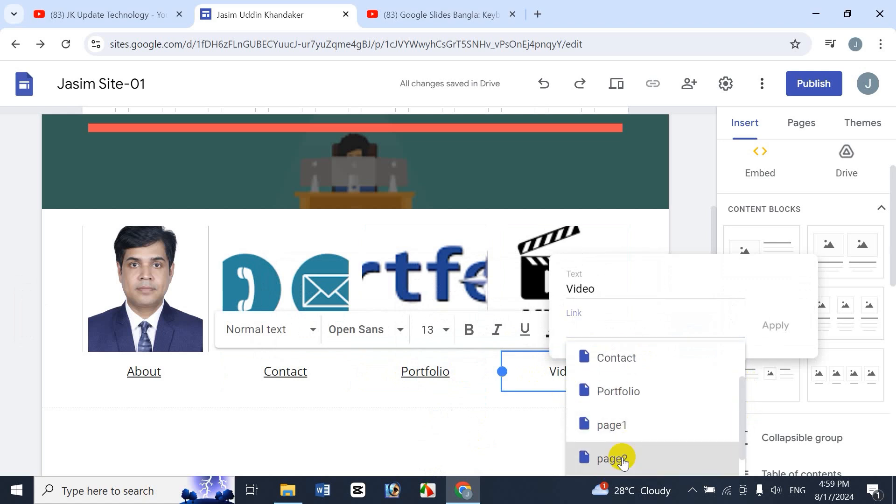
scroll(741, 412, down, 1)
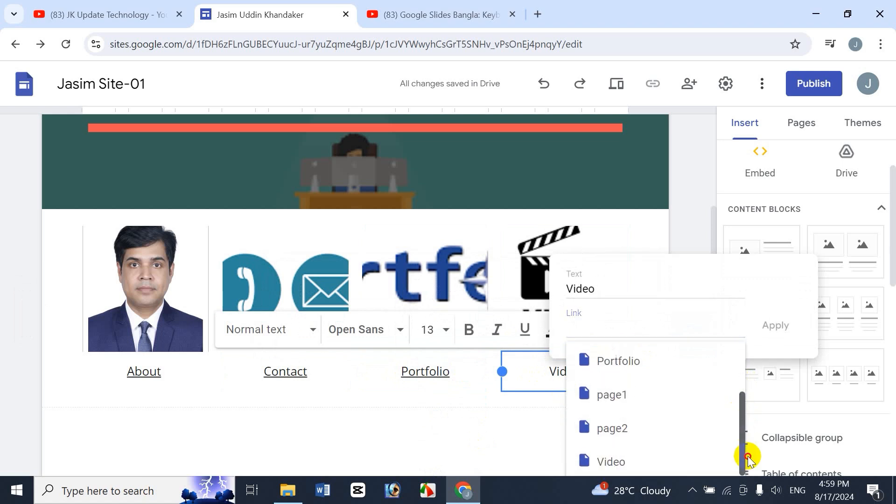
click(639, 463)
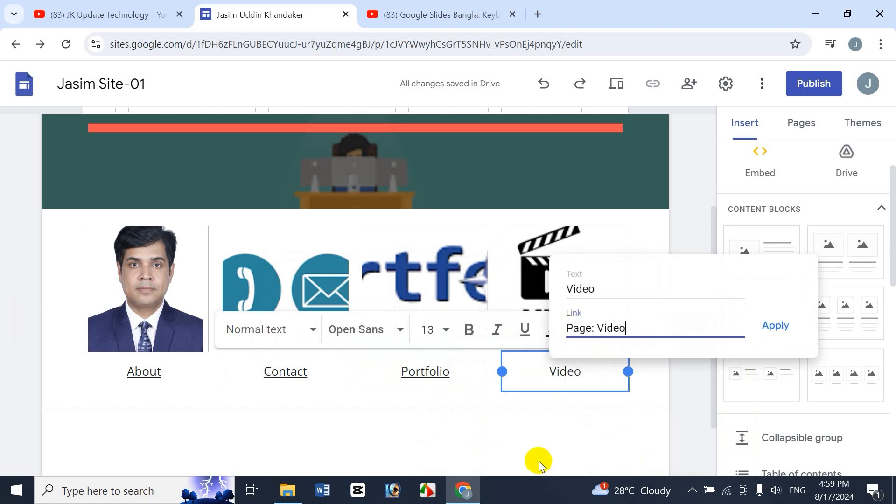
click(775, 332)
click(368, 448)
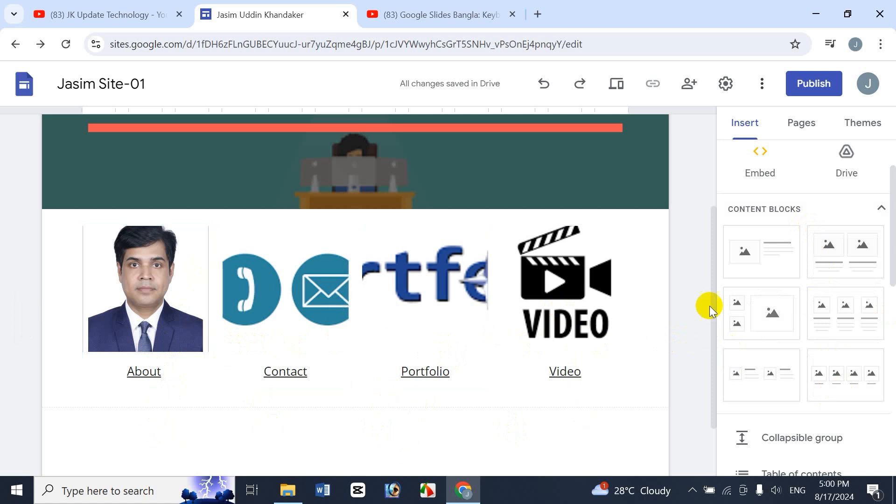
Step: Insert the content block with two images, each with text beside it, below the four-column block on the Home page
drag(711, 240, 721, 315)
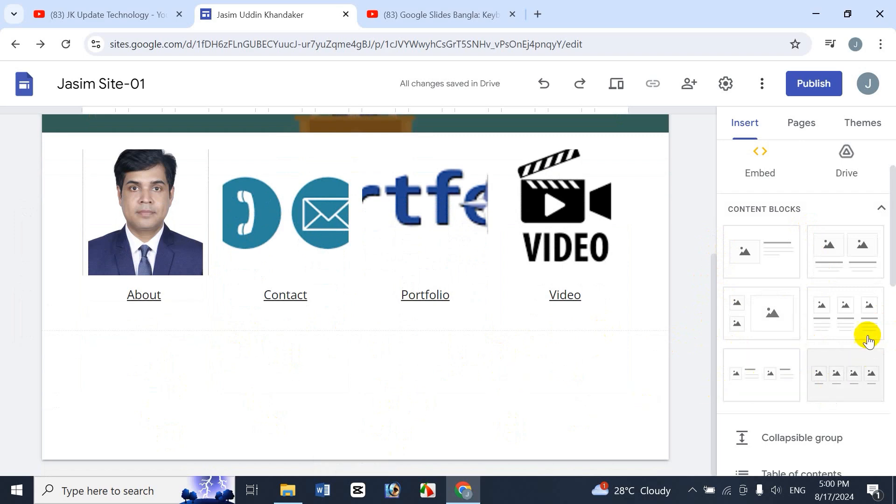
click(762, 384)
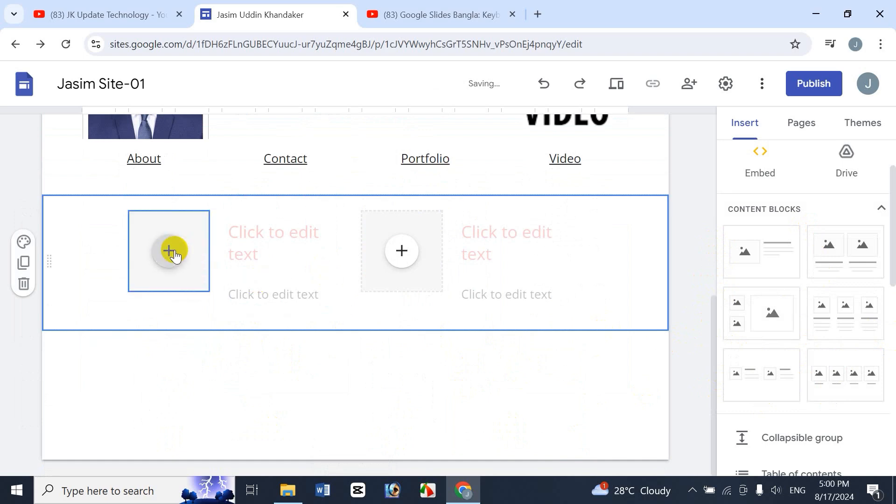
Step: Search YouTube for "jkupdate technology" and insert the video "How To Use Google Keep | Google Keep A-Z | Bangla" in the new block's first placeholder
click(167, 253)
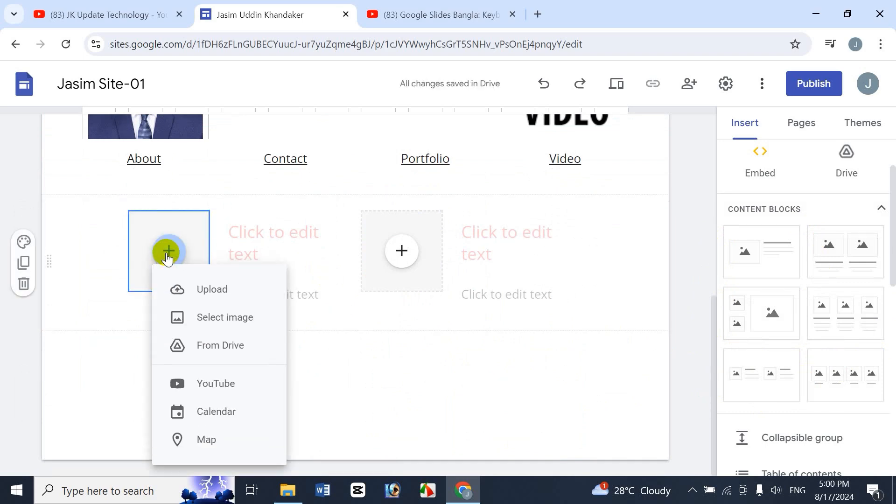
click(238, 394)
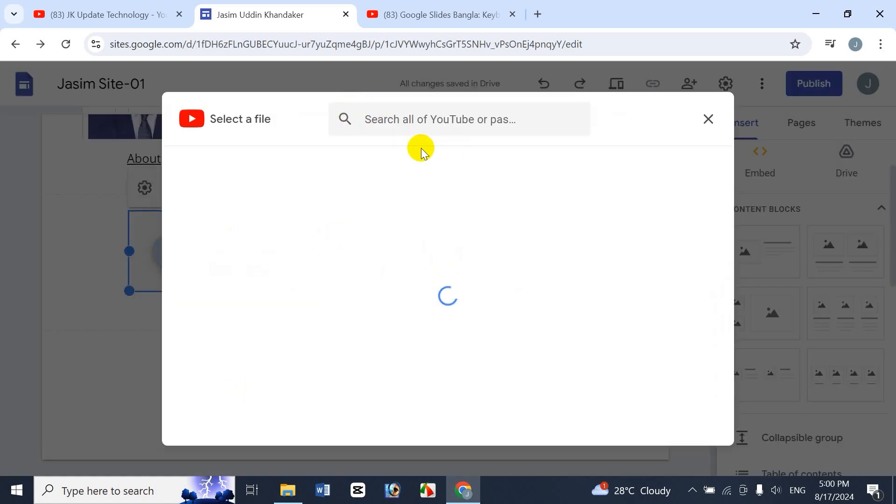
click(545, 130)
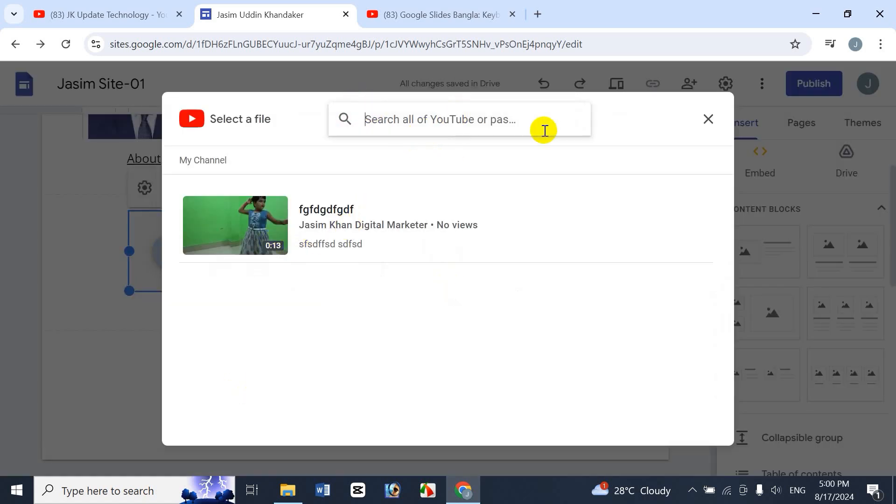
text(jk updtsd)
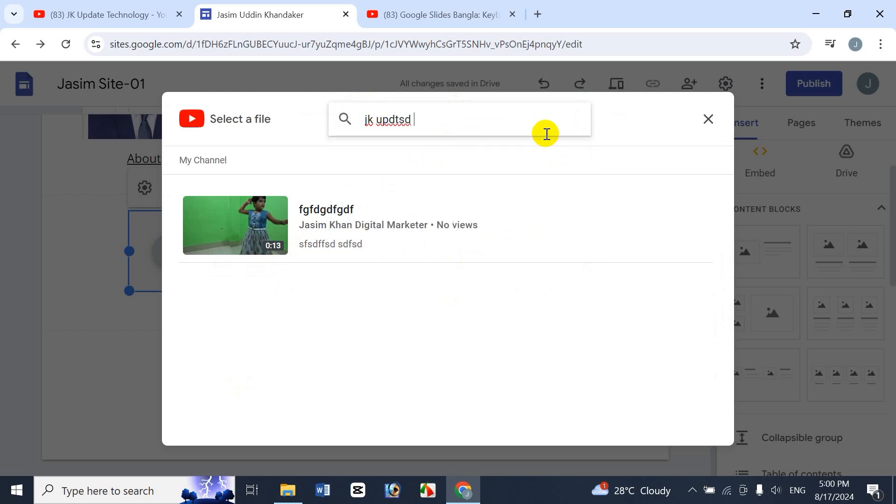
key(BackSpace)
key(BackSpace)
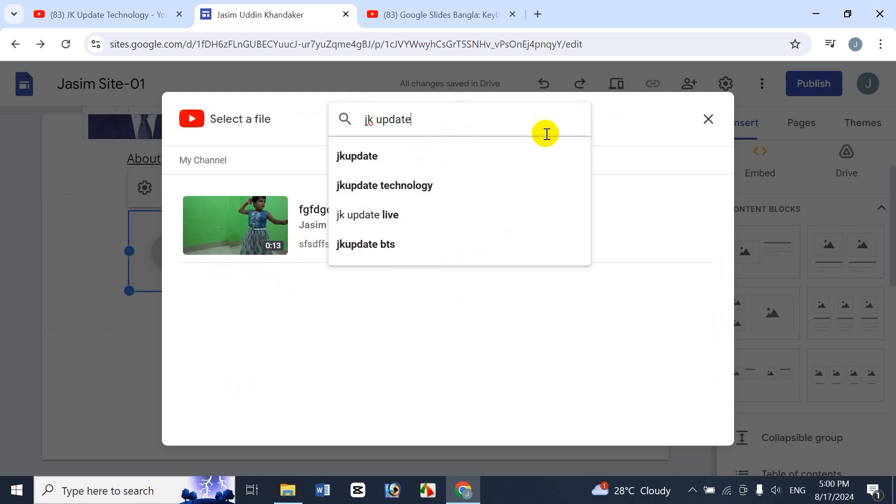
key(Down)
key(Down)
key(Return)
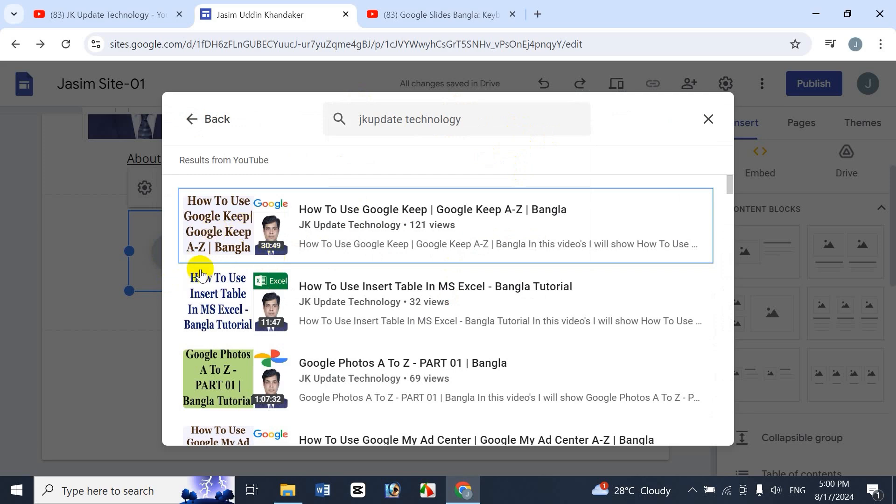
click(216, 234)
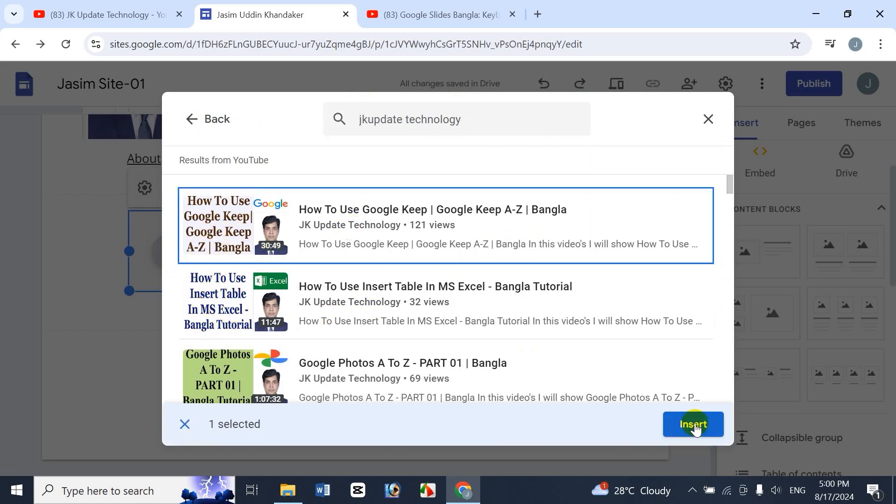
click(695, 425)
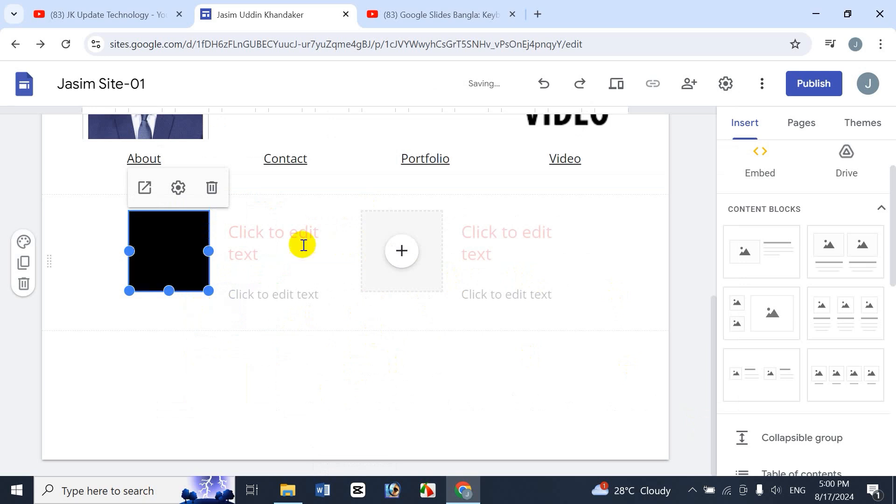
Step: Fill in the heading "sdfsdf" and the body text "dfsd" beside the embedded YouTube video
click(251, 244)
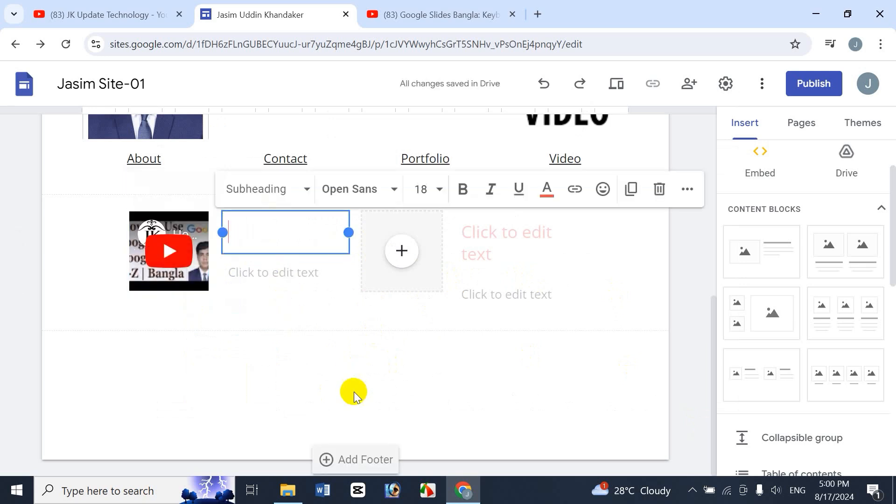
text(sdfsdf)
click(289, 274)
text(dfsd)
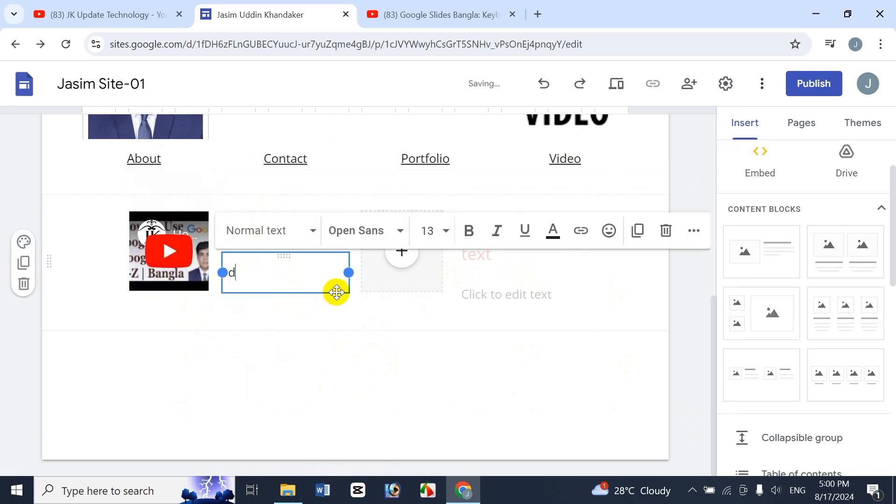
click(400, 384)
Step: Delete the whole two-image content block with the YouTube video from the Home page
click(420, 247)
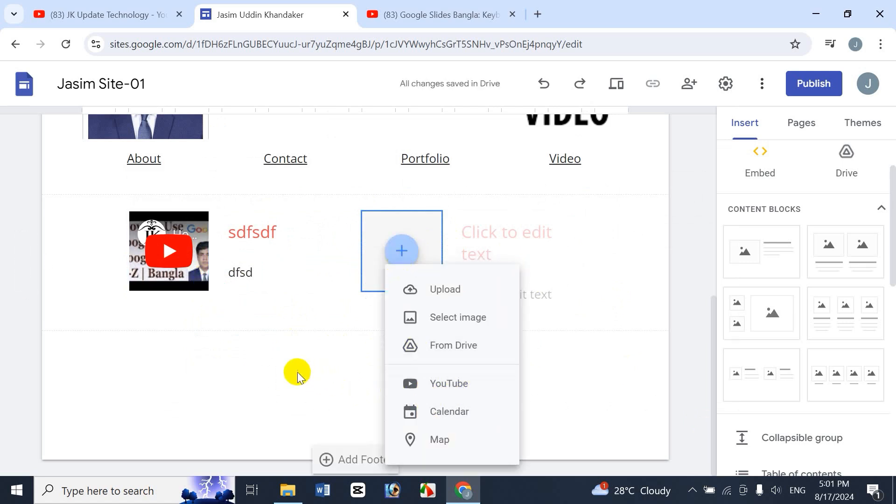
click(287, 362)
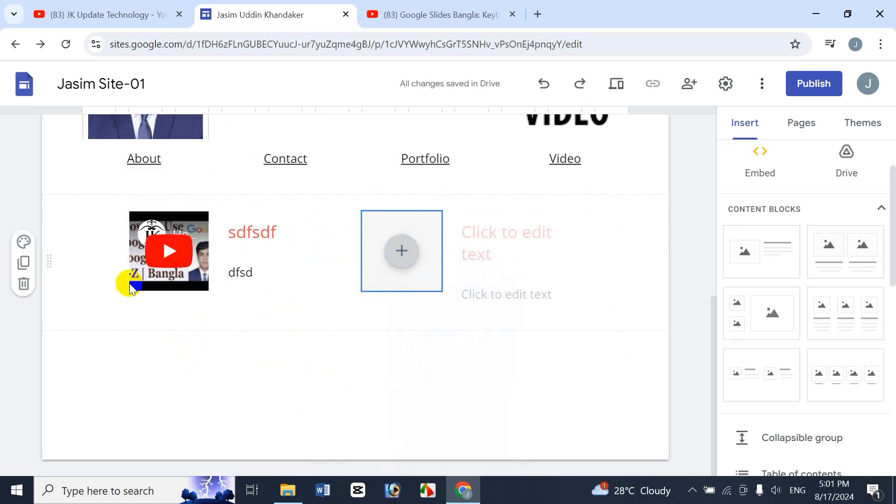
click(24, 284)
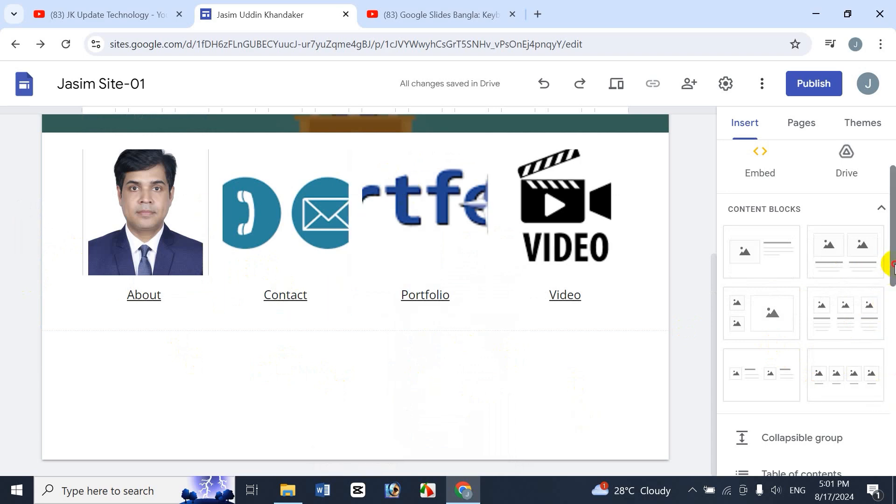
Step: Try a collapsible group with the heading "SDLKFSDFSD" and the body text "sdfsdf" below the four-column block, and delete its section again
drag(891, 265, 891, 313)
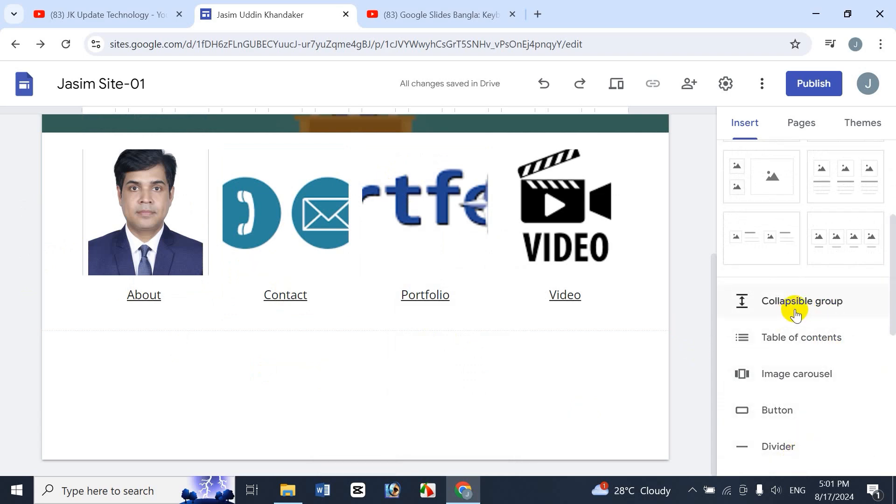
click(810, 302)
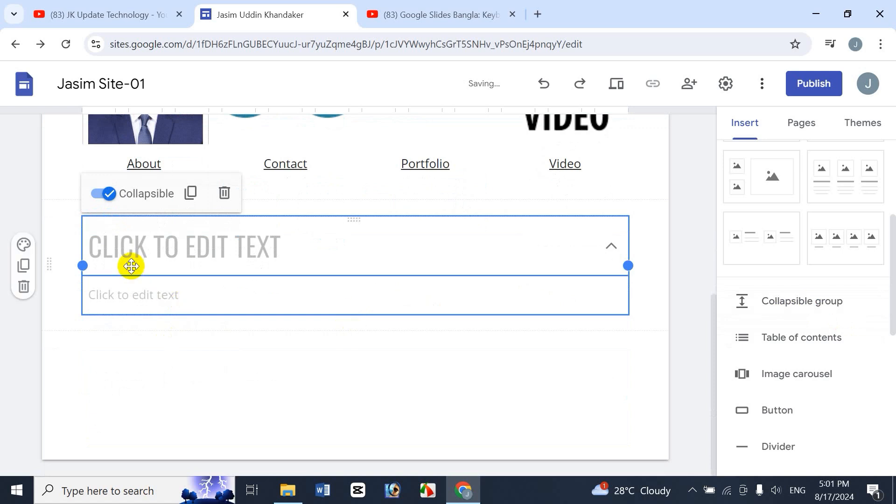
click(243, 253)
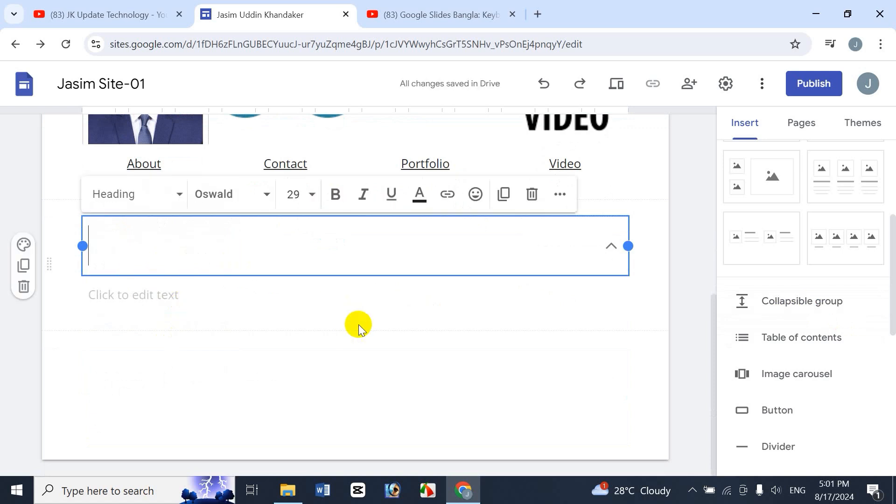
text(SDLKFSDFSD)
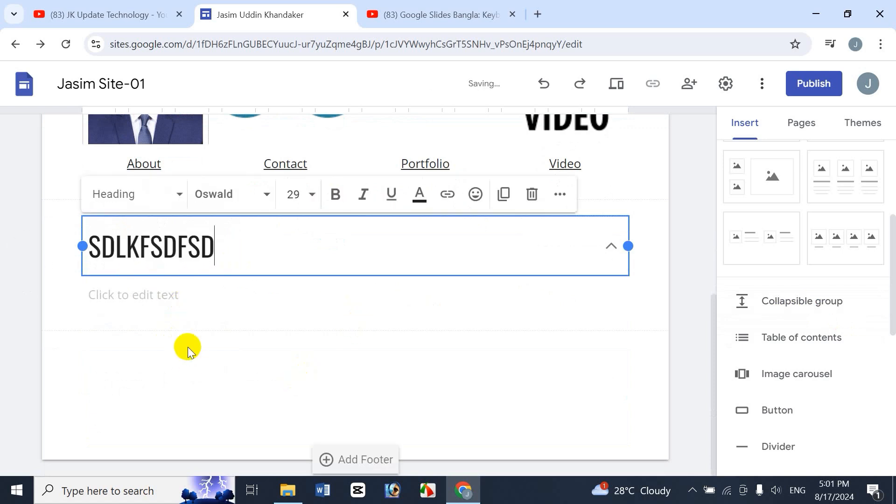
click(166, 306)
click(156, 337)
text(sdfsdf)
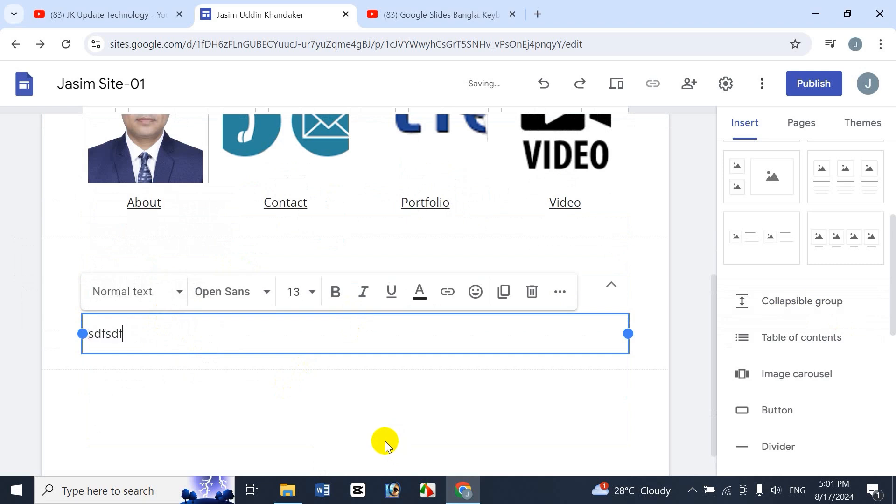
click(361, 419)
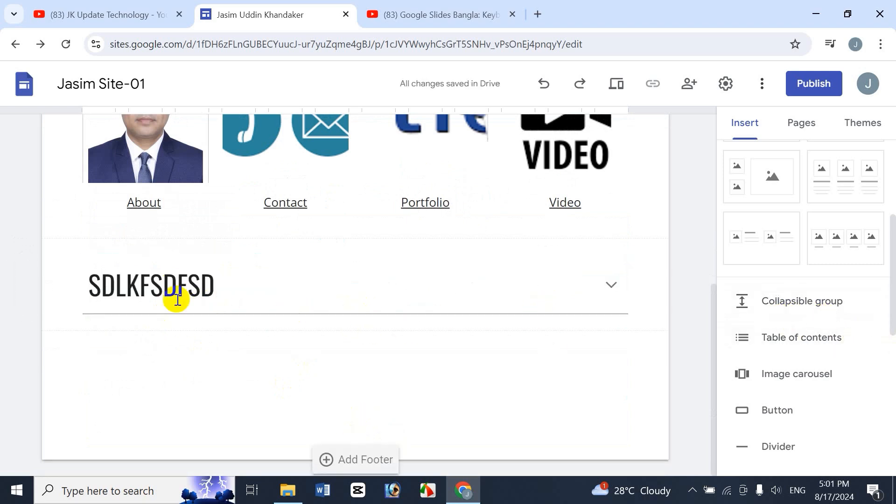
click(23, 305)
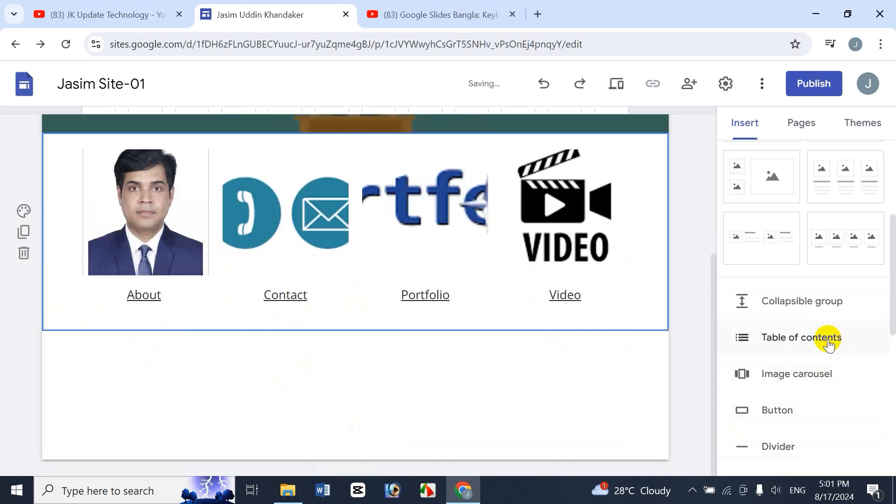
Step: Try a table of contents on the Home page above the four-column block, and delete it again
scroll(800, 390, up, 1)
click(800, 392)
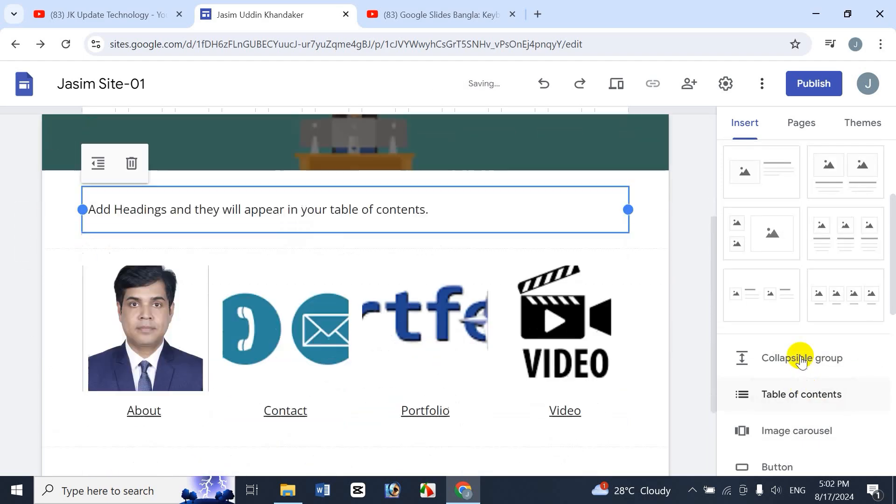
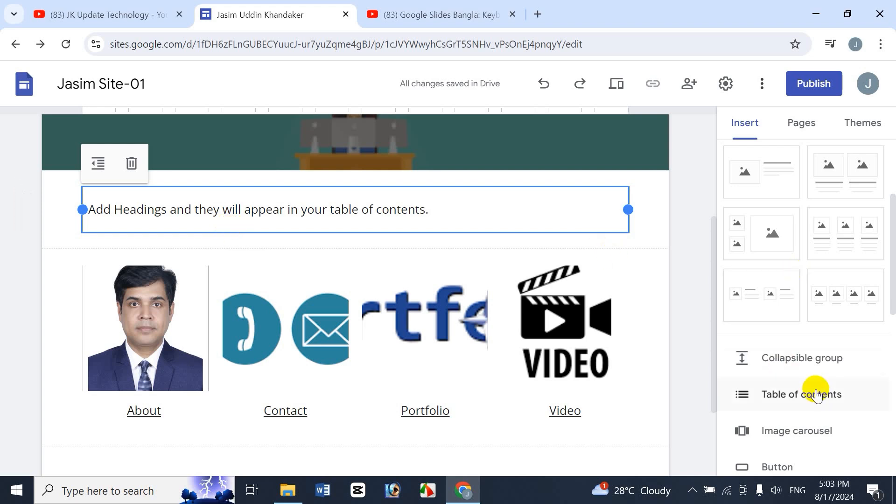
click(133, 167)
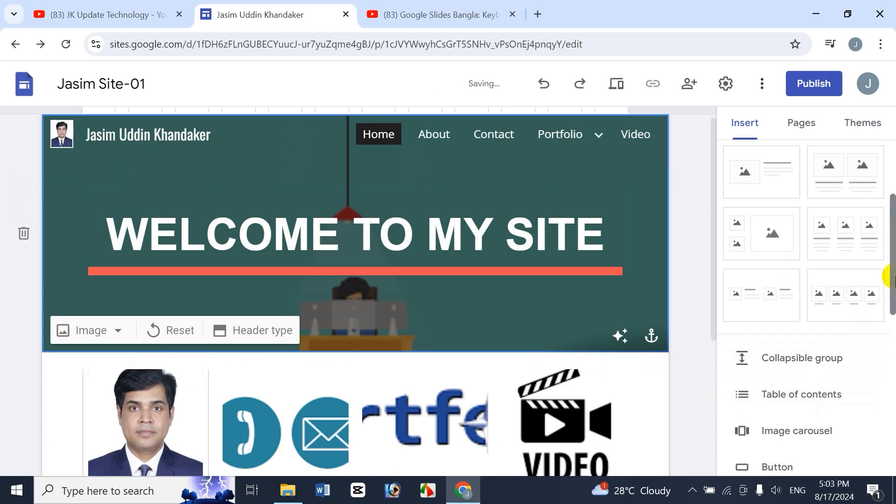
Step: Insert an image carousel with the uploaded bannar1, Contact, facebook, Instagram, portrait, Portfolio and video images from the Google Sites folder
drag(889, 277, 880, 344)
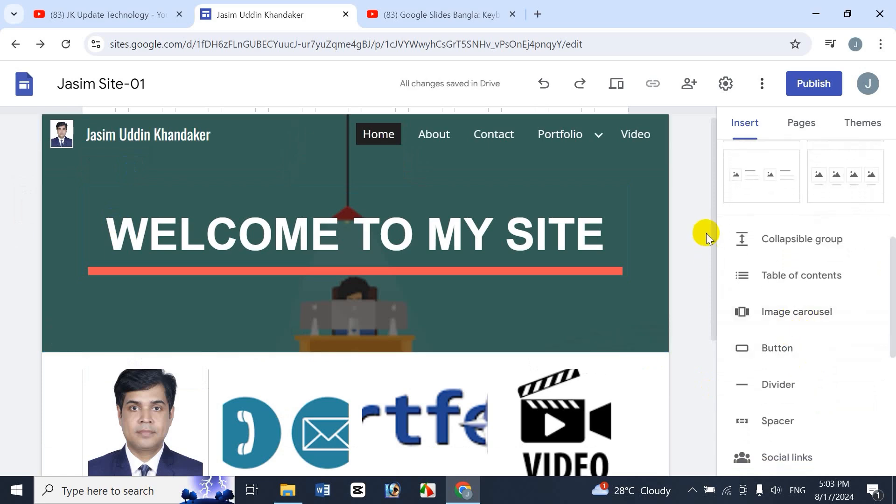
drag(712, 221, 727, 367)
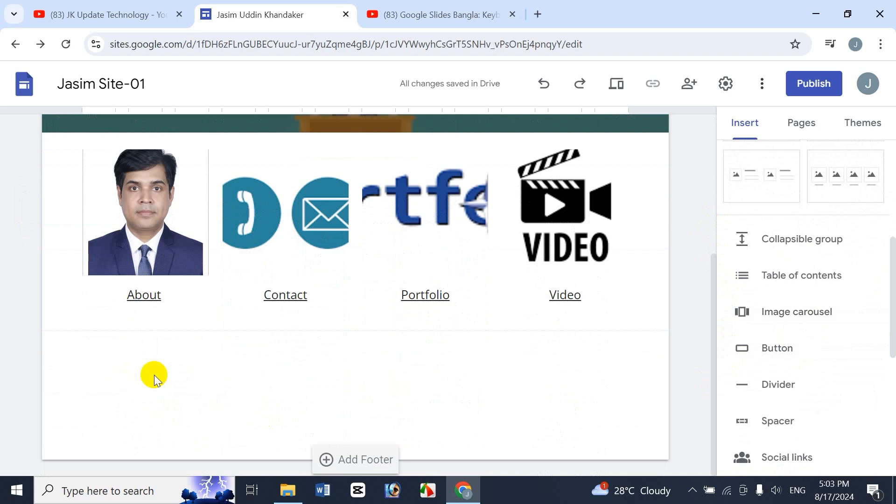
click(796, 314)
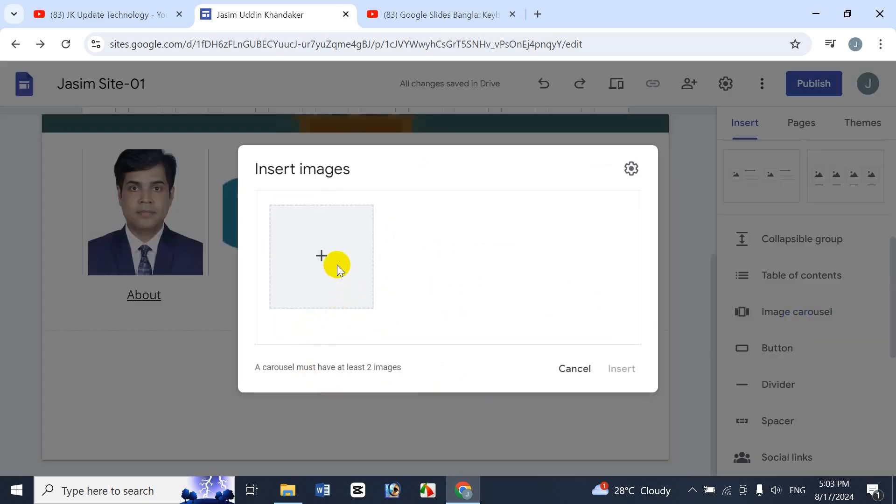
click(321, 257)
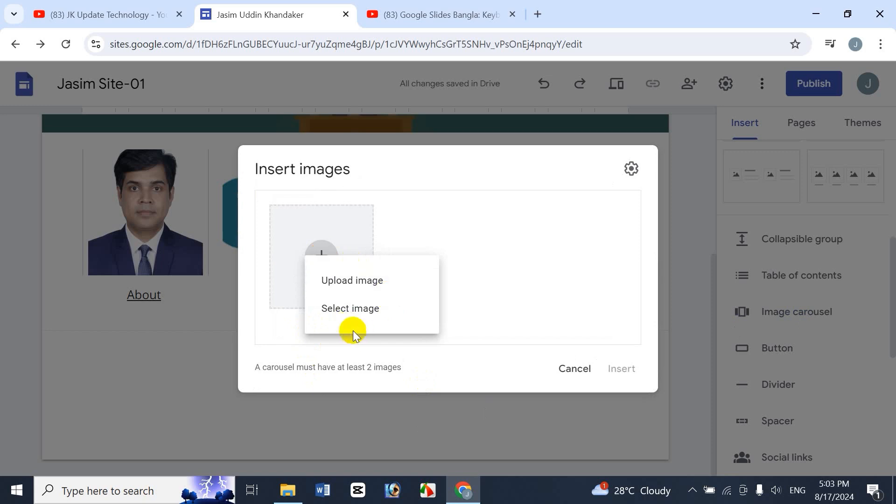
click(366, 280)
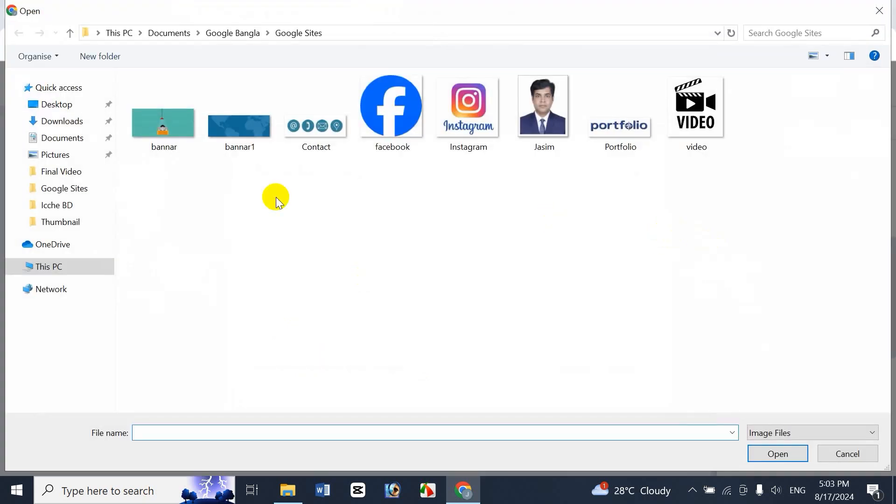
drag(726, 169, 276, 127)
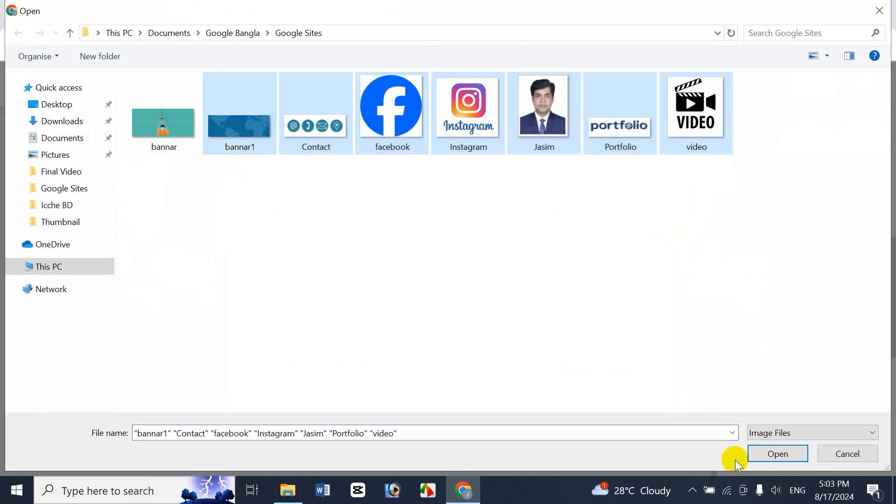
click(768, 452)
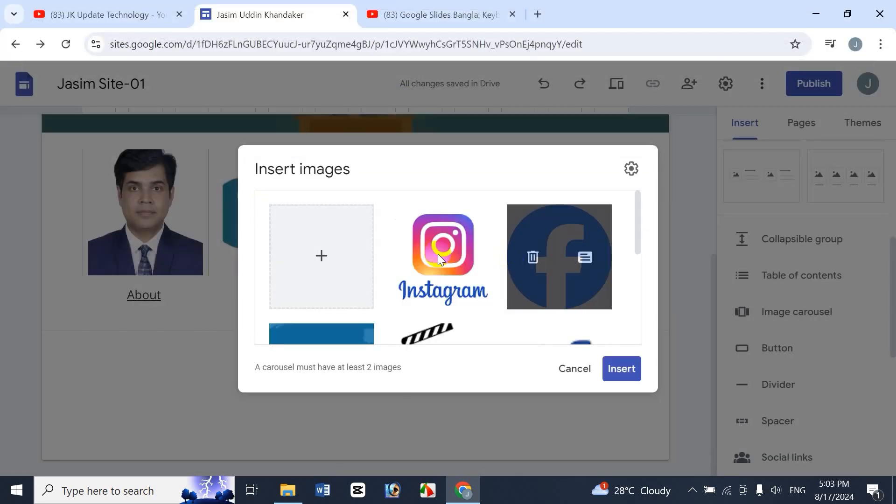
click(621, 369)
Step: Move the image carousel to its own section below the four-column block on the Home page
scroll(714, 240, down, 1)
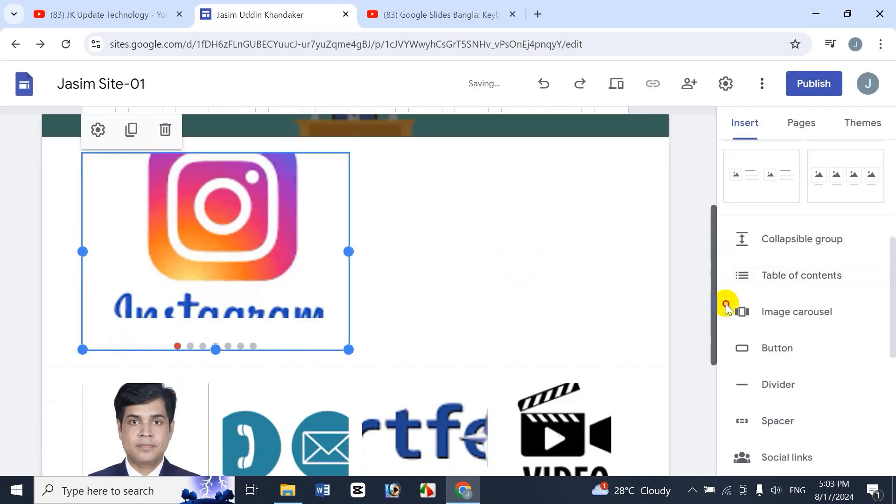
scroll(726, 307, down, 4)
scroll(716, 286, up, 4)
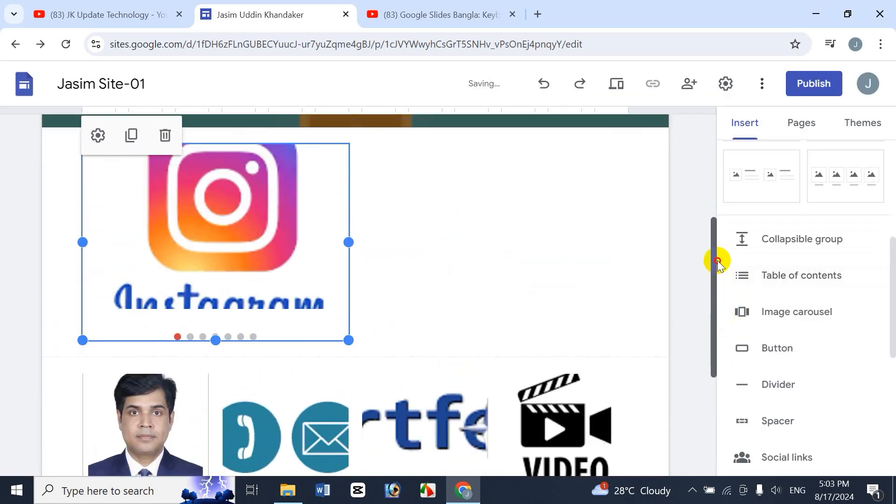
drag(719, 251, 715, 223)
drag(242, 294, 259, 314)
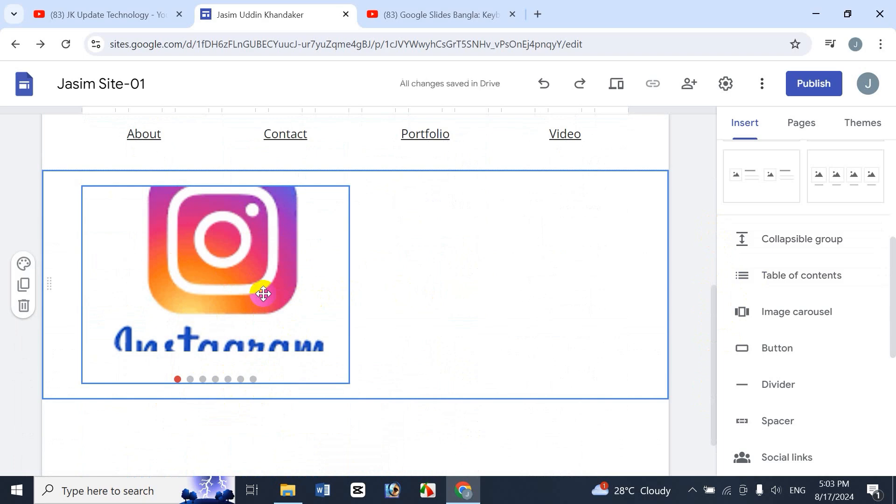
Step: Preview the site to check the Home page with the new image carousel
click(616, 83)
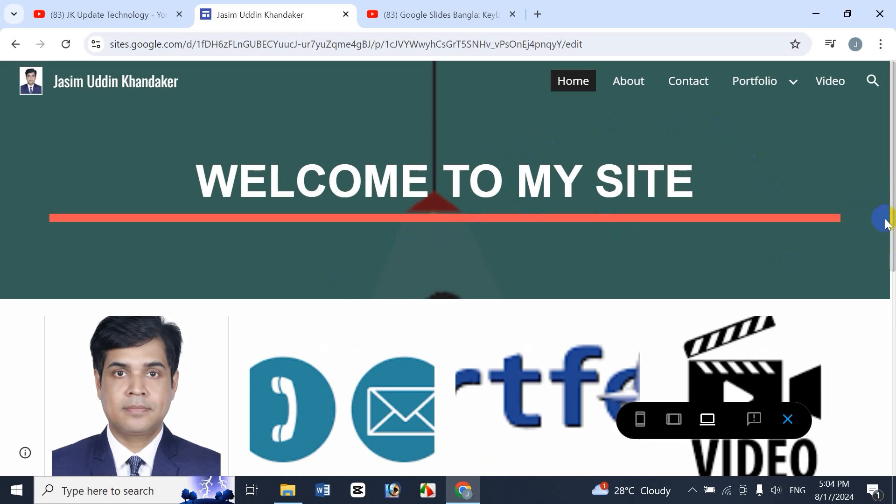
Step: Browse the image carousel forwards and backwards in the Home page preview and return to the editor
drag(893, 236, 889, 425)
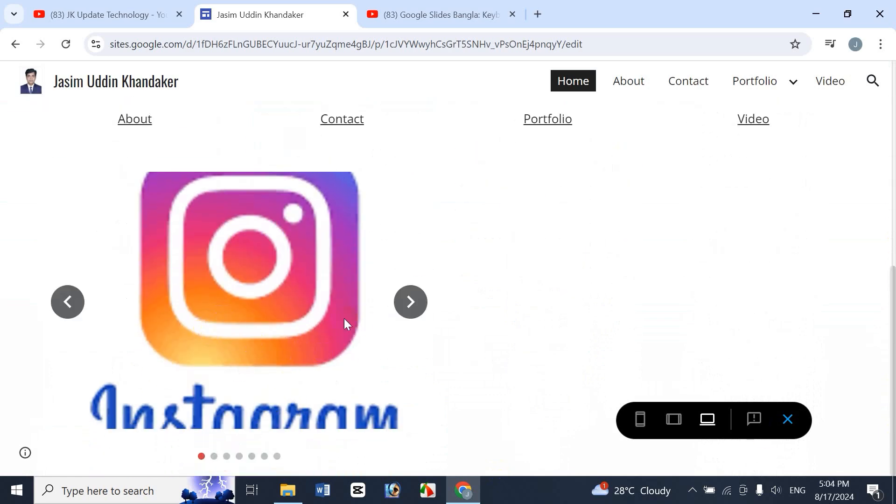
click(410, 303)
click(410, 308)
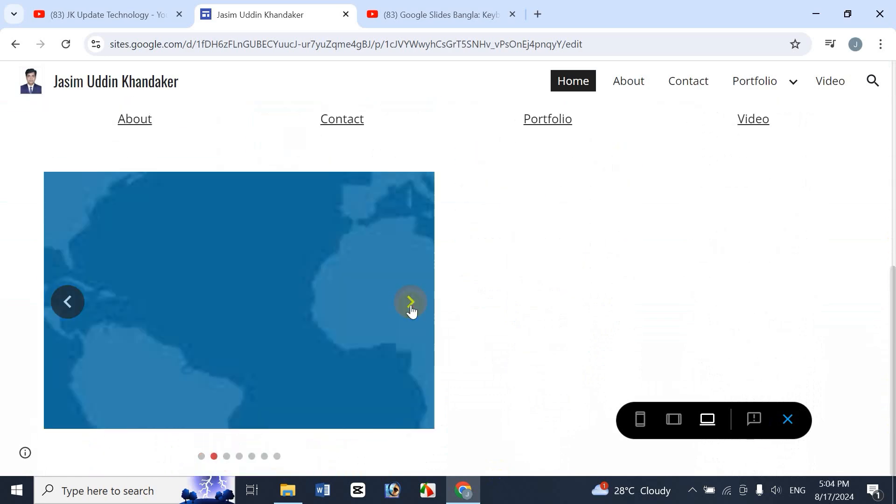
click(410, 304)
click(411, 302)
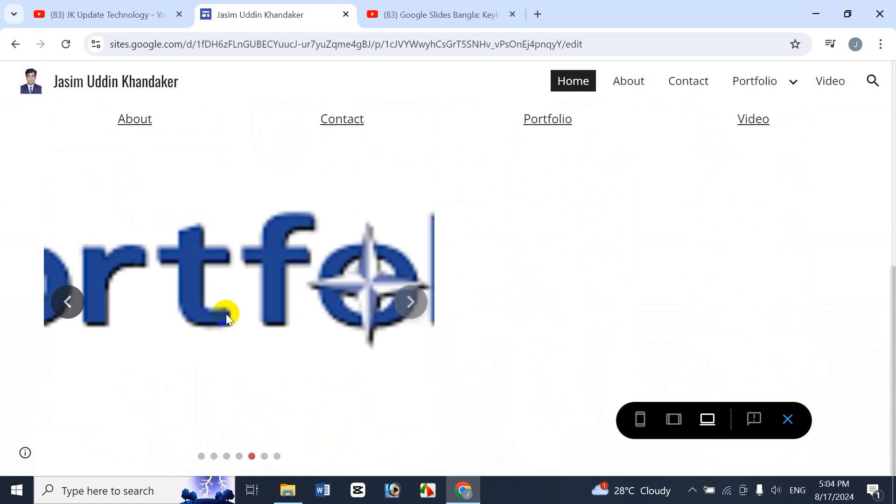
click(68, 304)
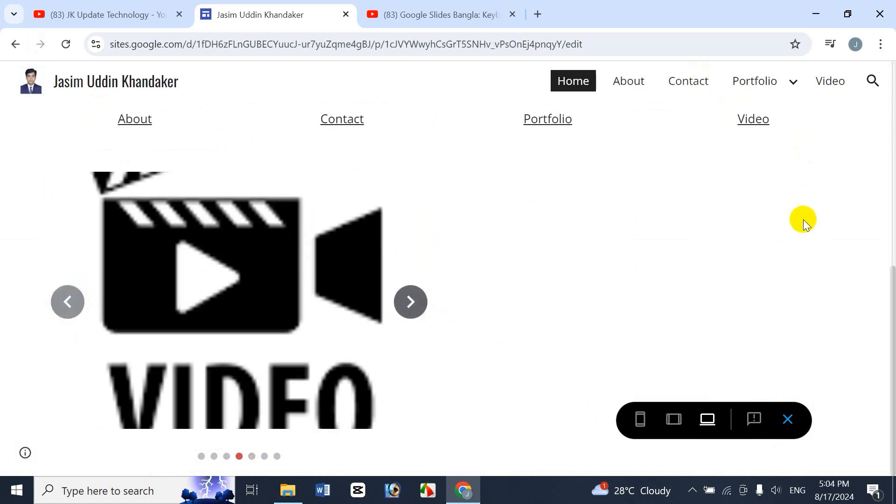
click(789, 419)
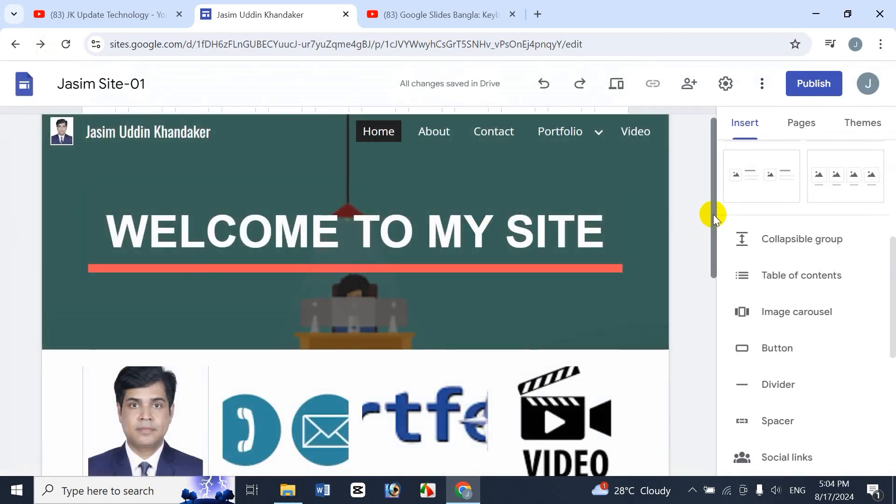
Step: Delete the image carousel section below the page links on the Home page
drag(714, 216, 700, 399)
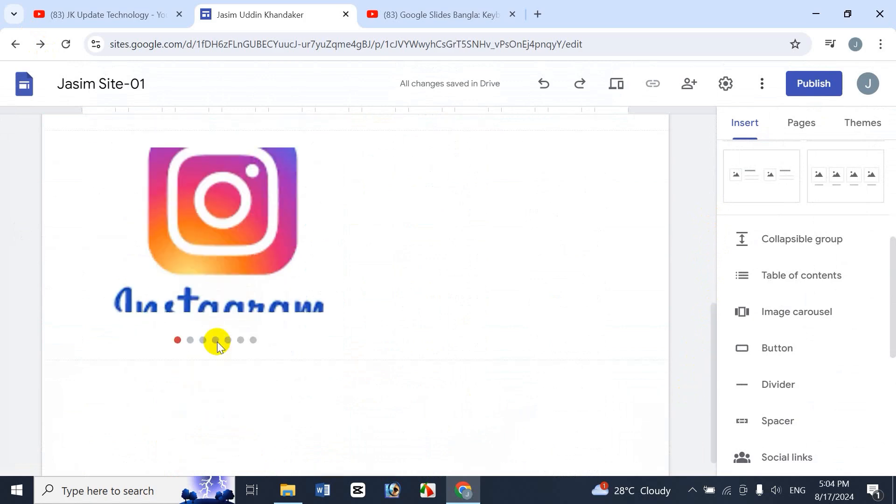
click(199, 255)
click(21, 267)
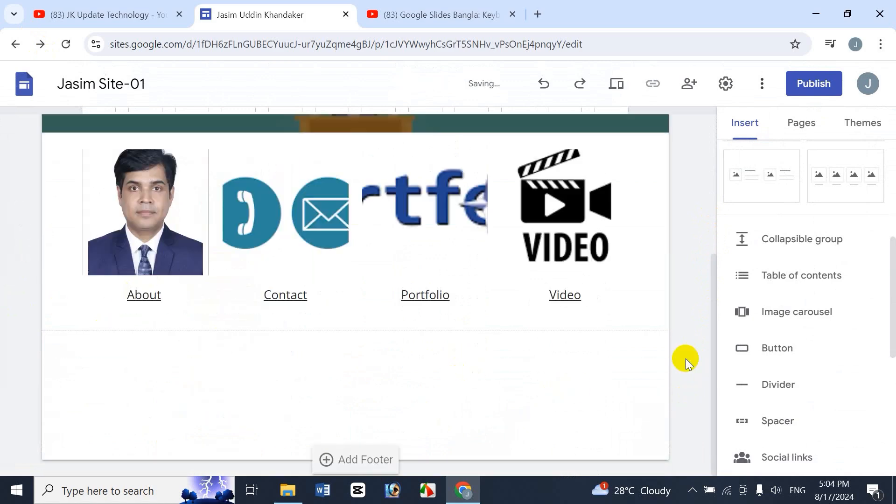
click(778, 349)
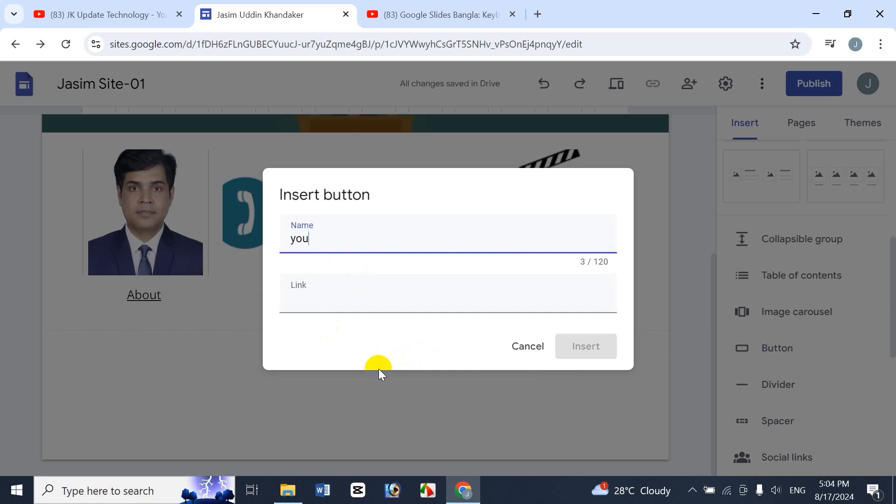
text(Youtube Channel)
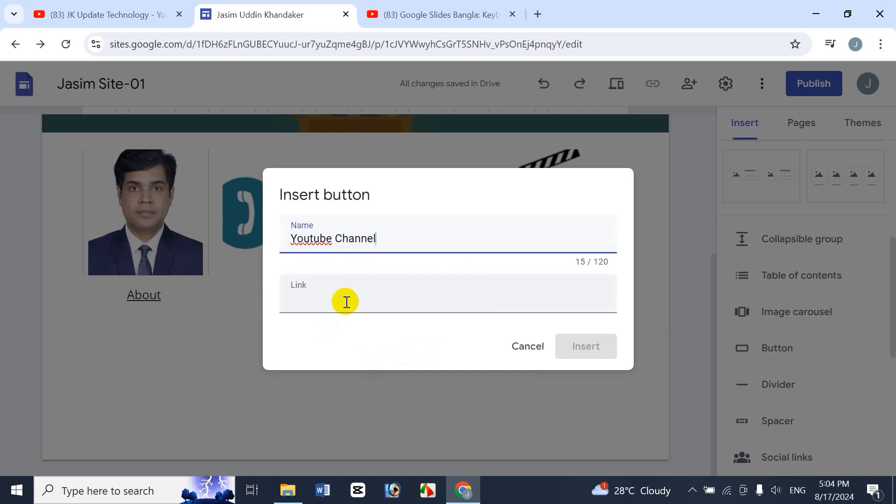
click(321, 302)
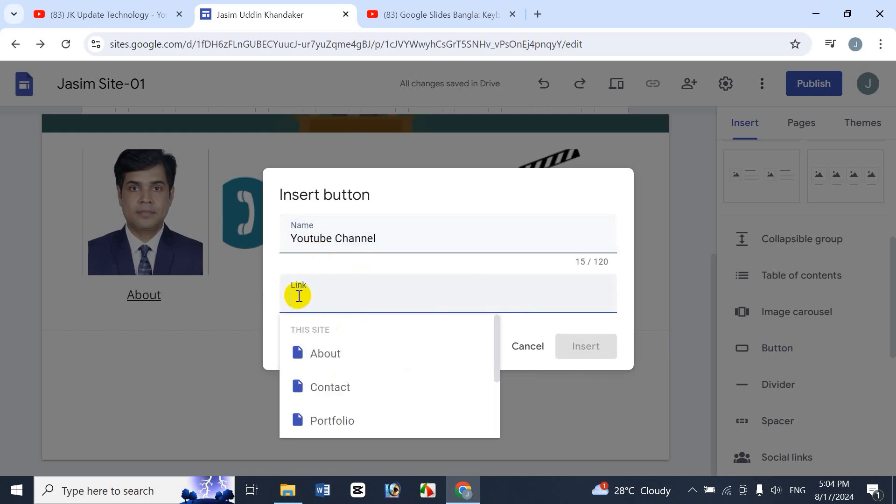
click(112, 11)
click(340, 46)
key(ctrl+c)
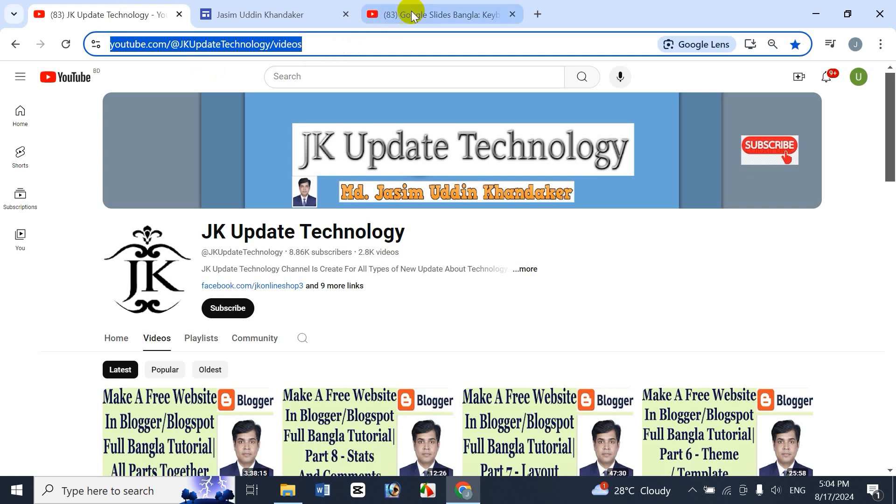
click(299, 12)
key(ctrl+v)
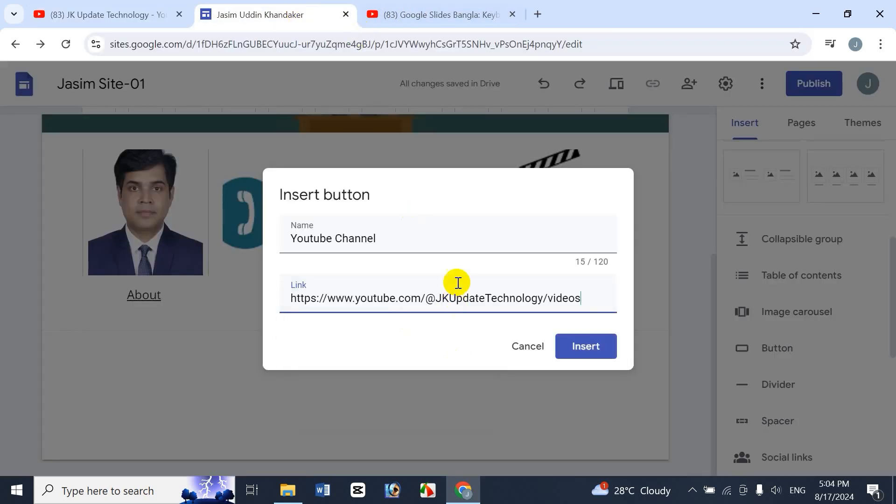
click(587, 347)
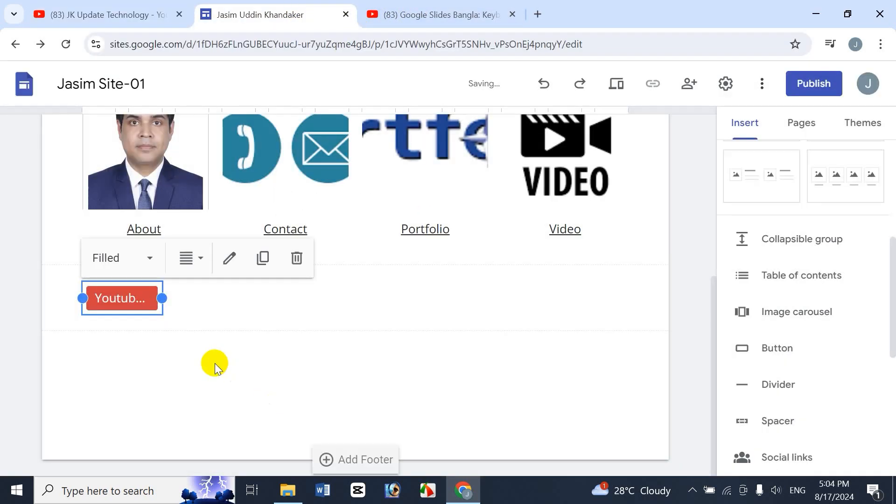
click(214, 362)
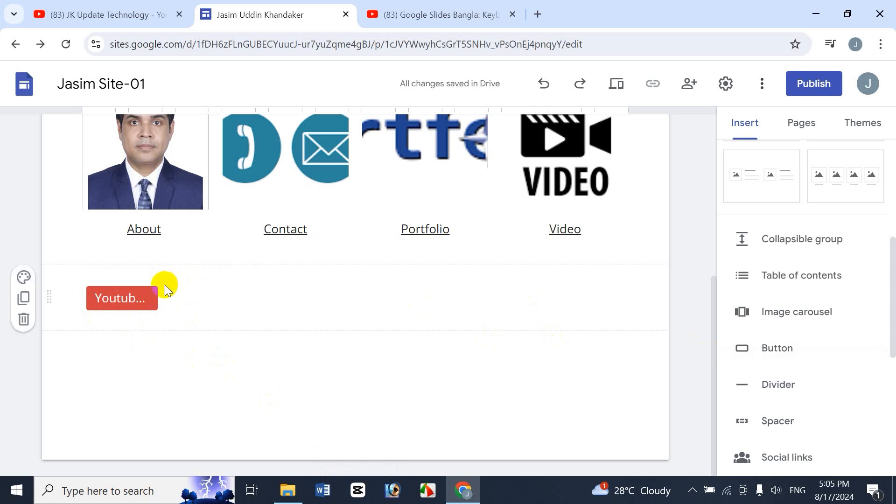
Step: Insert a button named About linked to the site's About page and place it beside the Youtube Channel button
click(745, 347)
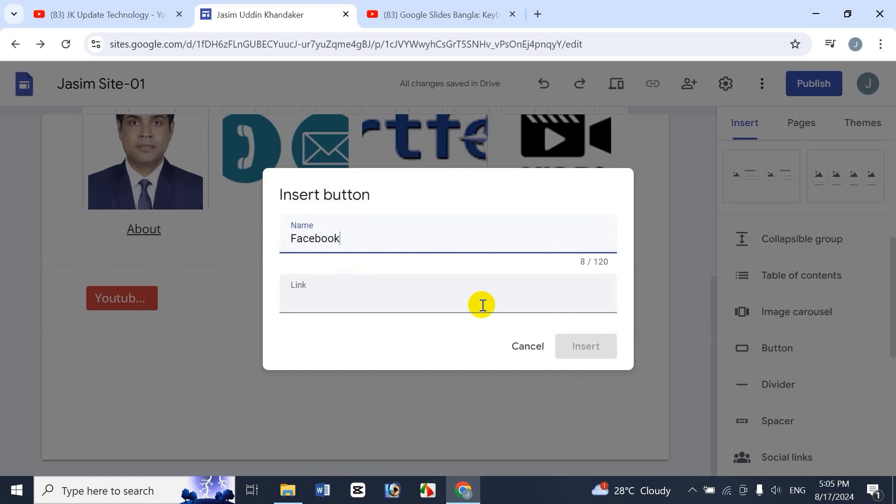
click(378, 304)
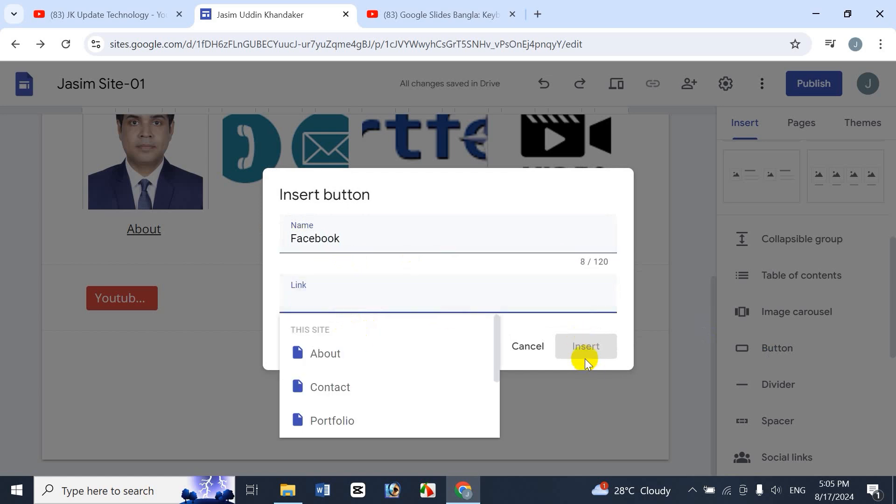
double_click(294, 237)
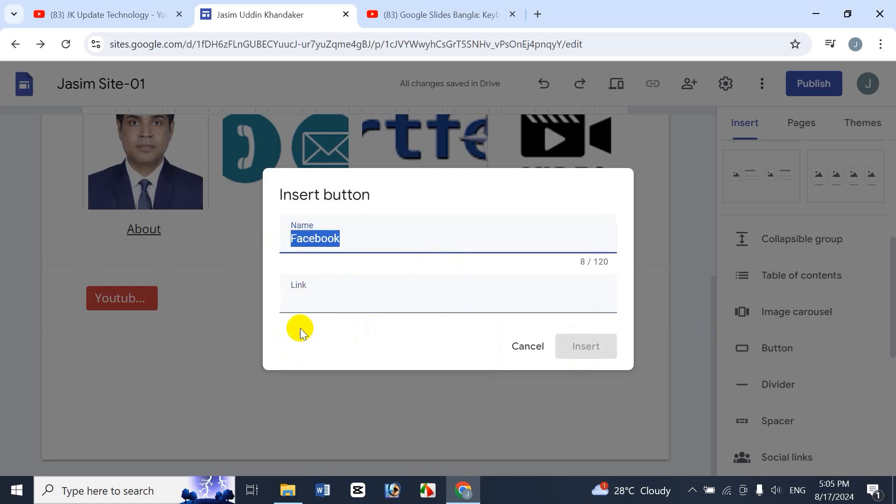
text(Ab)
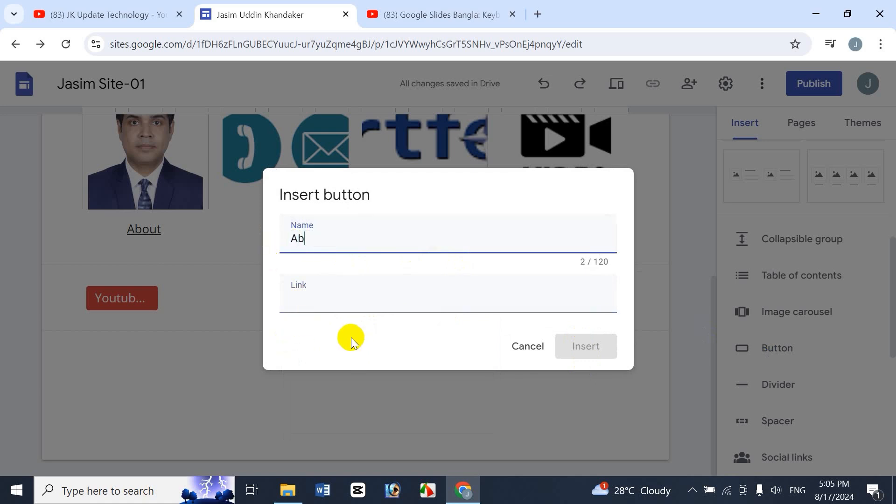
text(out)
click(356, 305)
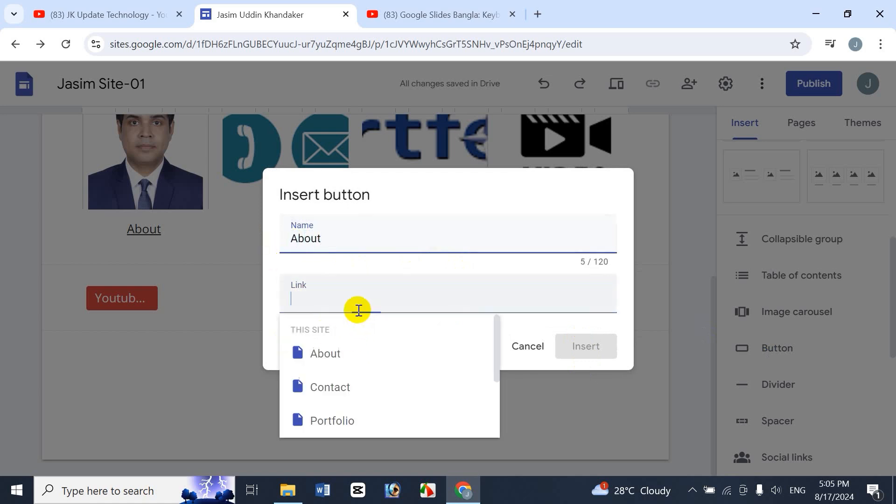
click(336, 359)
click(592, 351)
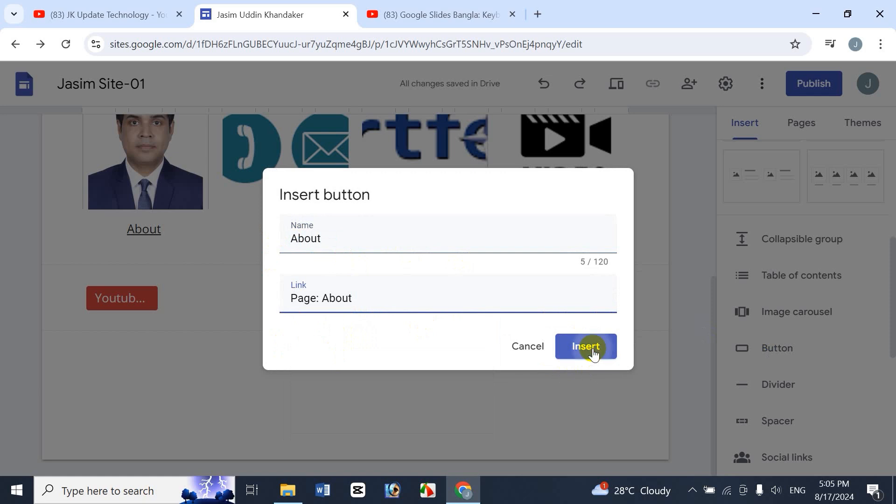
drag(150, 302, 208, 229)
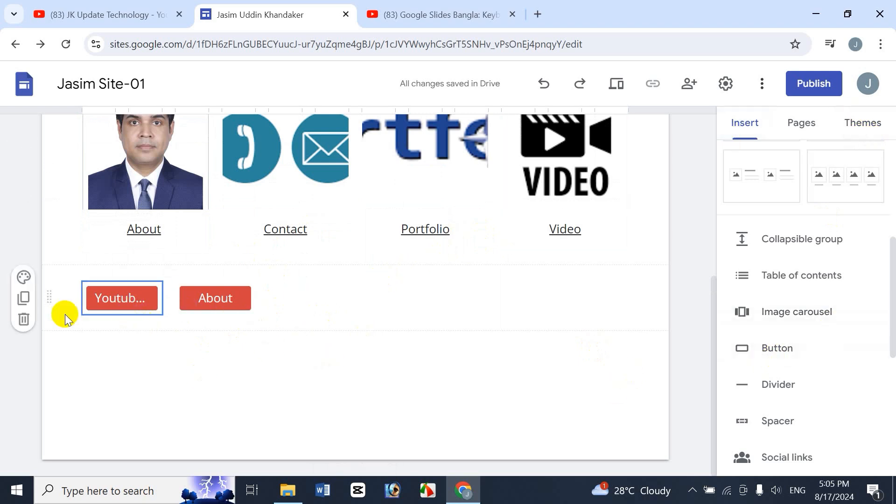
Step: Delete the section that holds the Youtube Channel and About buttons
click(92, 300)
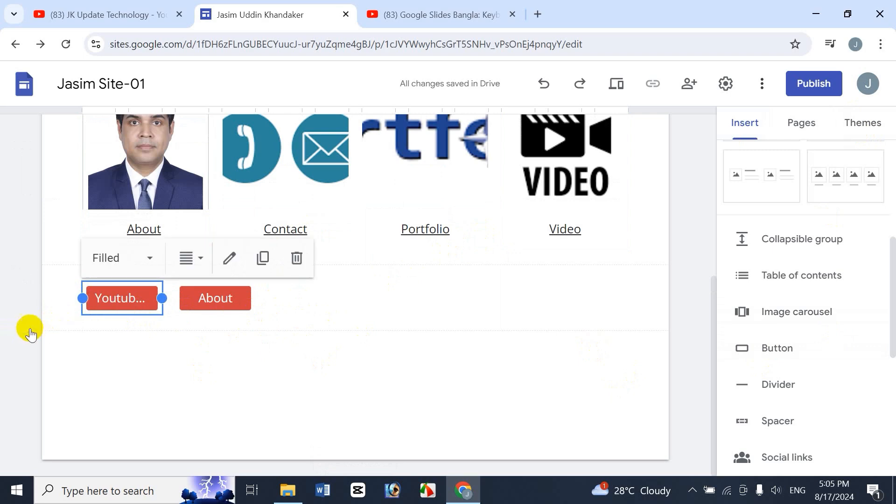
click(23, 319)
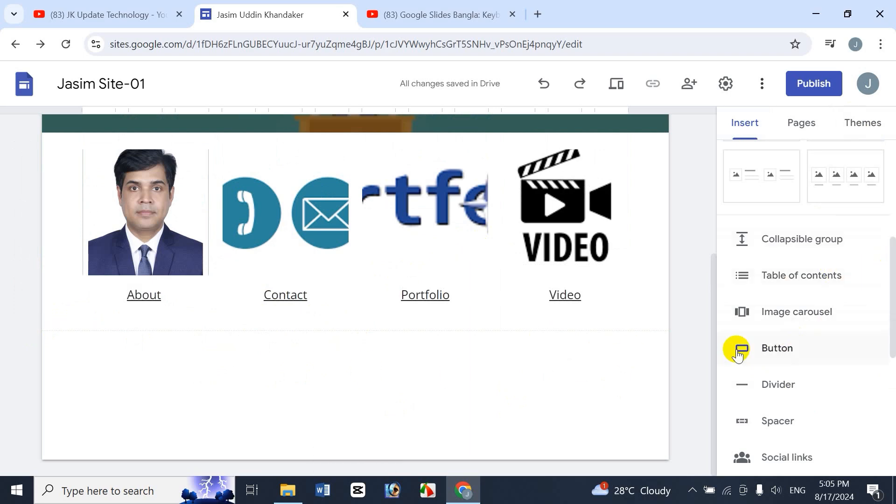
Step: Add a divider below the page links, followed by a layout block with two images and side text
click(778, 385)
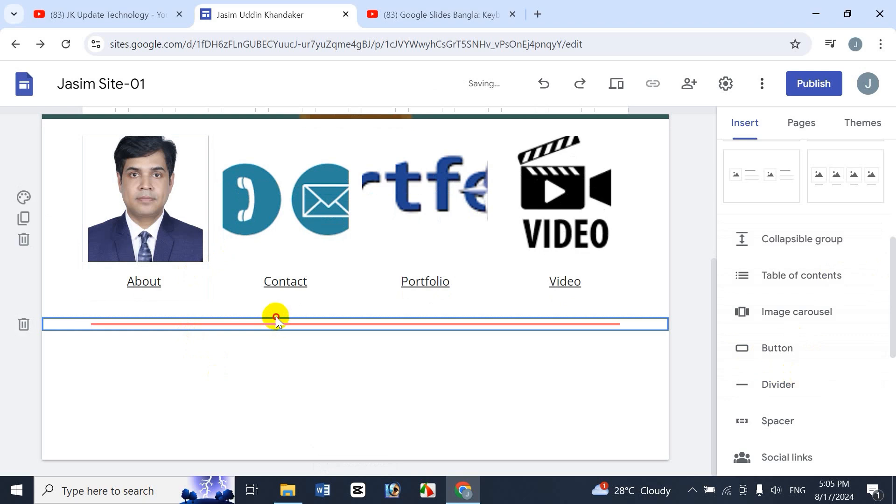
click(266, 355)
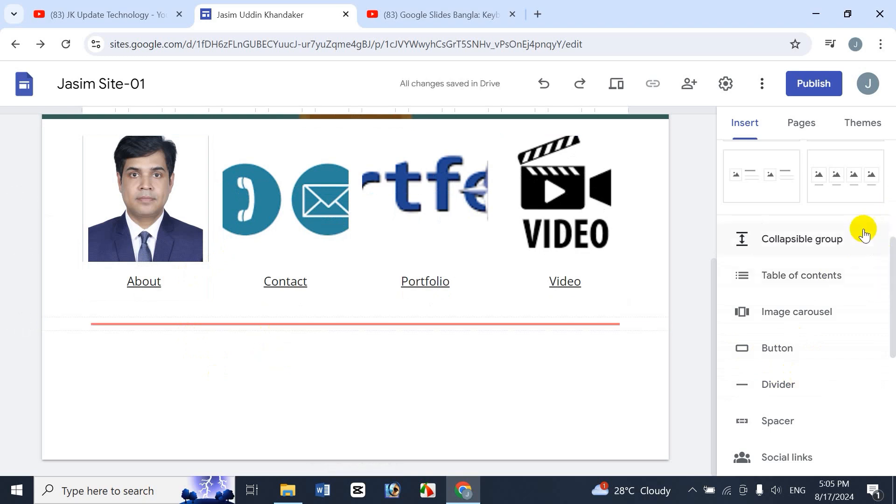
click(759, 189)
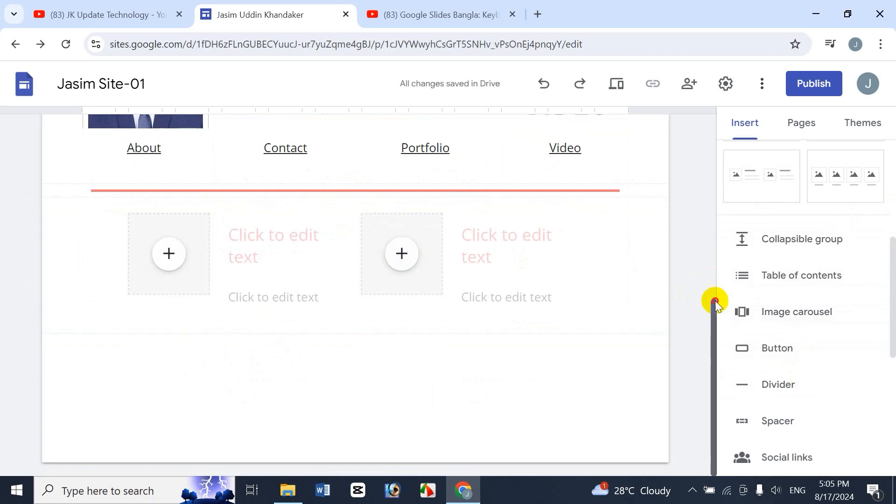
scroll(686, 285, up, 1)
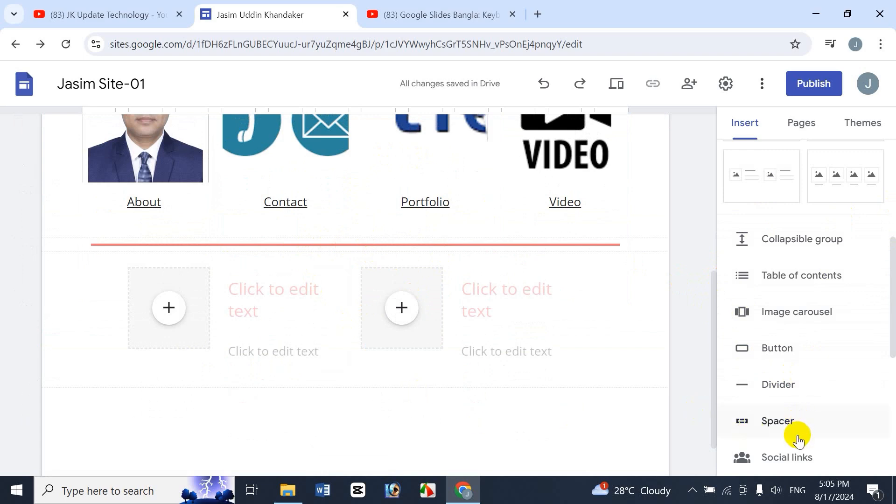
Step: Add a spacer below the two-image block, followed by a layout block with four captioned images
click(772, 420)
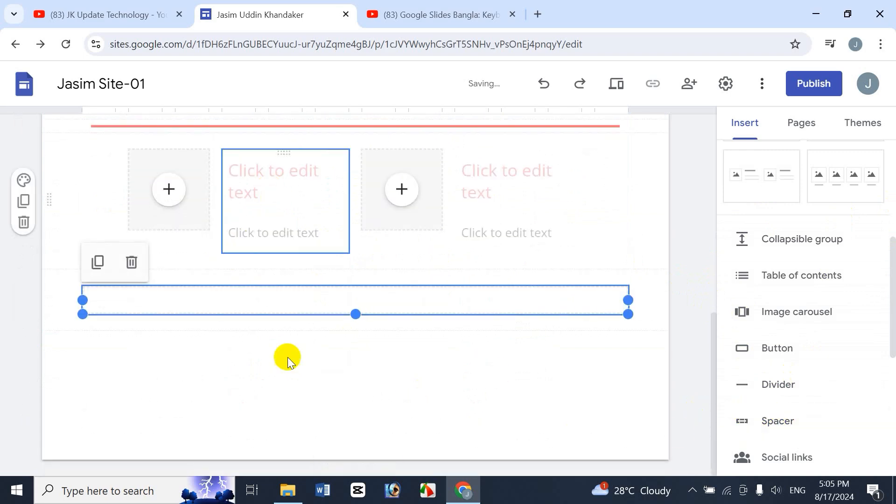
click(287, 376)
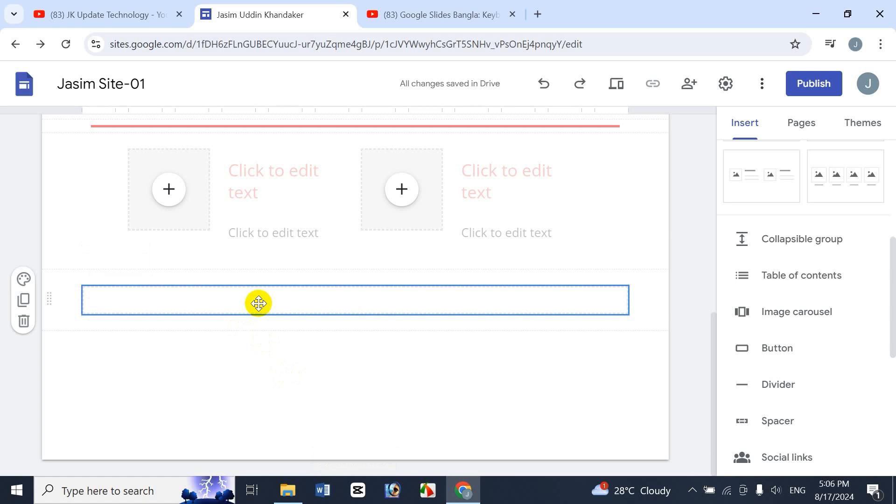
click(852, 186)
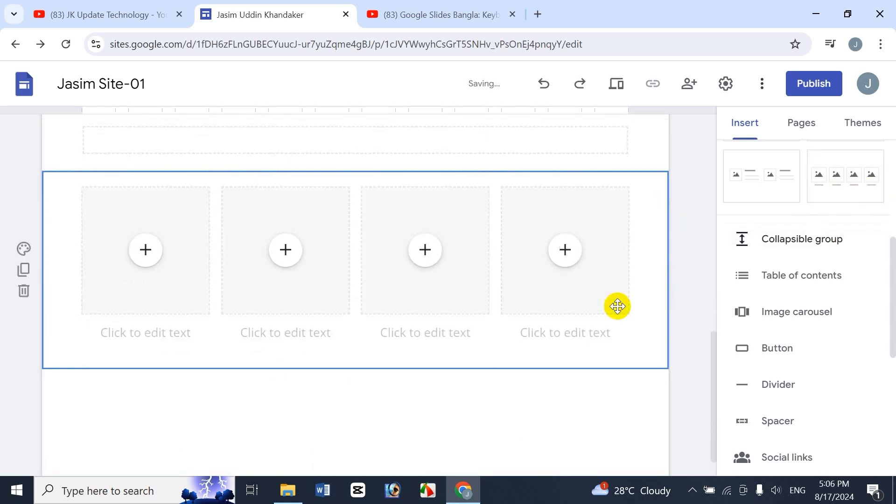
drag(712, 356, 703, 321)
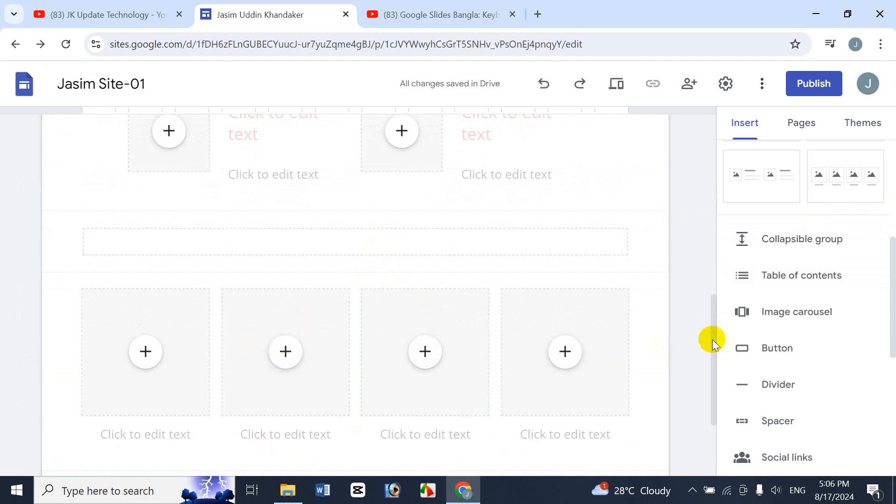
drag(712, 340, 705, 297)
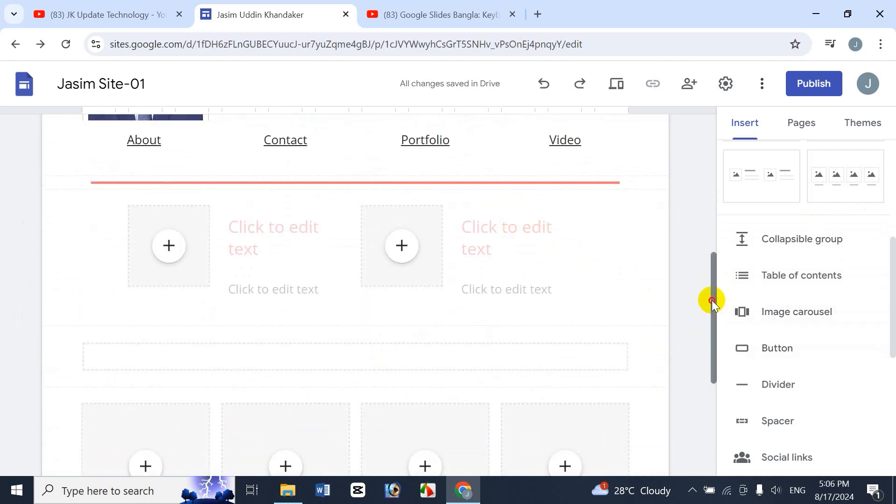
scroll(712, 303, down, 1)
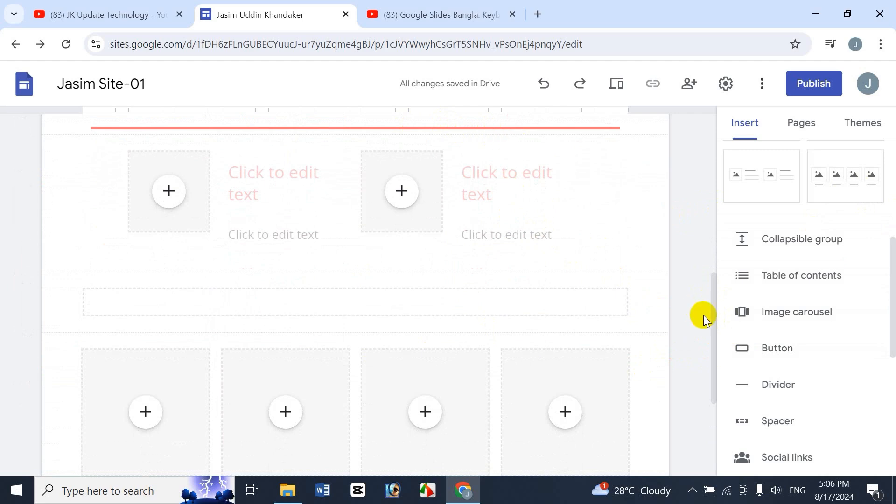
scroll(710, 310, down, 2)
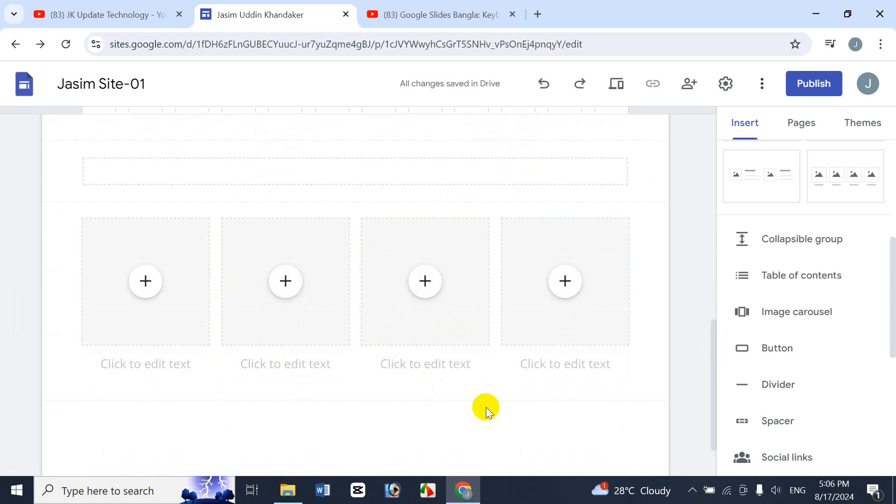
Step: Begin a social links element, using the facebook image as the first icon and facebook.com/jkonlineshop as its link
drag(892, 332, 888, 365)
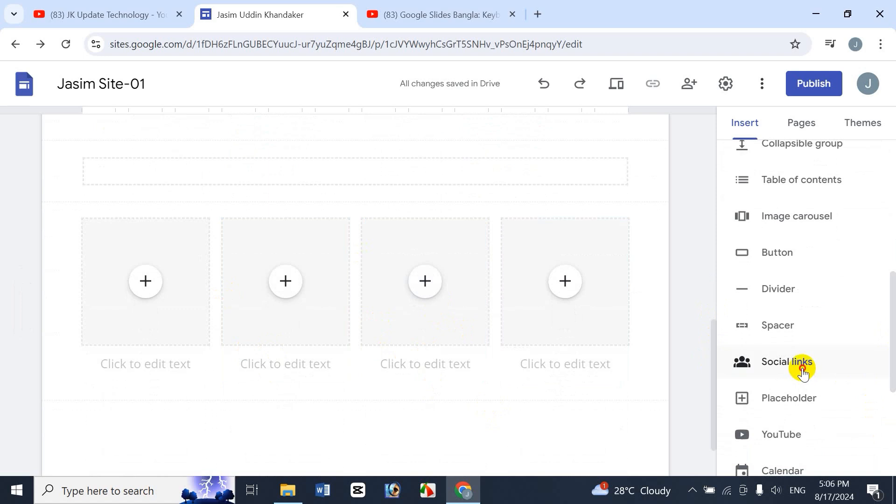
click(803, 371)
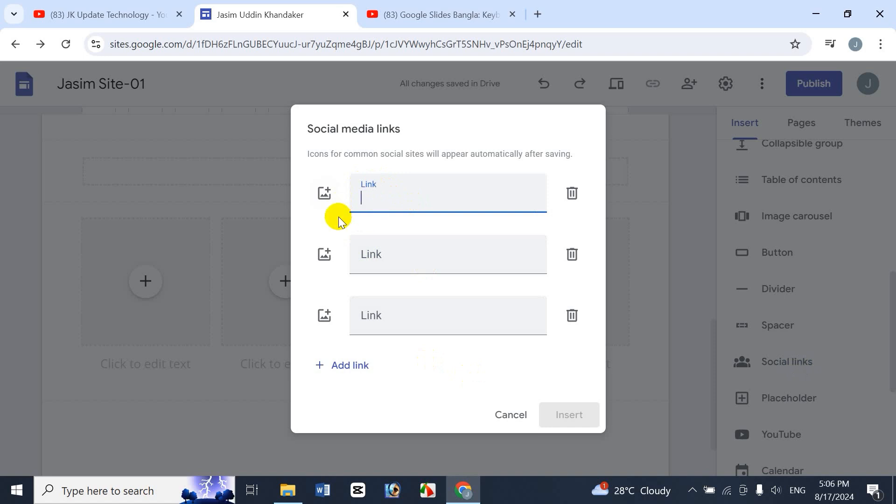
click(328, 199)
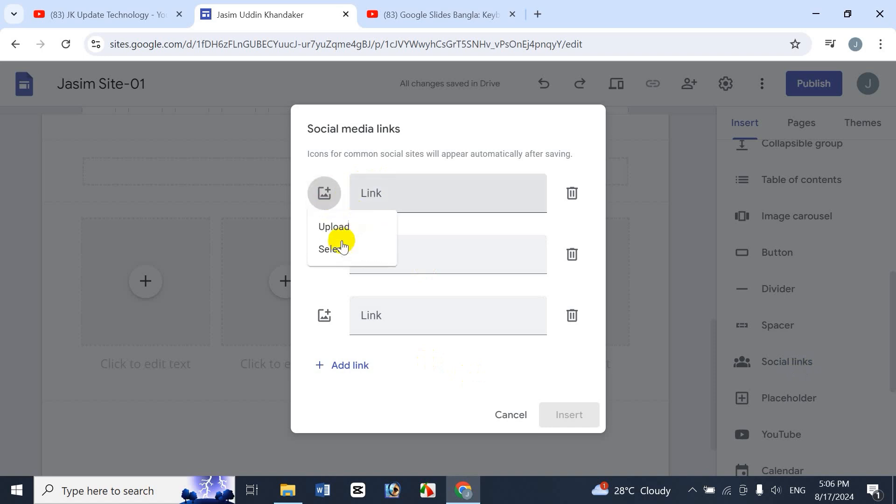
click(348, 226)
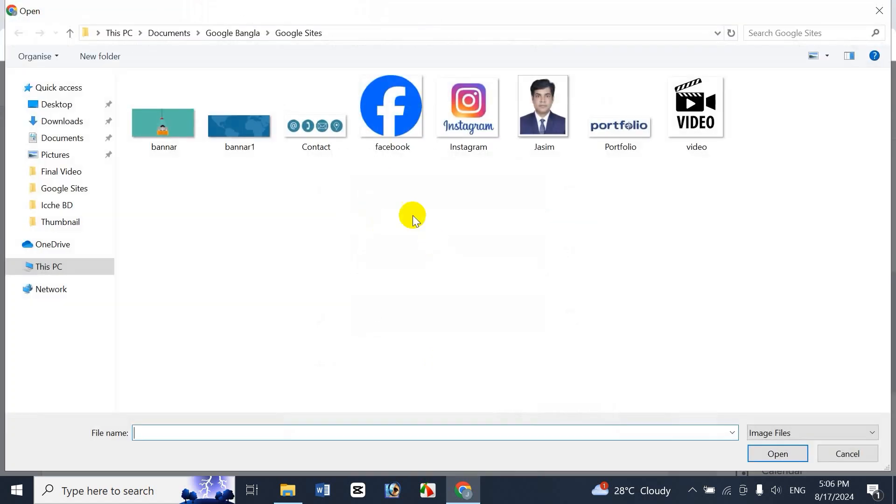
click(778, 451)
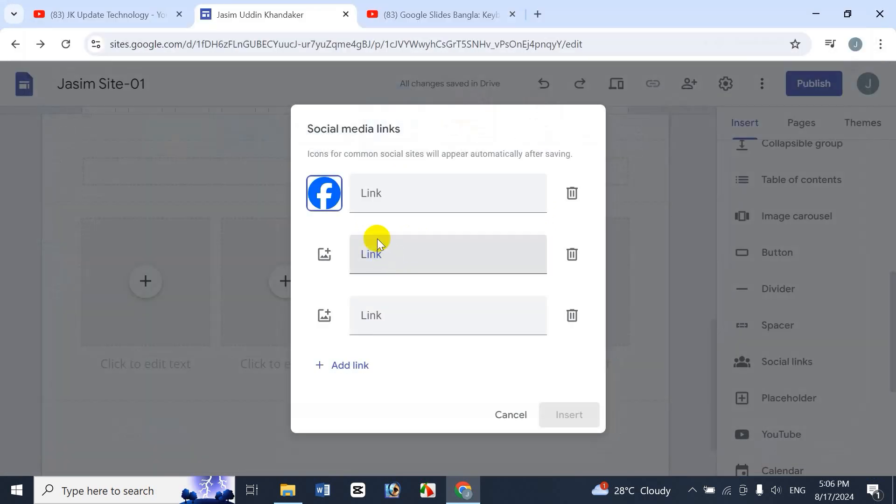
click(386, 200)
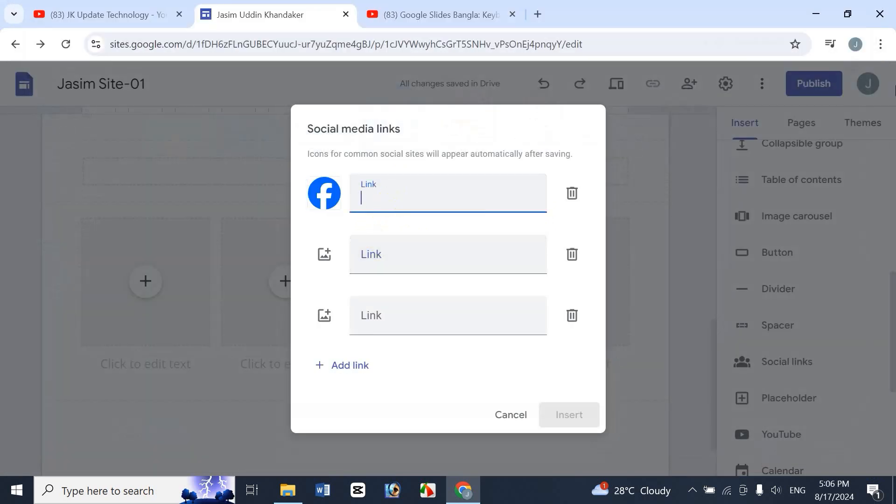
text(facebook.com/jkonlineshop)
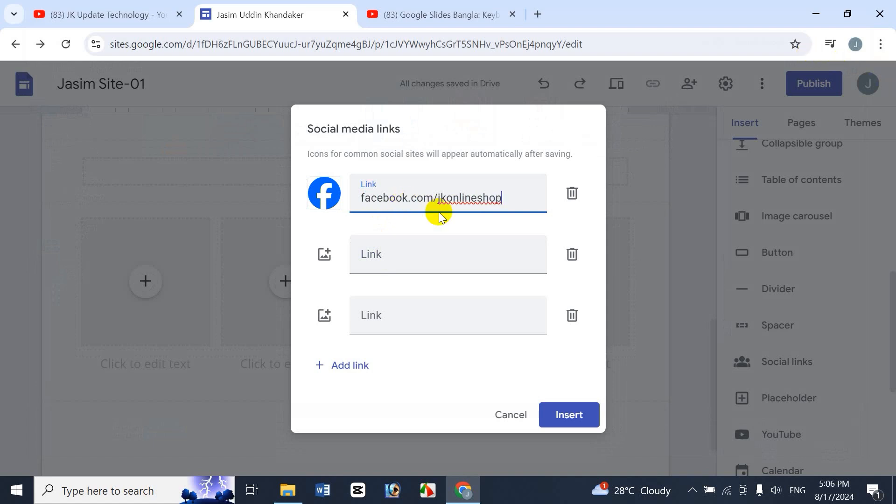
Step: Give the second social link the Instagram image and the link instagram.com/jkonlineshop
click(323, 256)
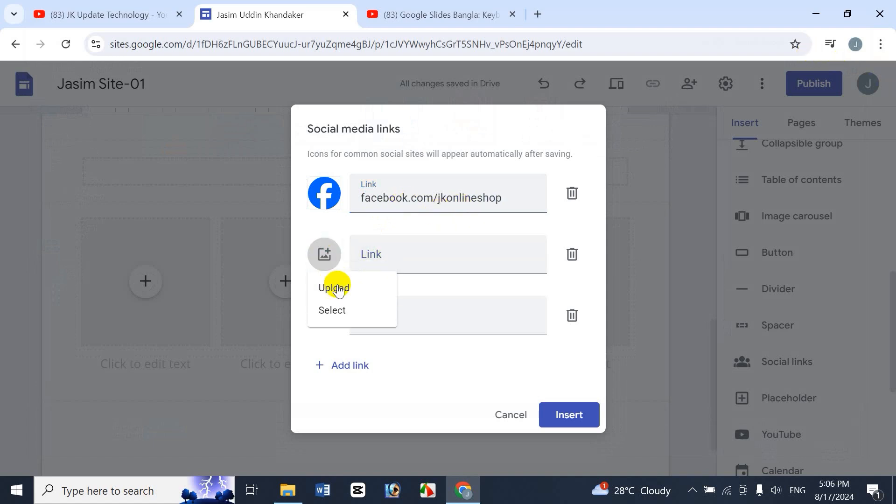
click(339, 289)
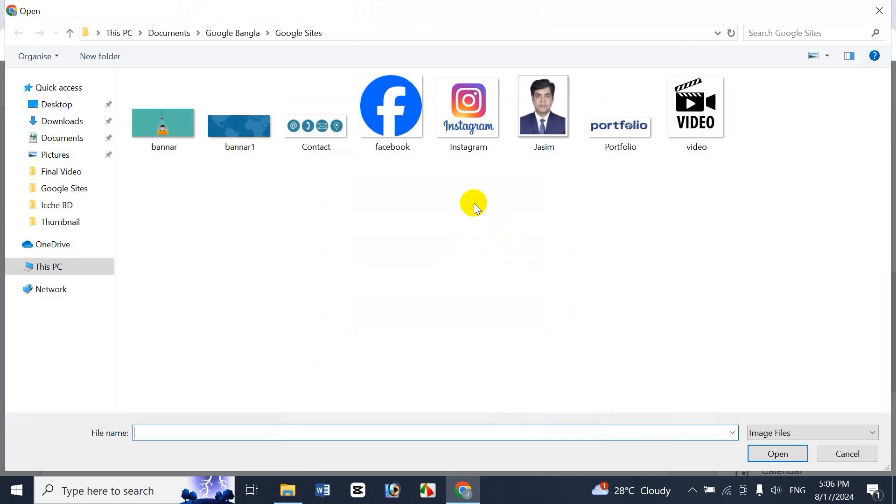
click(468, 114)
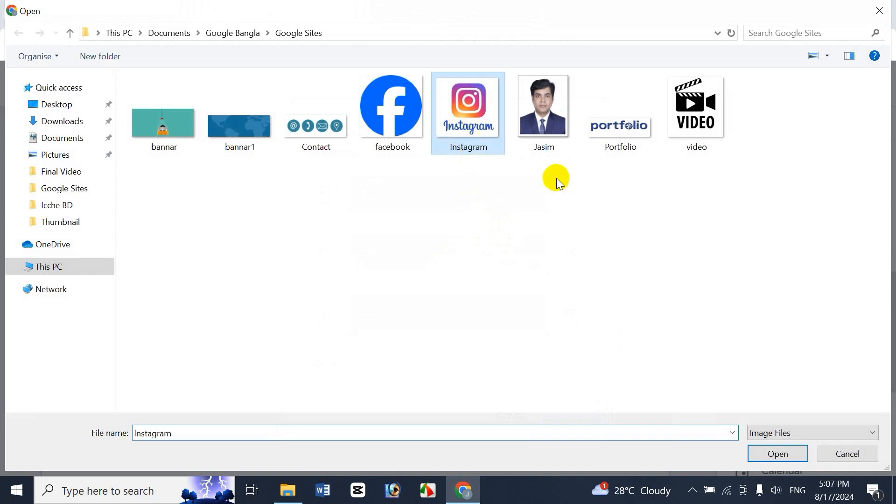
click(778, 454)
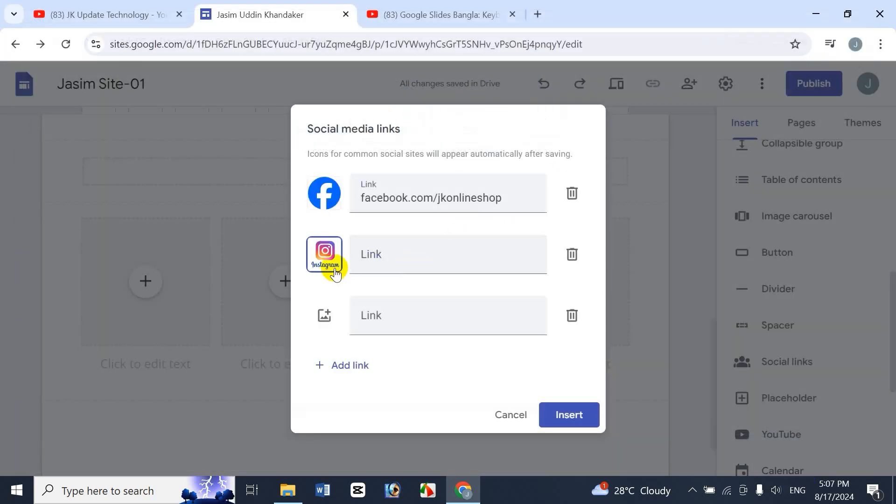
click(457, 252)
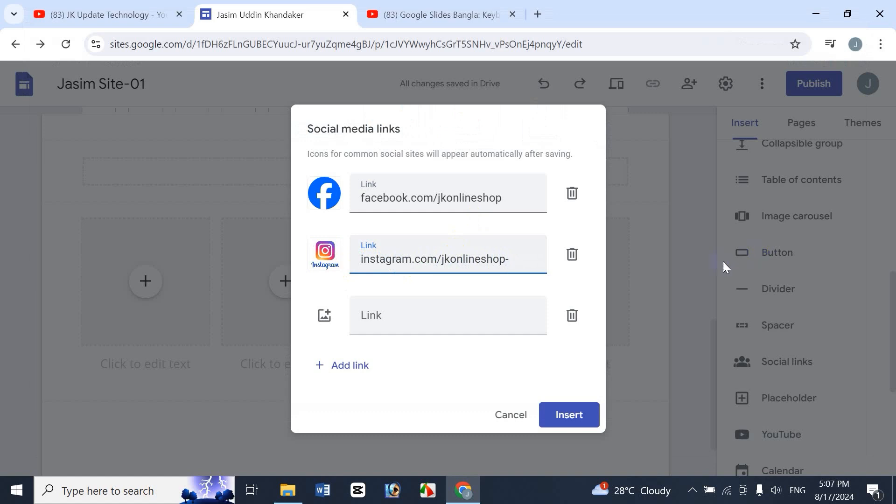
Step: Add an empty fourth link row and insert the social links below the four-image block
click(351, 366)
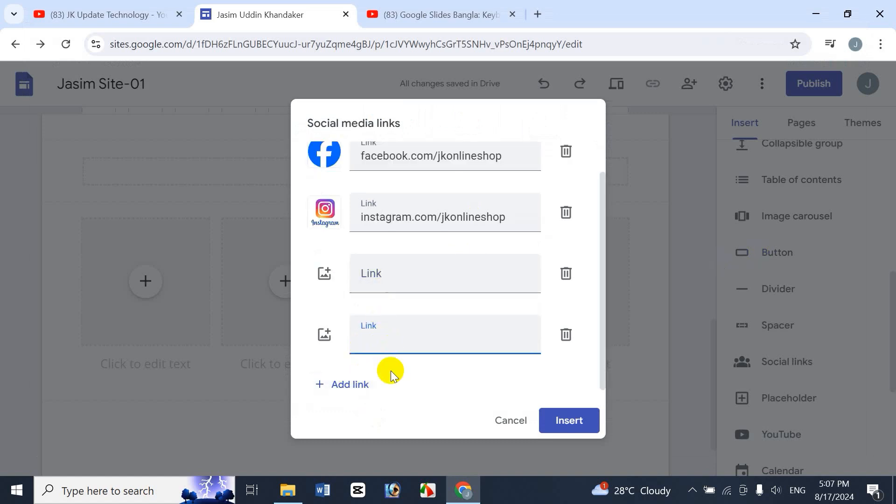
click(558, 422)
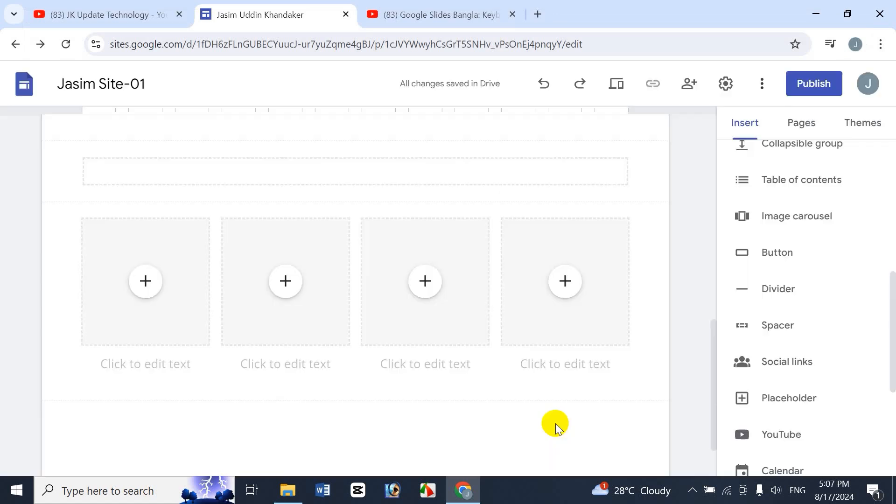
click(220, 377)
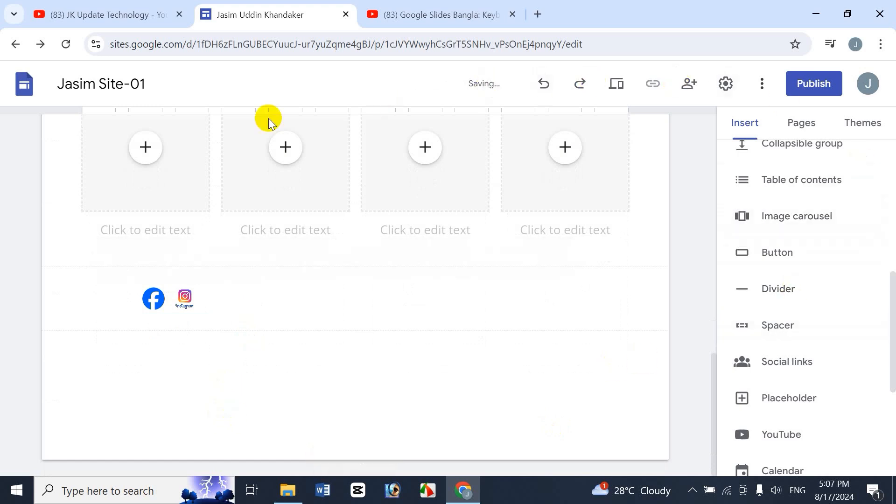
Step: Set the icon size of the inserted social links to Large
click(152, 299)
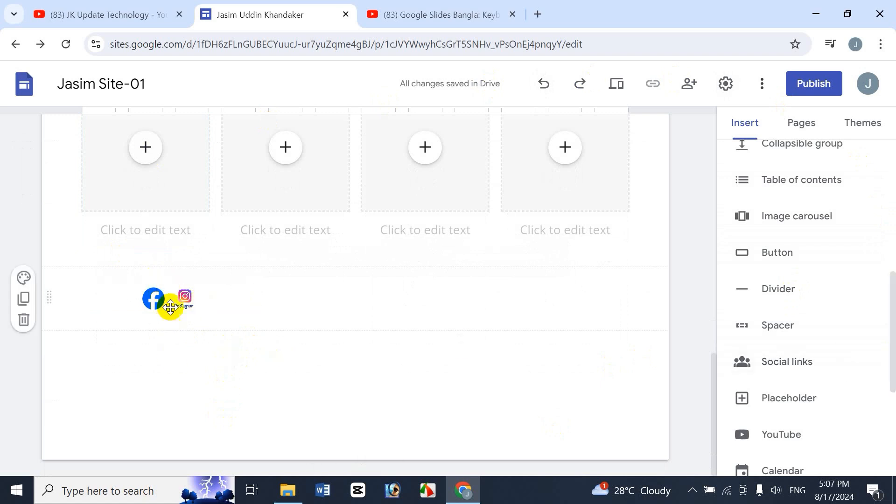
click(166, 306)
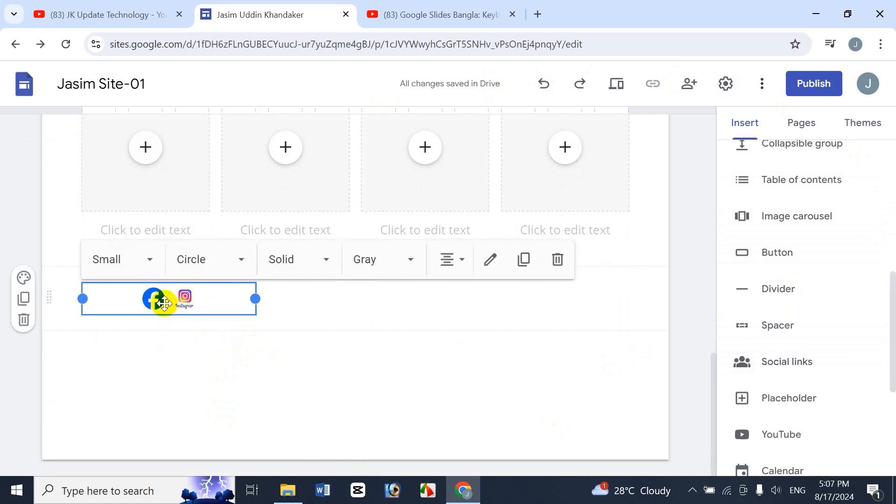
click(149, 264)
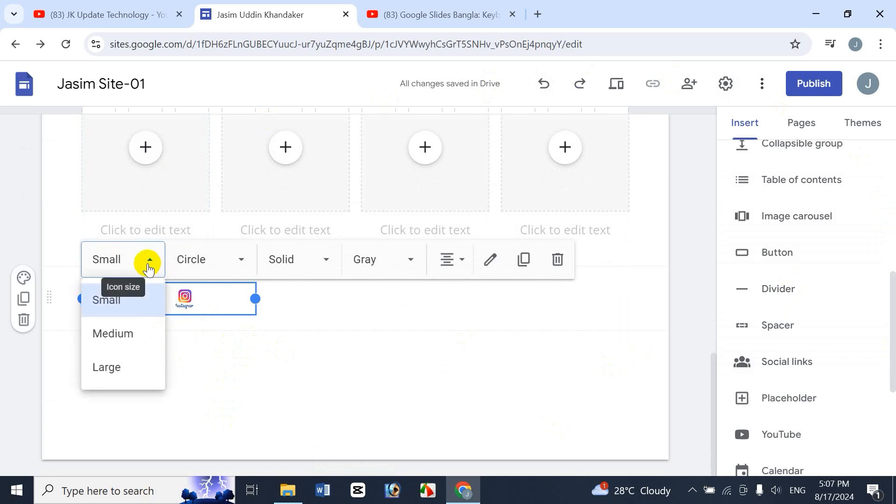
click(110, 370)
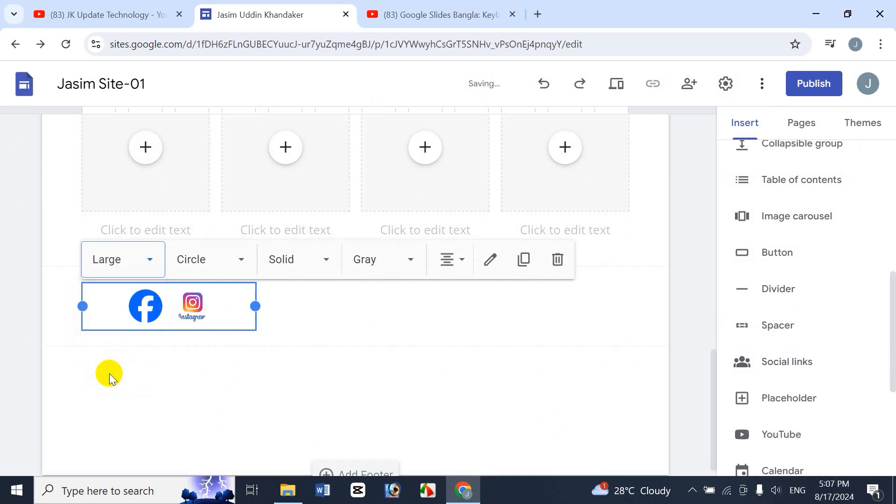
Step: Try the Square and No shape icon shapes on the social links and return to Circle
click(196, 259)
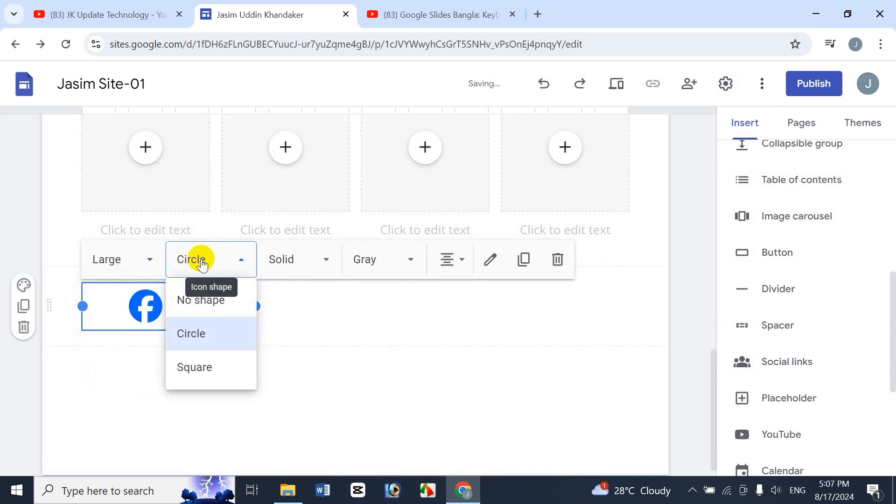
click(195, 367)
click(210, 257)
click(212, 298)
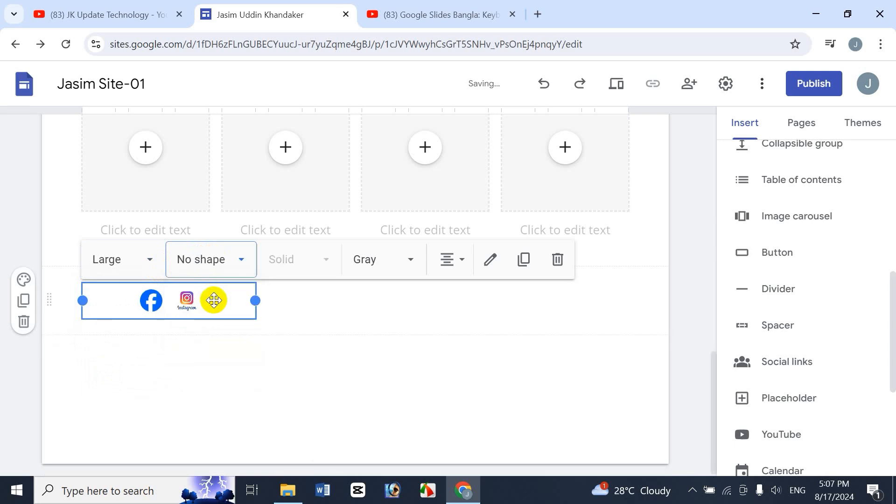
click(226, 258)
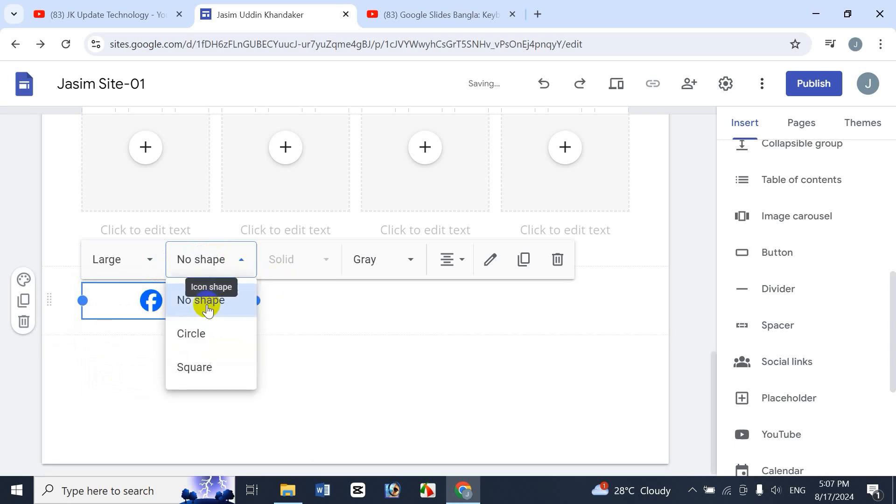
click(193, 333)
Step: Set the social icons' style to Outline and their color to Black
click(309, 258)
click(303, 344)
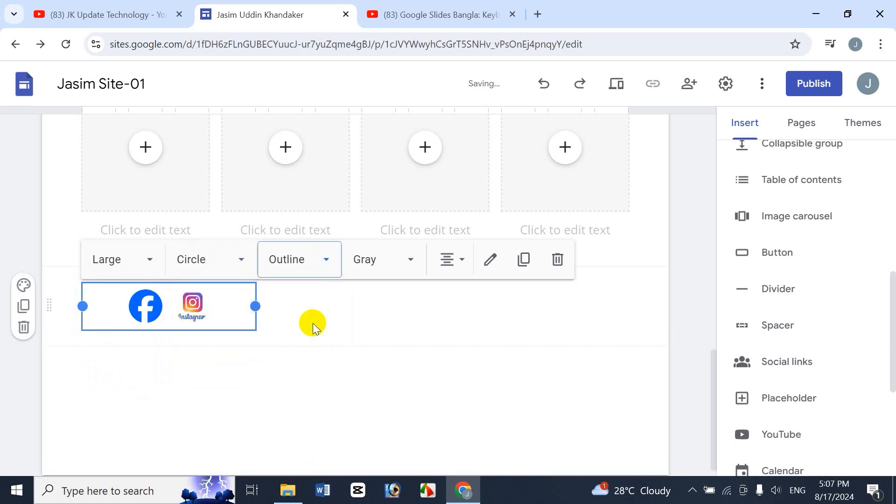
click(372, 258)
click(376, 344)
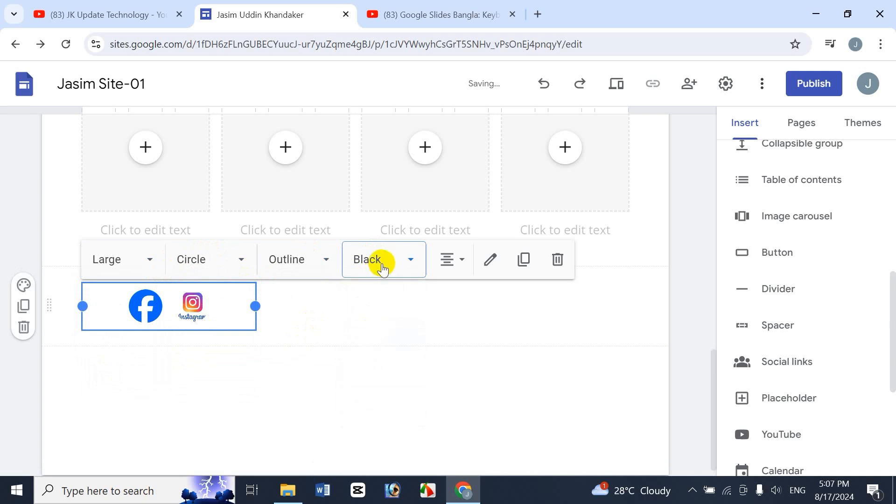
Step: Examine the alignment options and the link editor of the social links, leaving both without changes
click(444, 261)
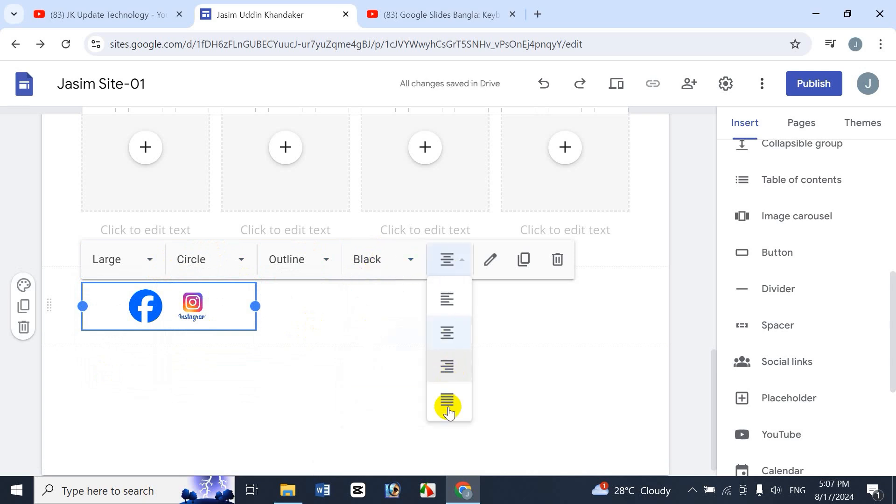
click(491, 261)
click(504, 382)
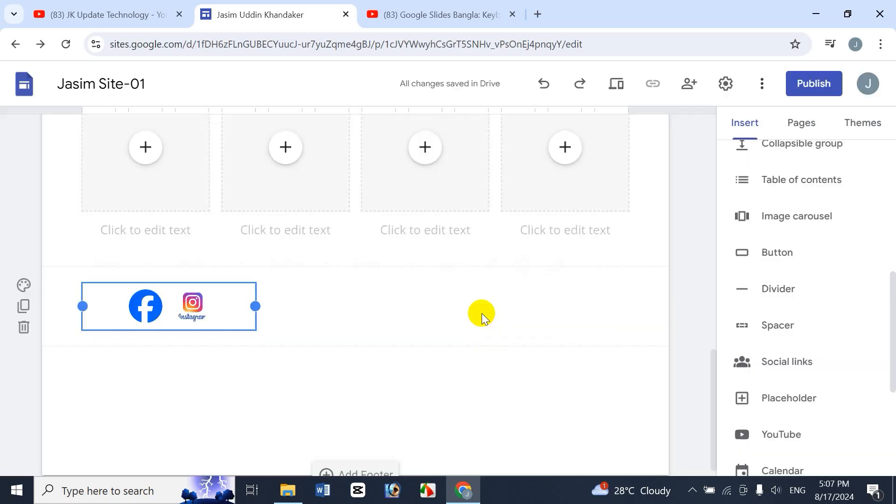
click(487, 266)
click(504, 383)
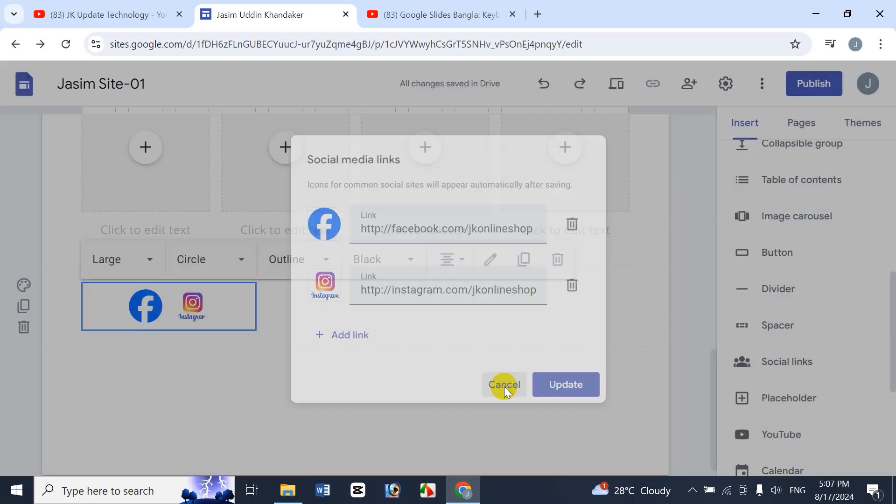
Step: Delete the social links element with the Facebook and Instagram icons
click(560, 259)
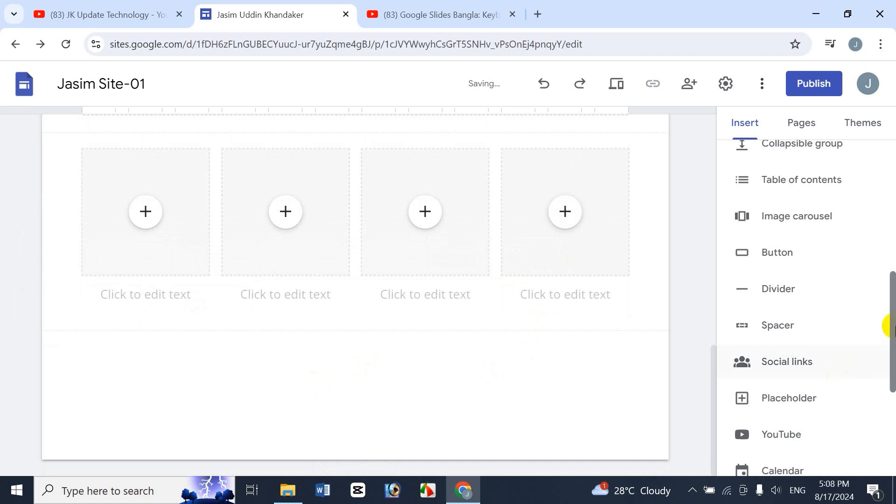
Step: Insert a placeholder below the four-image layout block and open its content options
drag(892, 322, 886, 354)
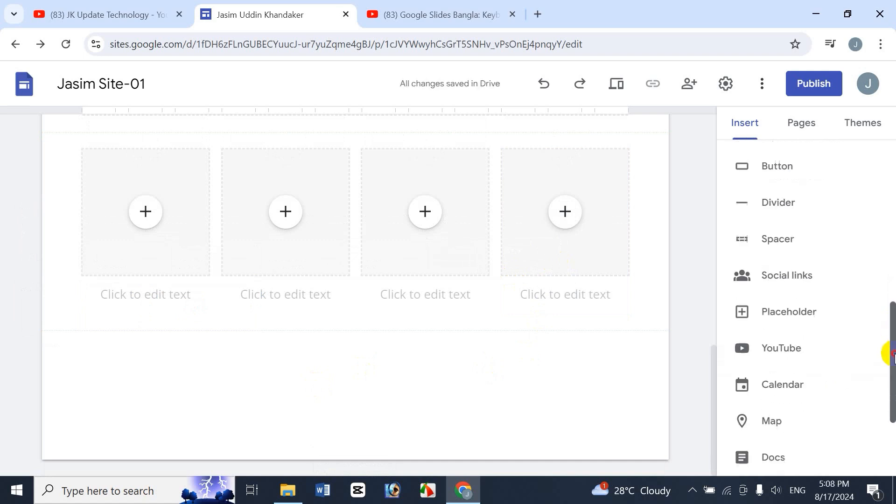
click(789, 308)
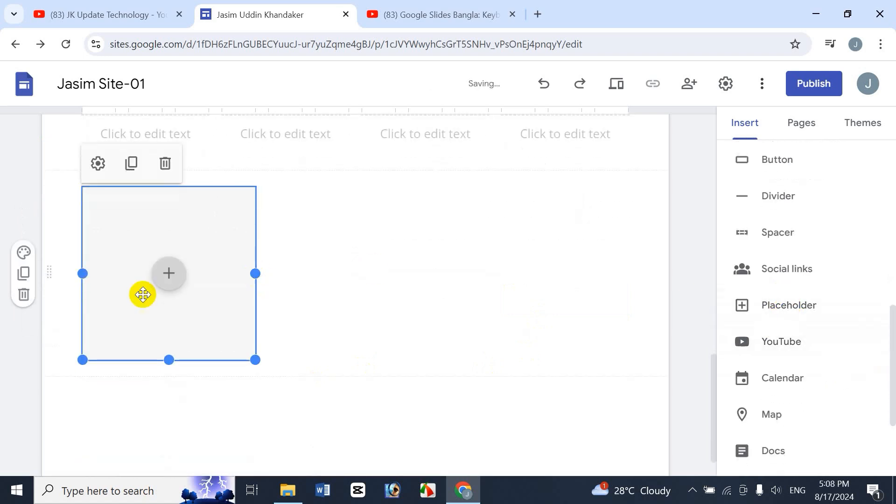
click(168, 279)
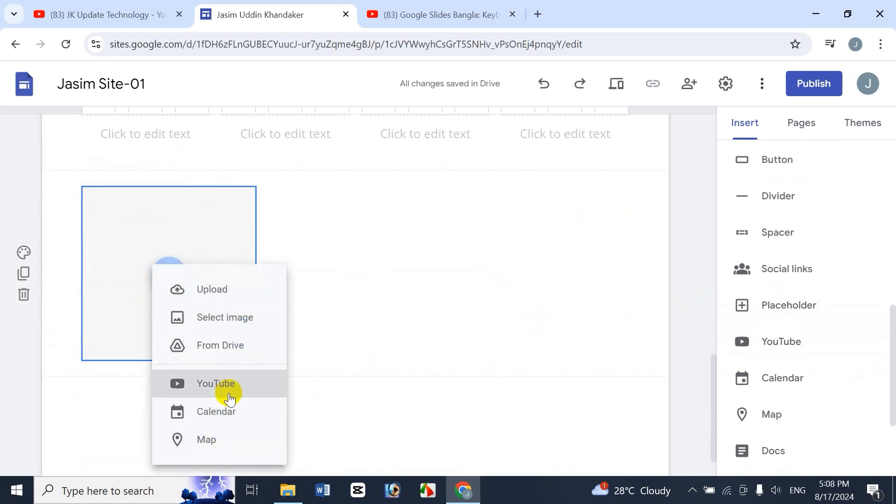
Step: Fill the placeholder with the Checkbox Grid form from Drive and enlarge the embedded form in height and width
click(229, 346)
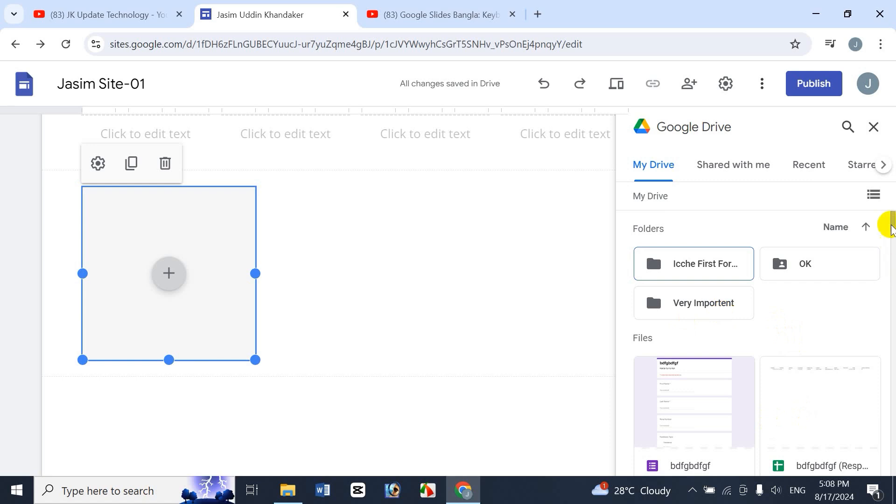
scroll(889, 227, down, 3)
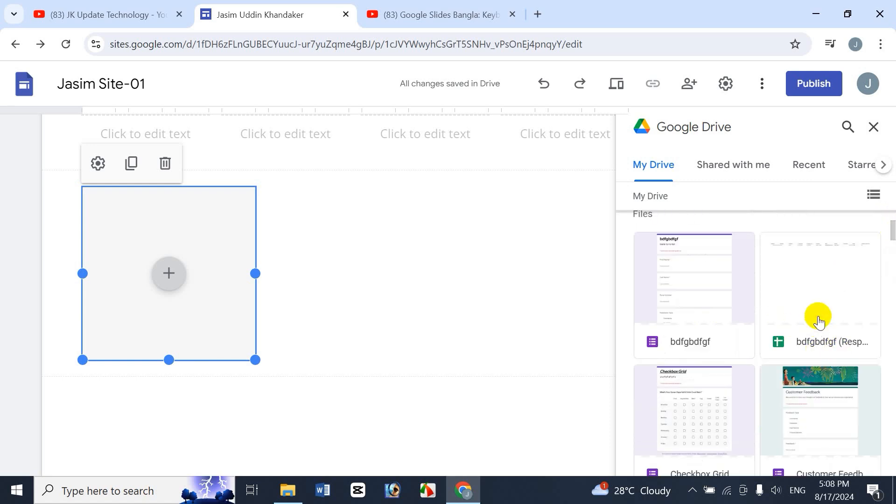
drag(892, 236, 890, 244)
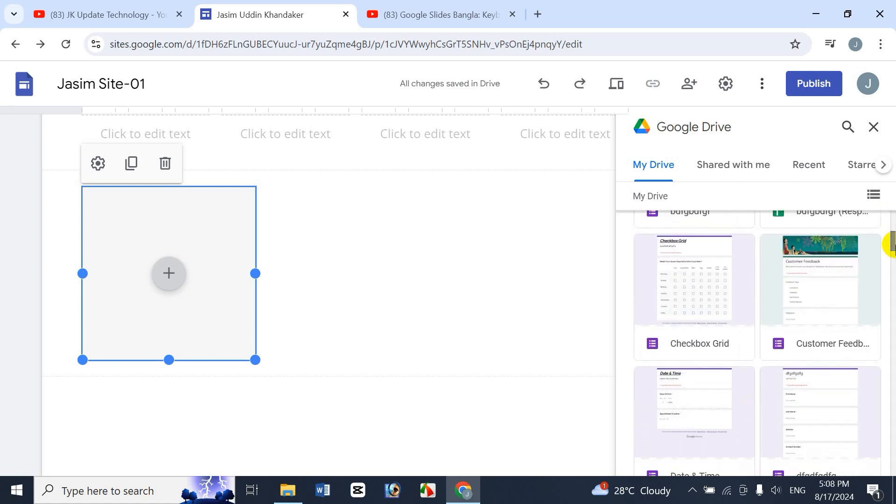
click(700, 289)
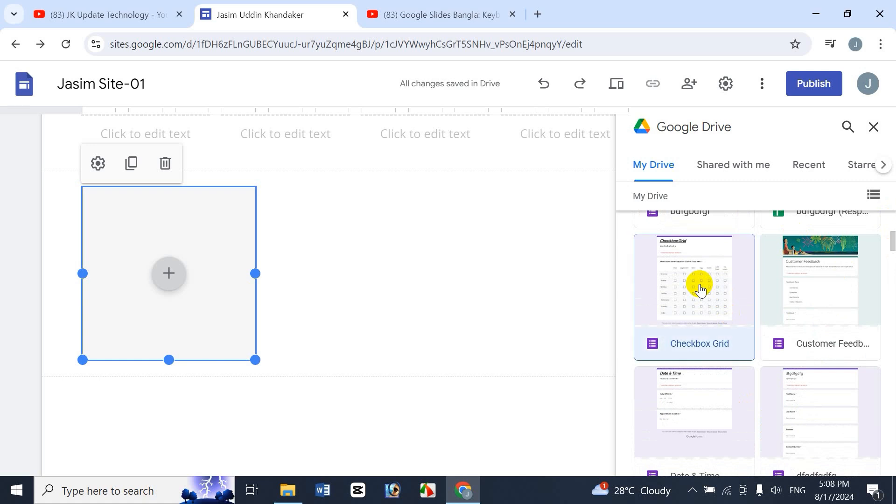
click(872, 452)
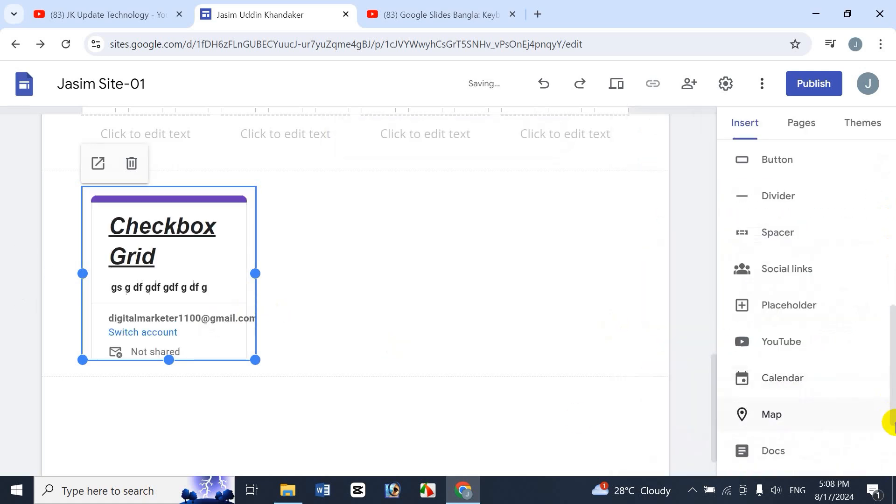
drag(255, 360, 323, 438)
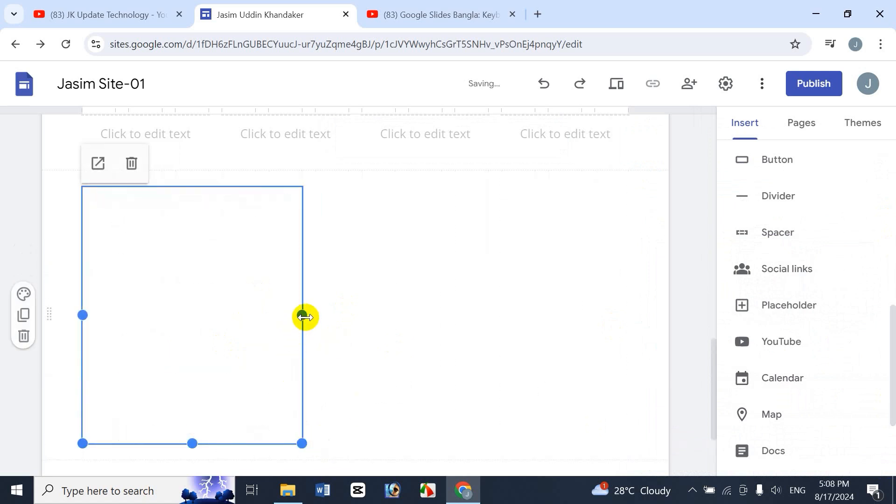
drag(304, 316, 428, 316)
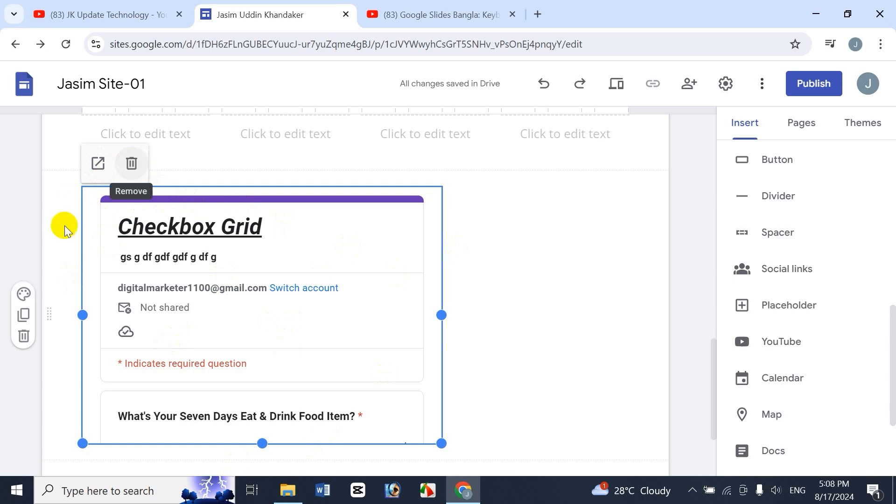
Step: Duplicate the Checkbox Grid form's section and set the copy's section color to Style 3
click(24, 319)
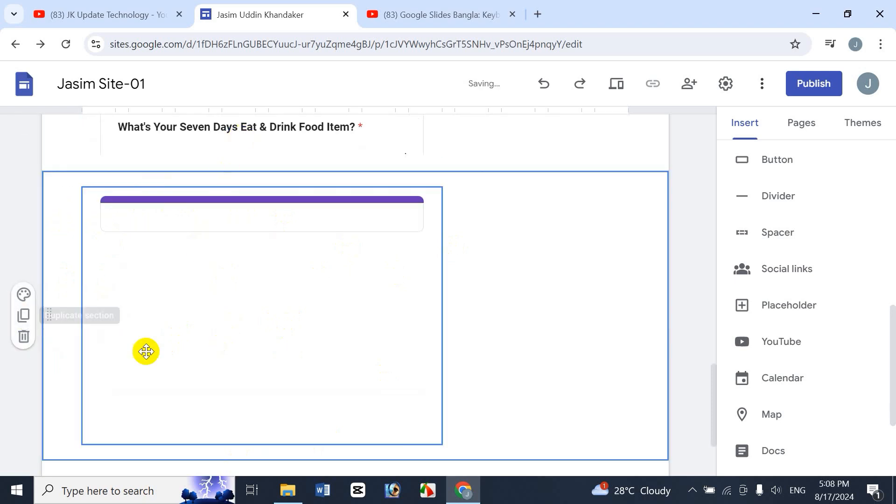
click(24, 295)
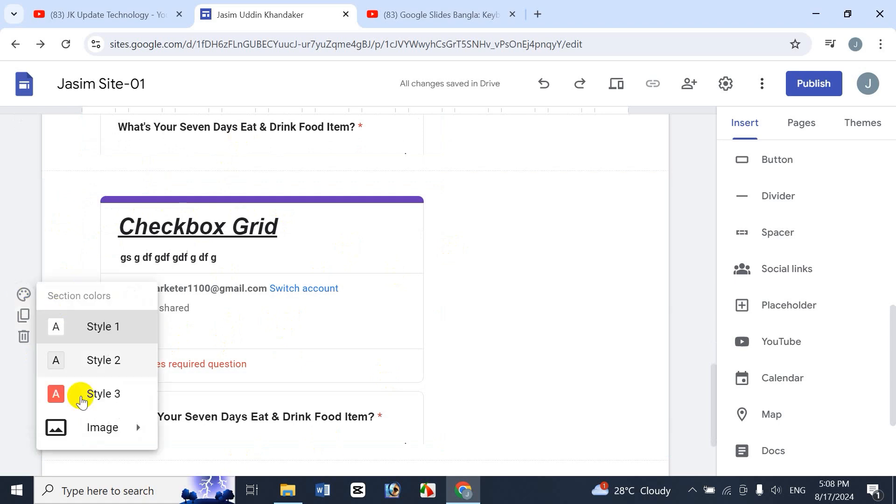
click(81, 398)
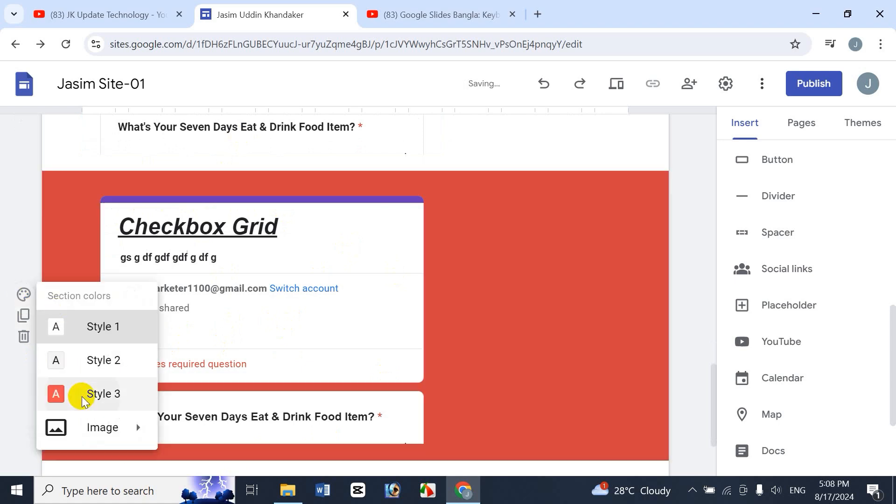
Step: Delete the Style 3 copy and the original Checkbox Grid section
click(23, 337)
click(24, 280)
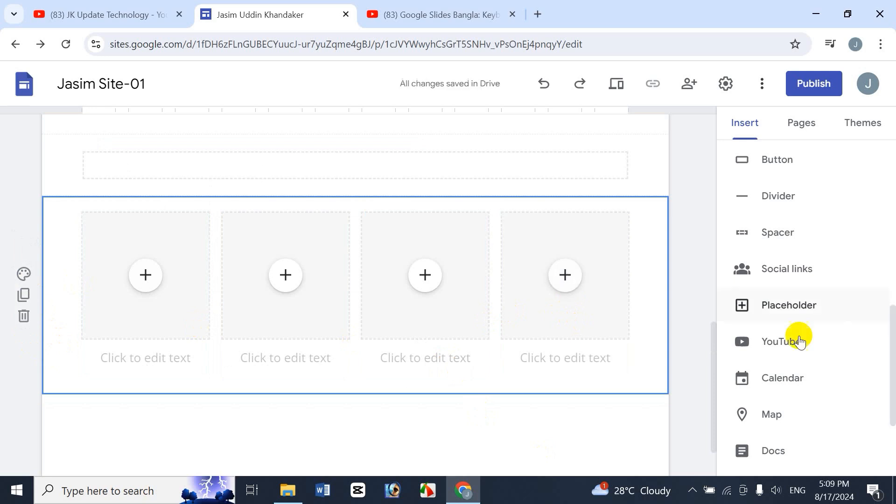
Step: Search YouTube for "icche bd", insert the "Audio Playback Controls In PowerPoint" video, and delete its section
drag(892, 354, 892, 378)
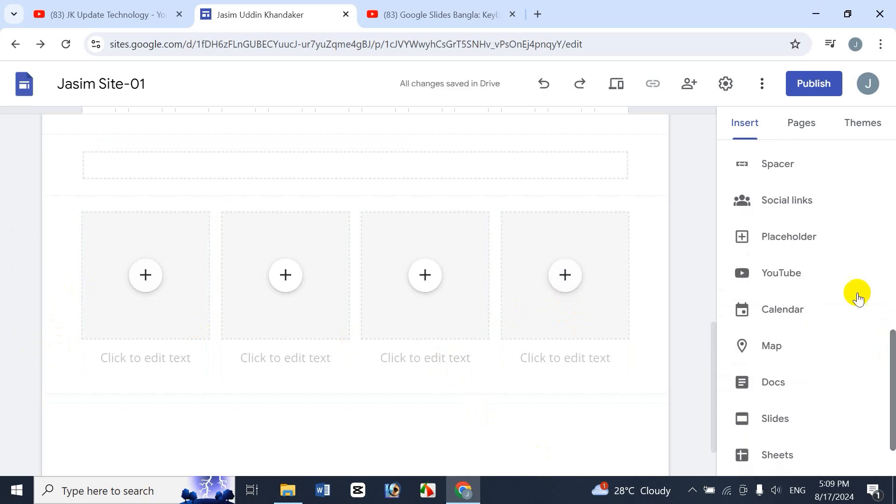
click(798, 278)
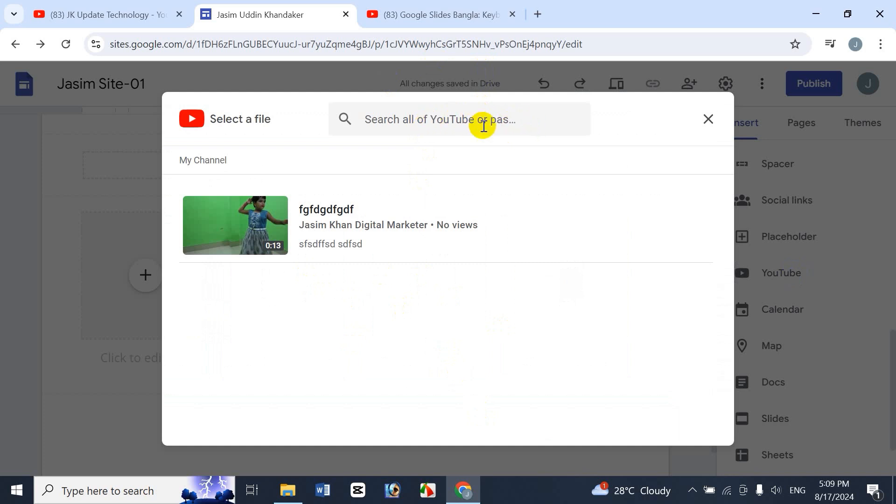
click(439, 124)
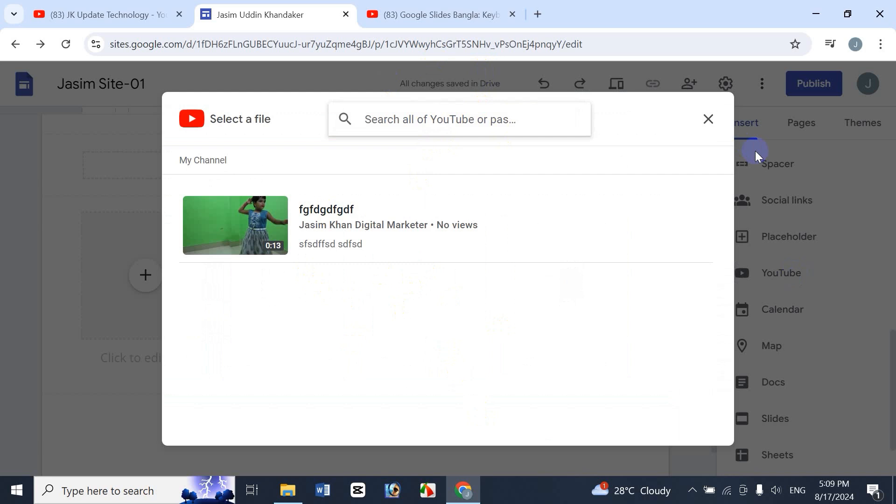
text(icche bd)
key(Return)
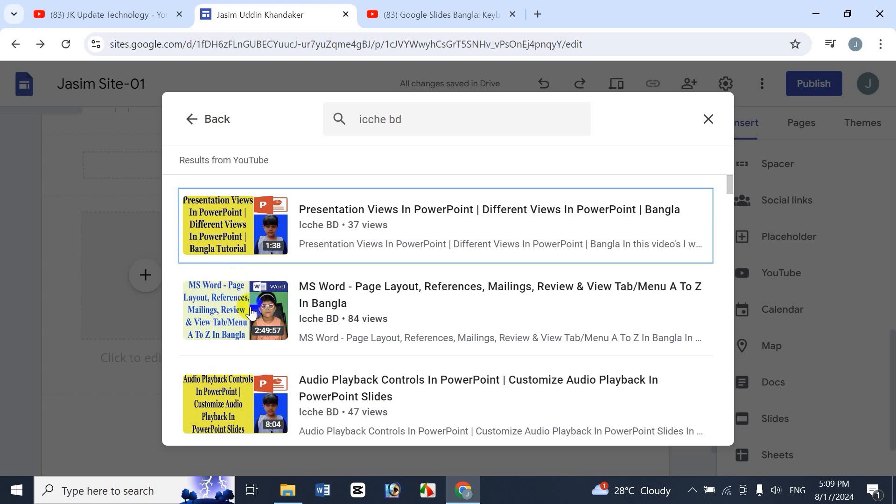
click(215, 391)
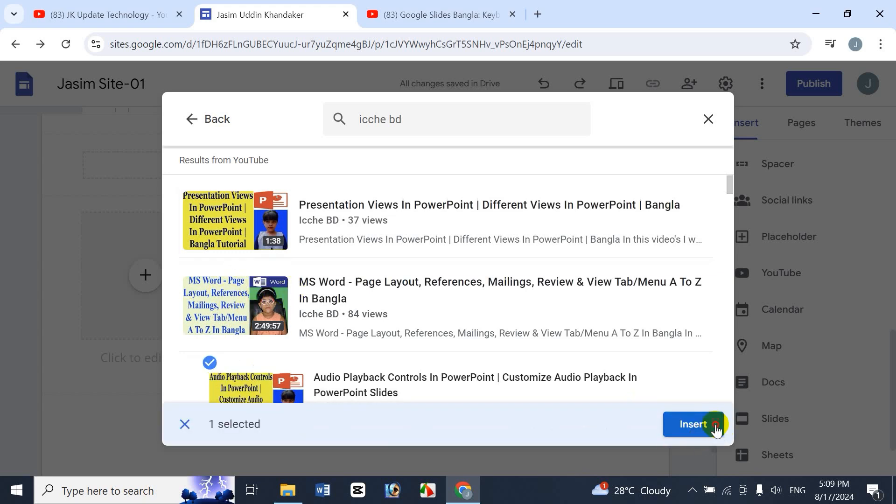
click(707, 425)
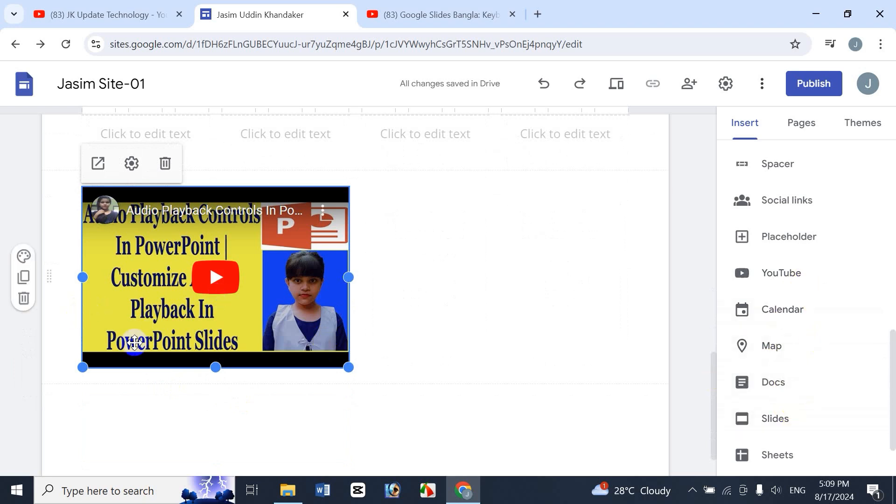
click(21, 299)
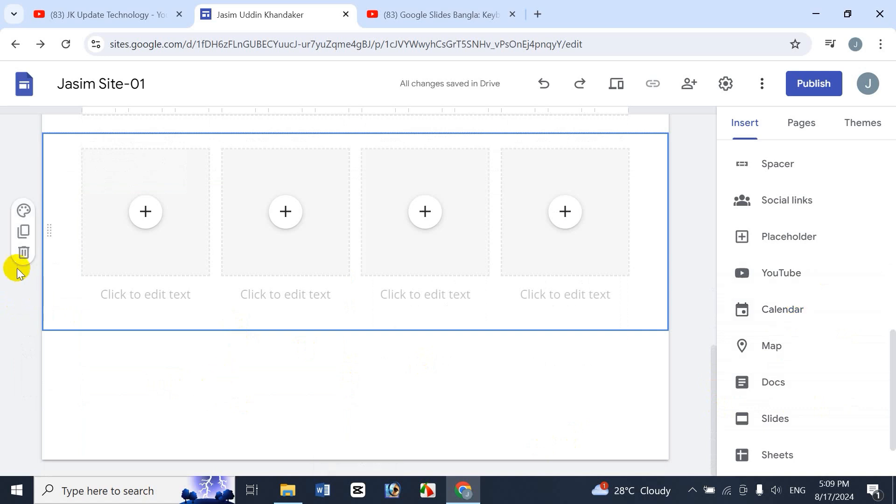
Step: Delete the four-image layout, the spacer, the two-image layout and the divider below the About, Contact, Portfolio and Video section
click(23, 252)
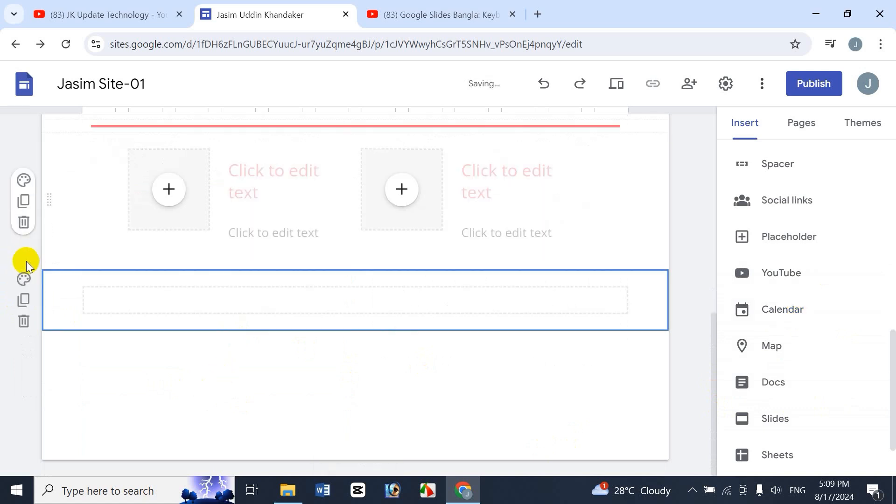
click(23, 321)
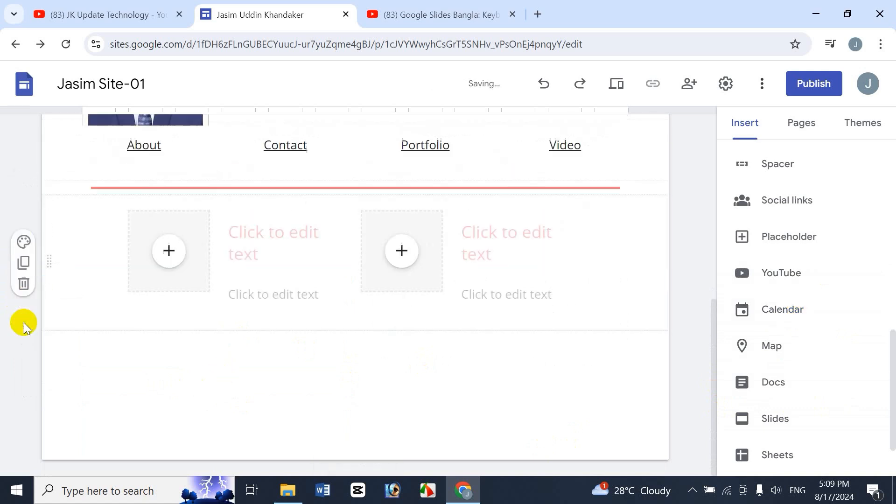
click(23, 292)
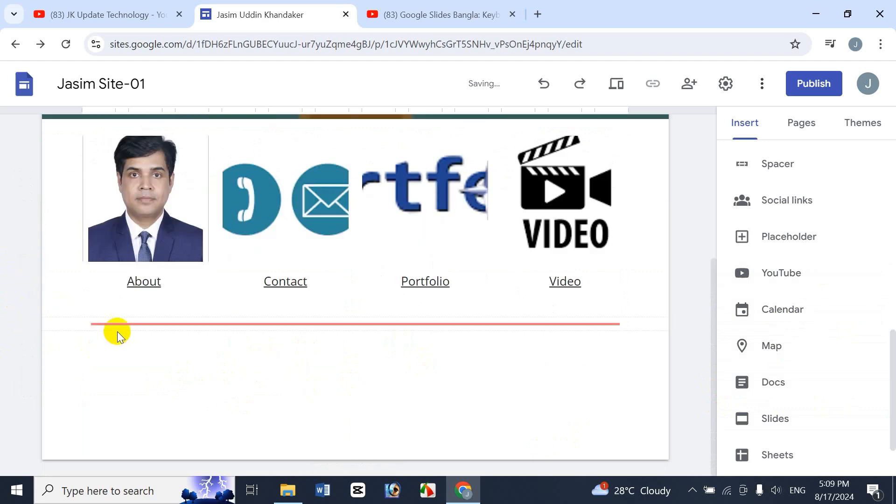
click(23, 327)
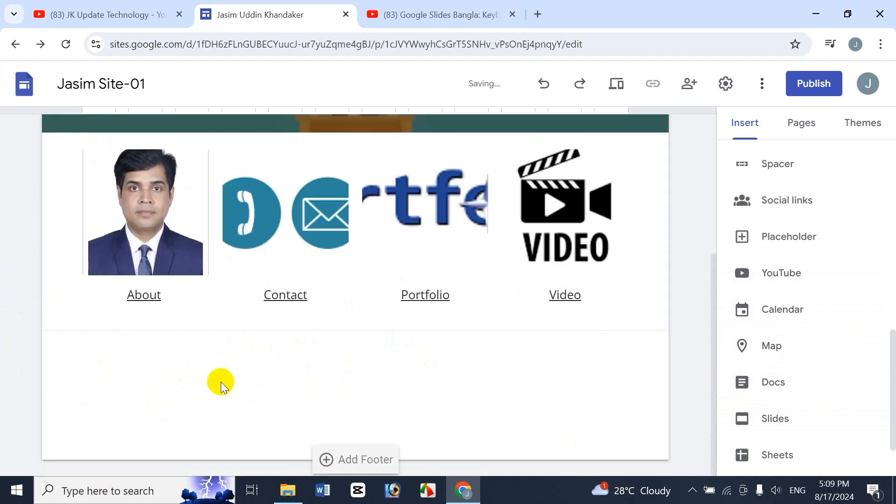
Step: Insert the Holidays in Bangladesh calendar below the About, Contact, Portfolio and Video section
click(806, 312)
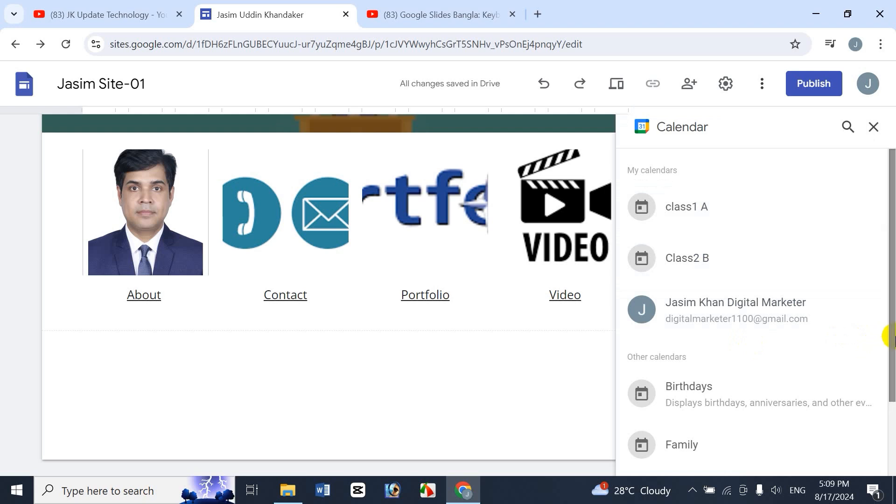
drag(892, 336, 740, 450)
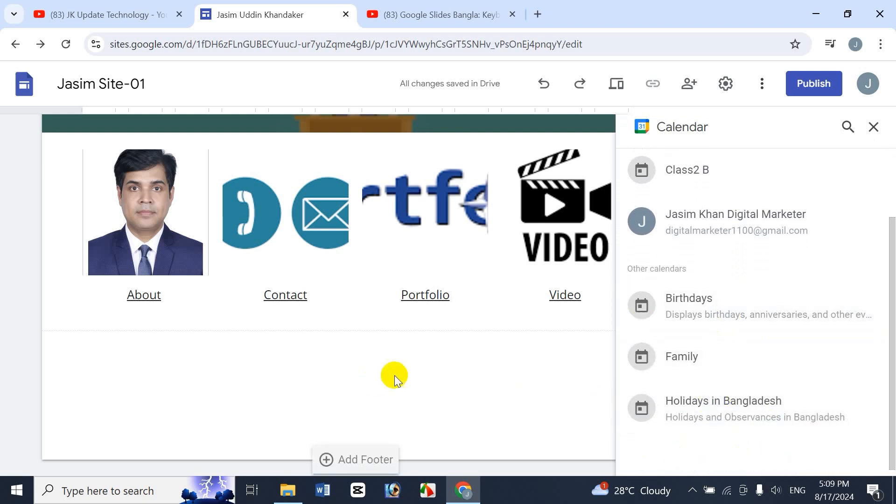
click(724, 404)
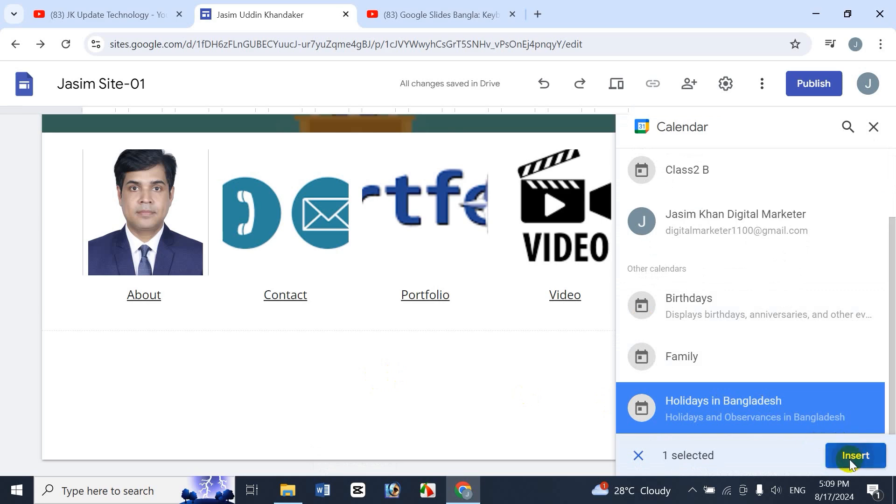
click(850, 457)
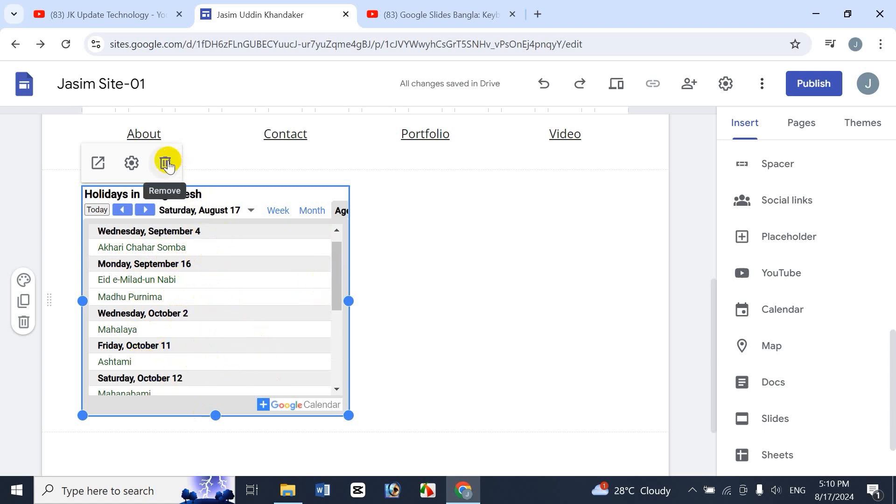
Step: Check the calendar's display settings without changing them and delete the calendar's section
click(132, 163)
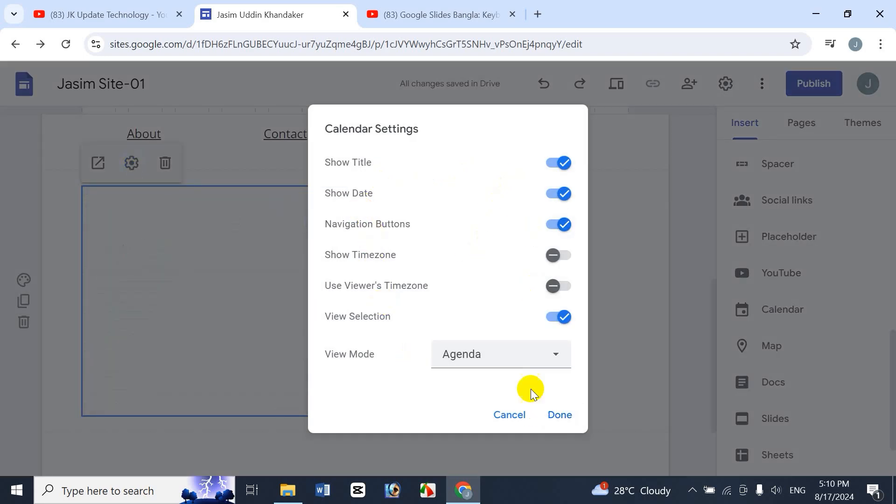
click(513, 415)
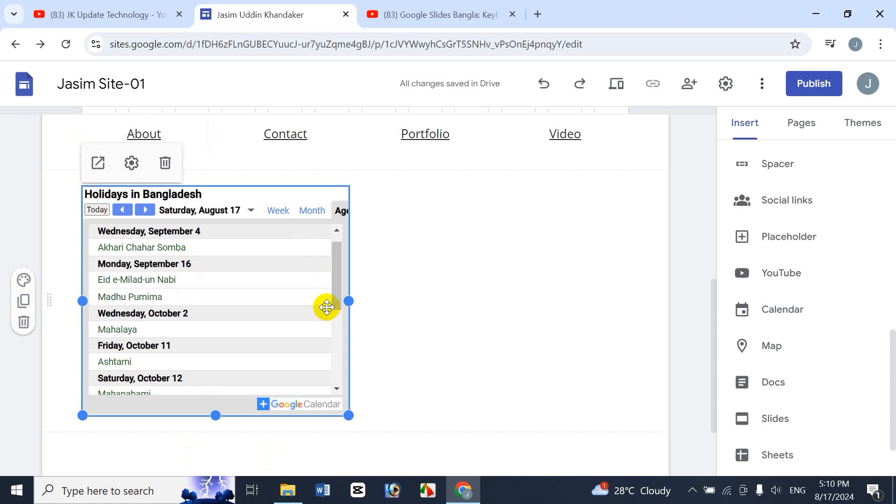
click(24, 325)
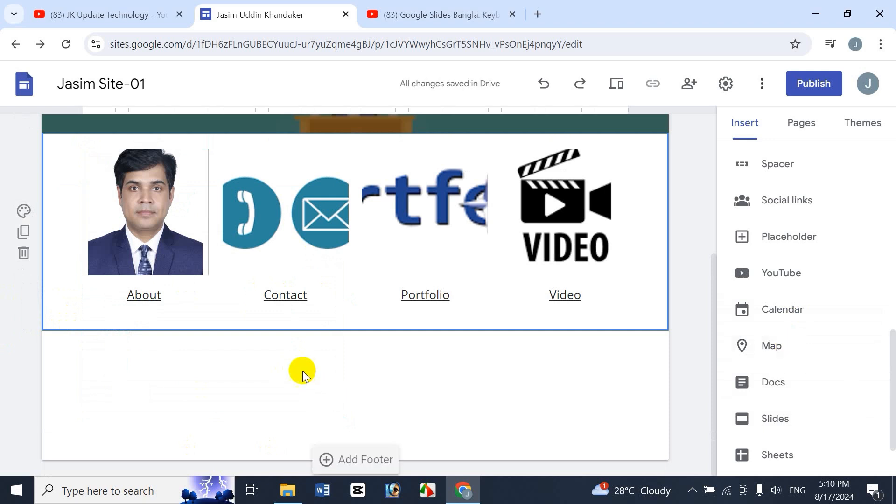
Step: Insert a map of Banani, Dhaka, Bangladesh below the About, Contact, Portfolio and Video section, and delete the map's section
click(781, 345)
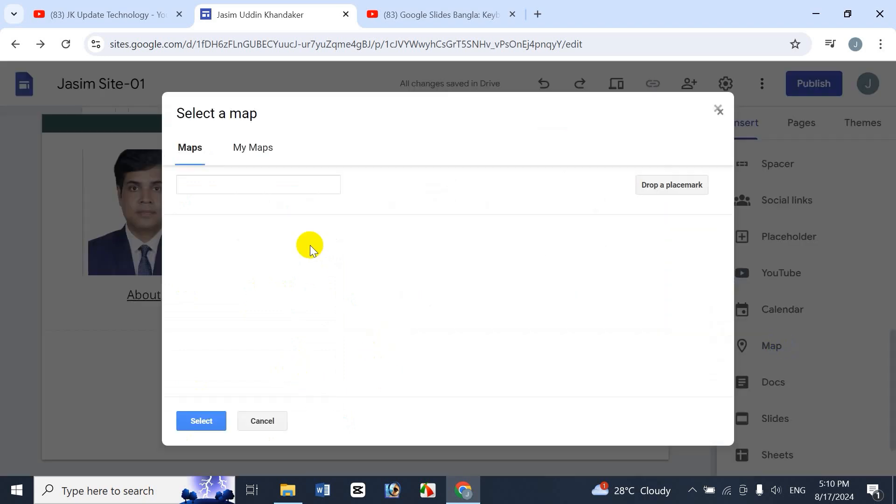
click(259, 149)
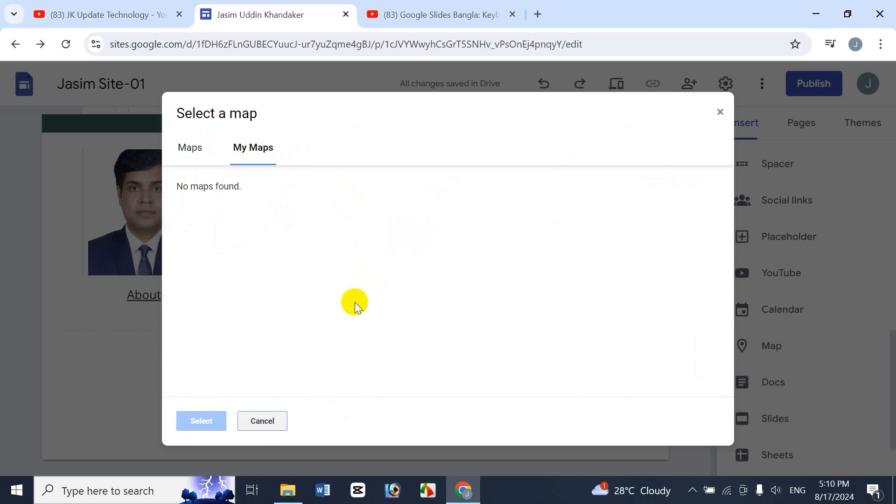
click(190, 149)
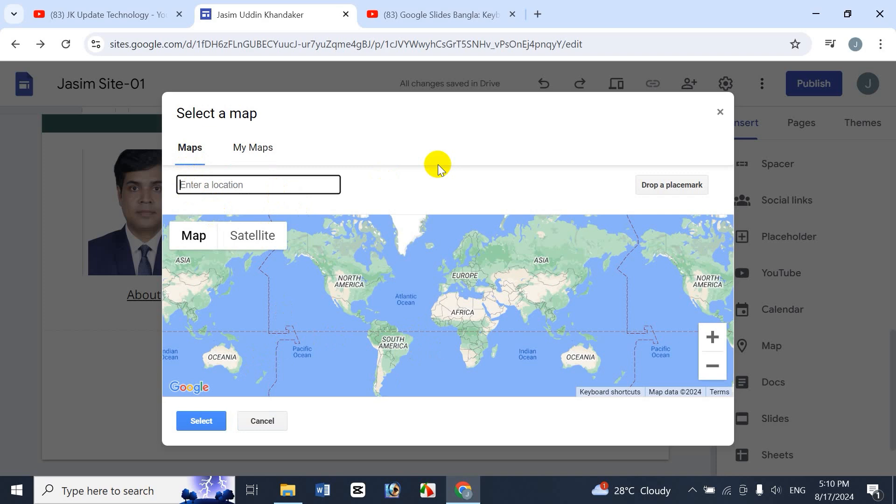
text(banani,dhaak)
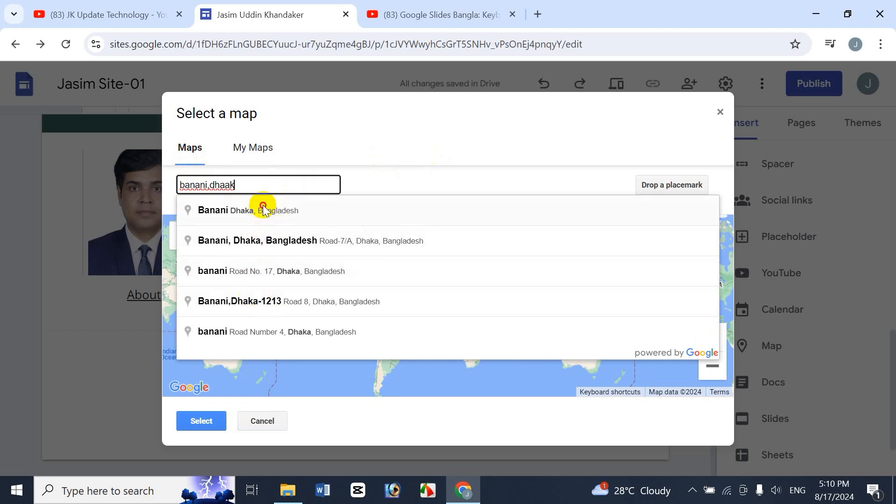
click(264, 210)
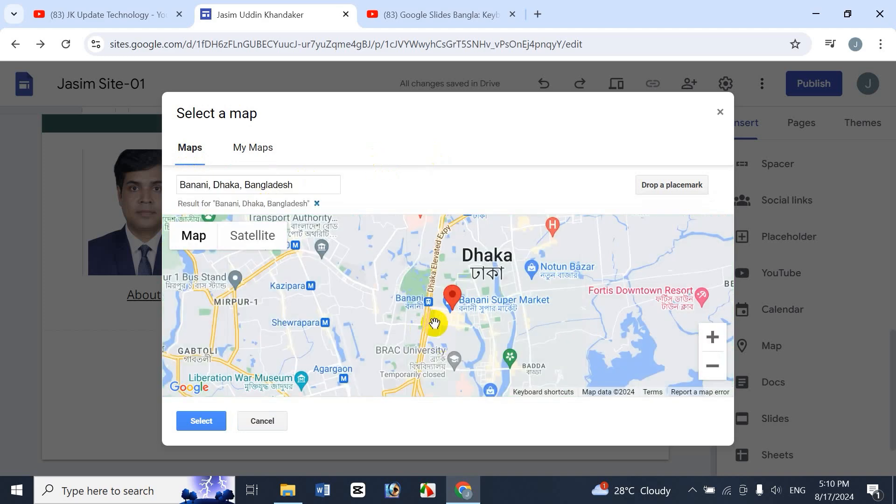
click(201, 421)
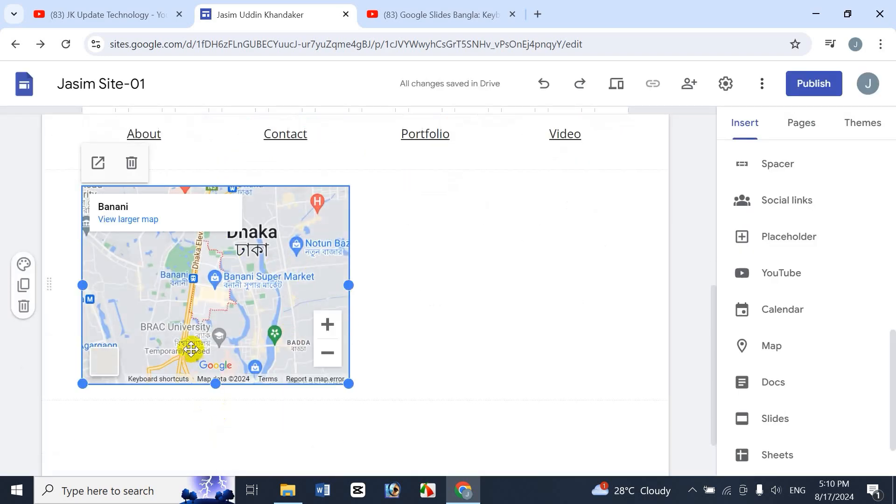
click(26, 318)
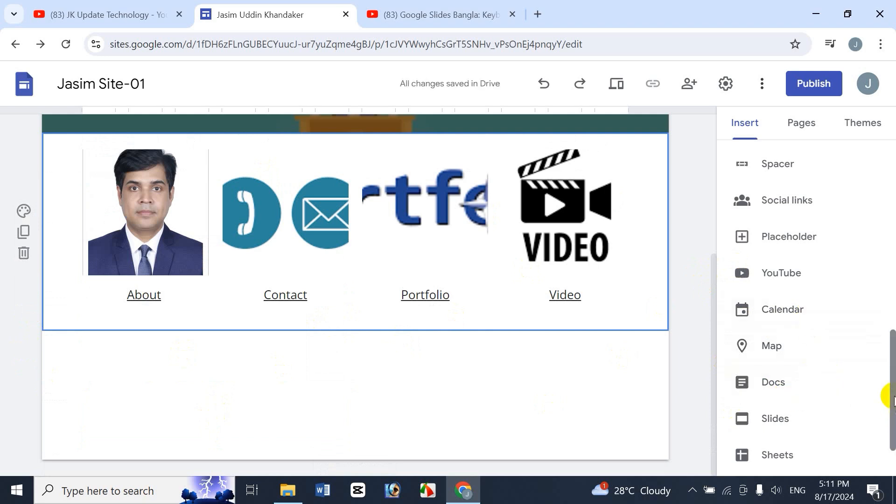
Step: Insert the Microsoft Word MCQs.docx document below the About, Contact, Portfolio and Video section without sharing the file
drag(892, 392, 886, 426)
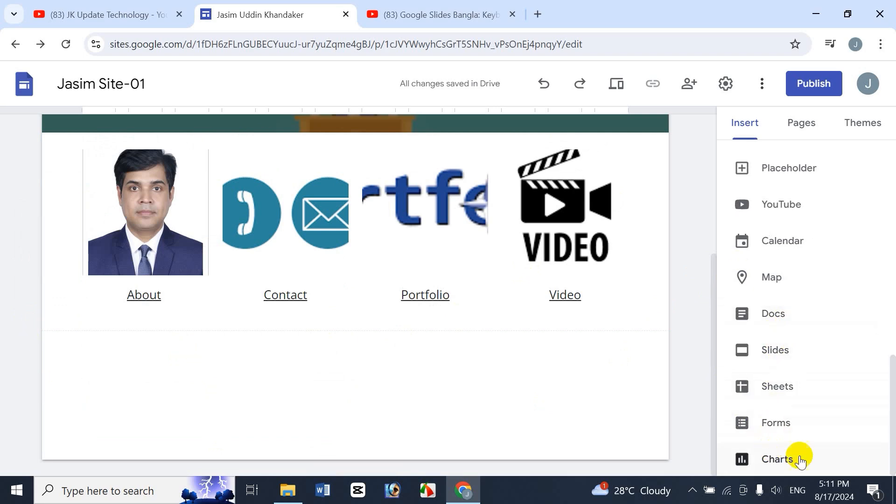
click(754, 320)
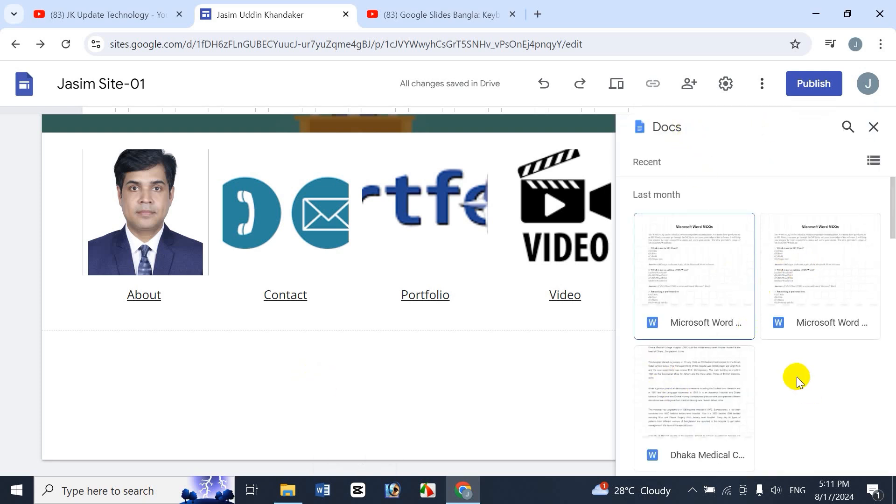
click(810, 291)
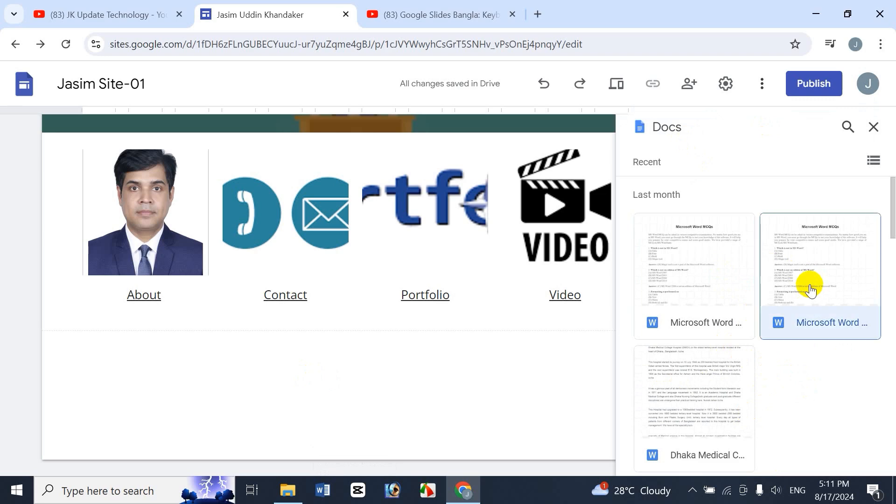
click(858, 456)
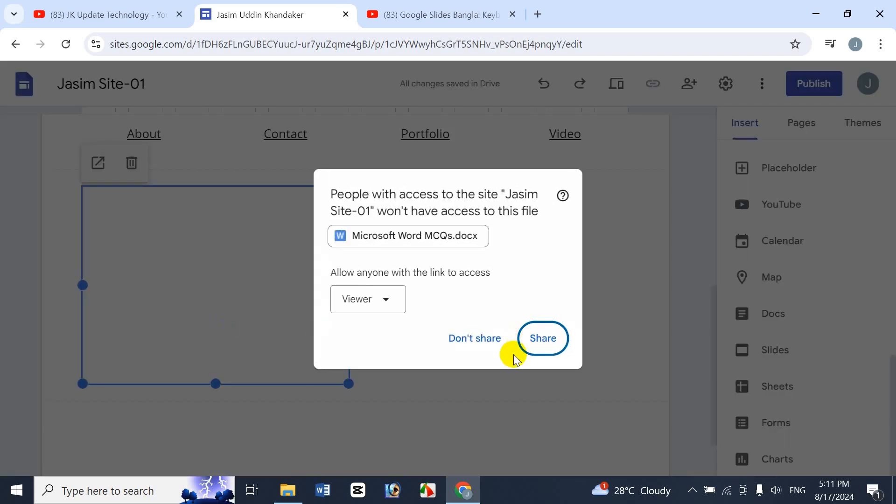
click(471, 345)
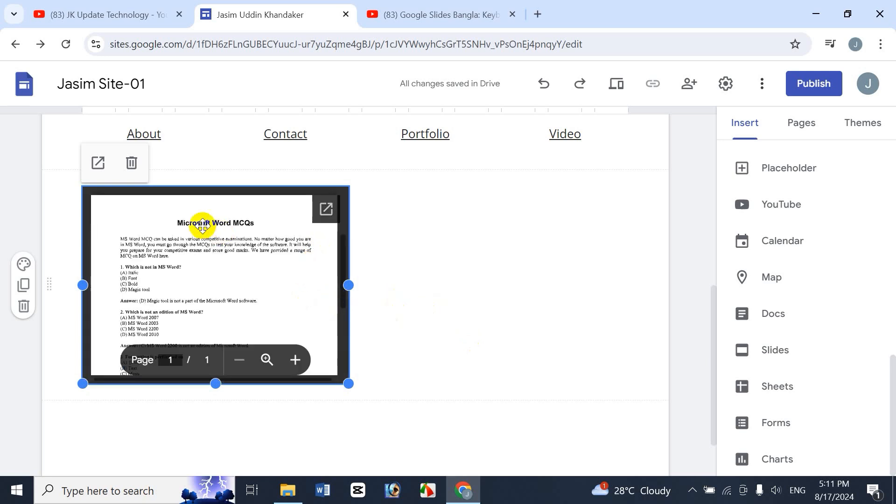
click(460, 291)
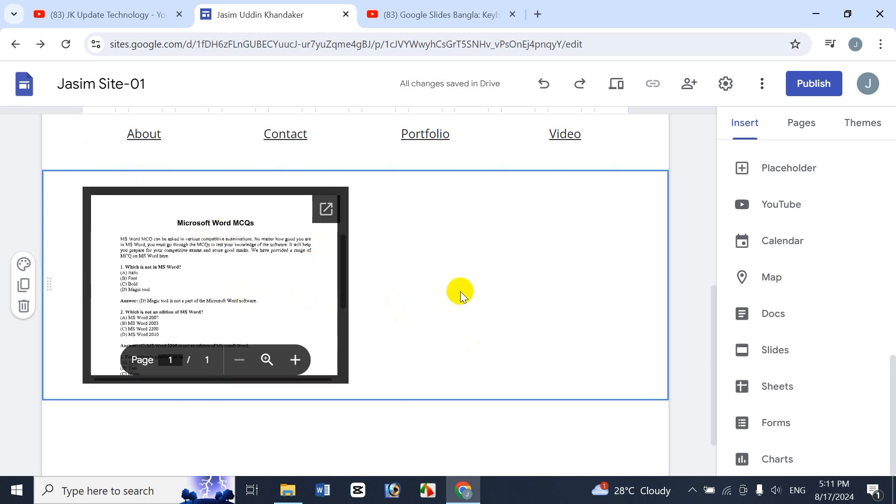
Step: Insert the Salary Sheet spreadsheet below the Word document without sharing the file
click(792, 397)
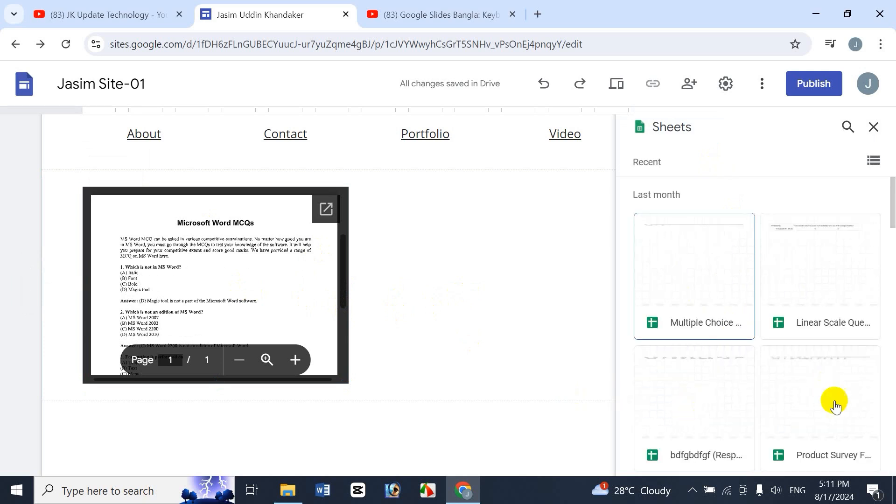
drag(892, 254, 892, 291)
click(700, 305)
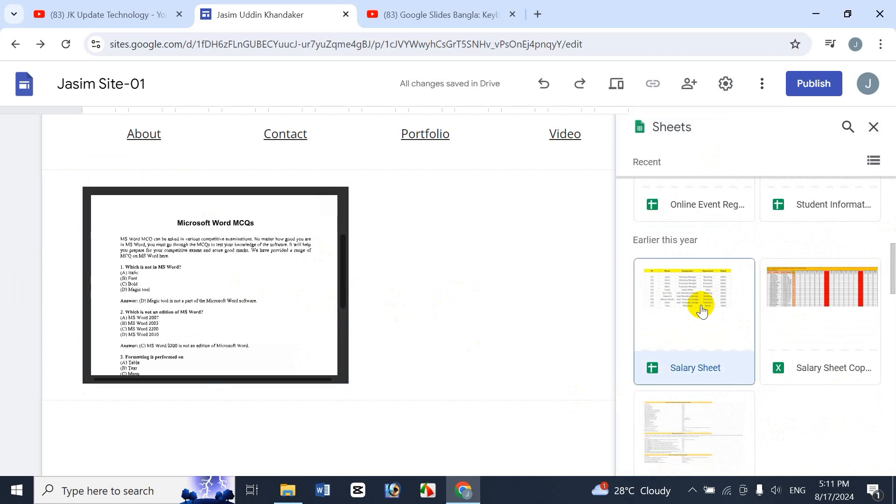
click(856, 456)
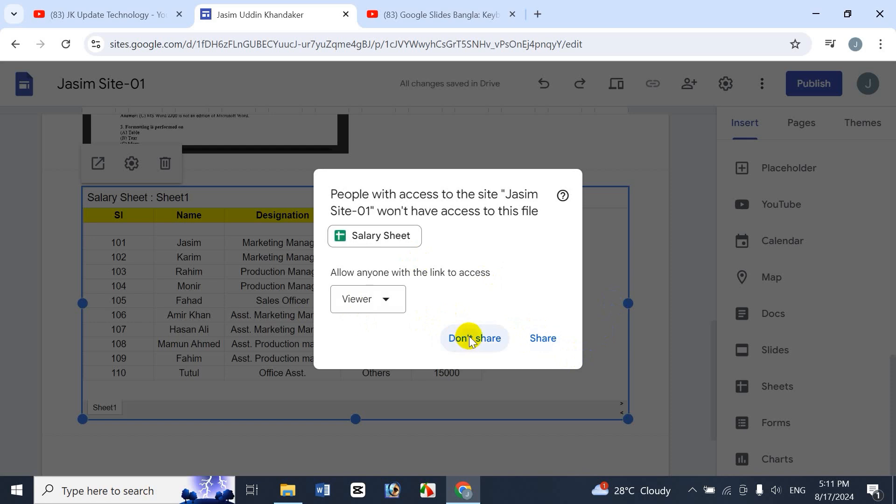
click(471, 339)
click(662, 356)
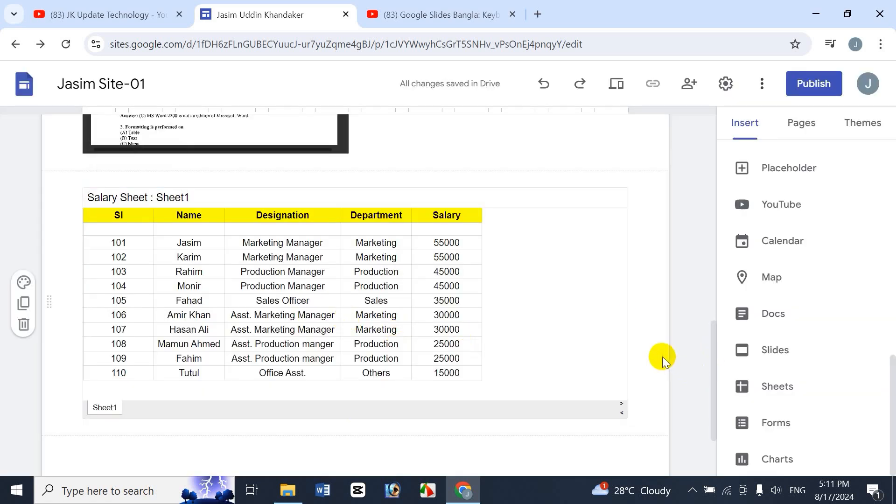
Step: Look at the presentations available for insertion, selecting the second untitled one, and close the list without inserting it
click(780, 351)
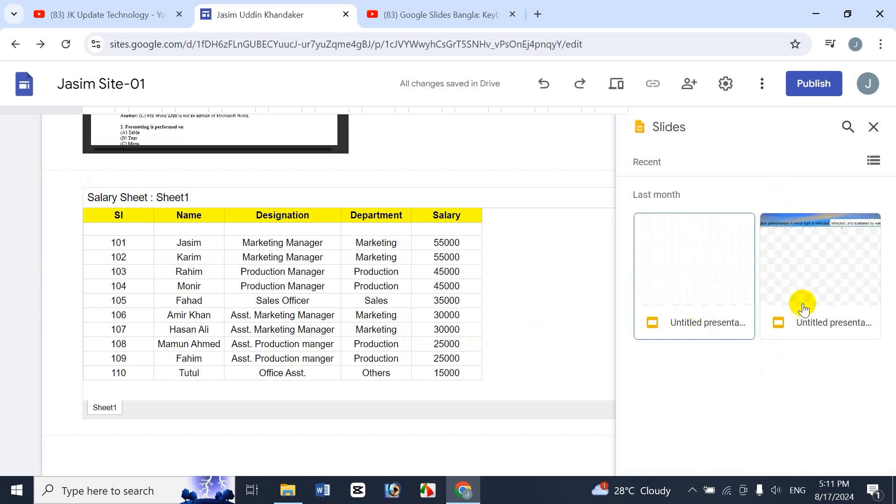
click(833, 331)
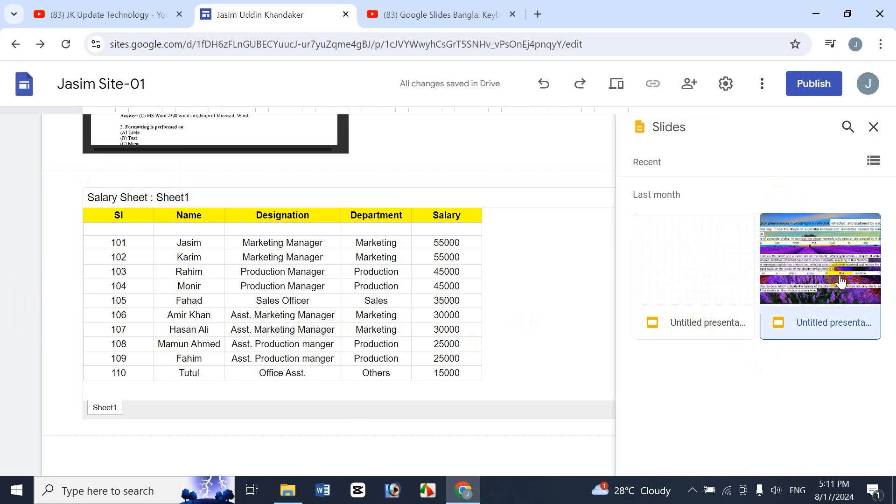
click(873, 136)
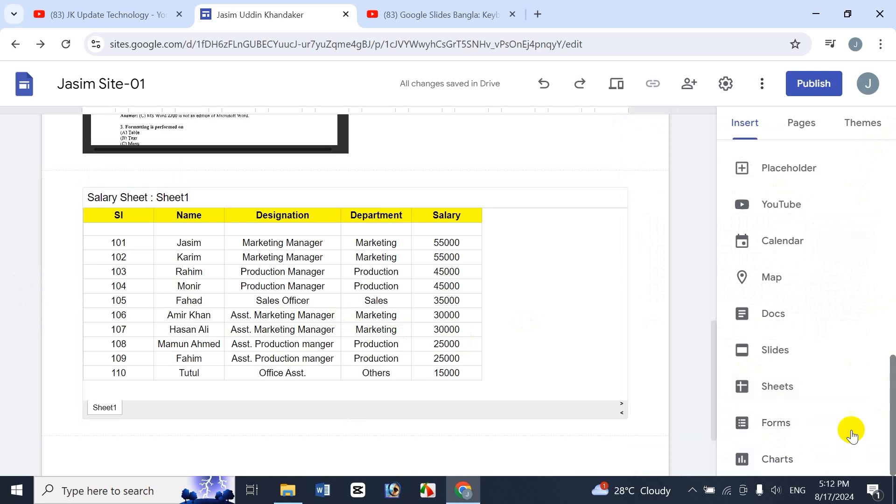
Step: Insert the Customer Feedback form below the Salary Sheet, and look at the chart source files without inserting one
click(777, 425)
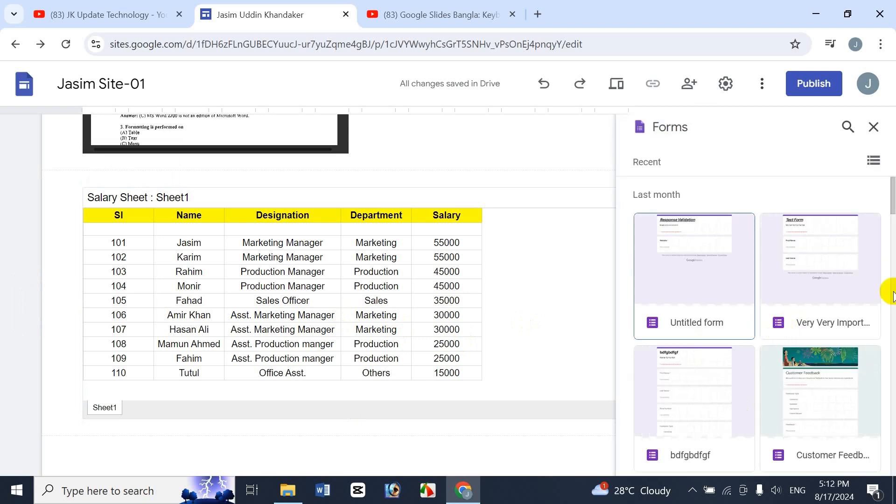
click(831, 378)
click(855, 456)
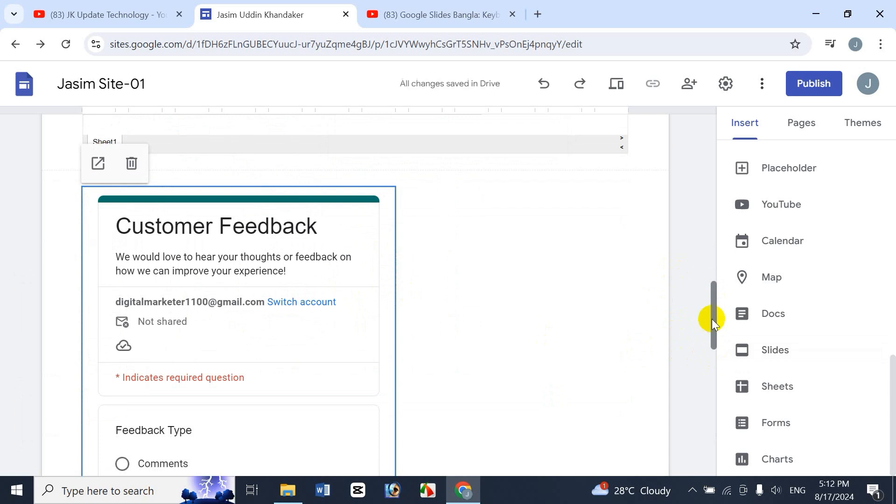
drag(712, 318, 710, 329)
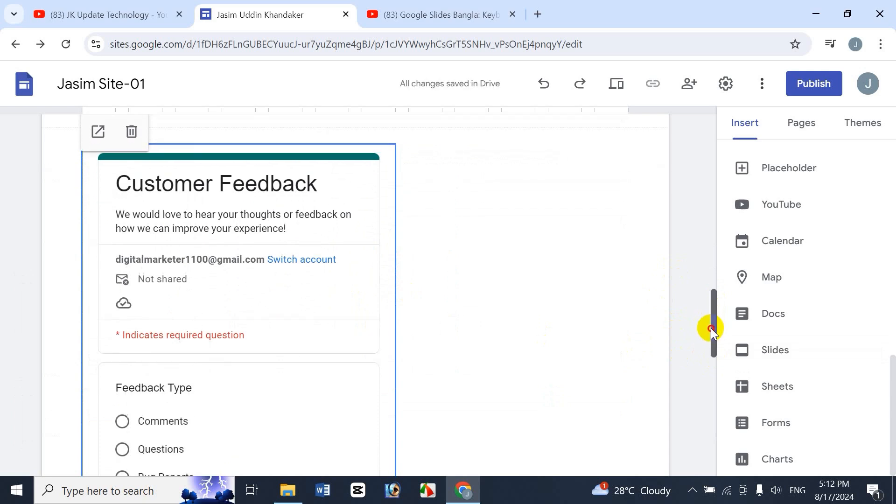
click(788, 465)
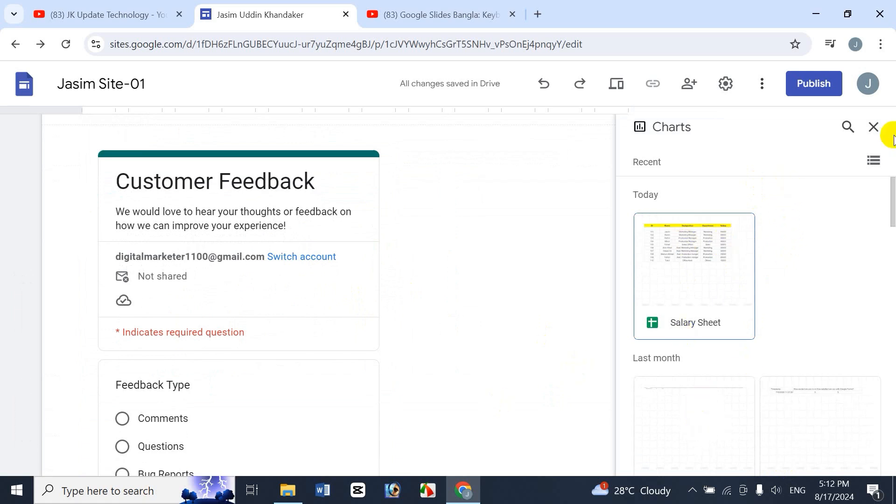
click(873, 129)
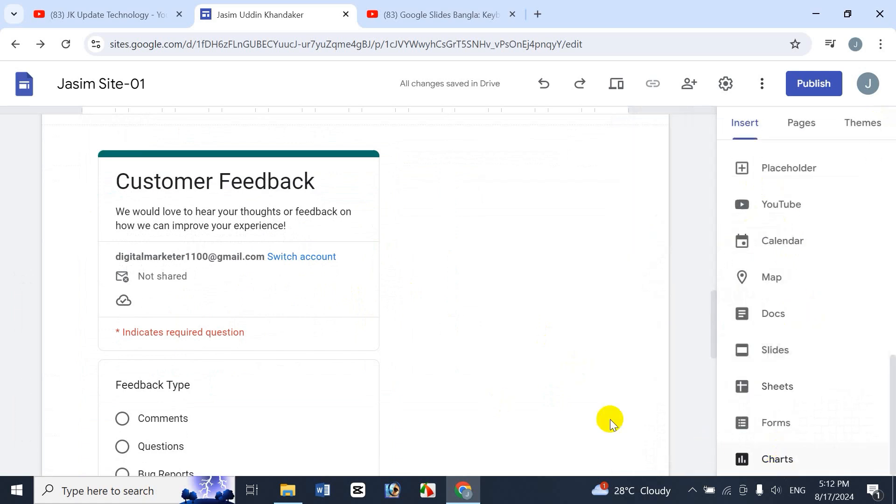
Step: Move the Salary Sheet beside the Microsoft Word MCQs document and extend its height to nearly match the document's
drag(714, 312, 717, 227)
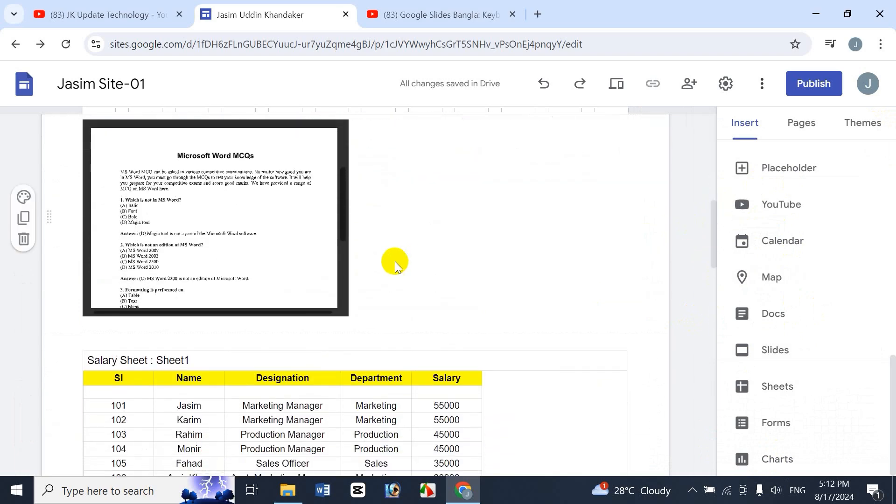
drag(369, 426, 400, 215)
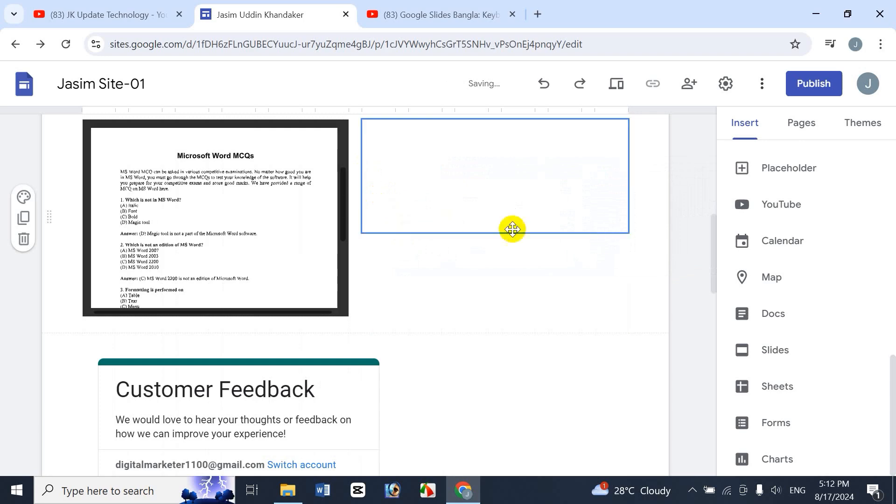
mouse_move(713, 252)
mouse_down()
mouse_move(714, 217)
mouse_move(712, 254)
mouse_up()
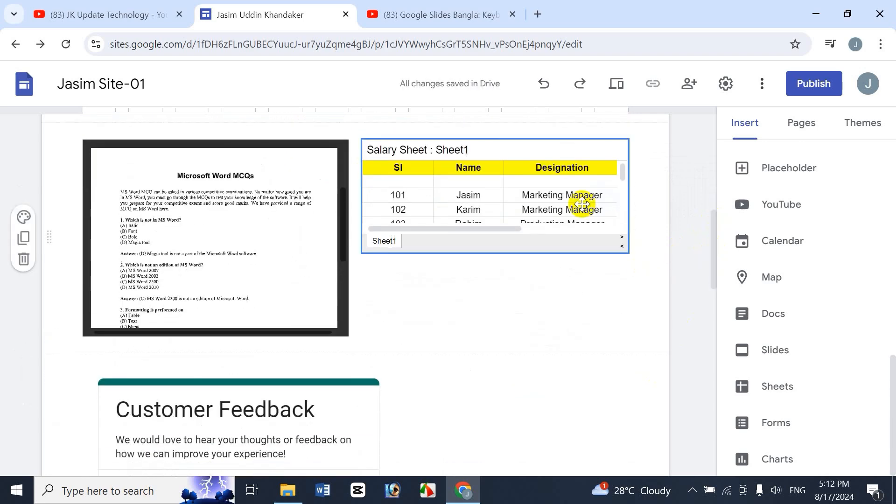
click(623, 204)
drag(633, 196, 648, 196)
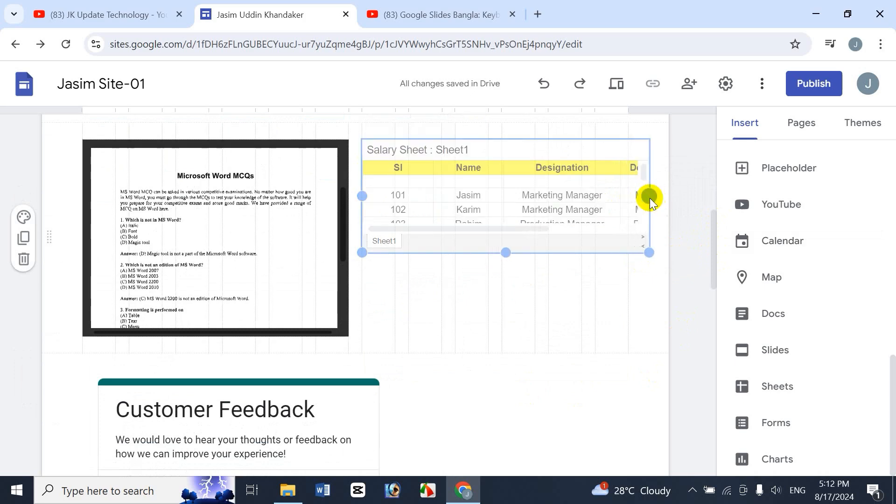
drag(495, 252, 490, 346)
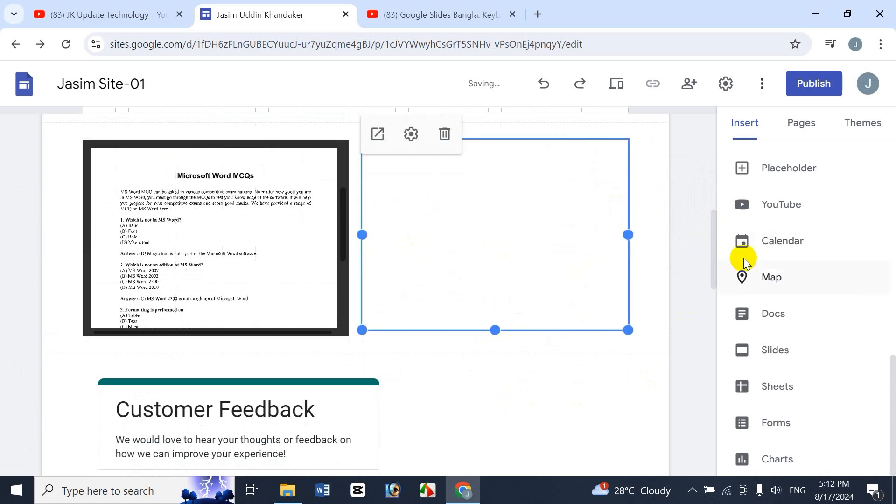
Step: Try to shorten the Customer Feedback form from its lower edge, and delete the form's section
drag(710, 236, 659, 346)
click(156, 252)
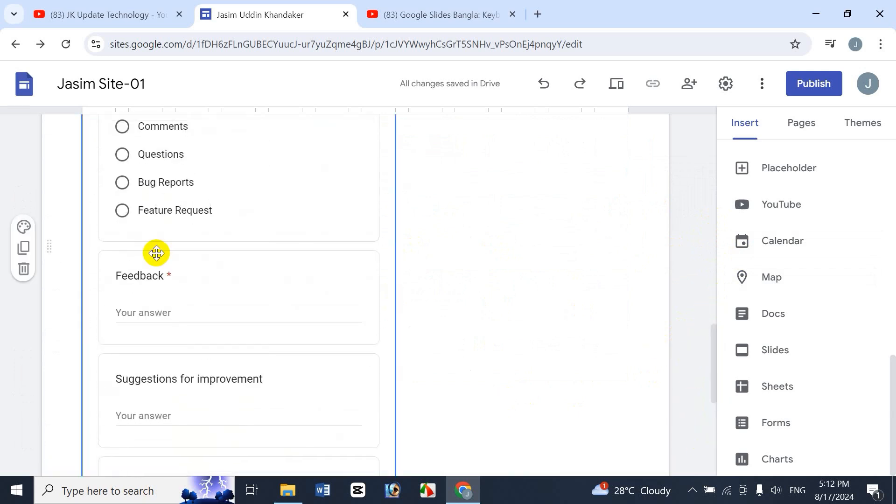
drag(717, 348, 715, 382)
scroll(294, 432, down, 1)
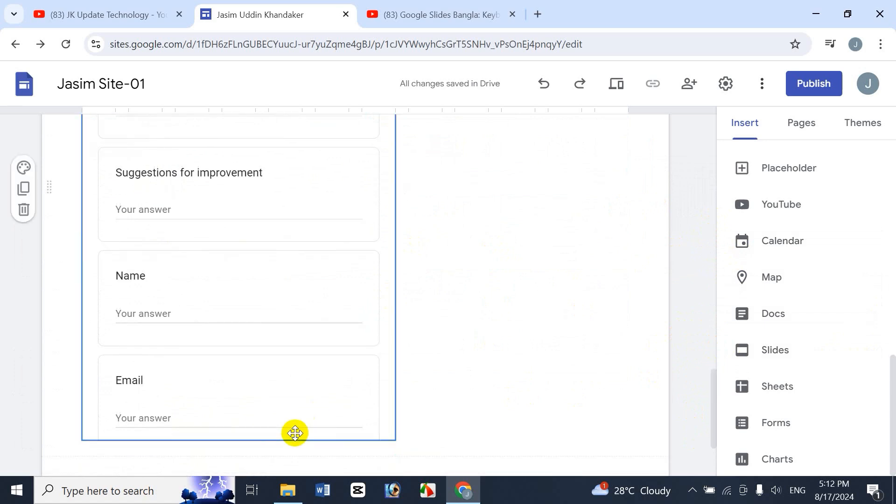
drag(239, 437, 271, 184)
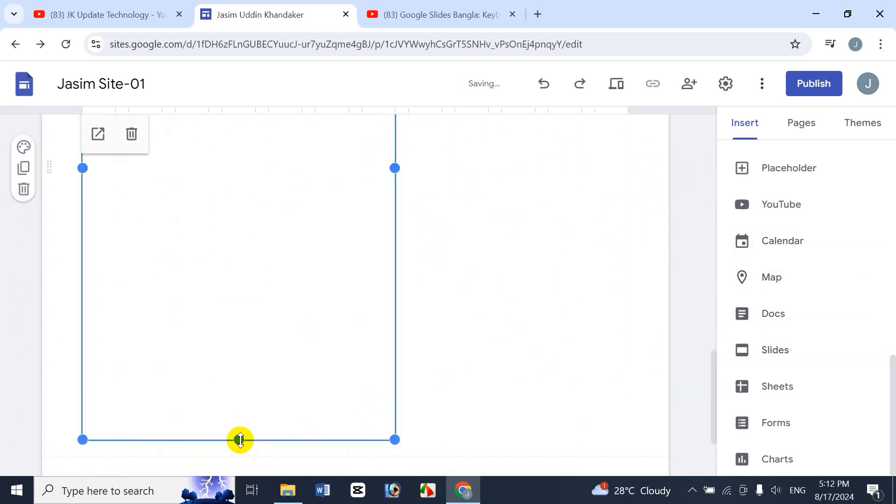
click(23, 190)
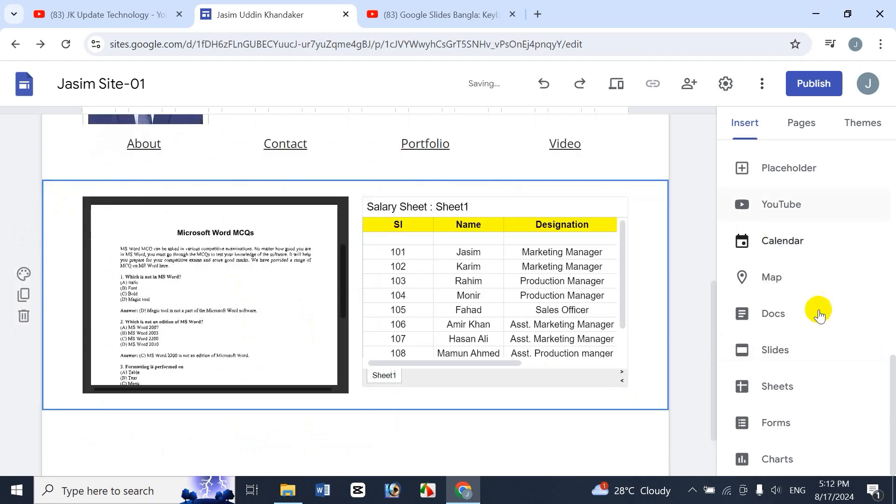
drag(715, 308, 719, 329)
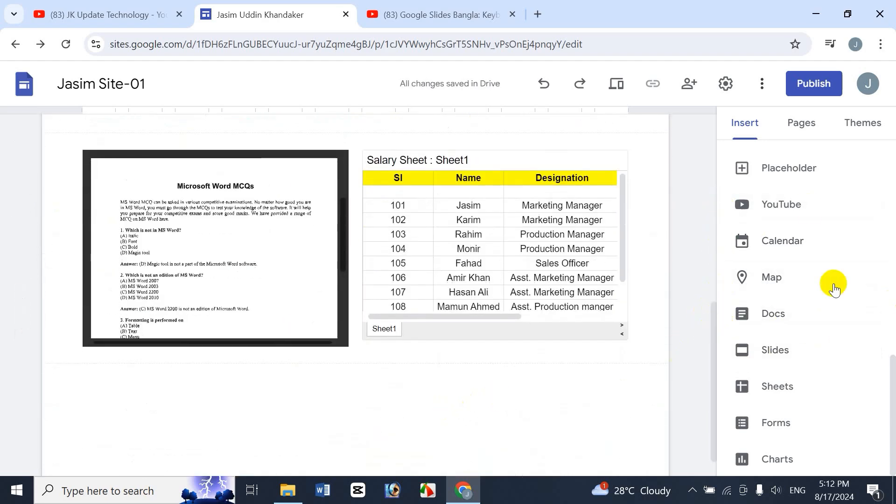
Step: Insert the content block with four captioned image placeholders below the Salary Sheet and enter dsfds as the first caption
drag(894, 348, 892, 138)
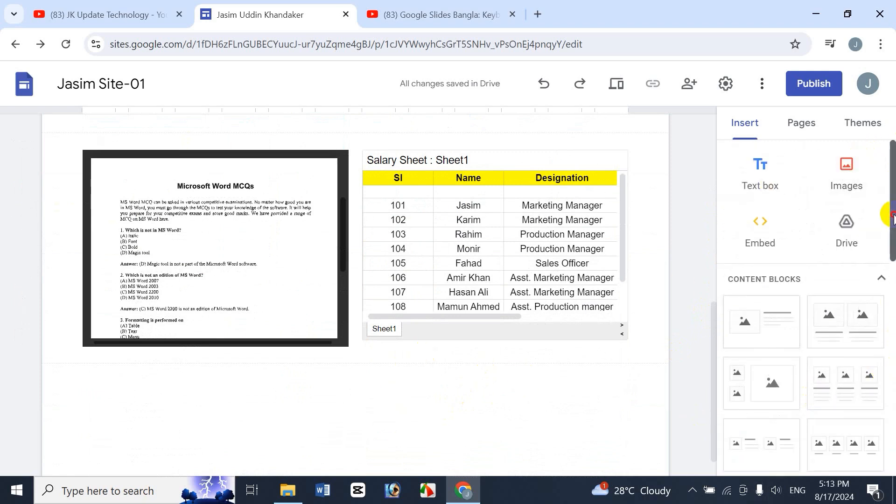
drag(894, 216, 887, 246)
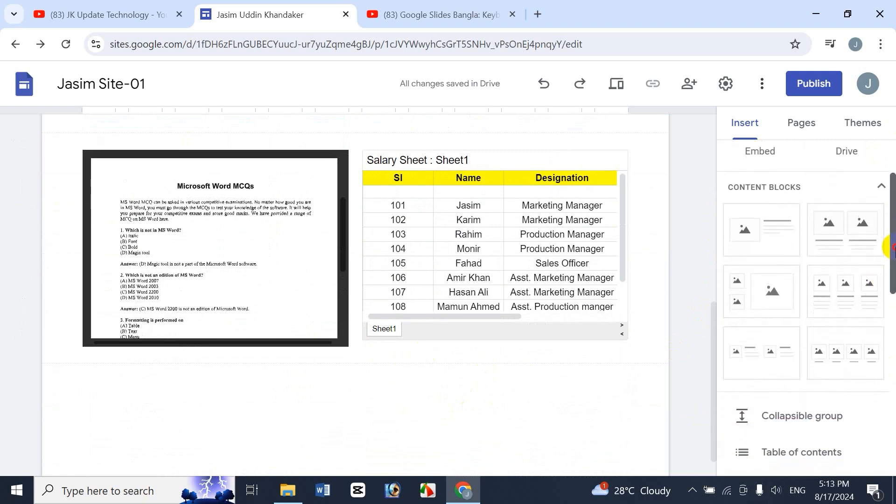
click(846, 368)
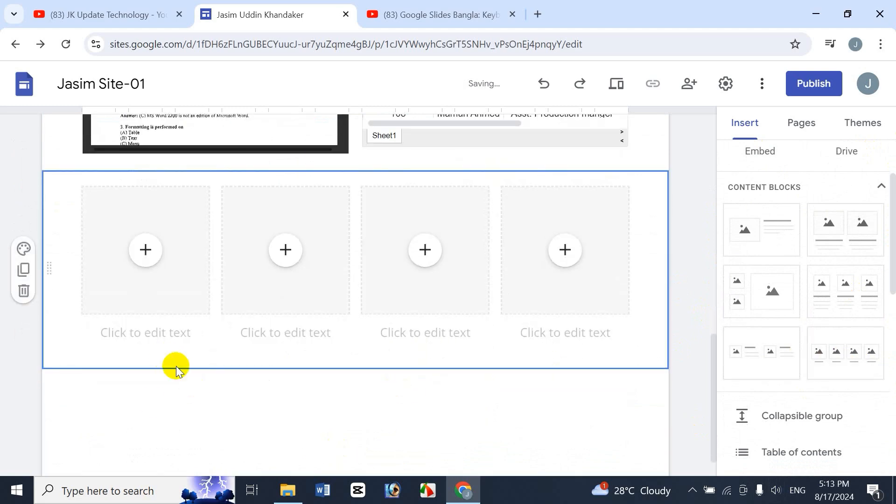
click(158, 339)
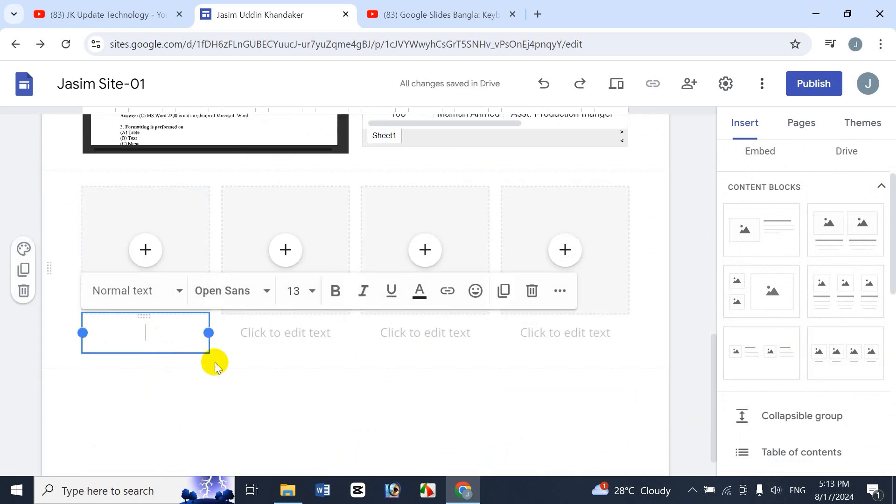
text(dsfds)
Step: Look at the map chooser for the block's first placeholder, and cancel it without inserting a map
click(144, 250)
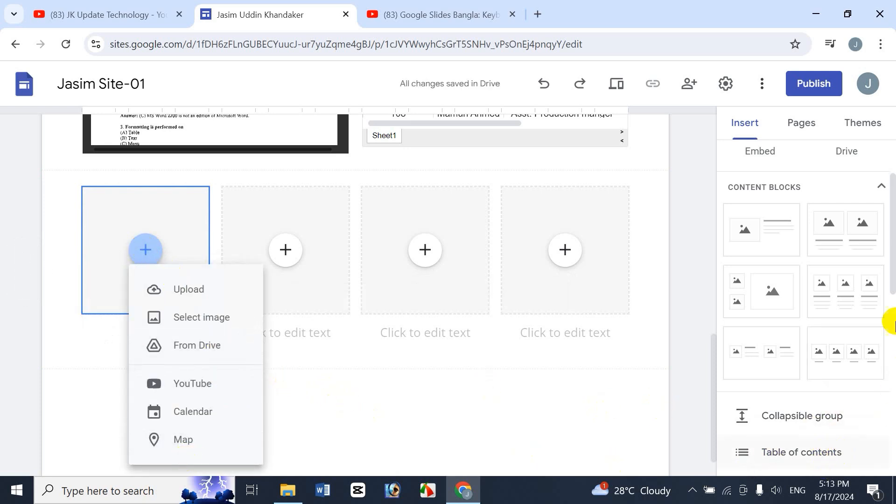
drag(892, 262, 859, 328)
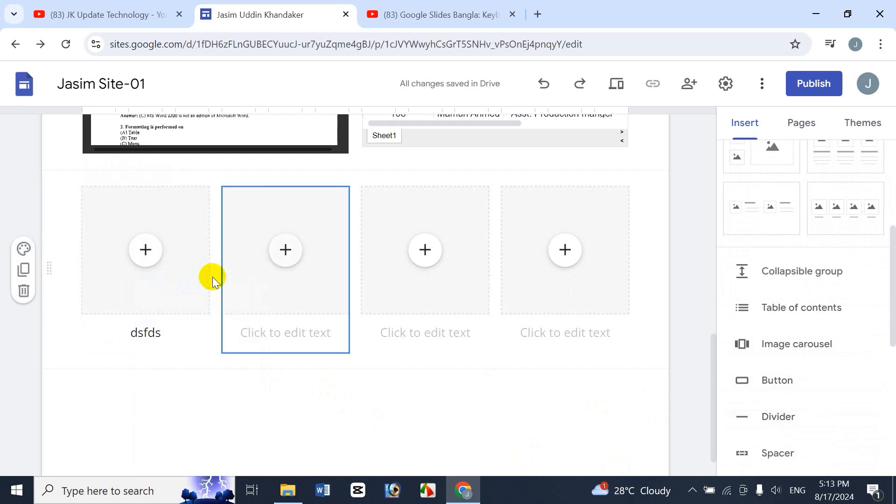
click(147, 252)
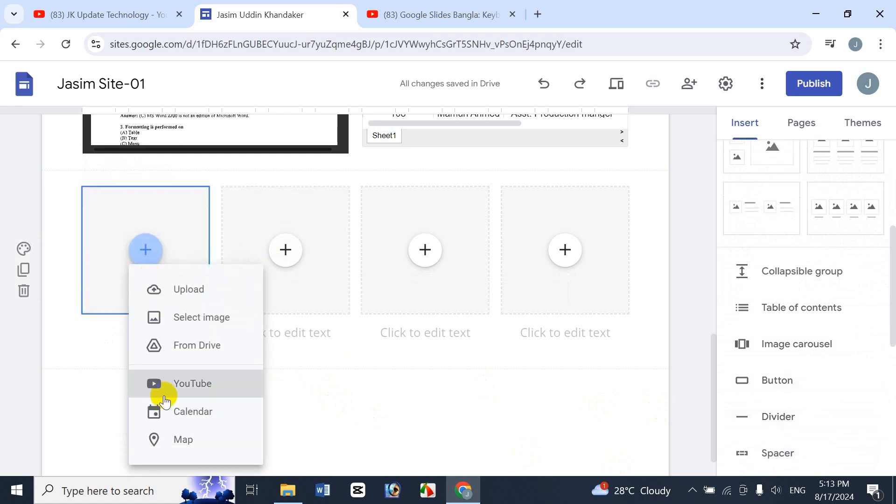
click(196, 441)
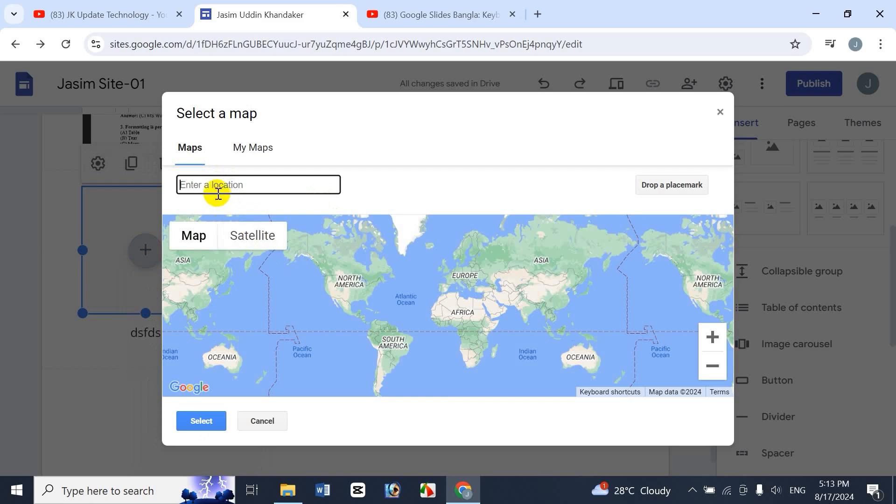
click(266, 427)
Step: Look at the YouTube video chooser for the first placeholder, and close it without inserting a video
click(145, 252)
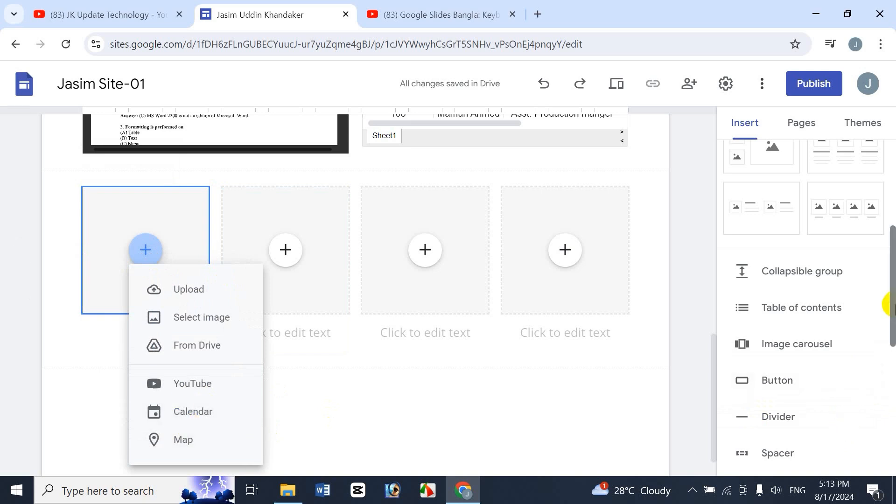
drag(887, 306, 887, 366)
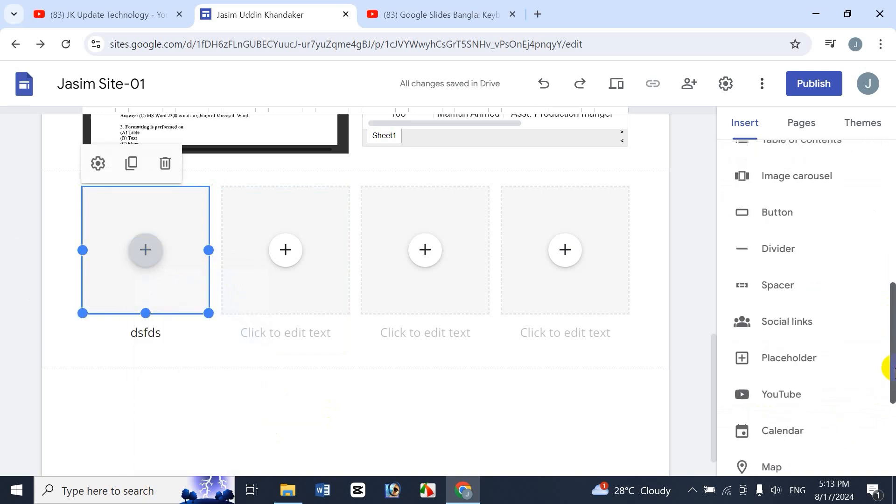
click(146, 250)
click(188, 394)
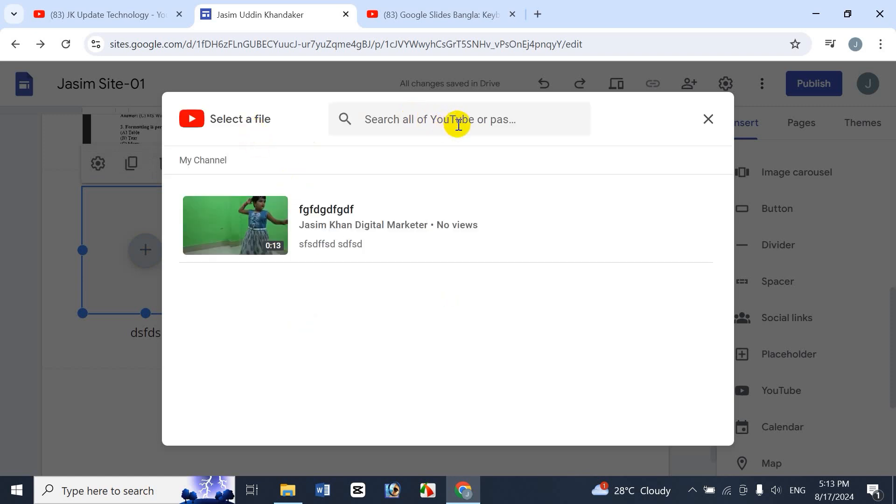
key(Escape)
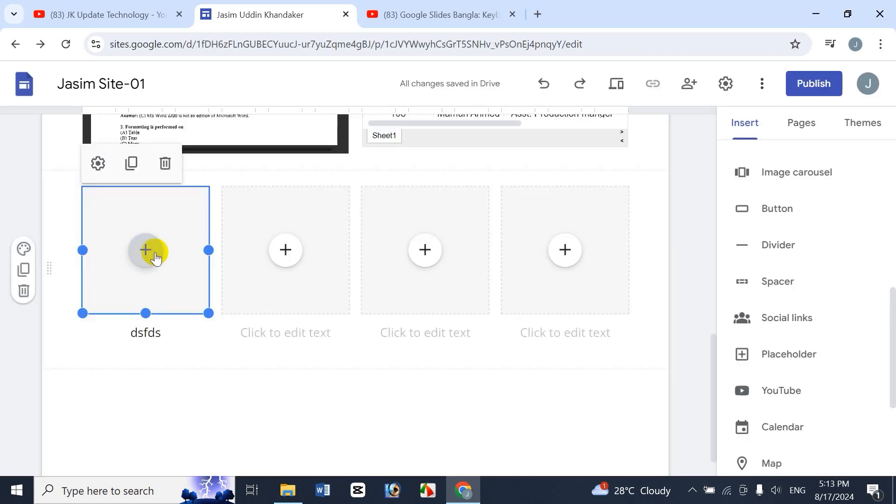
Step: Examine the image sources available for the first placeholder: Google Drive, Link, Google Images and Photos
click(147, 249)
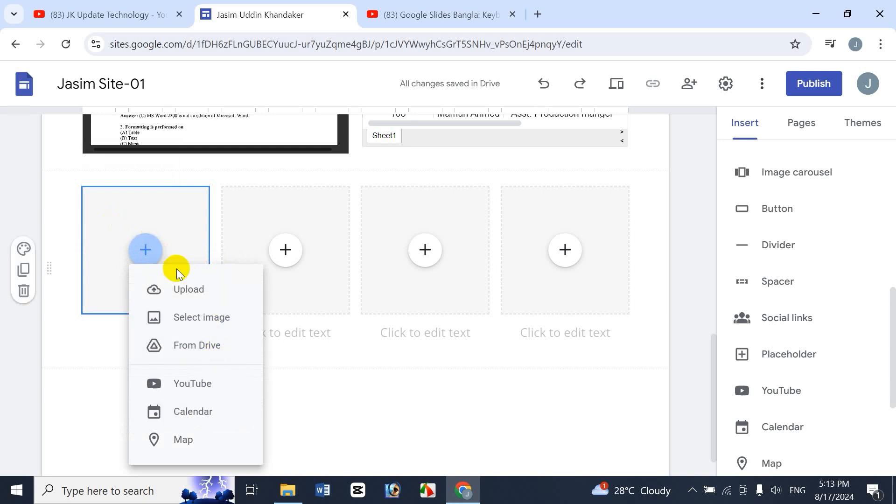
click(201, 315)
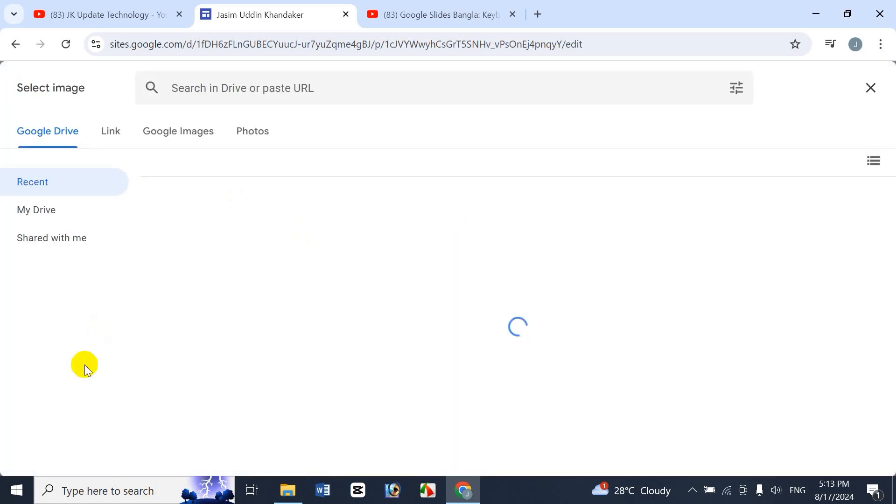
click(111, 135)
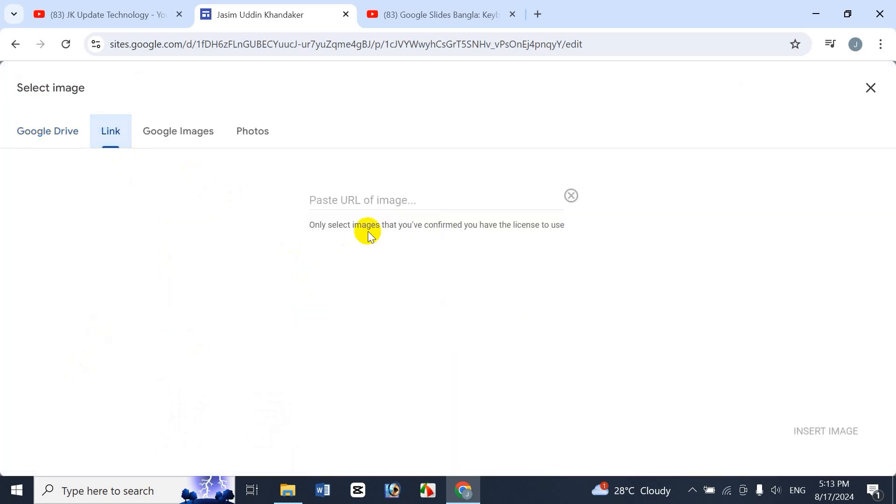
click(180, 145)
click(258, 137)
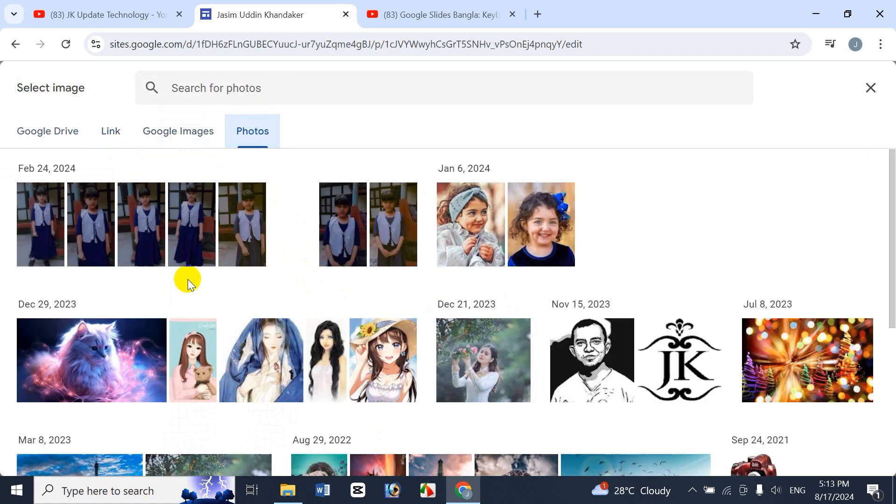
Step: Search Google Images for cat and insert the close-up picture of the brown tabby into the first placeholder
click(180, 130)
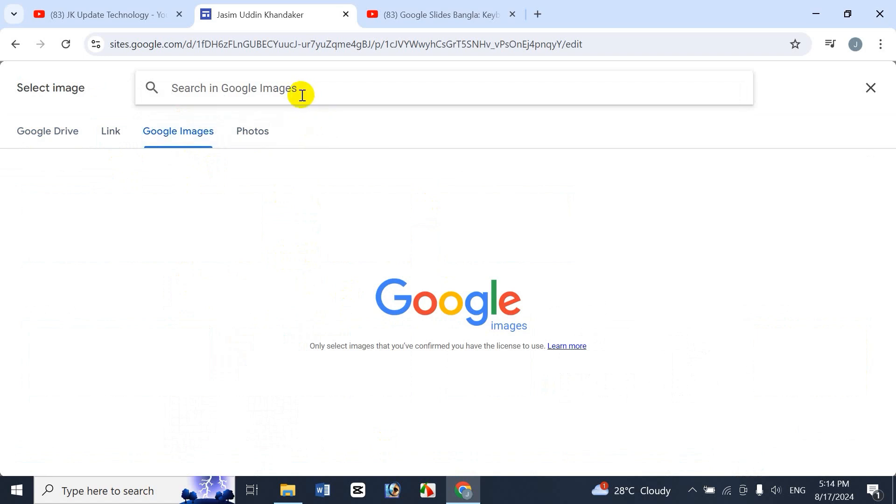
text(cat)
key(Return)
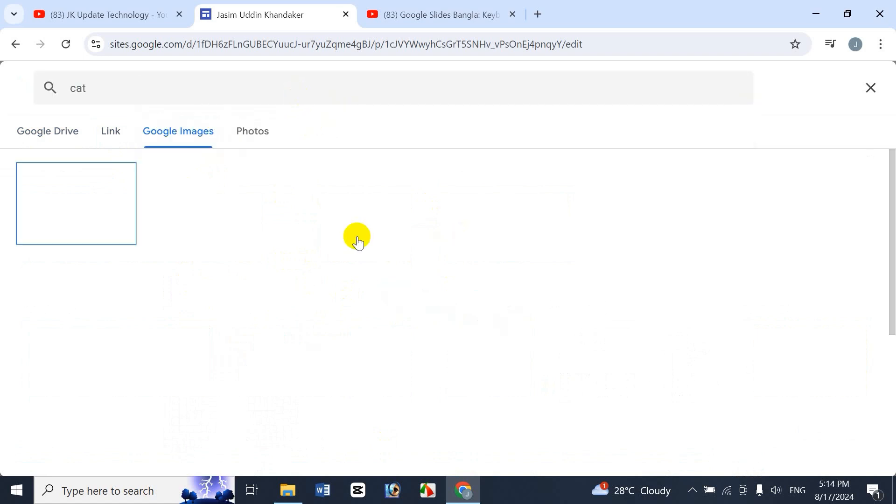
click(180, 309)
click(356, 222)
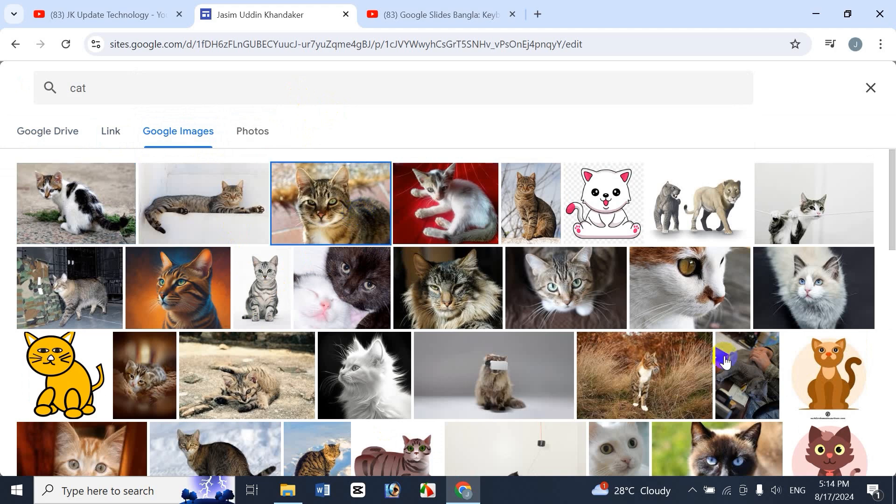
click(854, 459)
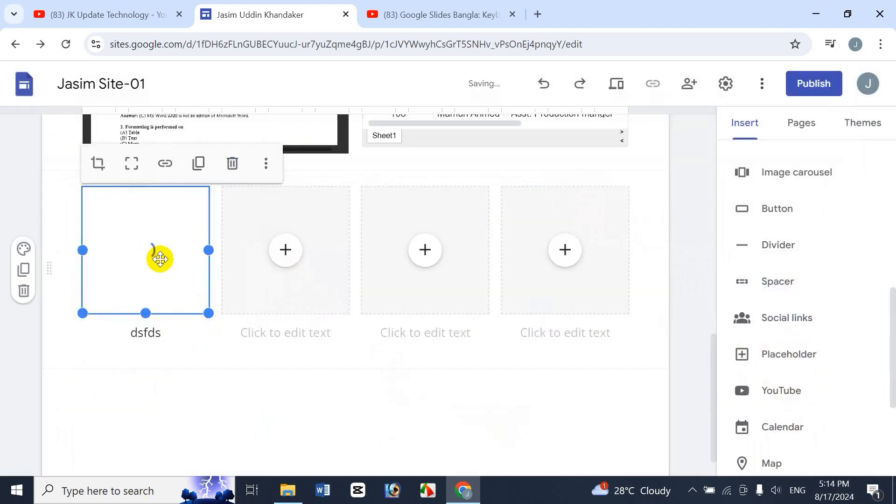
Step: Change the caption under the cat picture to Cat, and delete the whole four-column section
drag(170, 337, 122, 334)
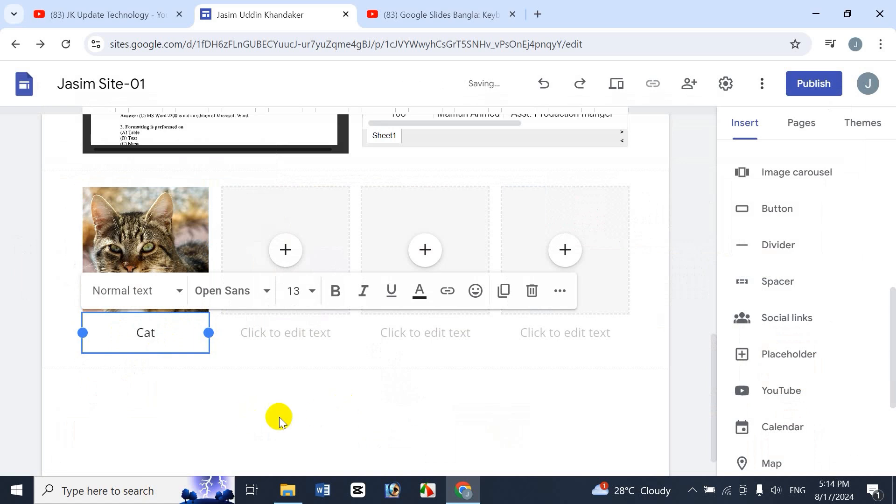
click(279, 416)
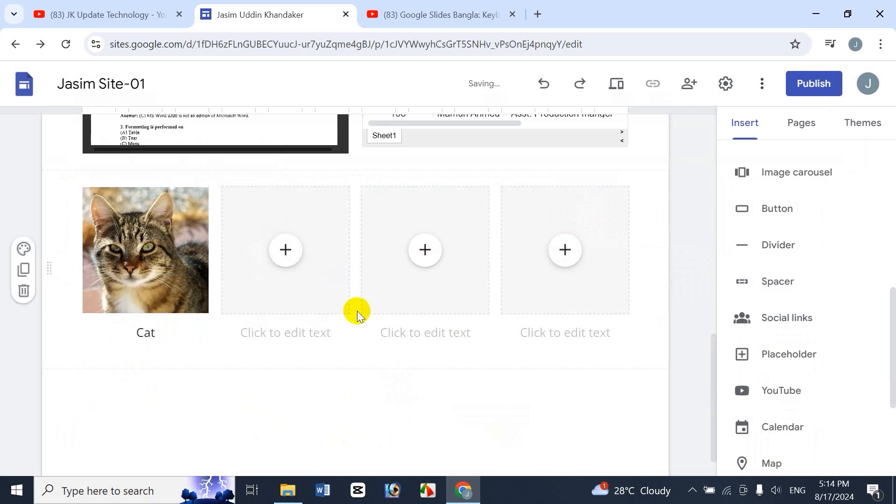
mouse_move(51, 286)
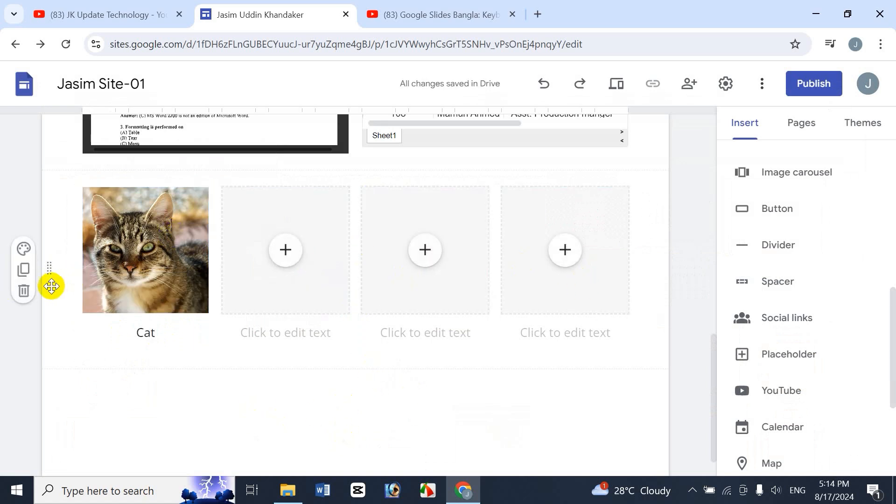
click(24, 292)
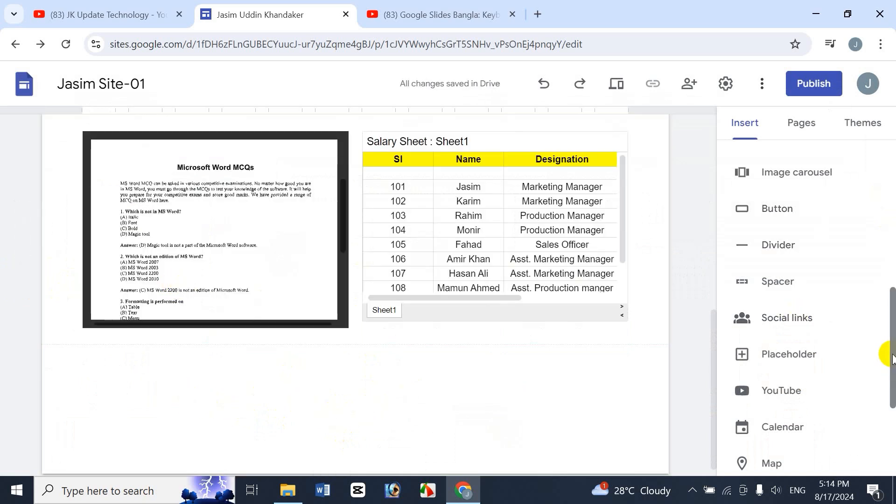
Step: Return to the top of the Home page and compare its header with the About page's header
drag(892, 354, 890, 160)
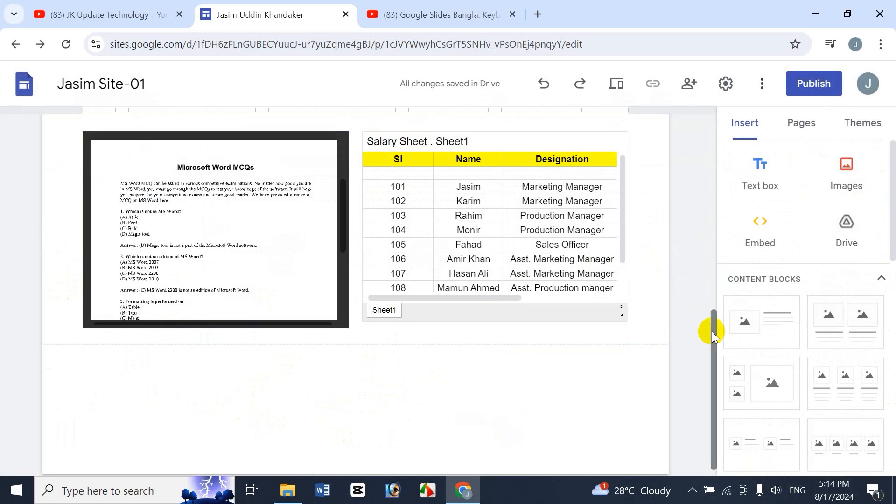
drag(712, 331, 706, 135)
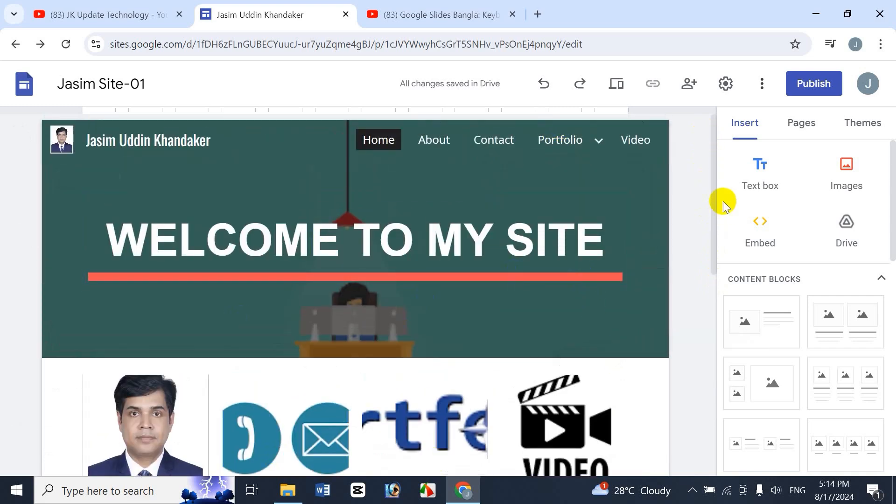
drag(712, 190, 722, 163)
drag(711, 212, 630, 204)
click(457, 179)
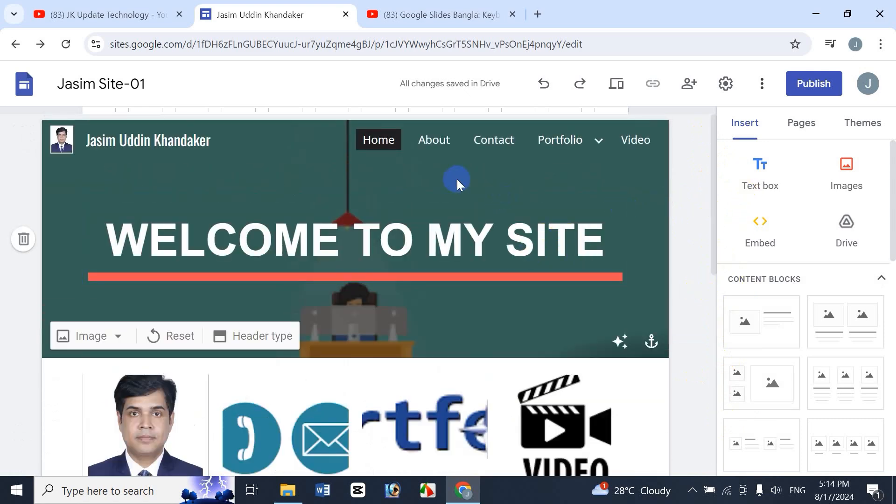
click(435, 140)
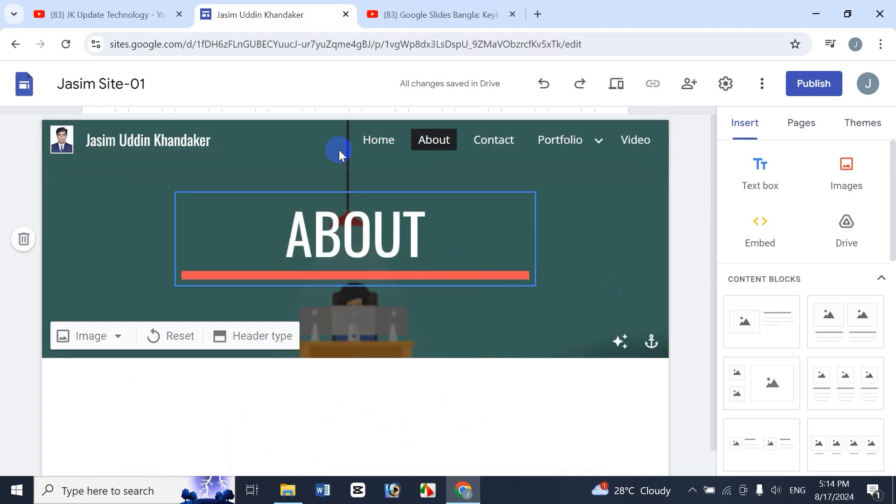
click(339, 149)
click(378, 144)
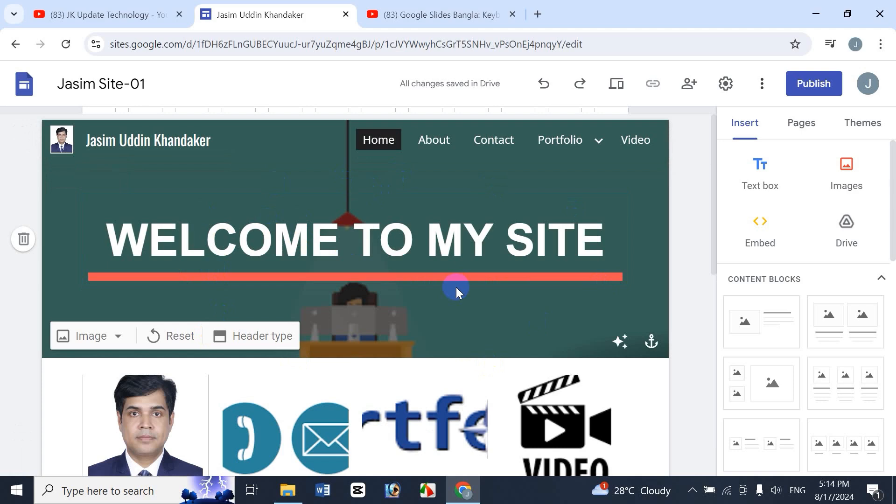
click(434, 140)
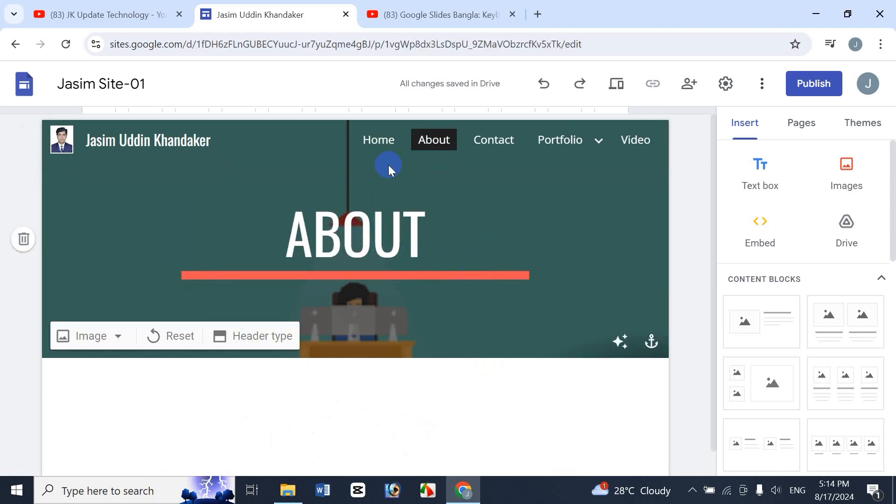
click(378, 140)
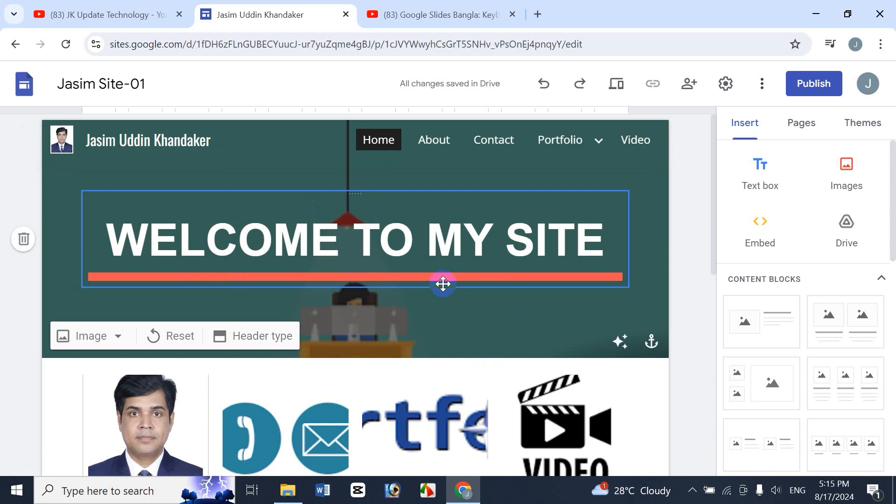
Step: Open the About page and change its title to ABOUT ME
click(437, 141)
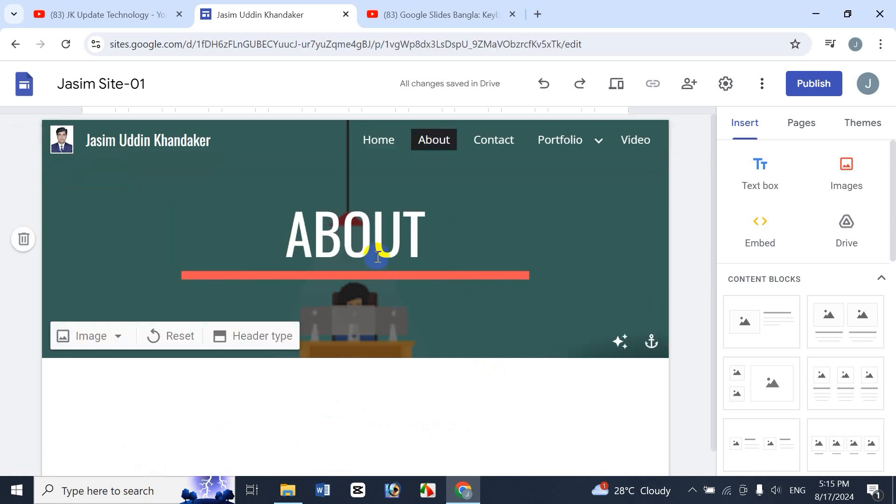
click(440, 240)
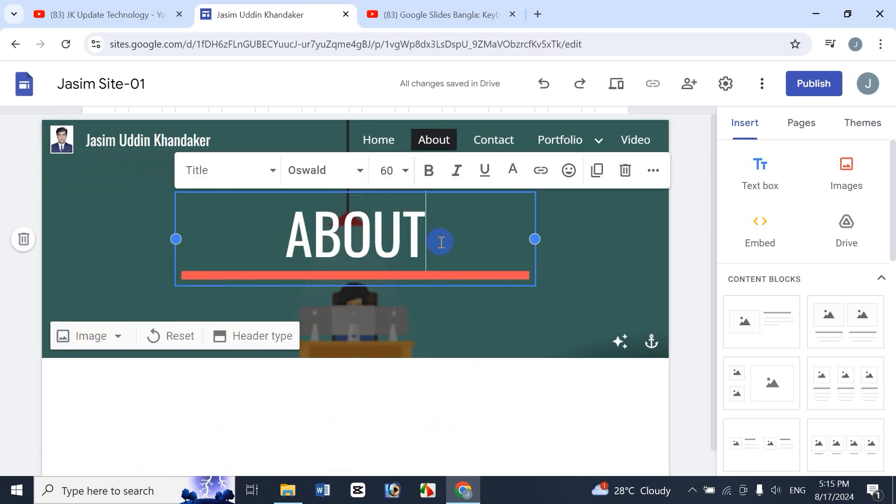
text(ME)
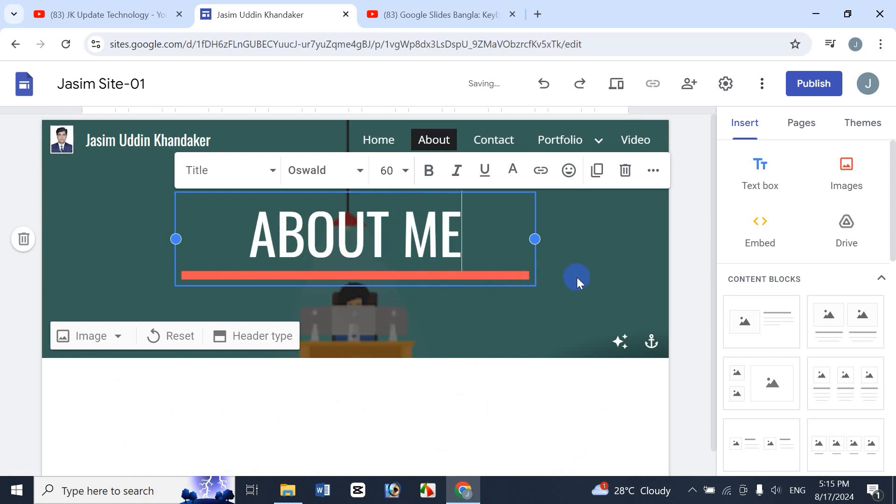
Step: Replace the About page's header image with the gallery picture of a pale sun over a pinkish sea
click(93, 336)
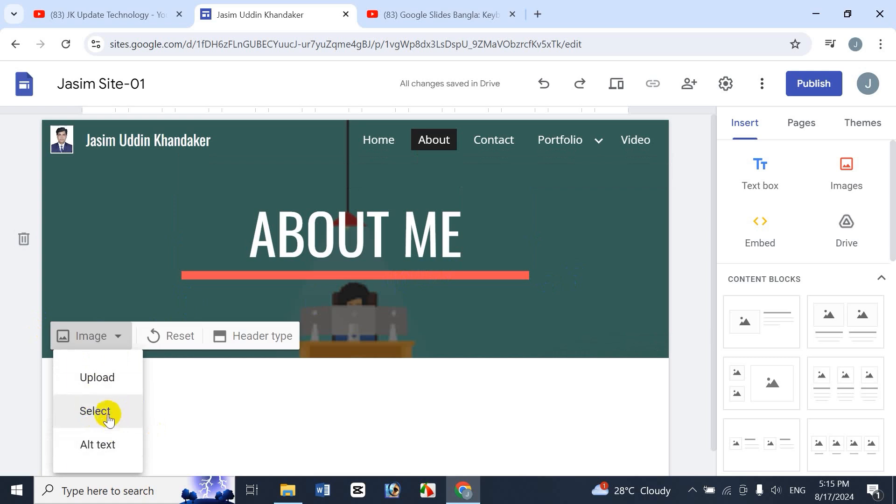
click(107, 413)
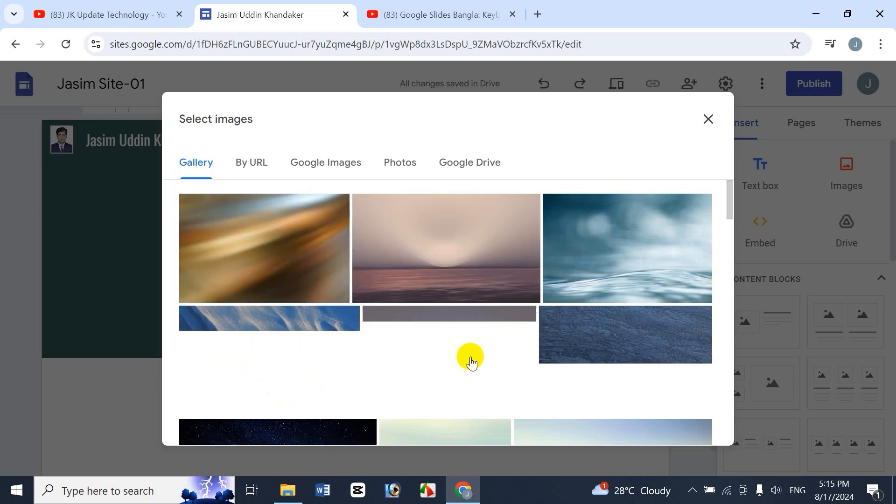
click(455, 238)
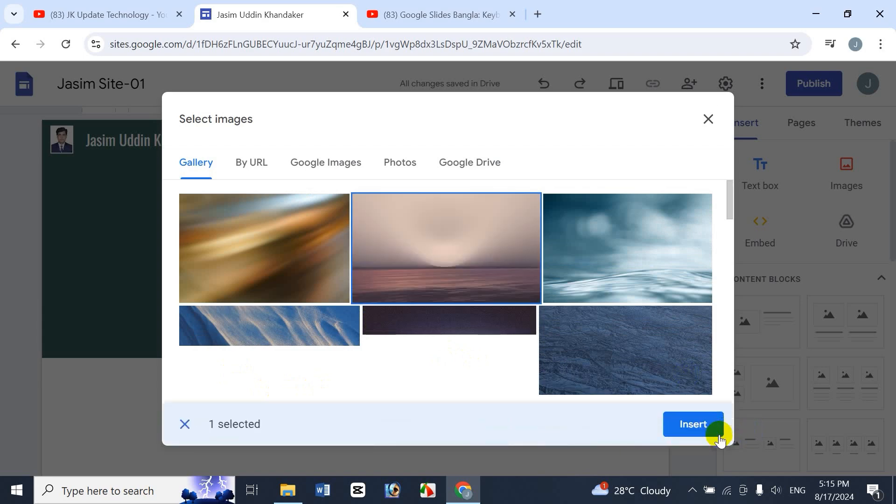
click(707, 430)
click(366, 210)
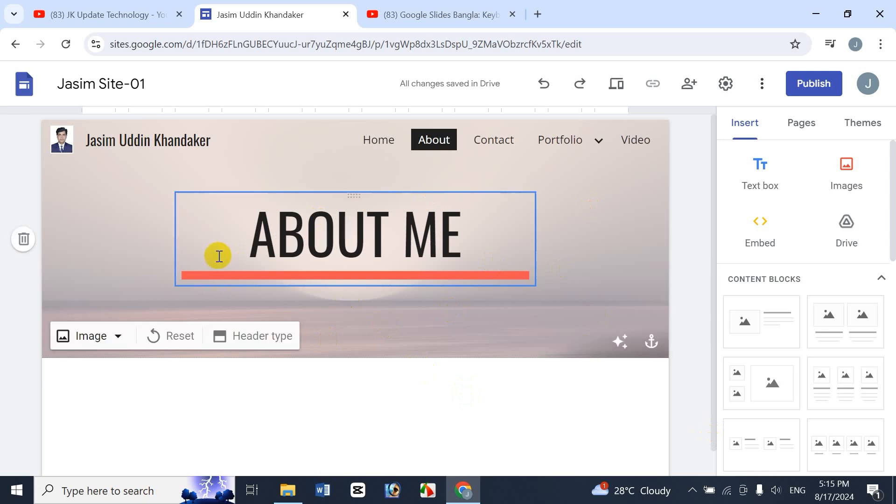
Step: Try the Cover header type on the About page and switch it back to Banner
click(104, 338)
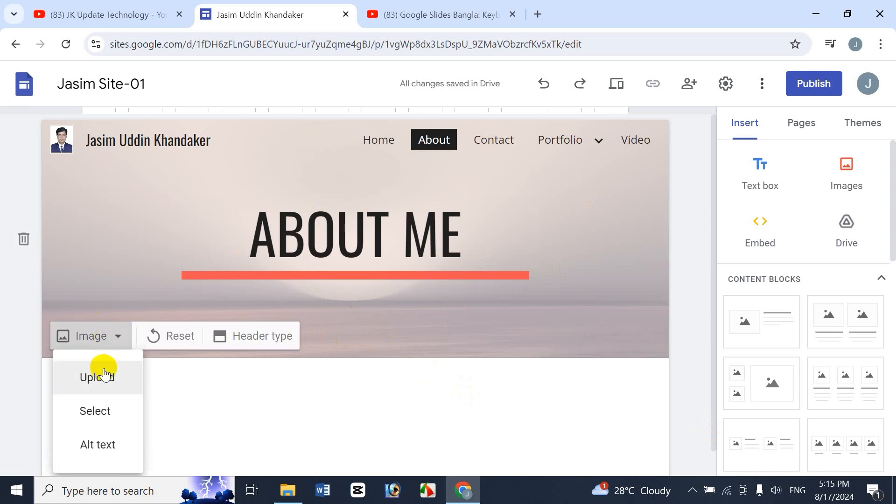
click(273, 346)
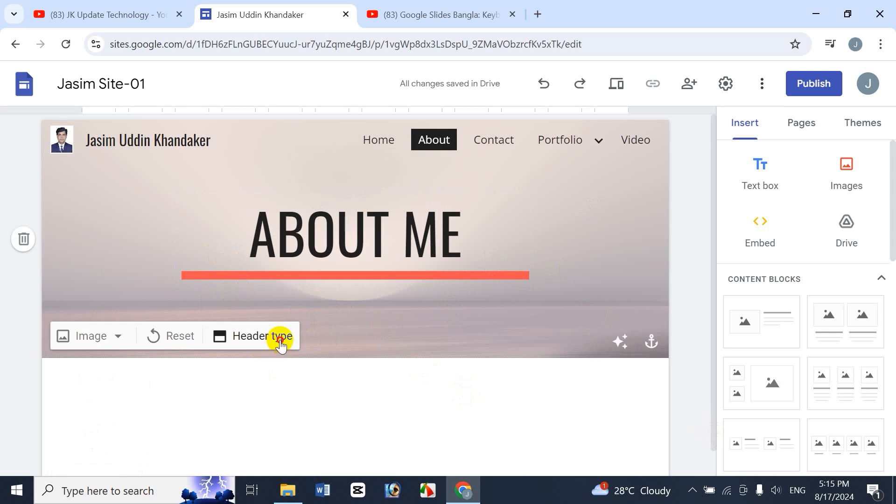
click(280, 338)
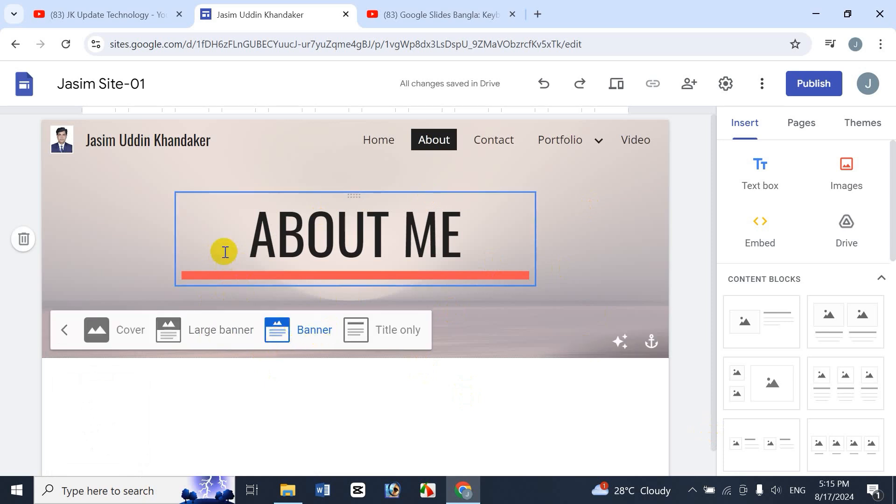
click(225, 341)
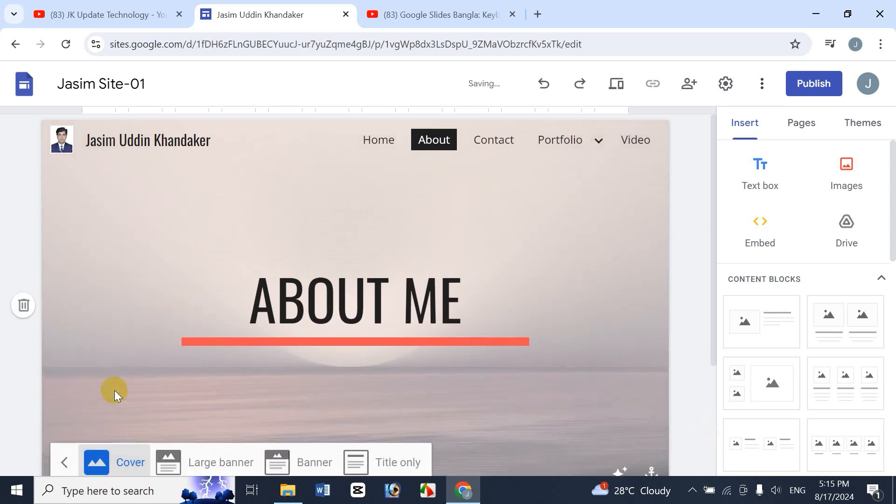
click(276, 455)
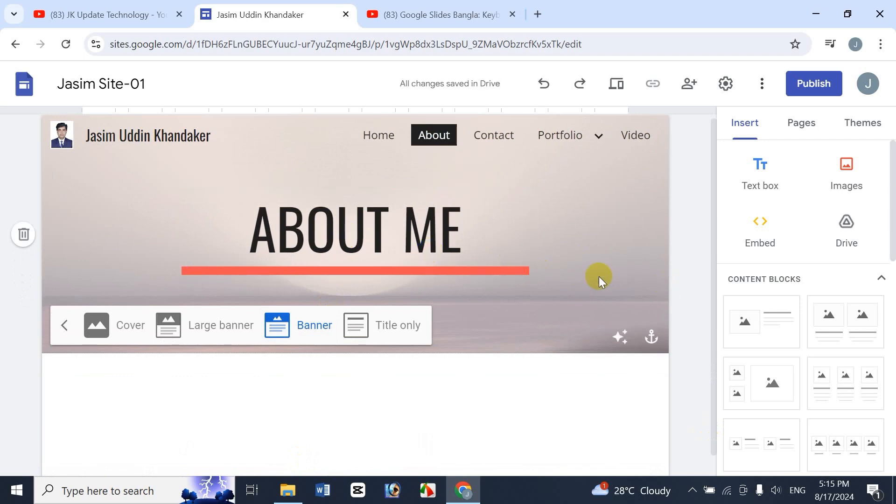
click(863, 123)
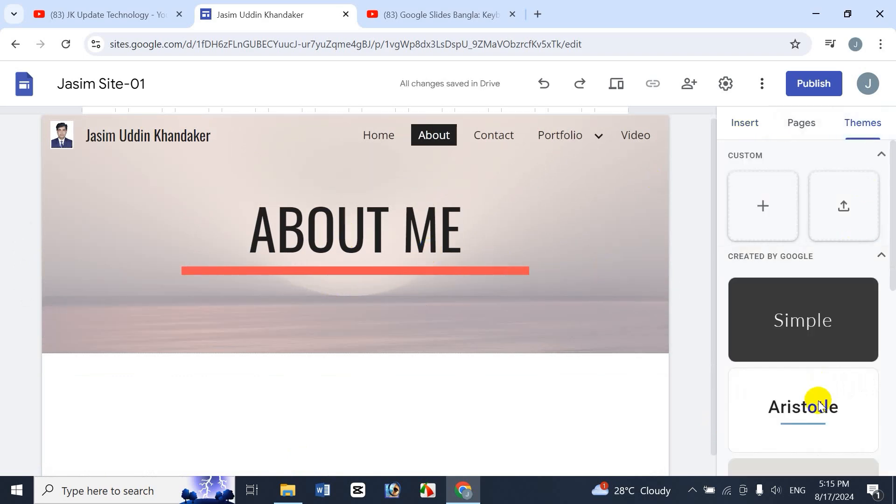
click(747, 124)
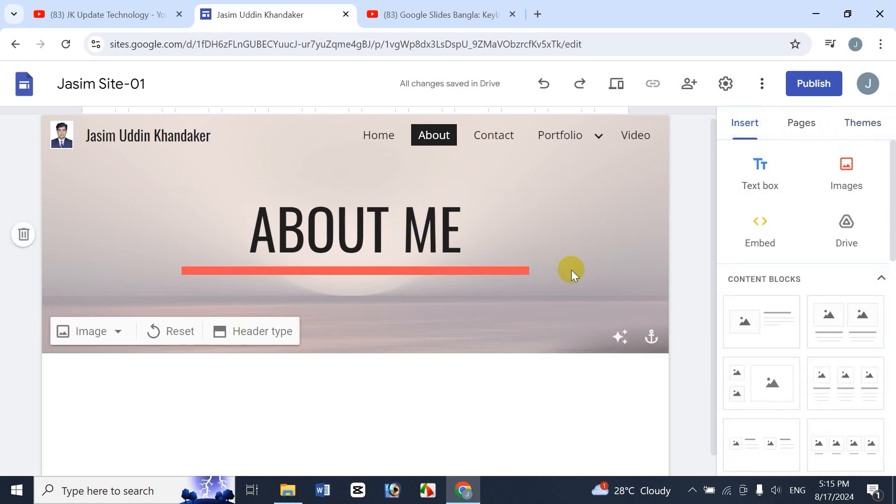
click(505, 261)
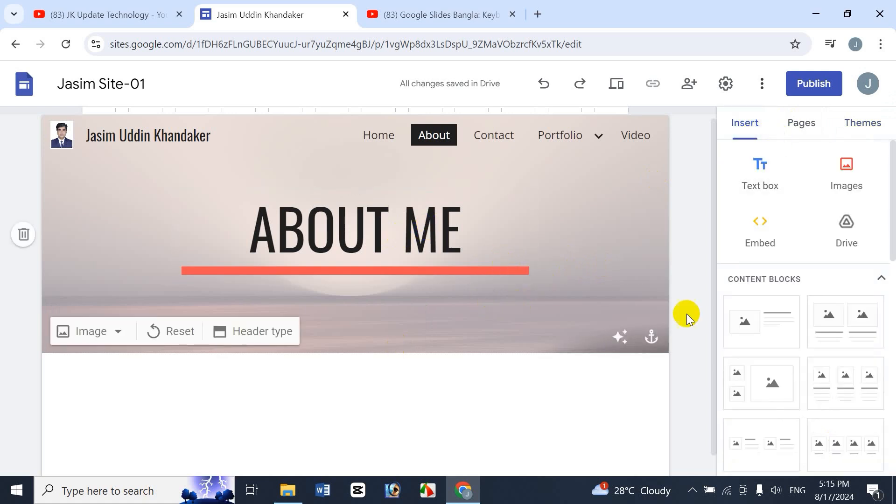
Step: Add a text box below the About header with three lines of filler text, and narrow it to about 40% of the content width
drag(714, 224, 716, 303)
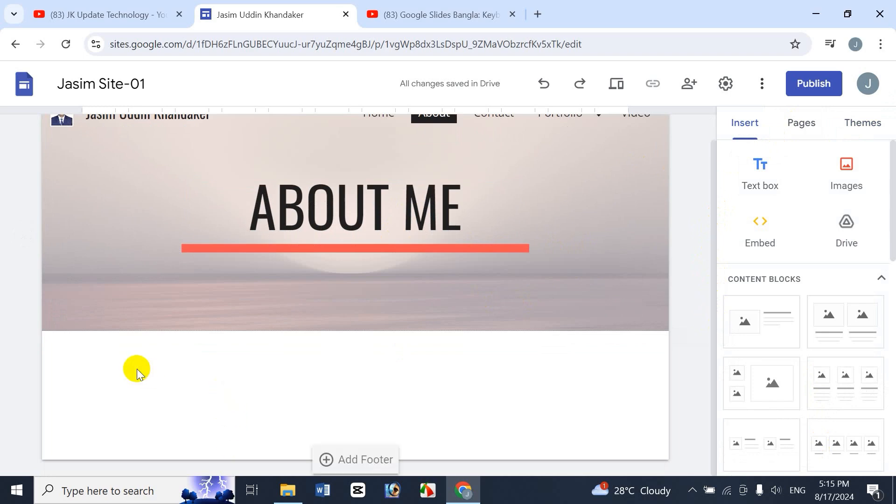
click(765, 170)
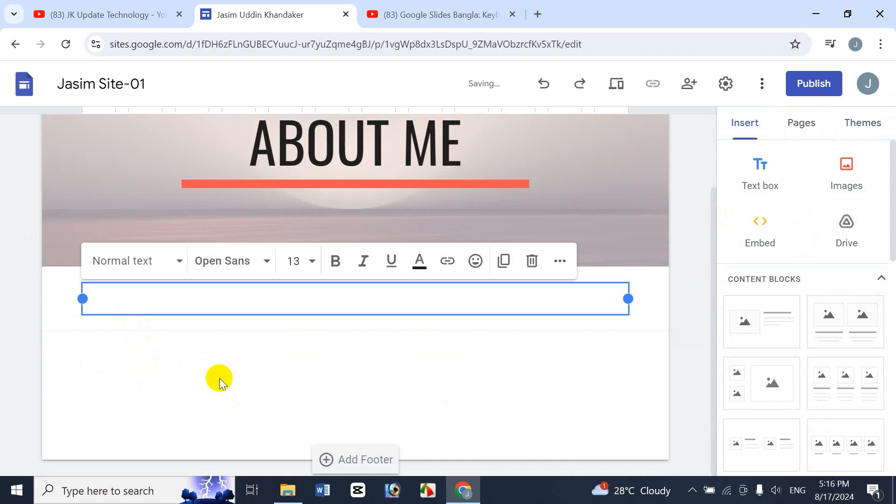
text(jksdf ds sdf sdfsd sdsdlkfjklsd)
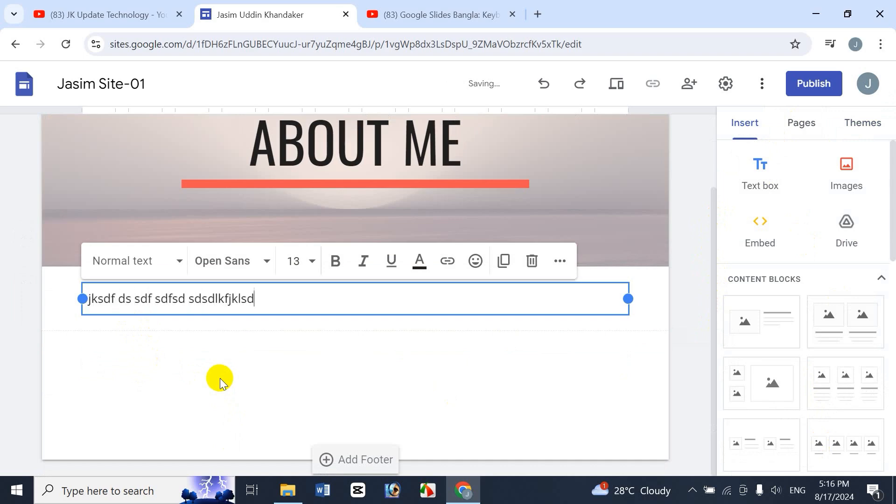
text(f sdm sd  sf sdds sdf sd)
key(Return)
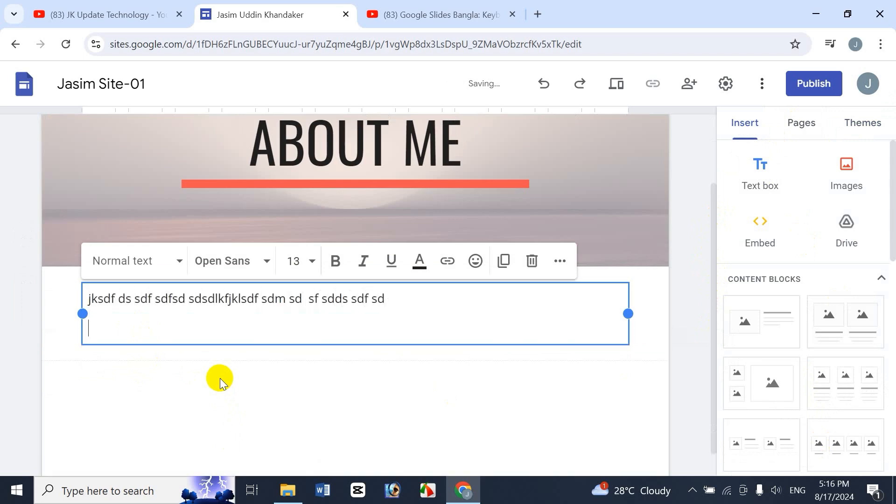
text(sdfsdlkfsdlkjfksdlf sd sdfsd)
key(Return)
text(sd sdf sdsdfs fsd)
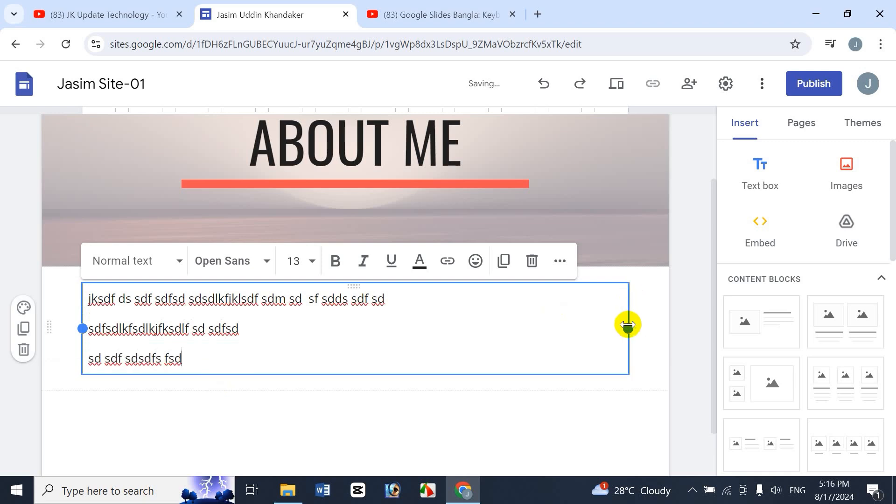
drag(629, 329, 302, 357)
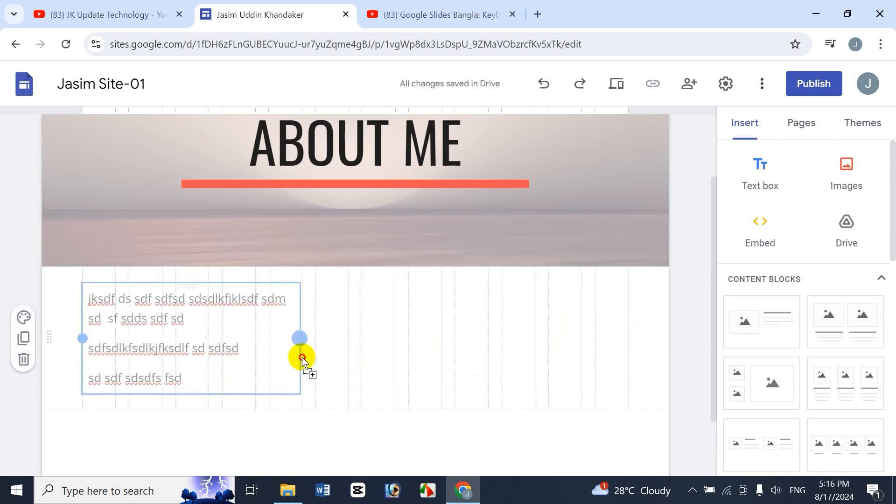
click(416, 363)
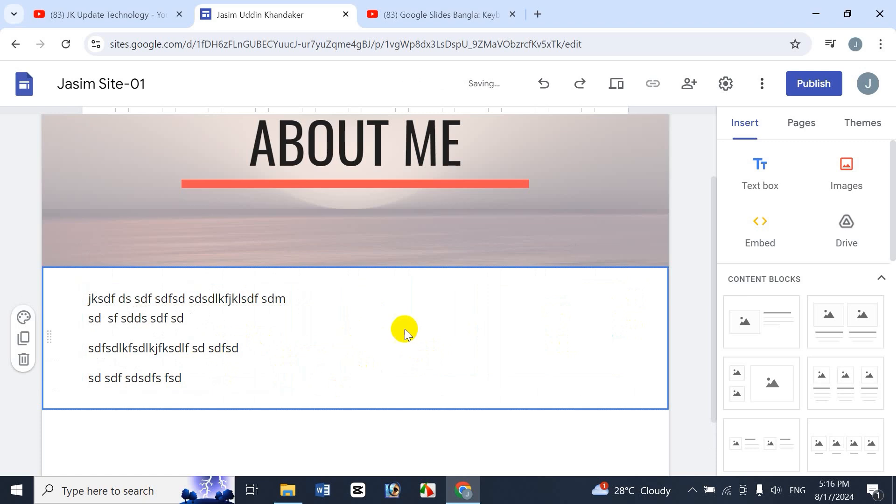
Step: Upload the portrait photo from the computer and place it beside the filler text in the same section
click(860, 179)
click(866, 219)
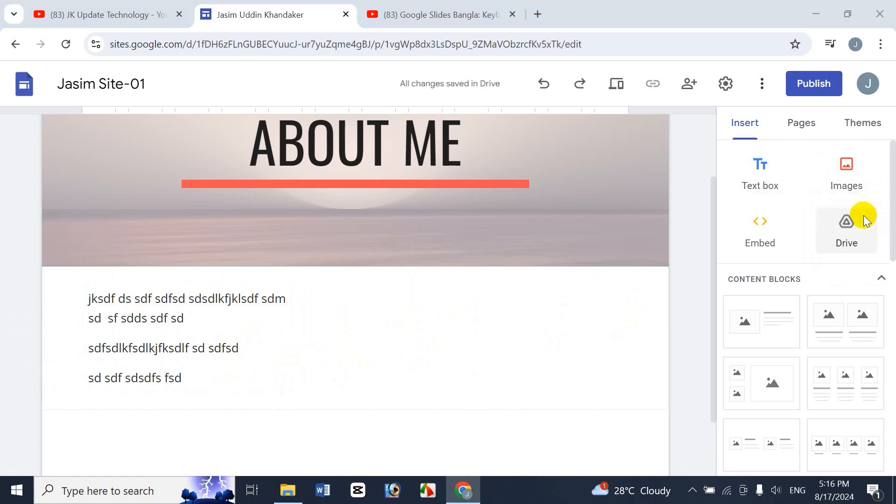
double_click(558, 125)
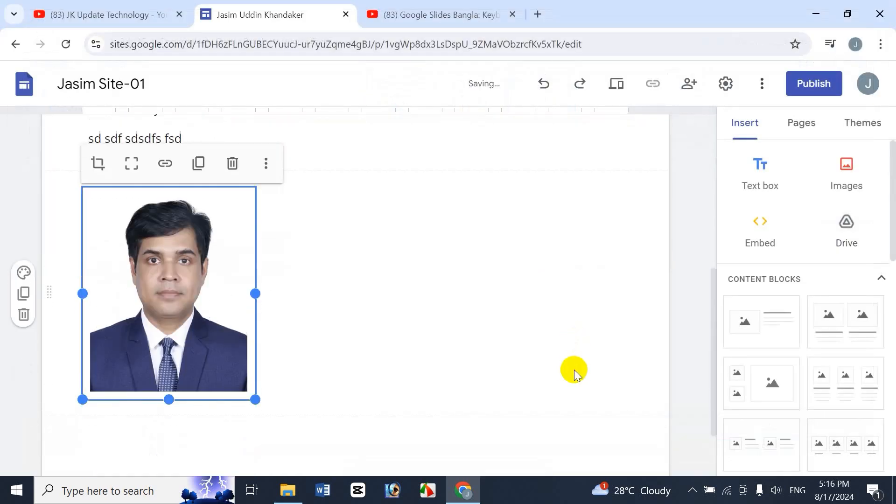
drag(176, 292, 449, 393)
drag(710, 206, 714, 280)
click(379, 382)
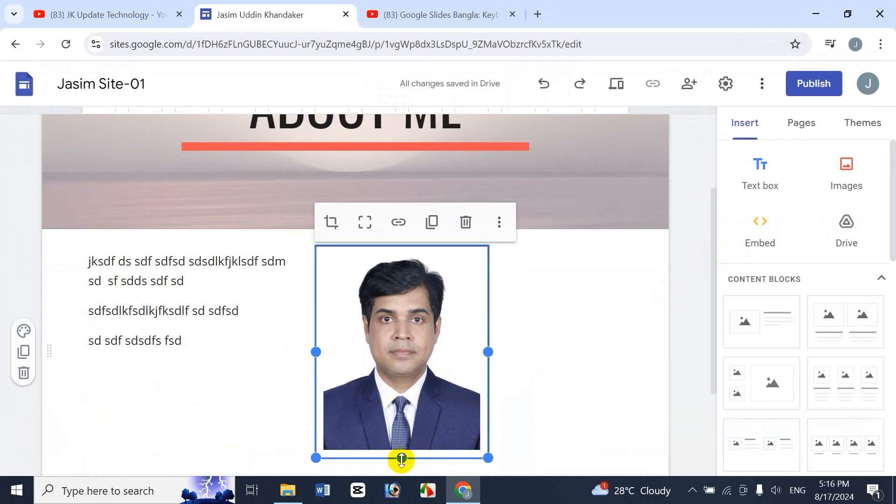
Step: Shorten the portrait photo to a nearly square frame and shift it further right, away from the text
drag(402, 459, 410, 394)
drag(416, 344, 497, 342)
click(508, 258)
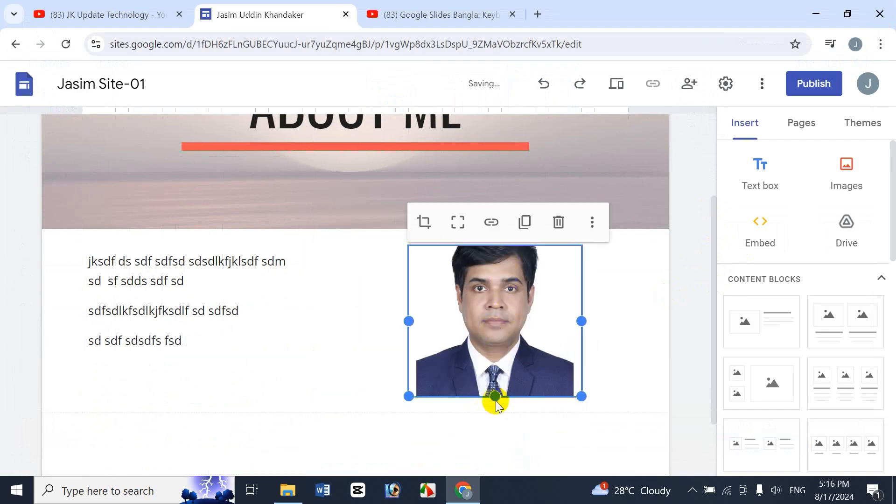
drag(494, 397, 492, 408)
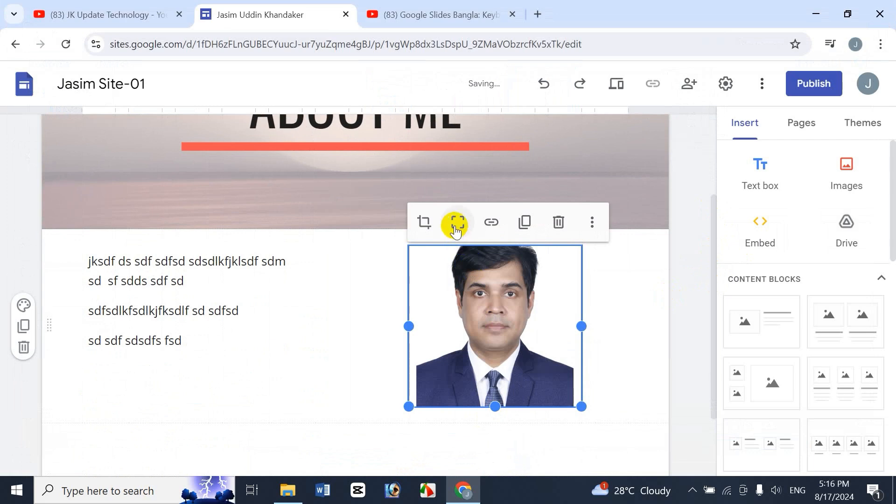
click(425, 222)
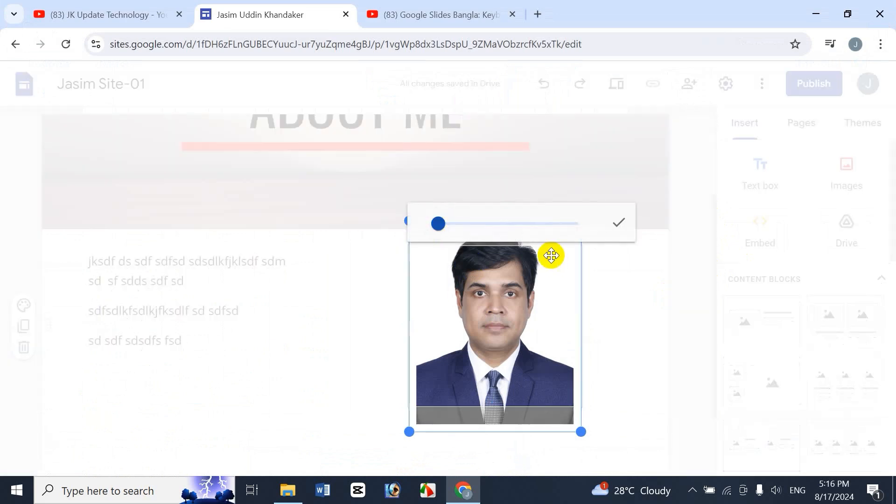
click(621, 224)
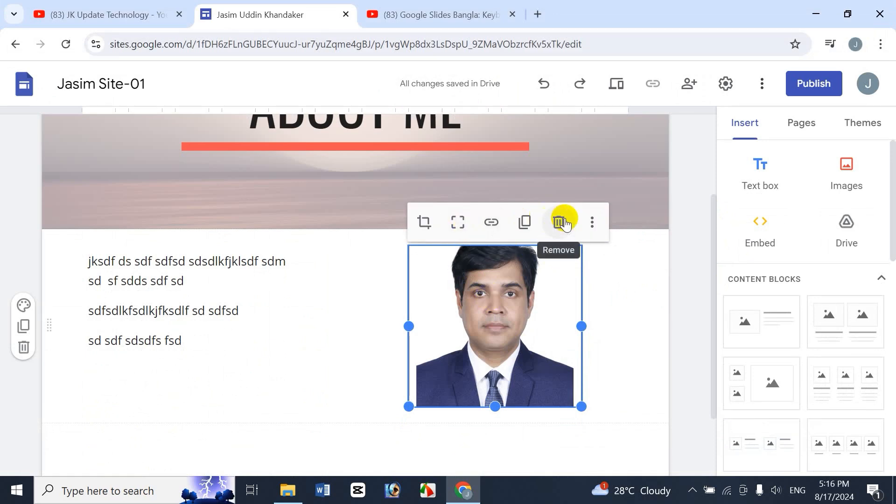
click(634, 339)
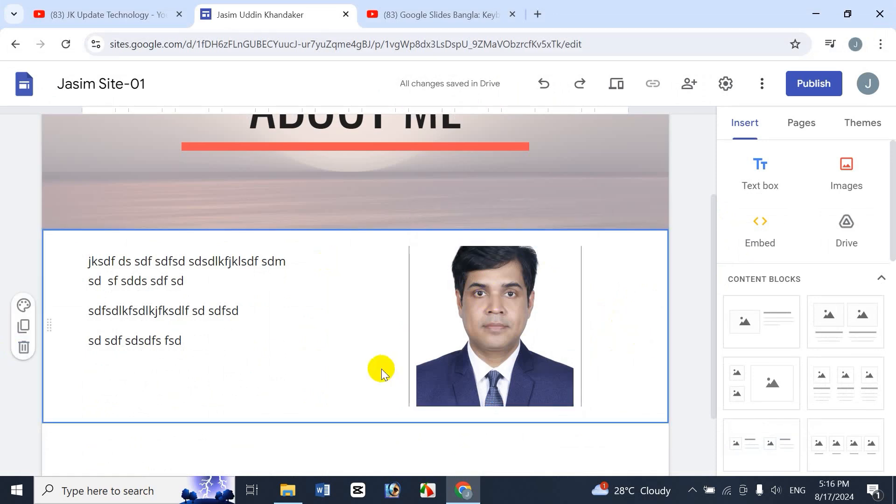
Step: Open the Video page and change its header title to VIDEO PAGE
drag(716, 274, 716, 164)
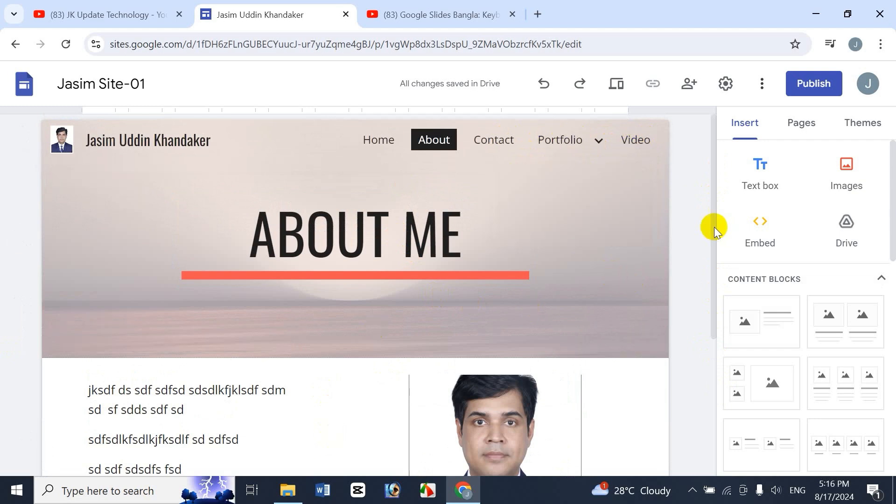
drag(716, 216, 716, 385)
drag(712, 324, 698, 180)
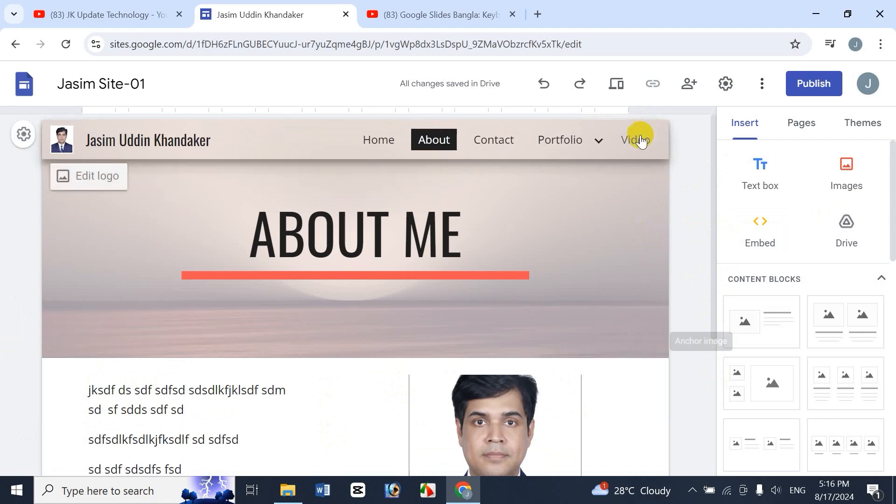
click(636, 142)
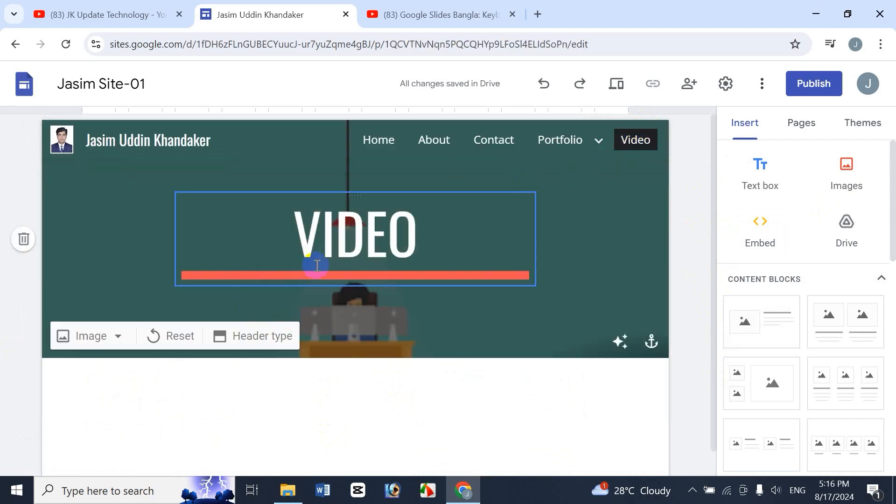
click(424, 235)
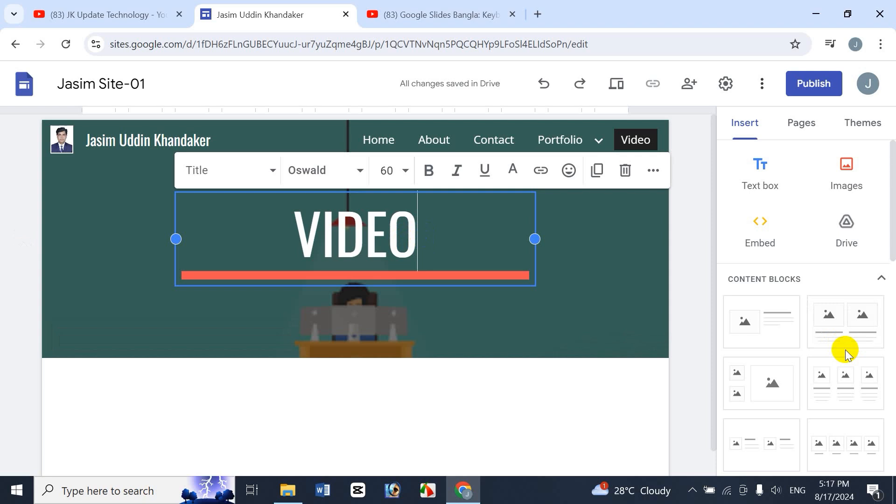
text(PAGE)
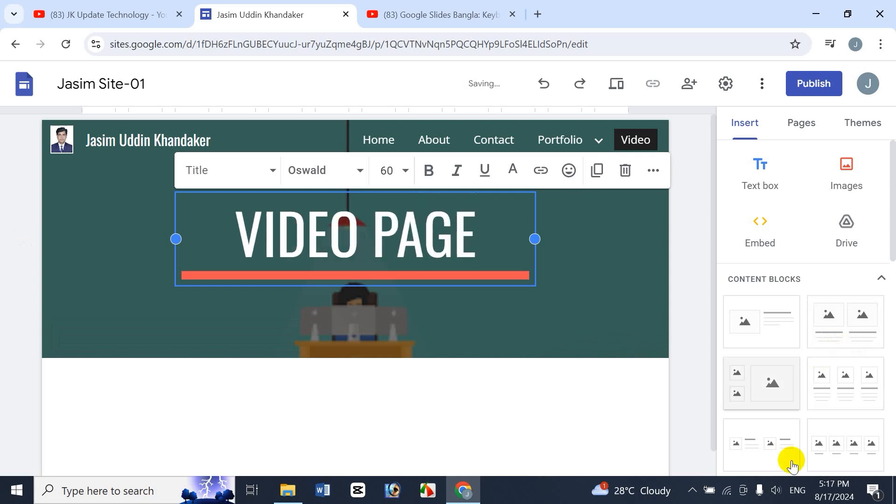
click(328, 371)
Step: Replace the Video page's header image with the gallery picture of blurred turquoise waves above a sandy shore
click(532, 326)
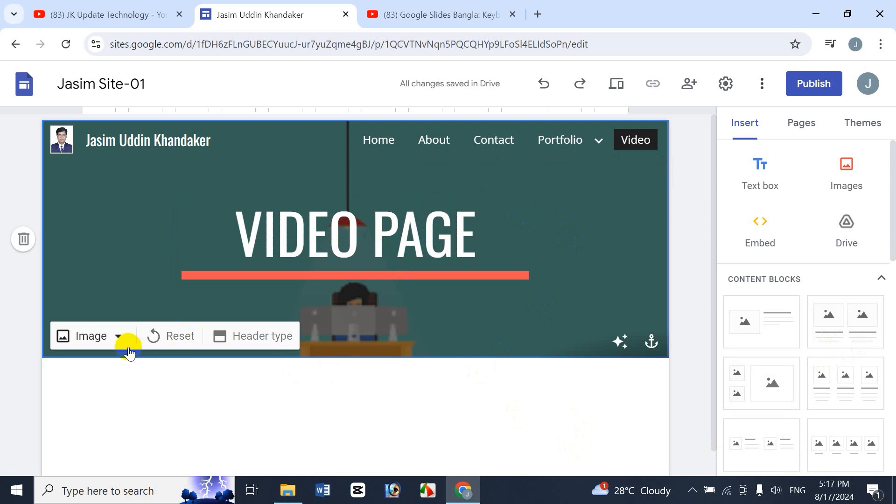
click(114, 341)
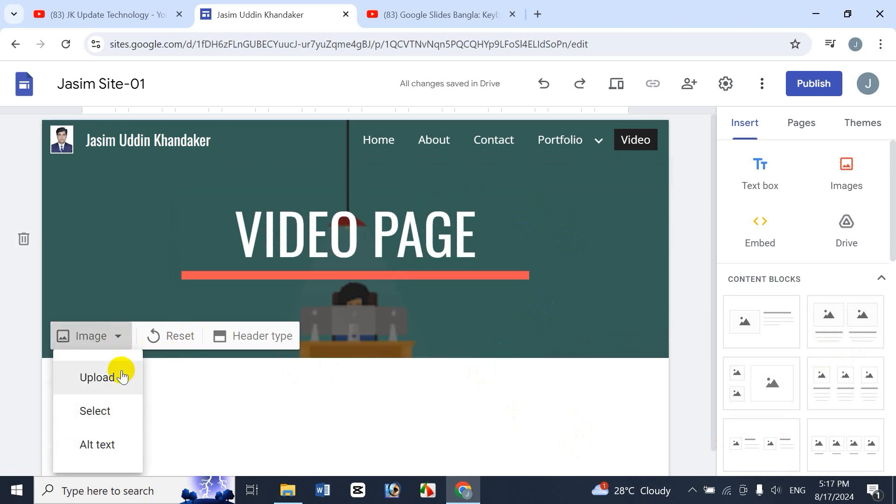
click(110, 416)
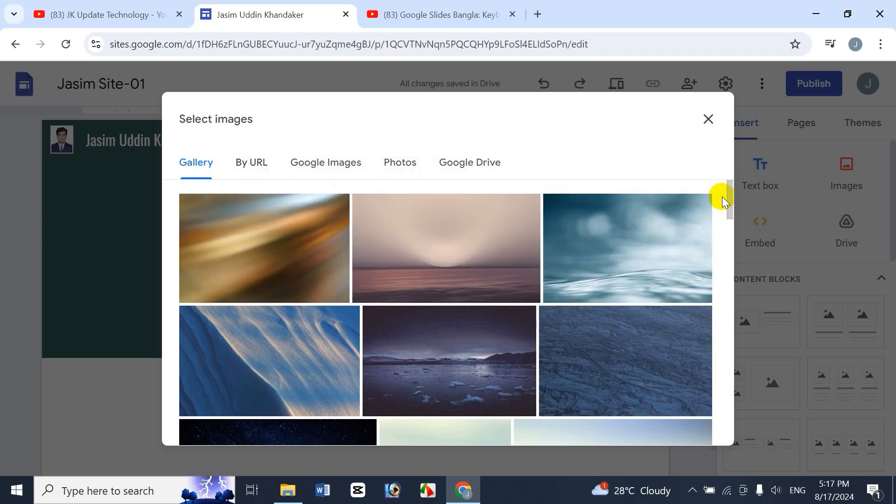
drag(729, 199, 739, 225)
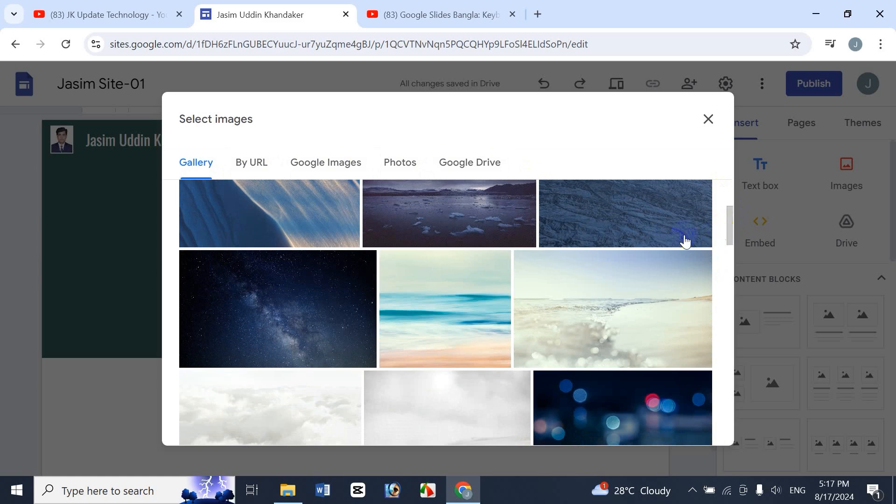
click(469, 316)
click(690, 424)
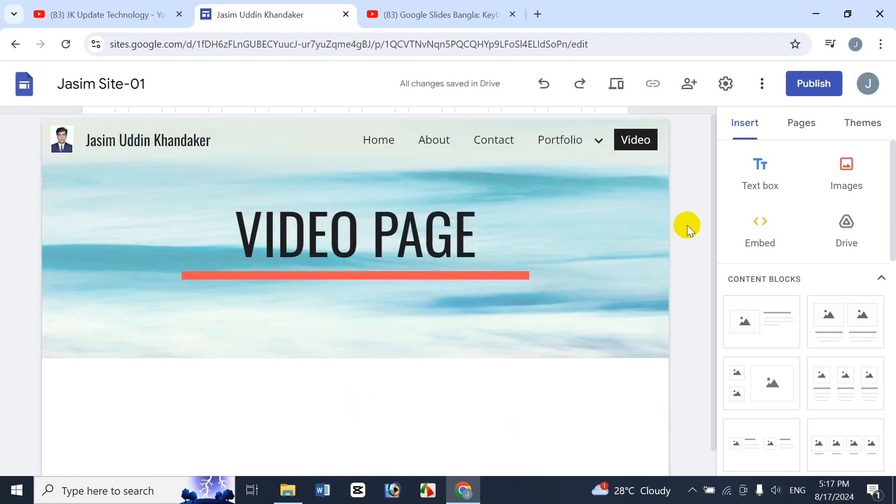
Step: Add the content block with four captioned image placeholders in a row below the Video page header
scroll(651, 310, down, 1)
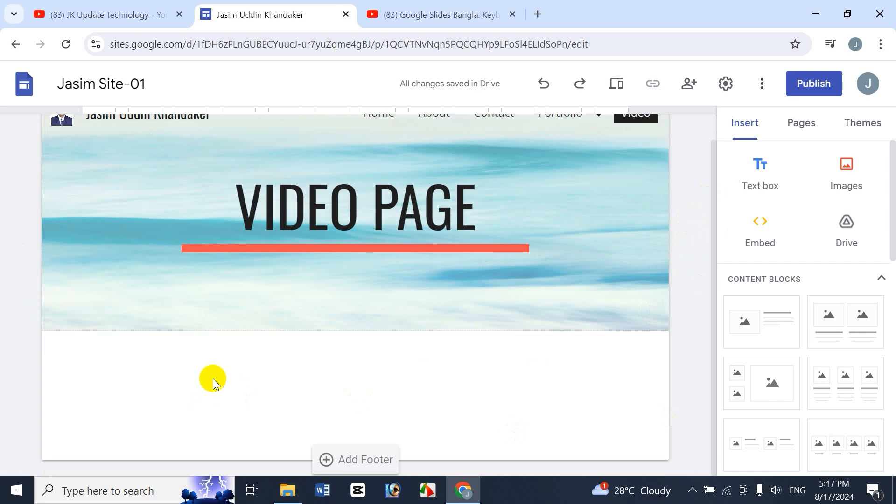
drag(893, 250, 886, 294)
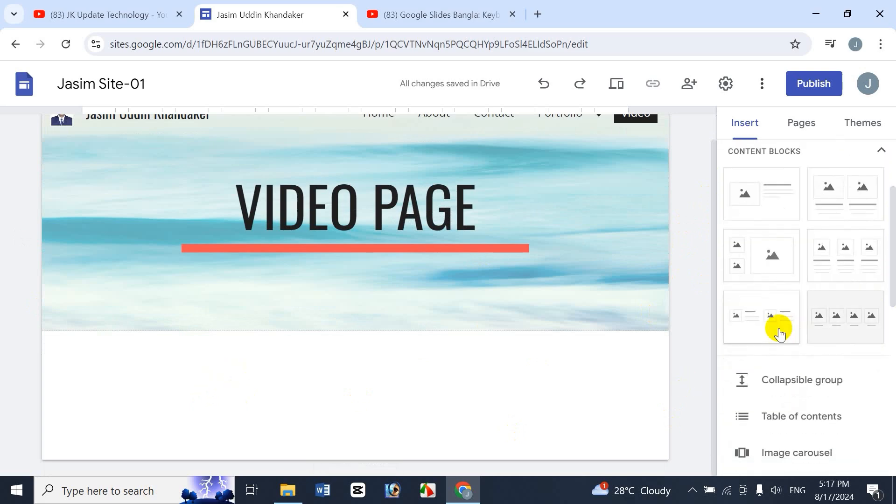
click(862, 323)
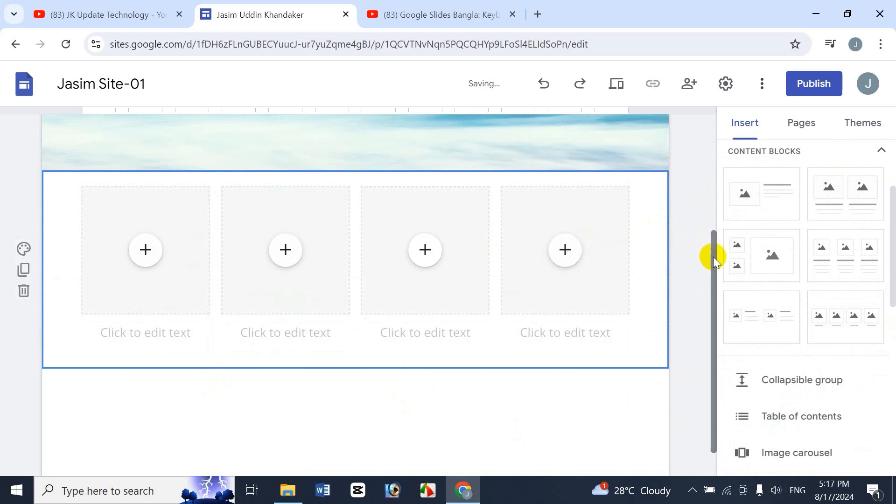
mouse_move(709, 253)
mouse_down()
mouse_move(712, 164)
mouse_move(700, 260)
mouse_up()
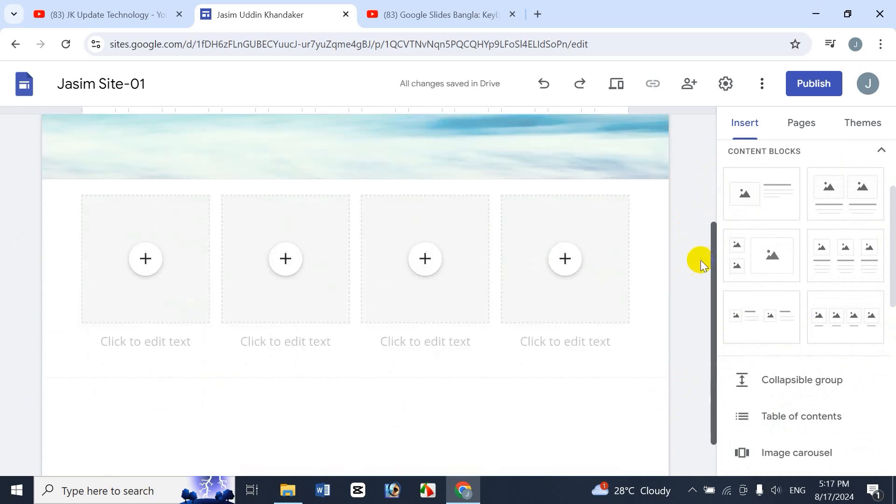
Step: Search YouTube for "jkupdate technology" and insert the video "How To Use Google Keep | Google Keep A-Z | Bangla" into the first placeholder
click(150, 260)
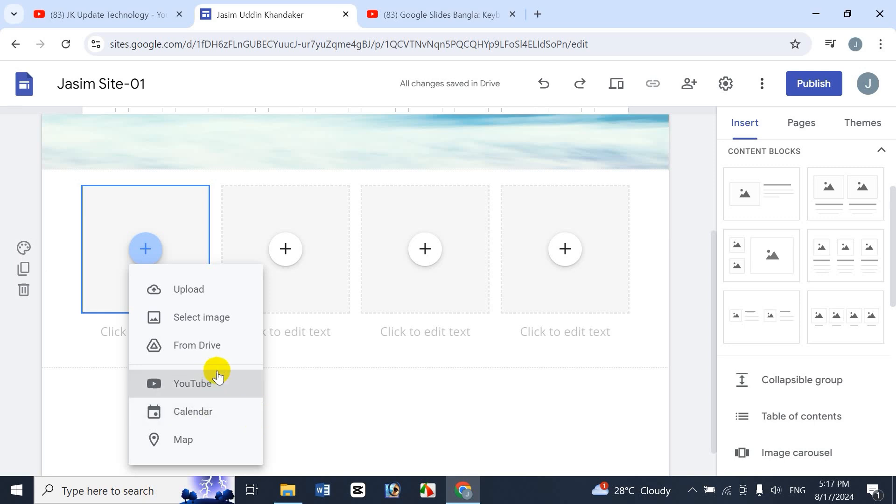
click(215, 392)
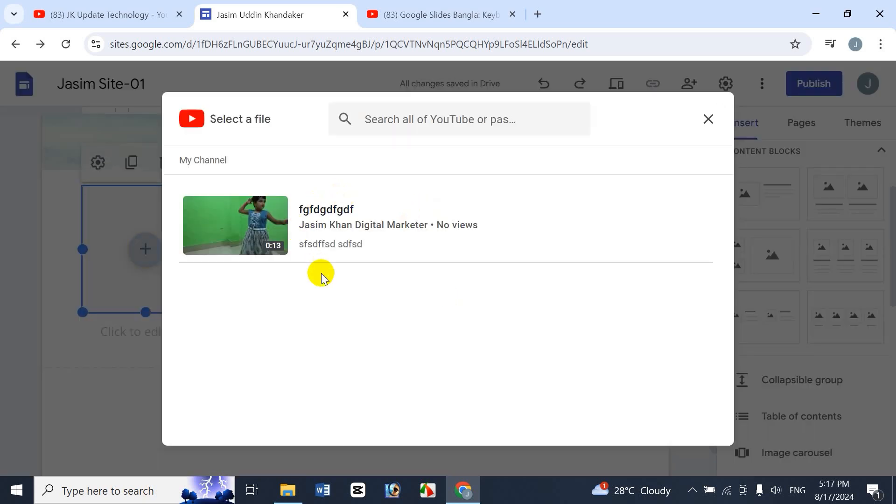
click(411, 119)
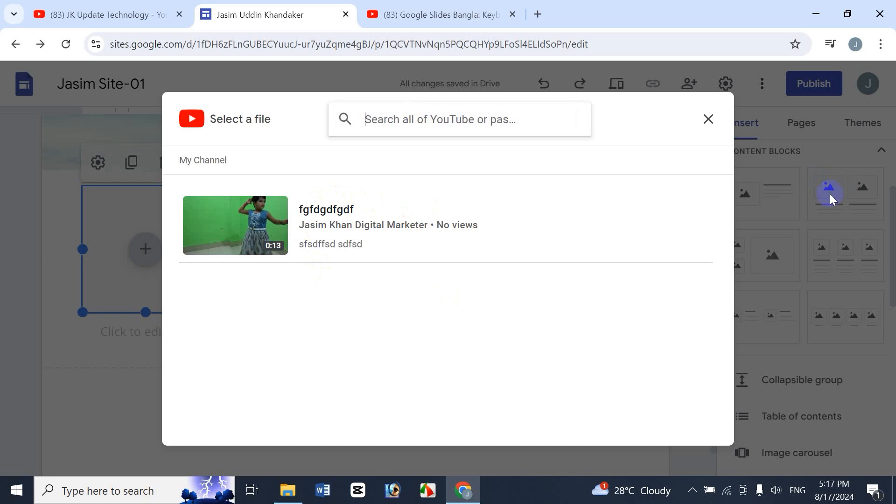
text(jk on)
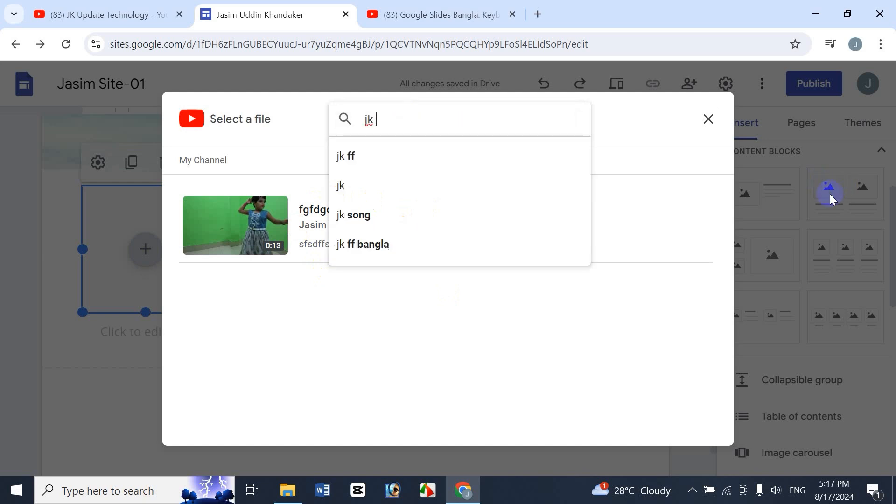
key(BackSpace)
key(BackSpace)
text(update te)
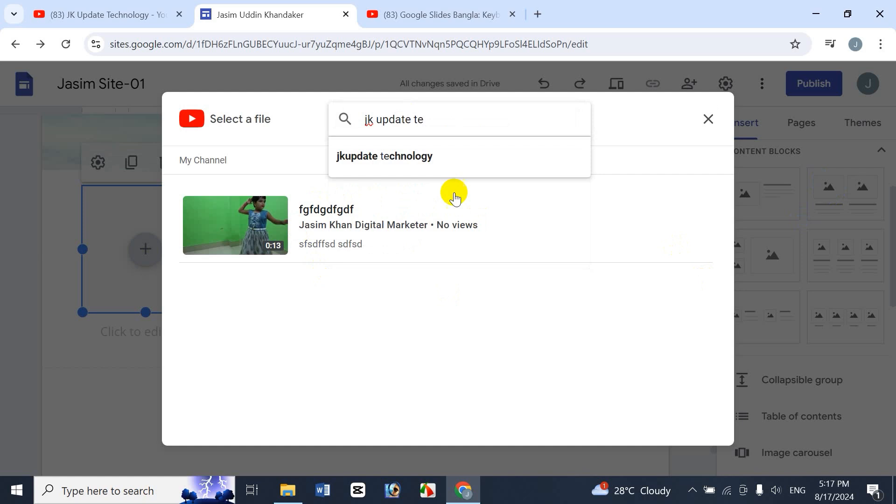
click(432, 164)
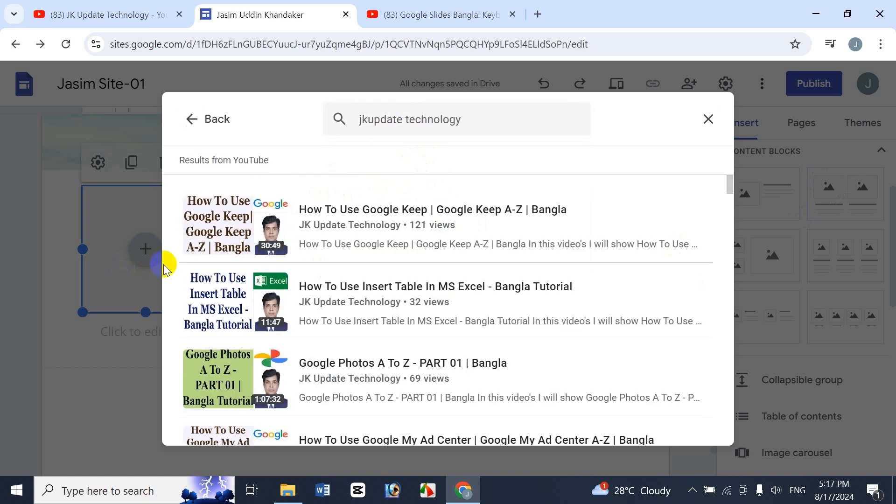
click(326, 224)
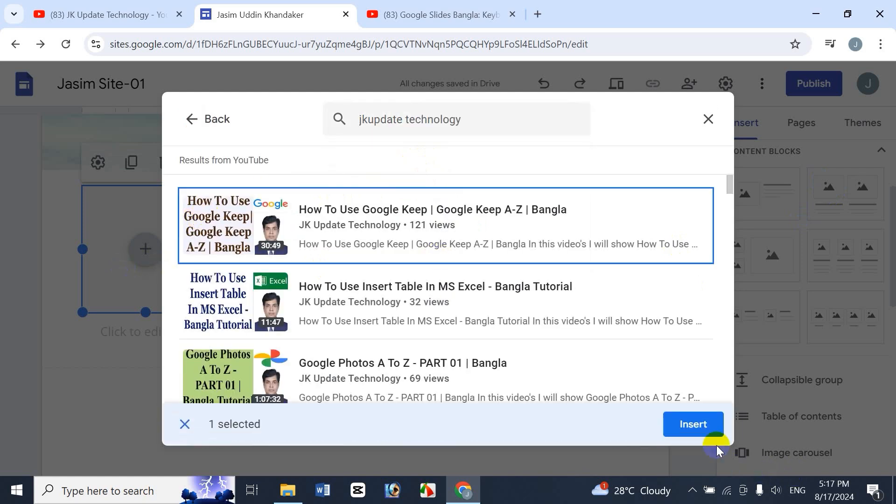
click(695, 424)
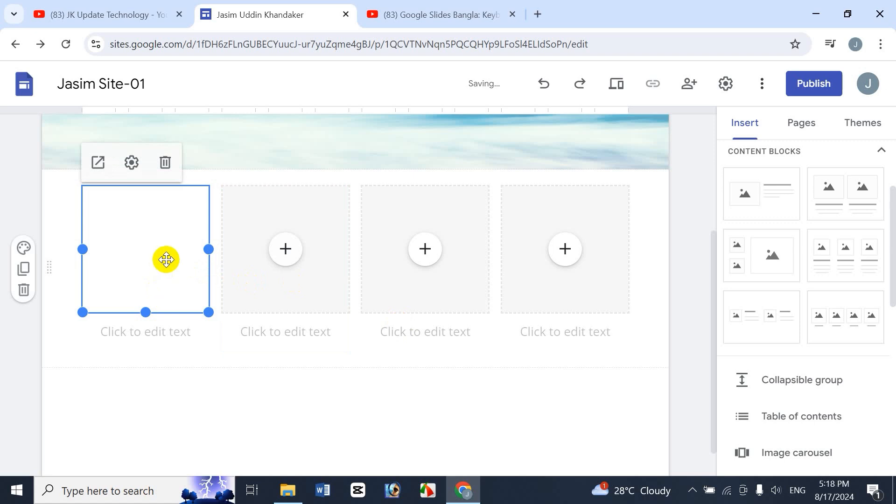
Step: Enter the caption "sdfsdfas" below the first video in the four-column block
click(173, 334)
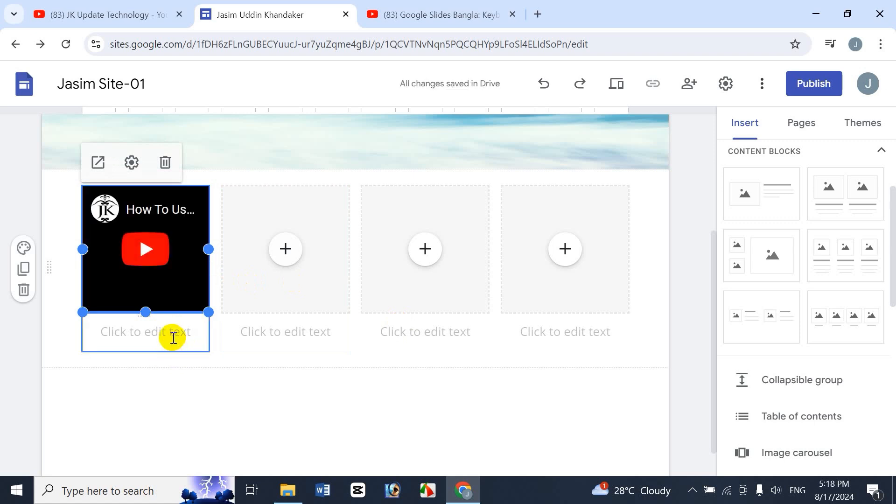
text(sdfsdfas)
click(278, 395)
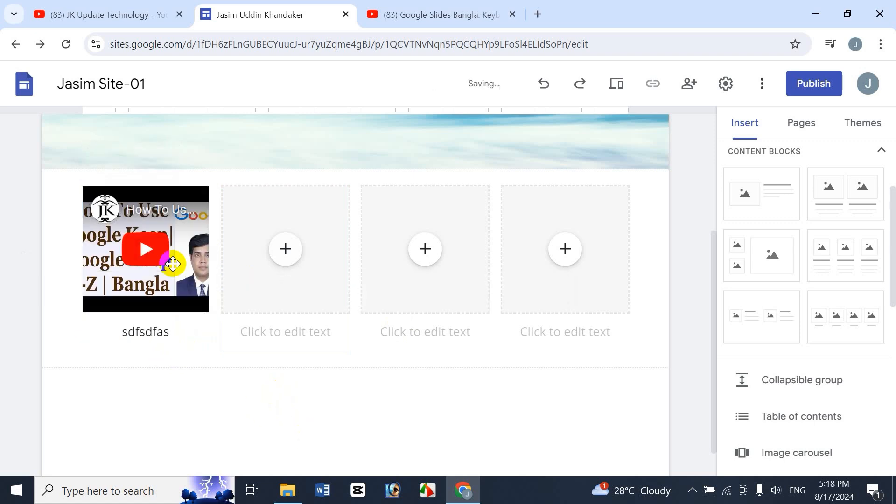
click(280, 250)
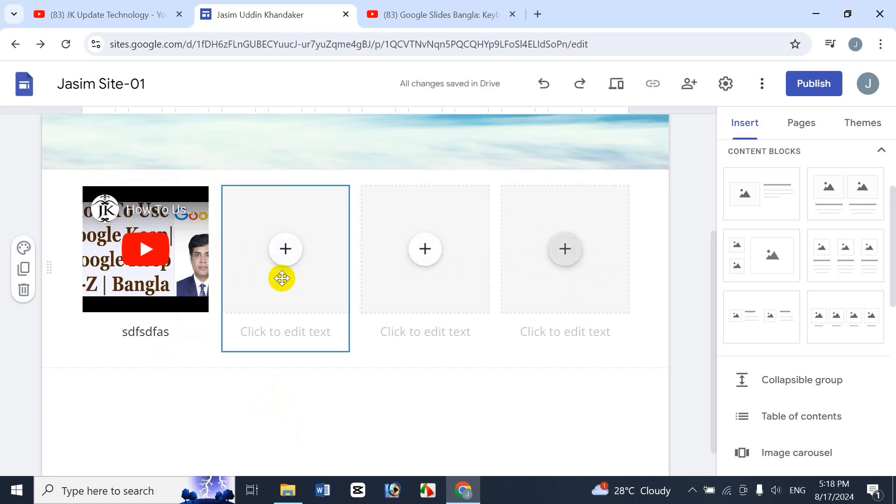
click(477, 413)
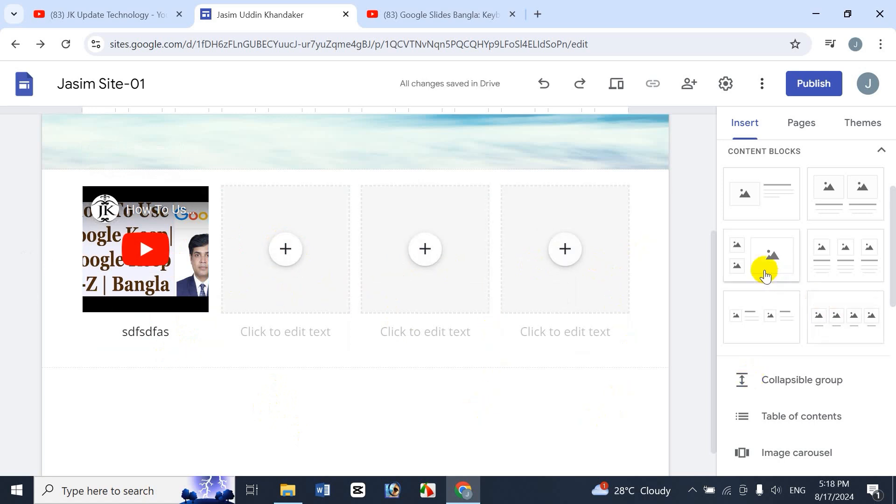
drag(710, 251, 722, 116)
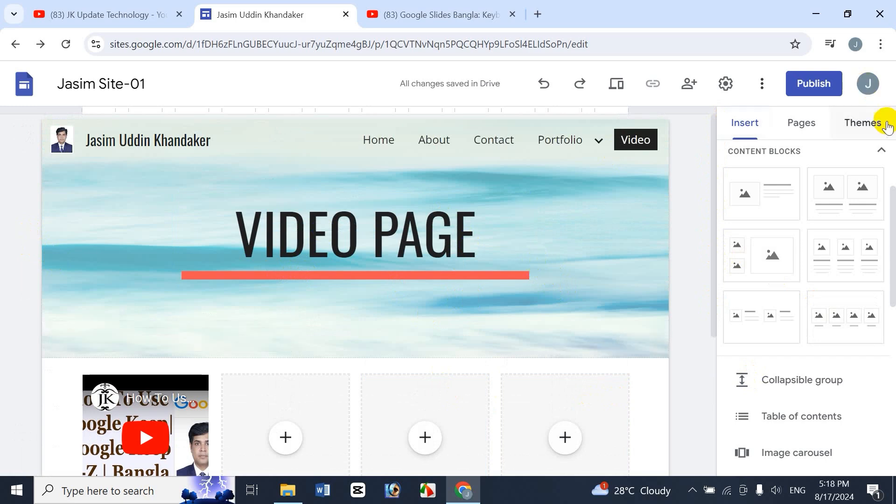
click(802, 123)
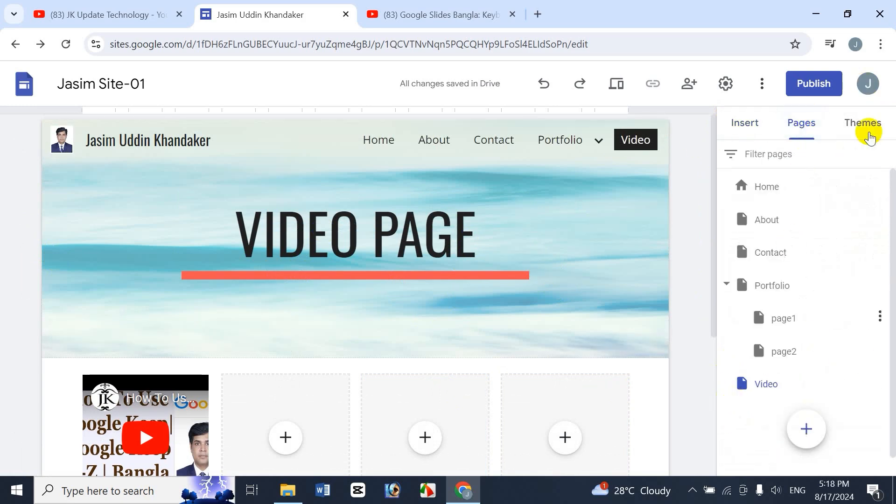
click(870, 124)
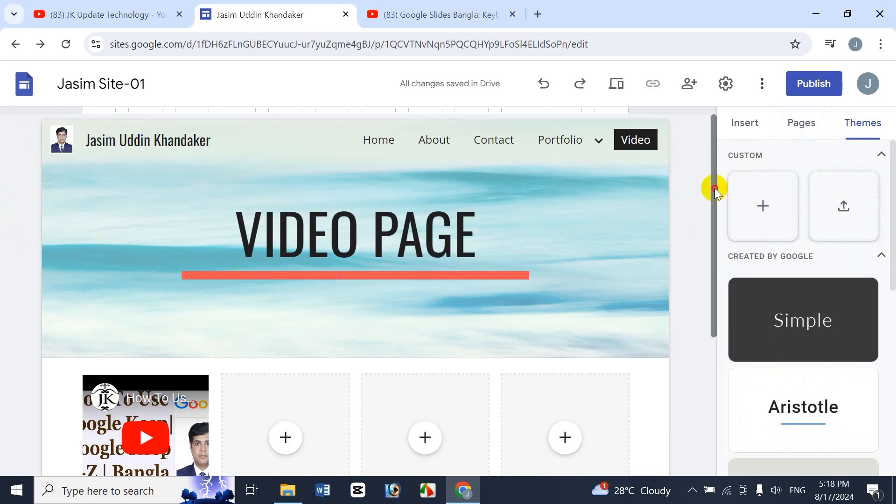
Step: Add a footer to the site with the text "All Right Reserved"
drag(714, 188, 721, 385)
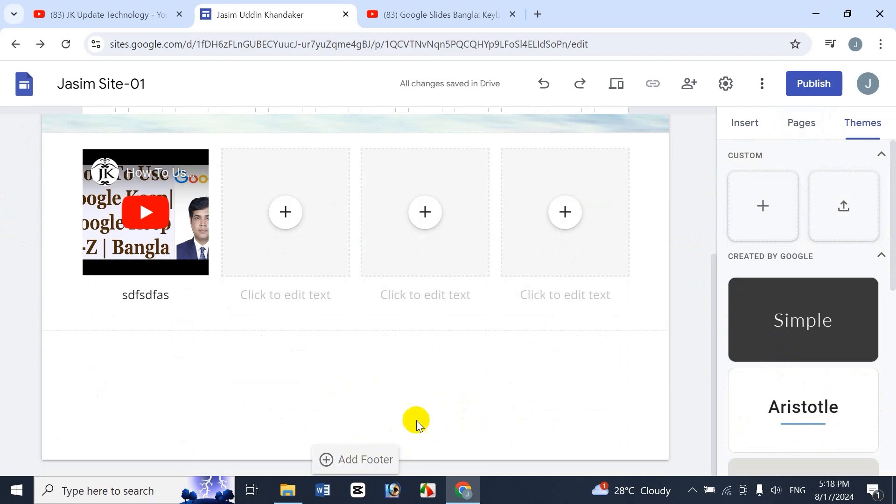
click(368, 459)
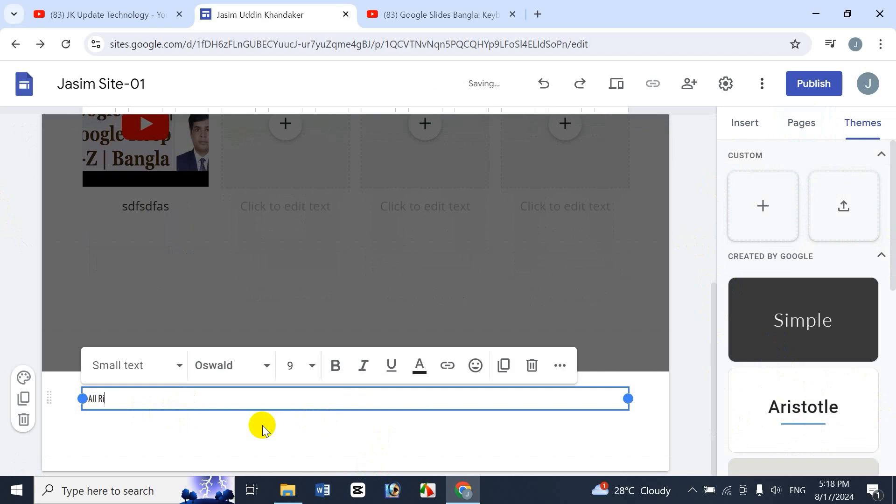
text(All Right Reserved)
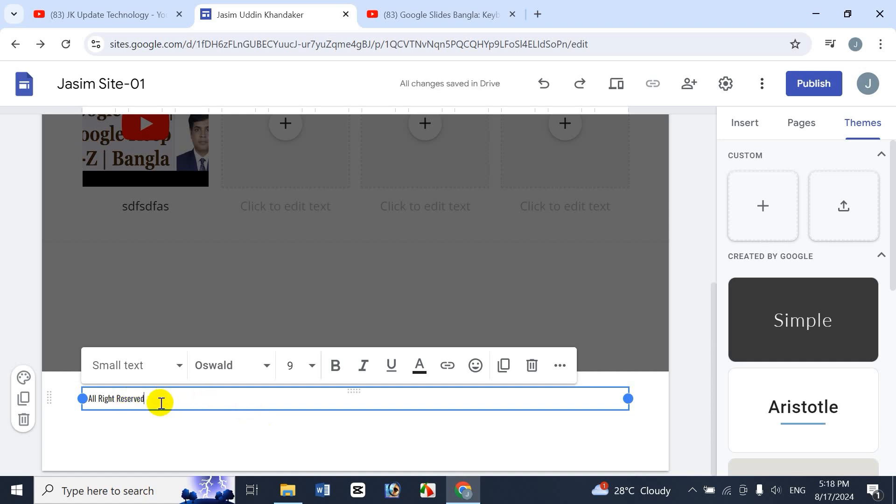
Step: Make the footer text bold and center it
drag(159, 399, 86, 400)
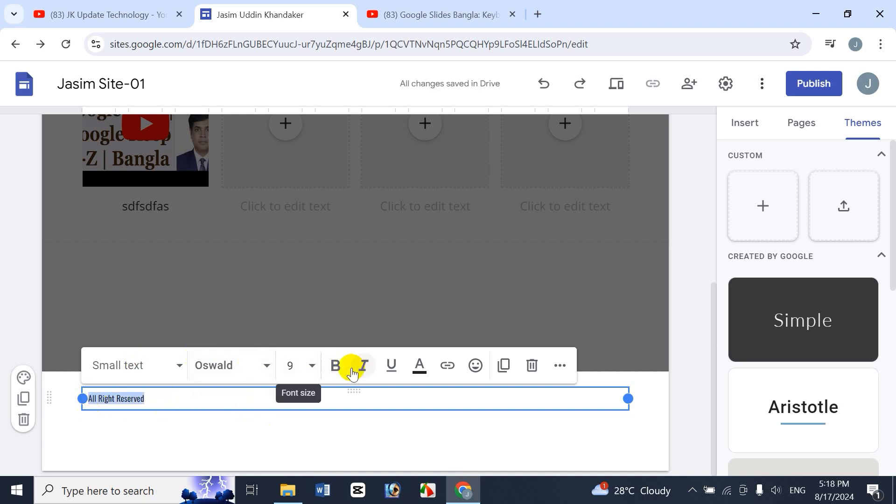
click(335, 365)
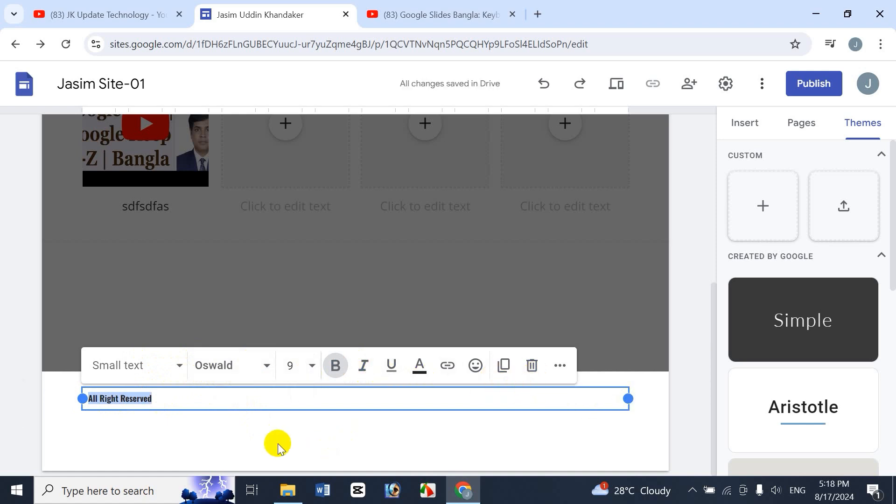
click(559, 365)
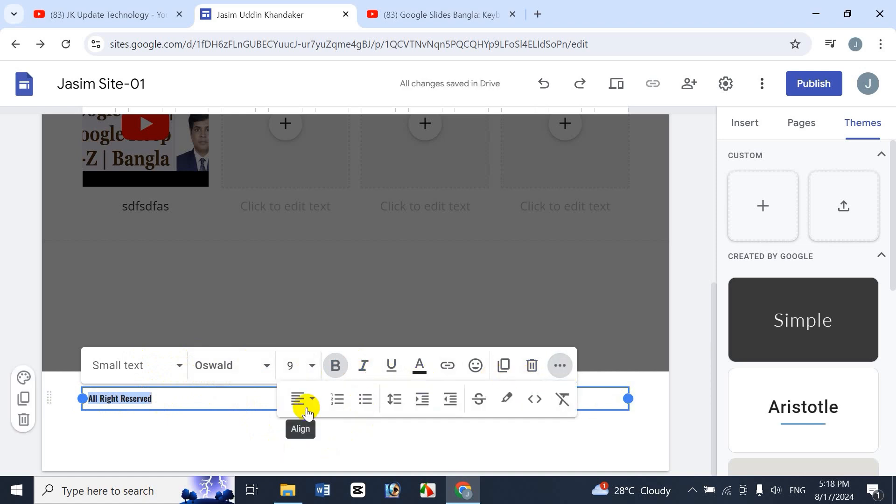
click(304, 402)
click(297, 469)
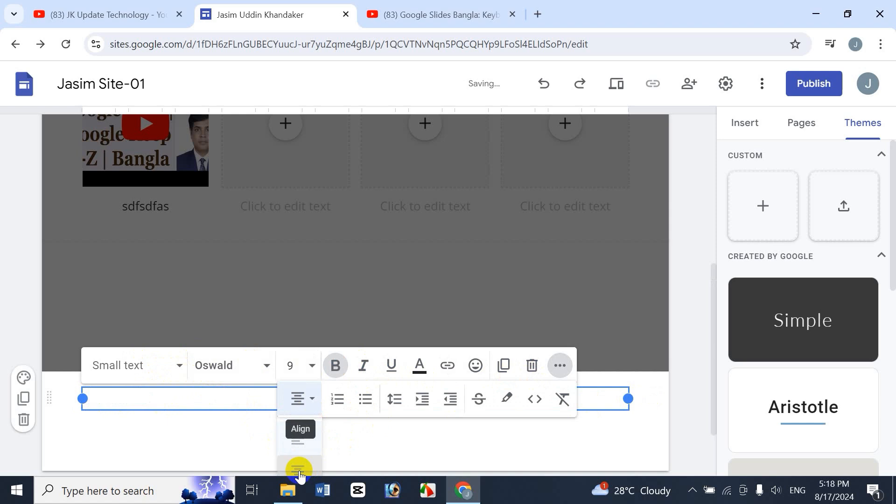
click(369, 443)
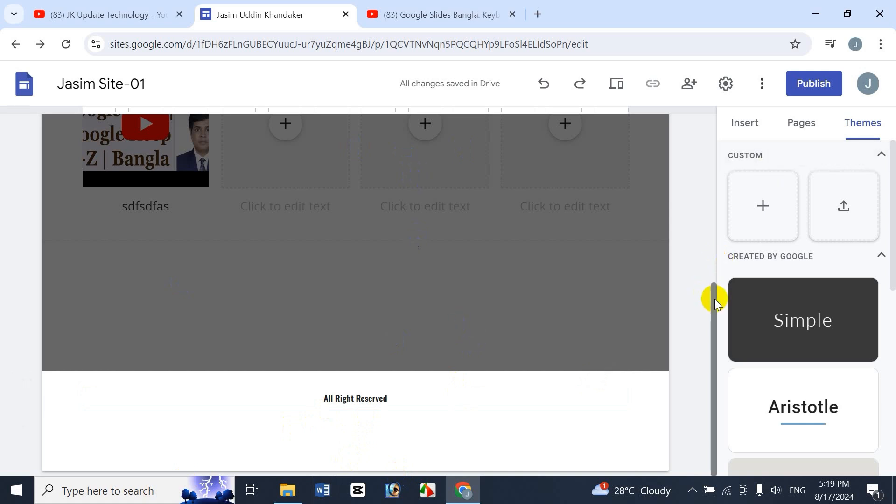
Step: Try the Anyone with the link option for the draft's general access and return the draft to Restricted
drag(715, 299, 722, 82)
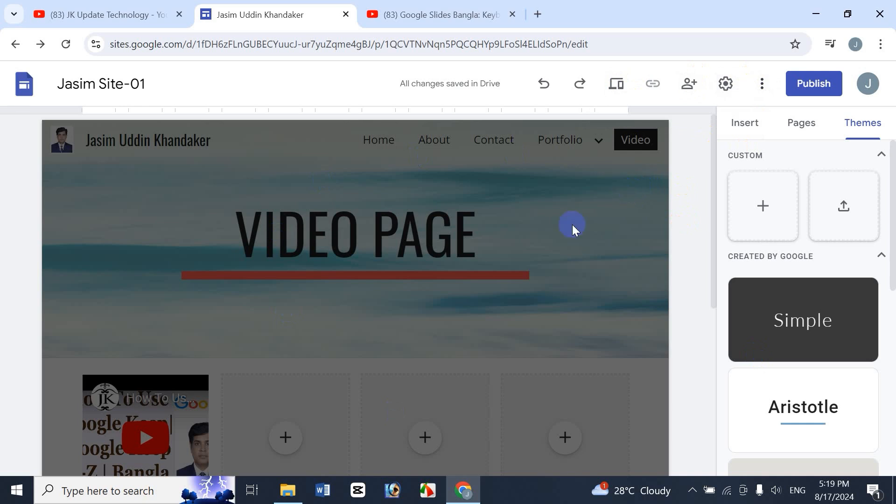
click(693, 87)
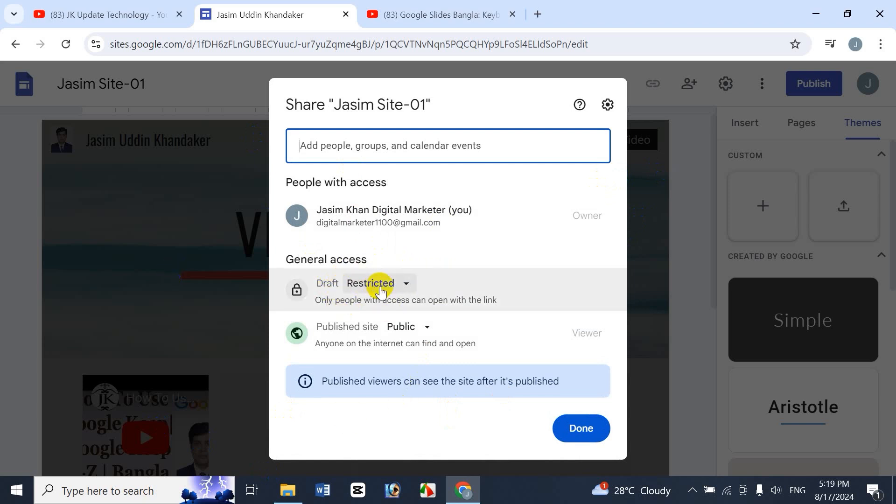
click(403, 289)
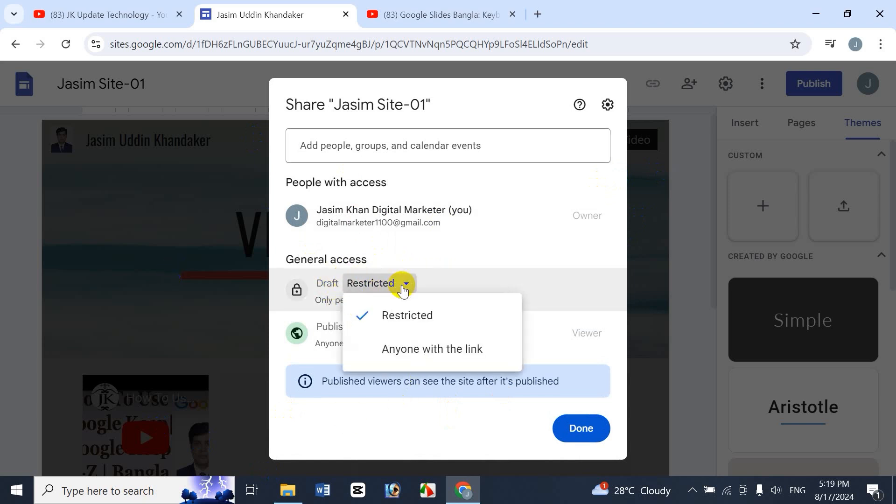
click(455, 353)
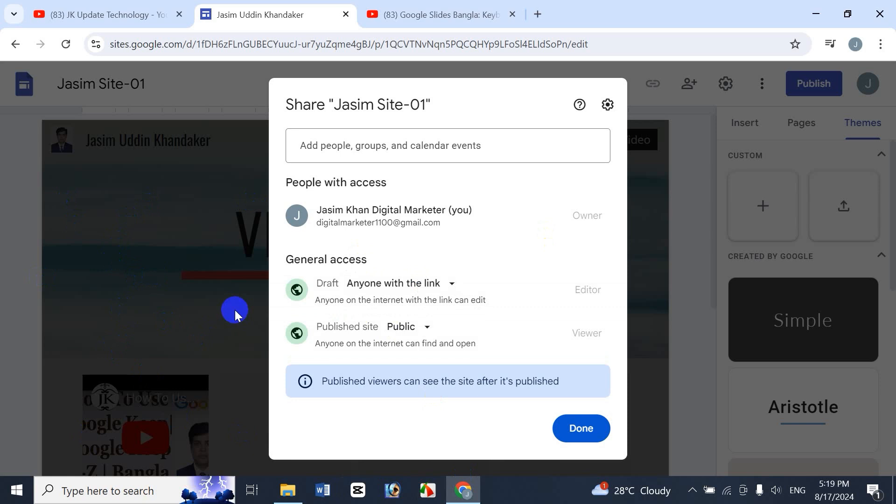
click(405, 285)
click(394, 314)
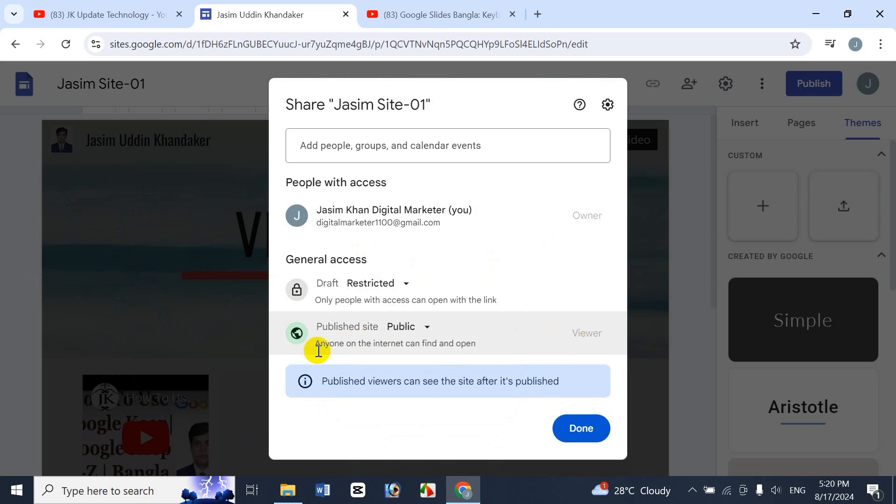
Step: Review the published site's access options and finish the sharing settings without sharing the embedded files
click(424, 333)
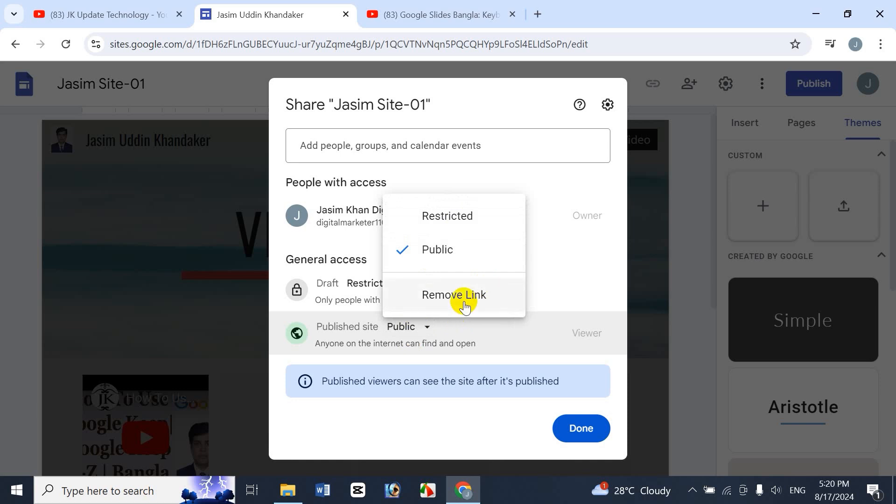
click(436, 426)
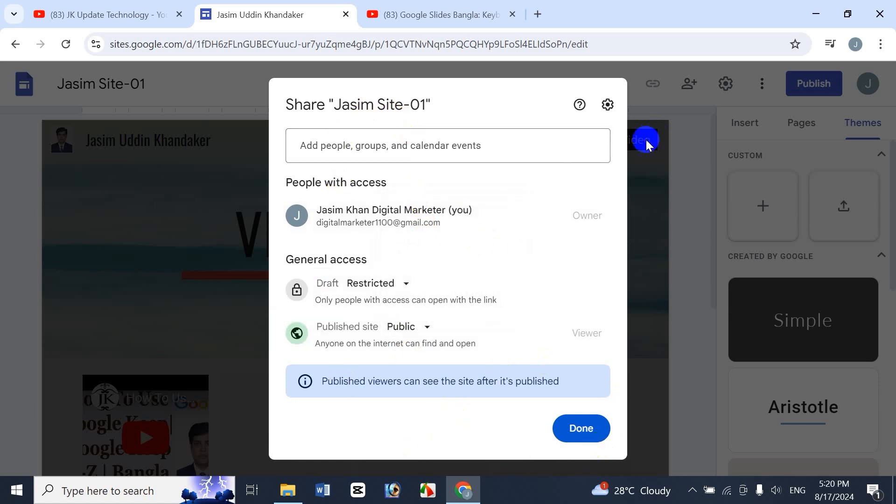
click(581, 429)
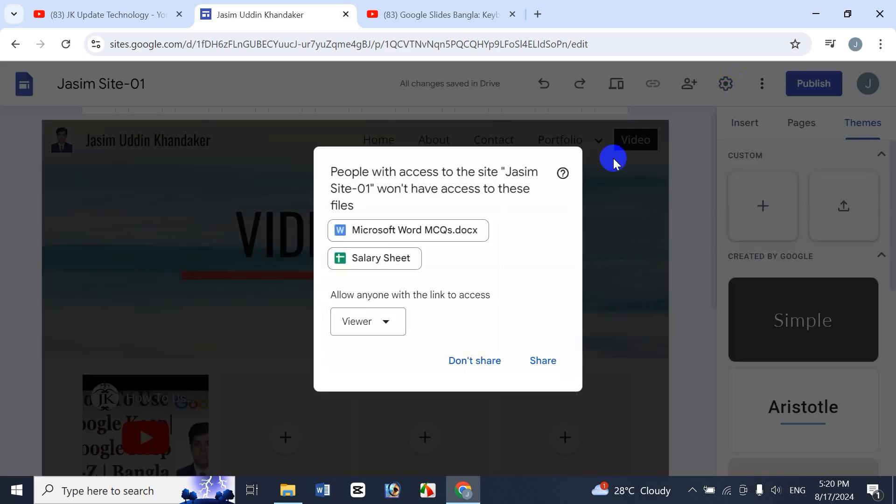
click(471, 364)
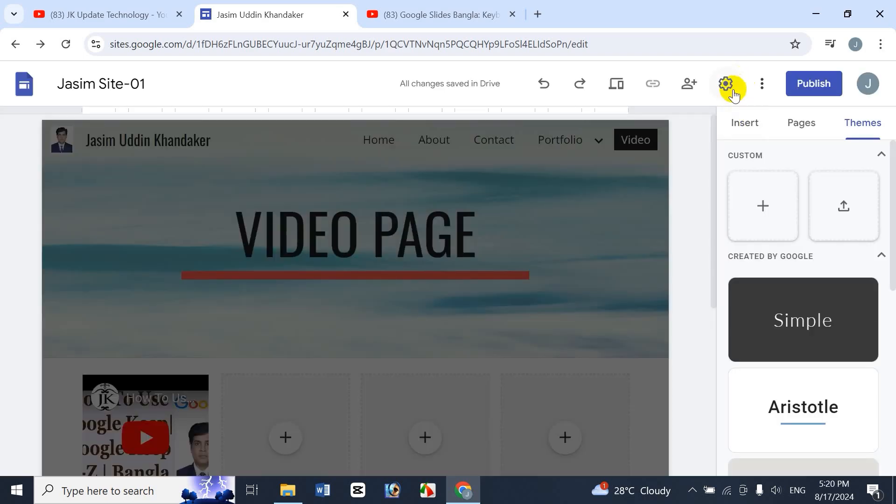
Step: Set the site's navigation mode to Side and preview the page list in the side menu
click(726, 85)
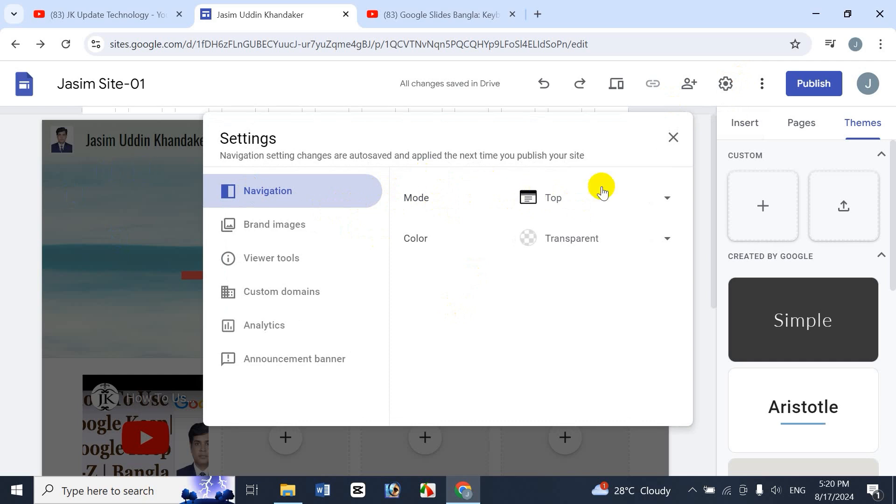
click(672, 137)
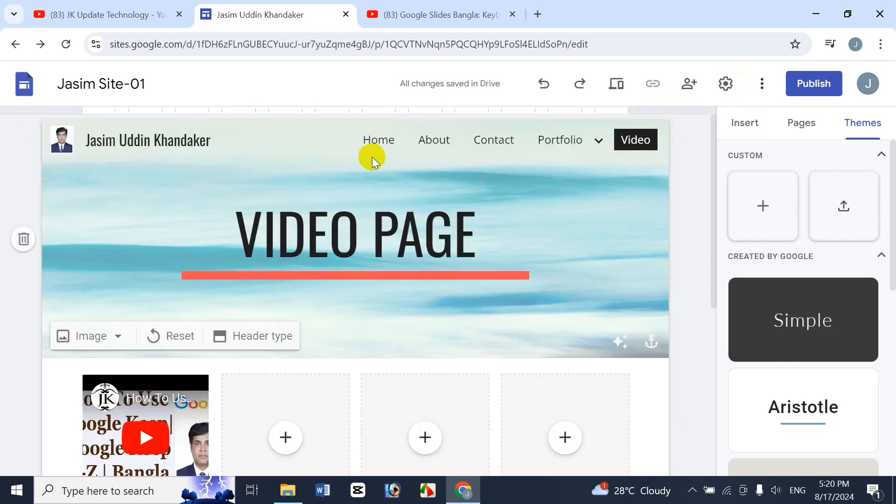
click(725, 84)
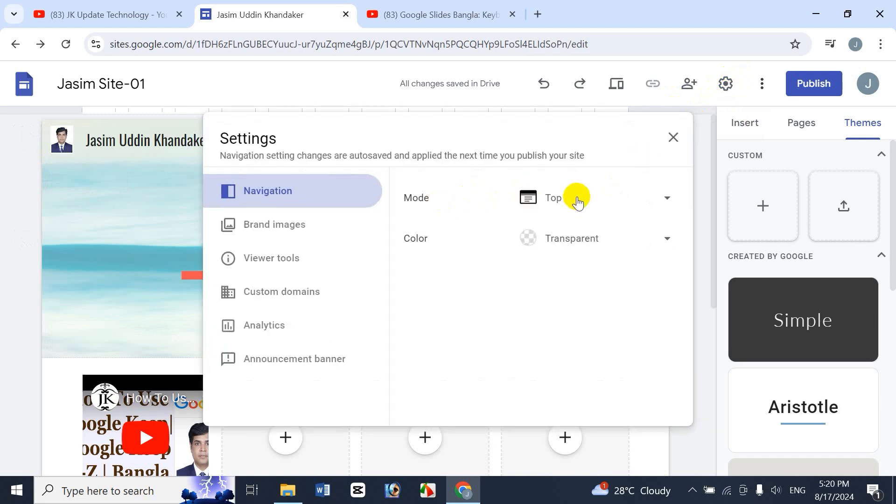
click(577, 202)
click(556, 234)
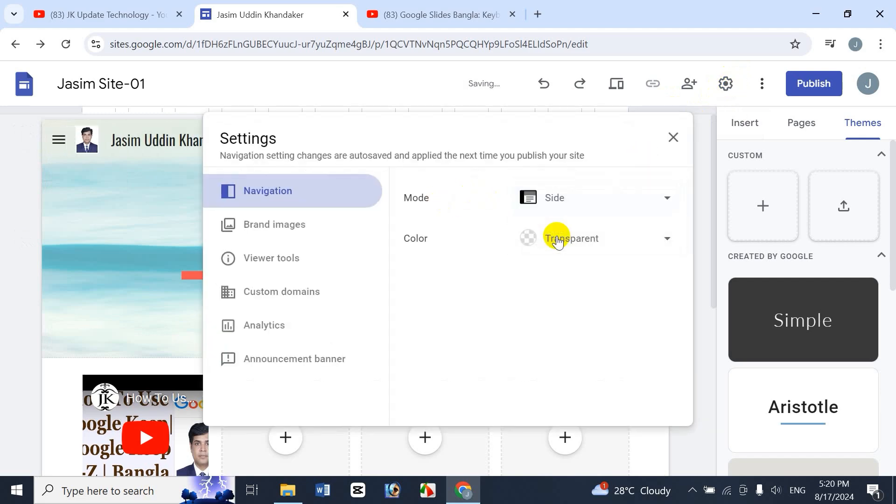
click(673, 138)
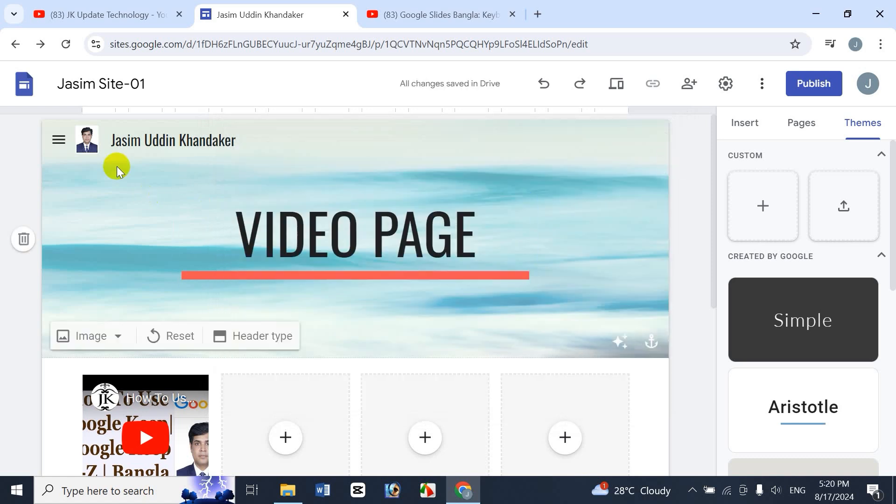
click(59, 141)
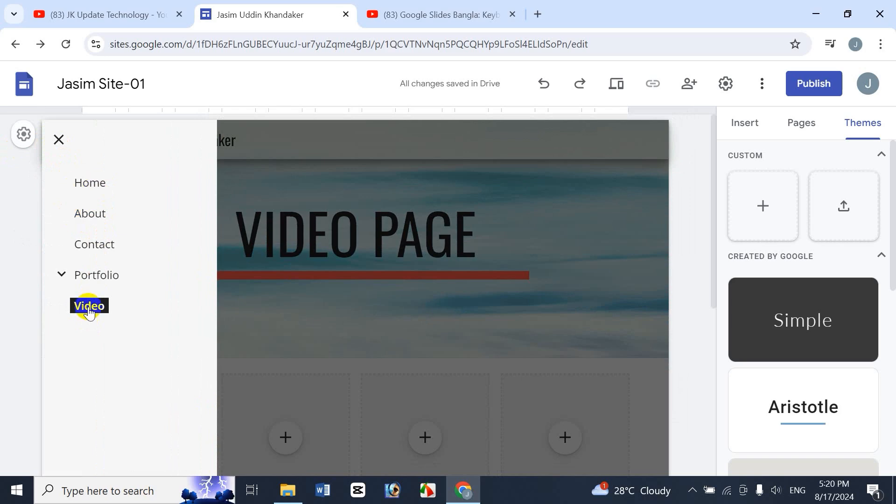
click(57, 140)
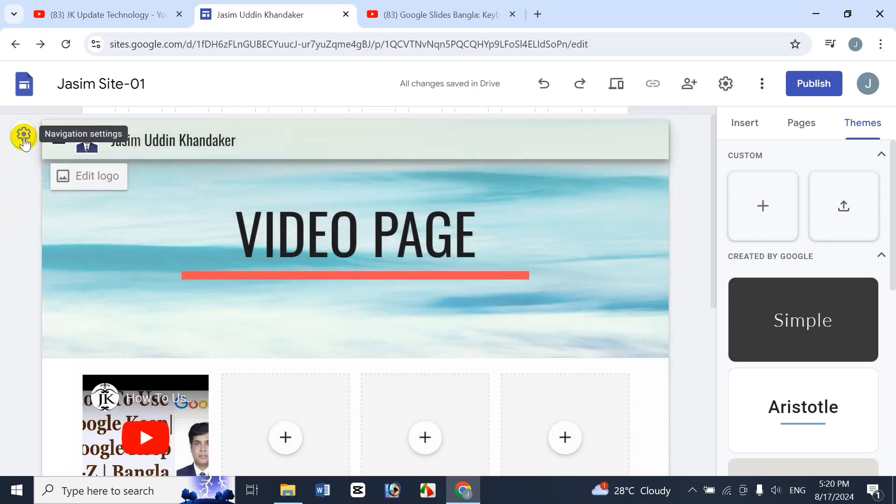
Step: Set the site's navigation mode to Top and its color to Black
click(727, 84)
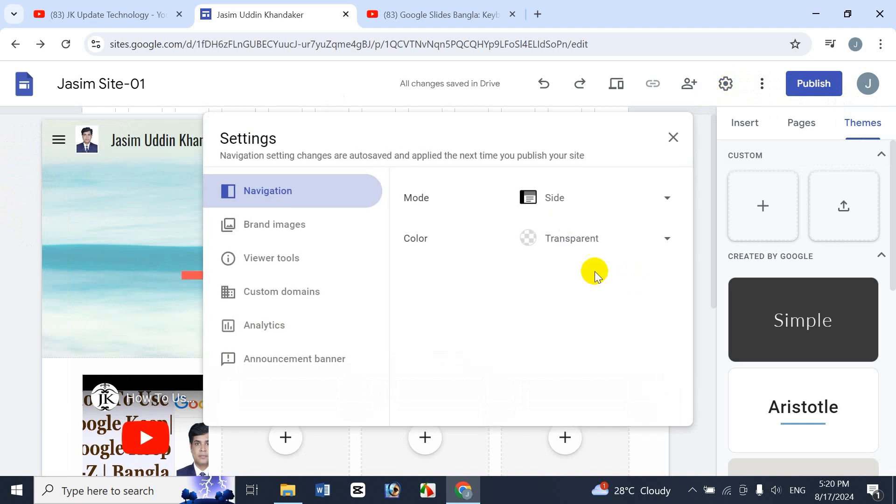
click(609, 199)
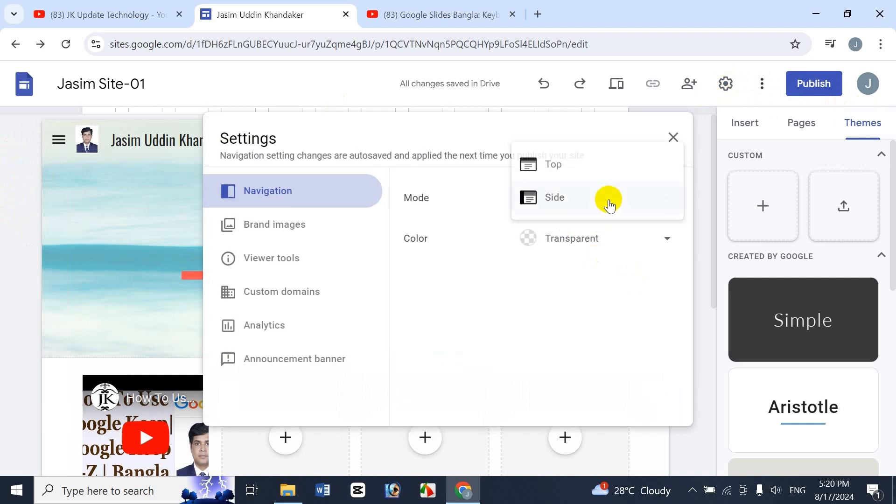
click(585, 171)
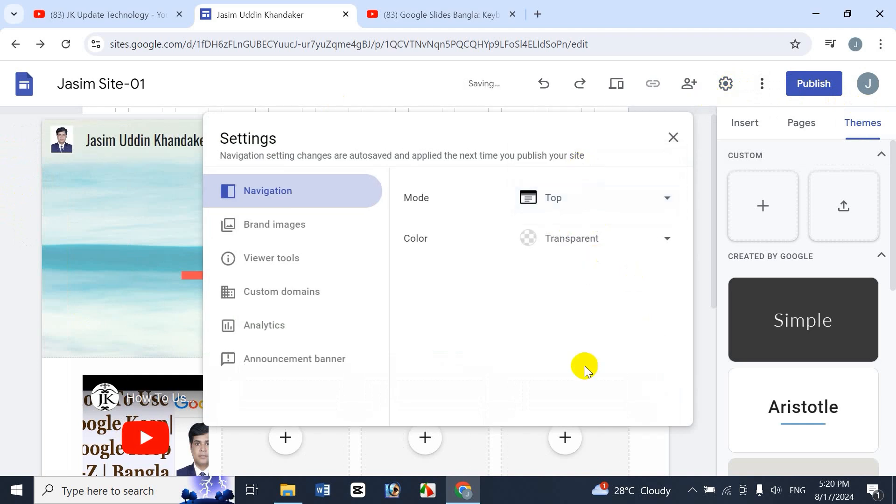
click(604, 241)
click(573, 311)
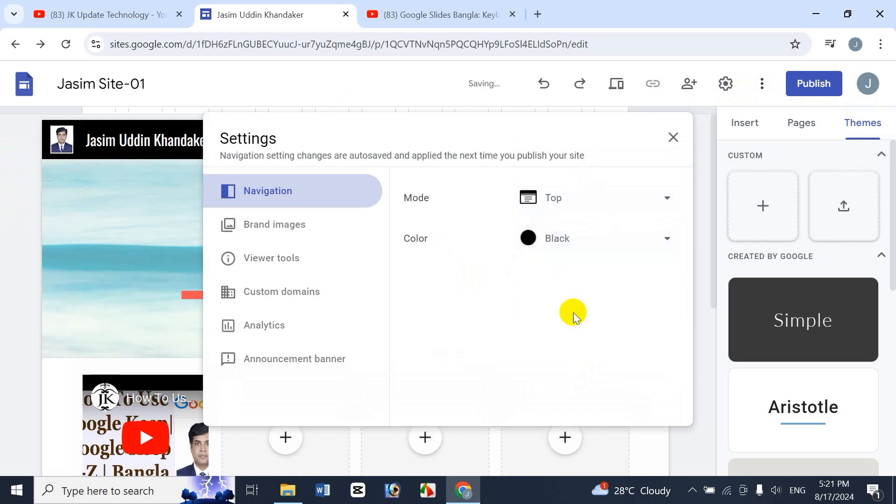
click(674, 137)
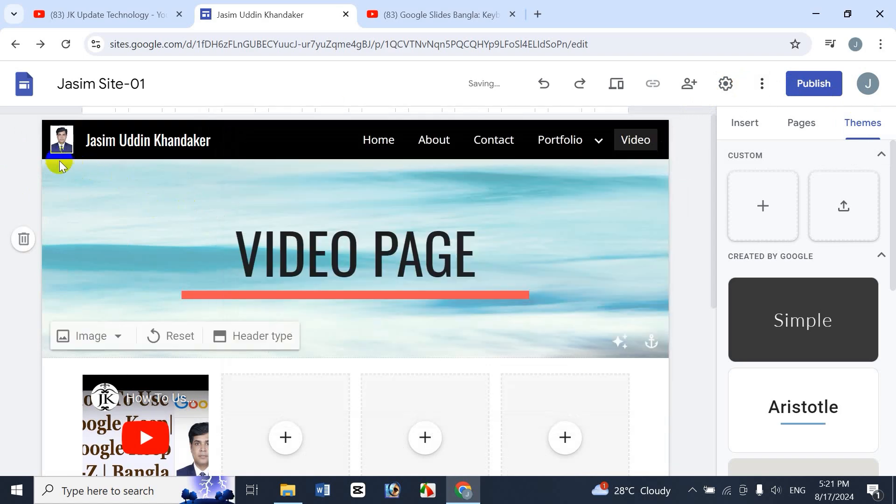
Step: Examine the navigation bar on the Video page and the available navigation color options
click(643, 147)
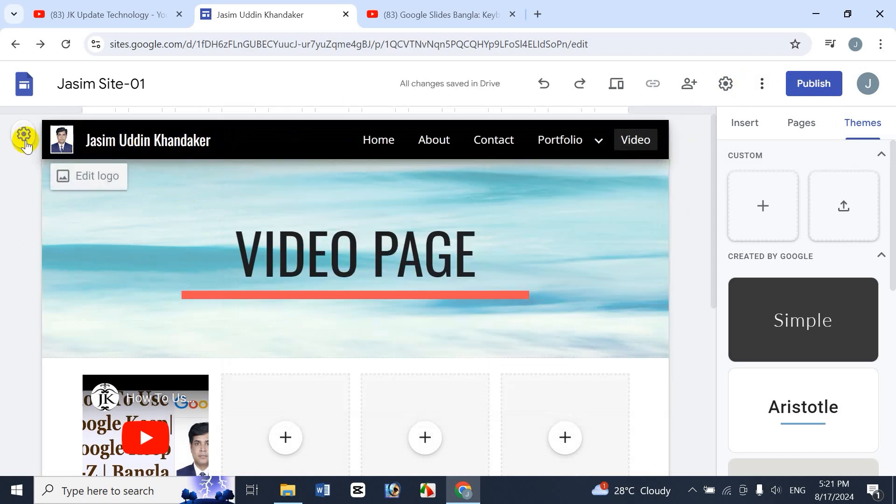
click(579, 139)
click(726, 84)
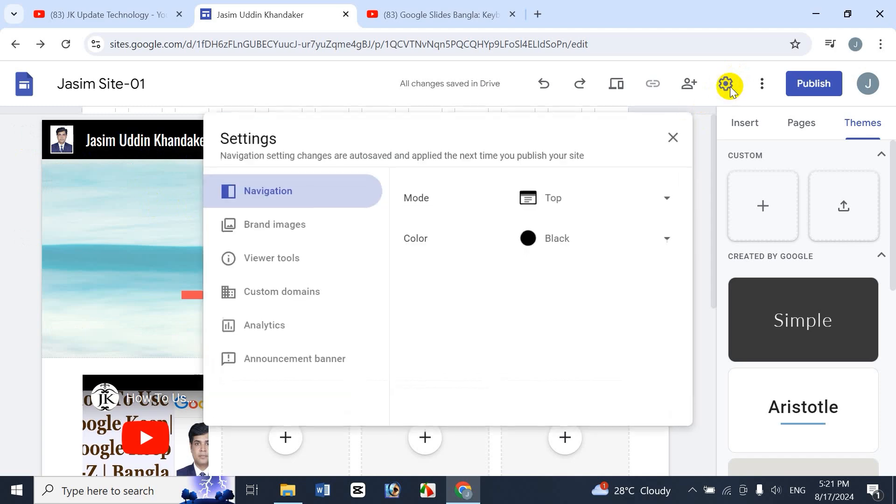
click(589, 238)
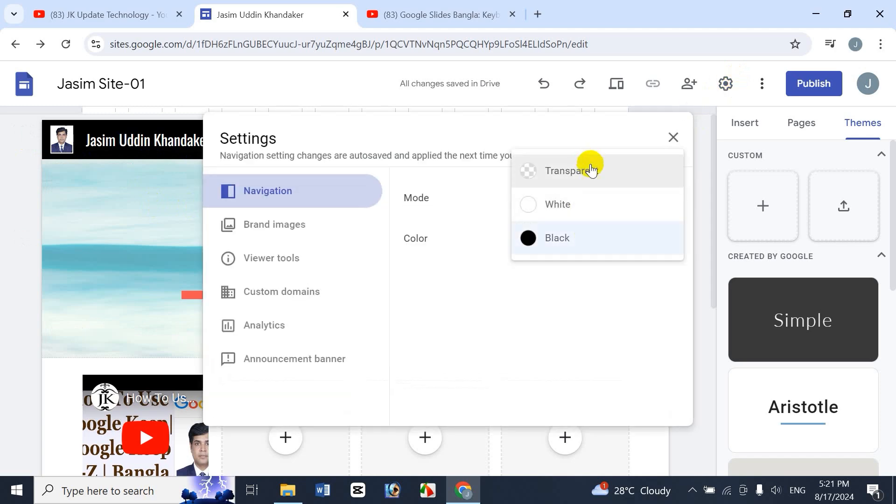
click(576, 128)
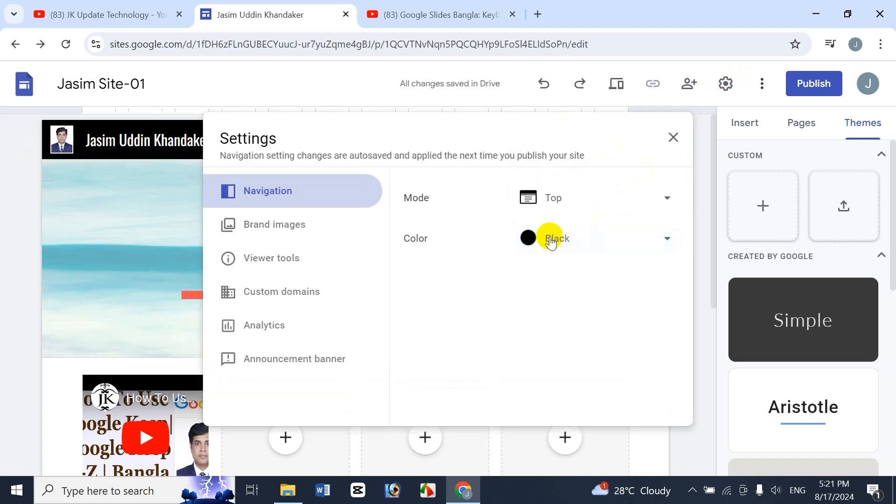
Step: Review the site's Brand images and Viewer tools settings
click(289, 232)
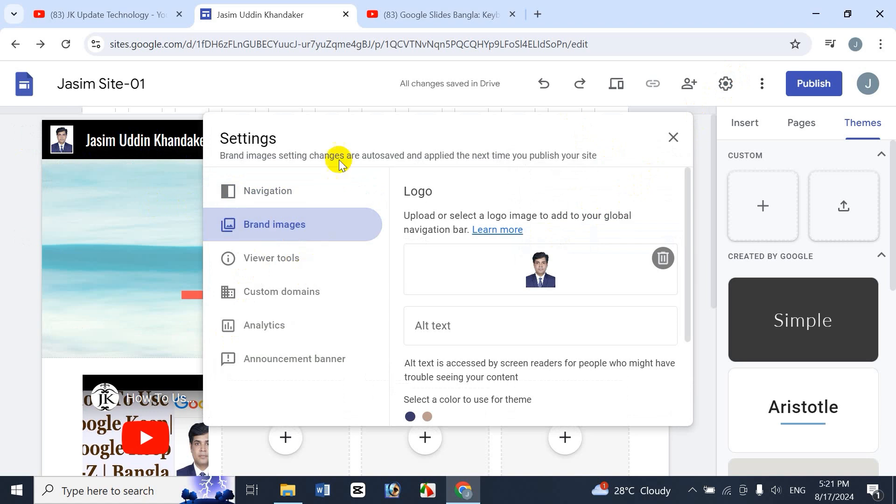
drag(413, 135, 494, 174)
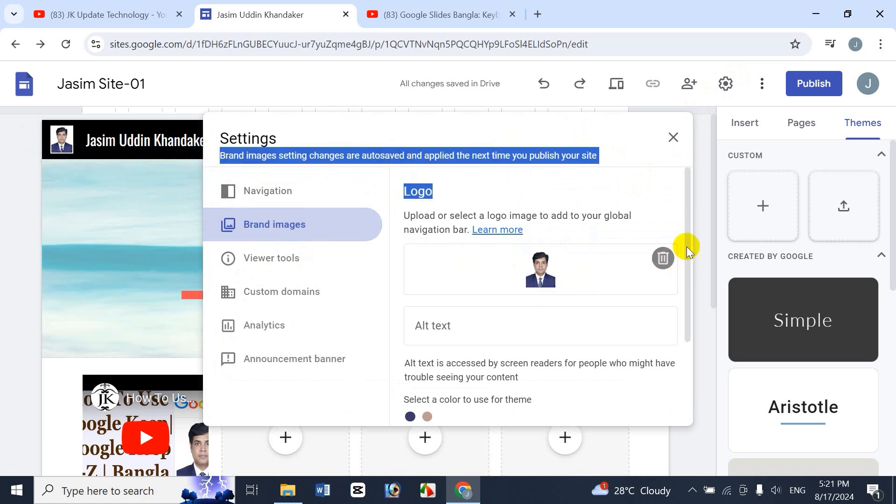
click(274, 259)
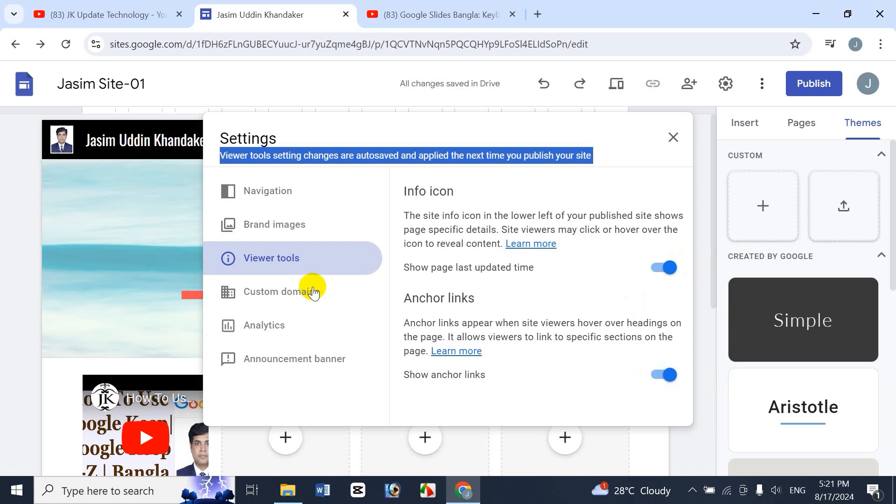
Step: Examine the custom domain setup form and cancel it without entering a domain
click(328, 295)
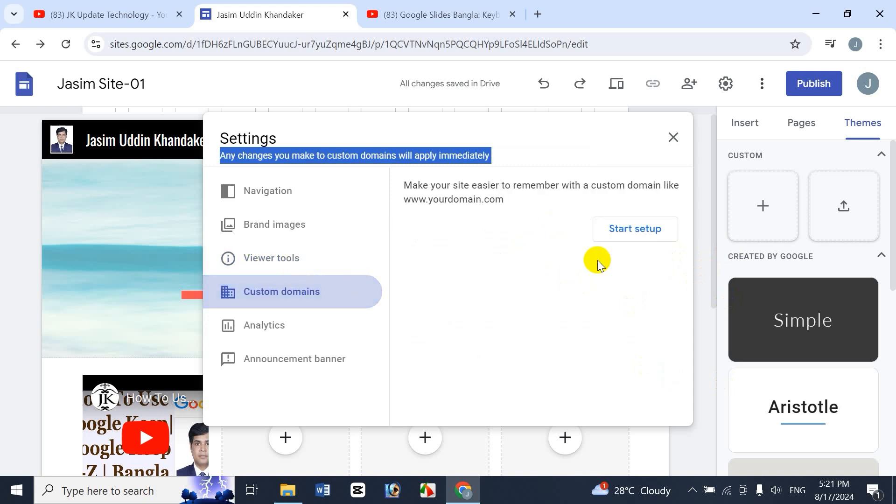
click(624, 231)
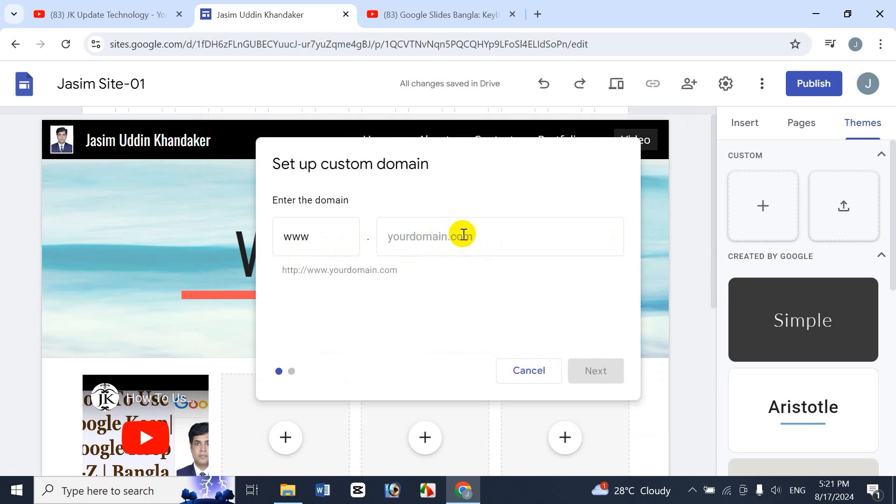
click(532, 372)
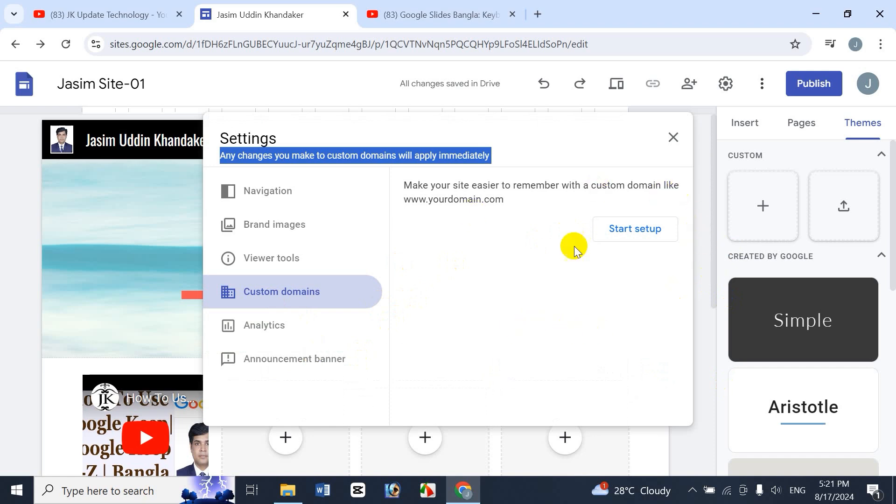
Step: Review the Analytics and Announcement banner settings and close the site settings
click(266, 321)
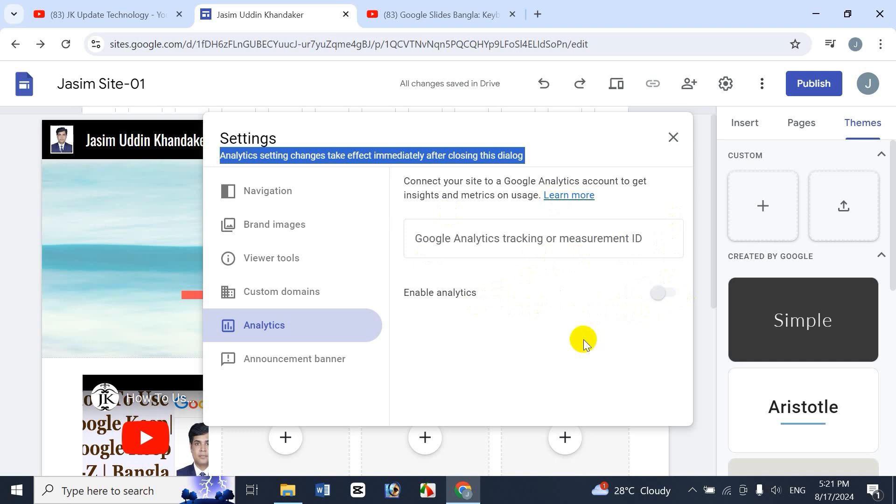
click(307, 361)
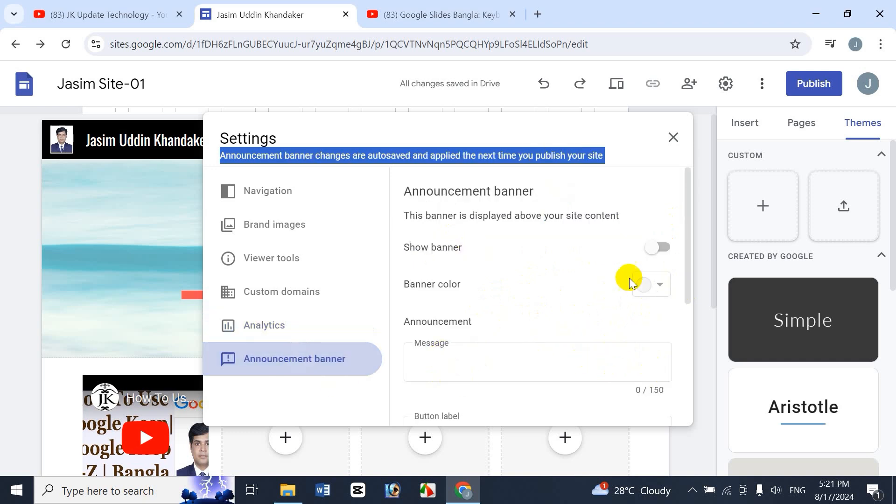
drag(687, 276, 256, 167)
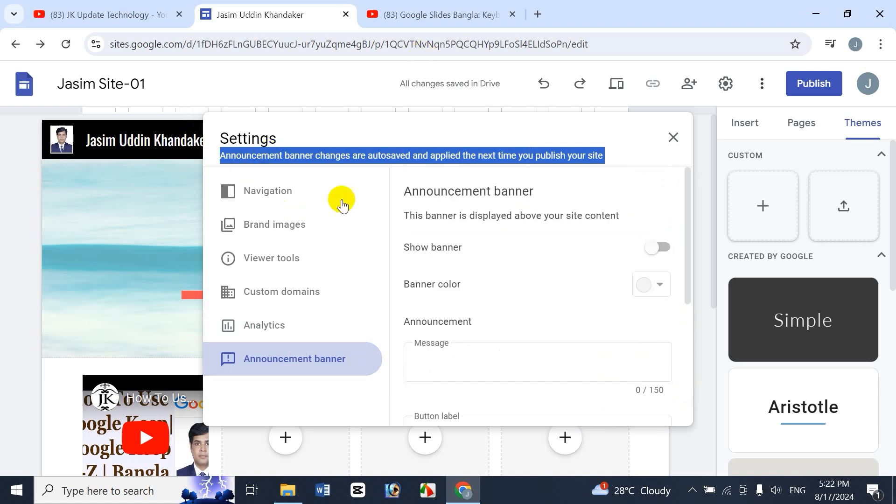
click(674, 138)
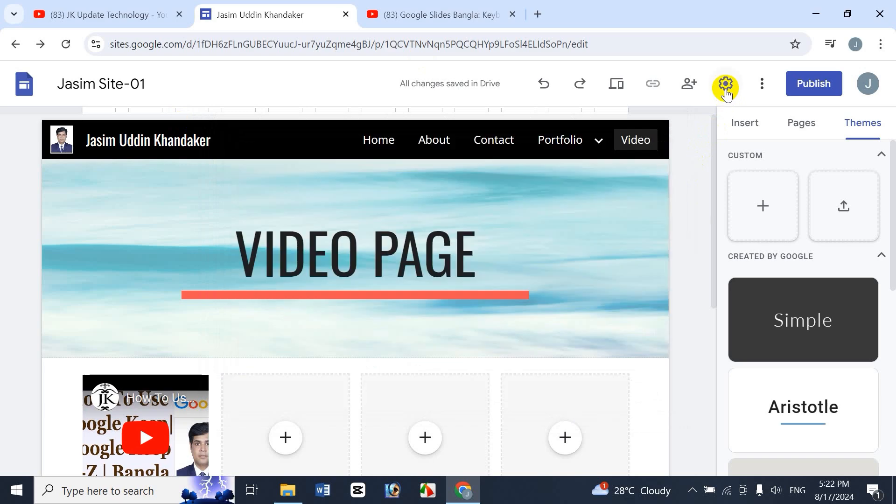
click(762, 85)
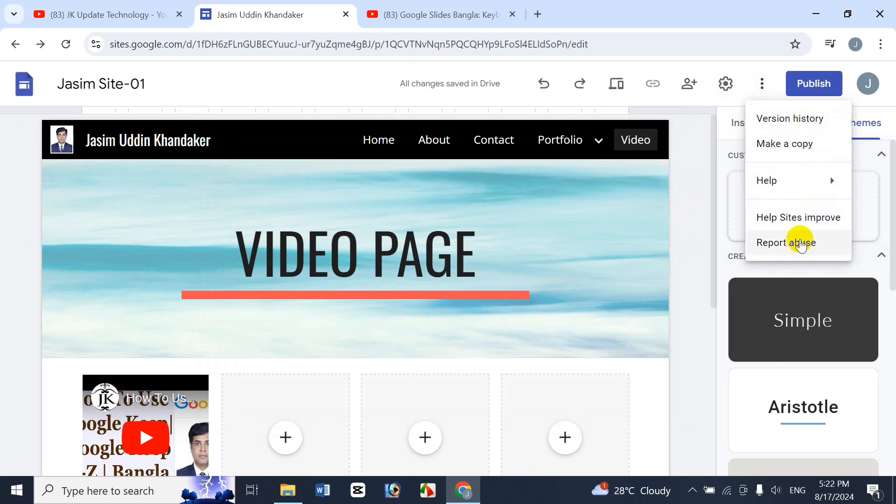
click(258, 80)
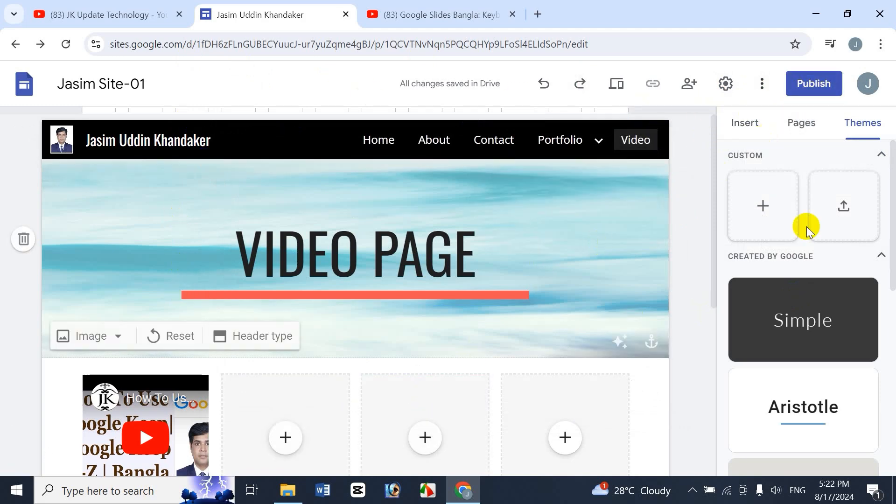
Step: Start publishing the site and set its web address to the owner's first name followed by 422
click(816, 85)
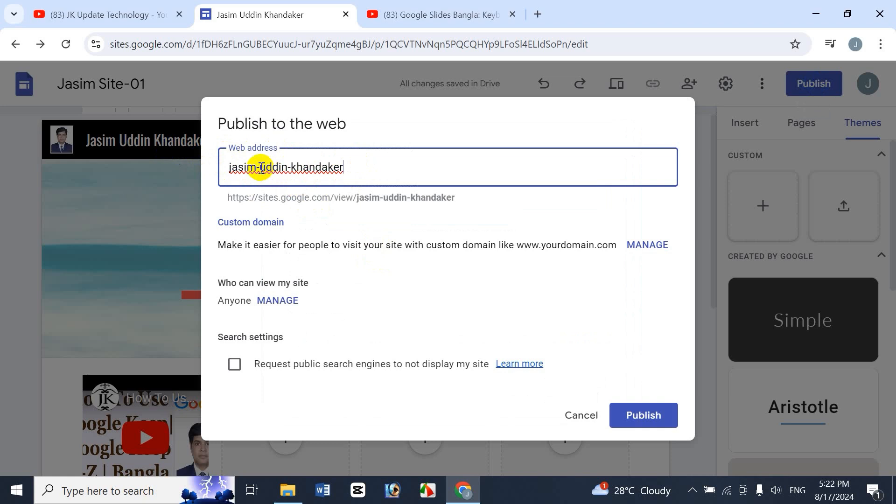
drag(258, 168, 450, 173)
key(BackSpace)
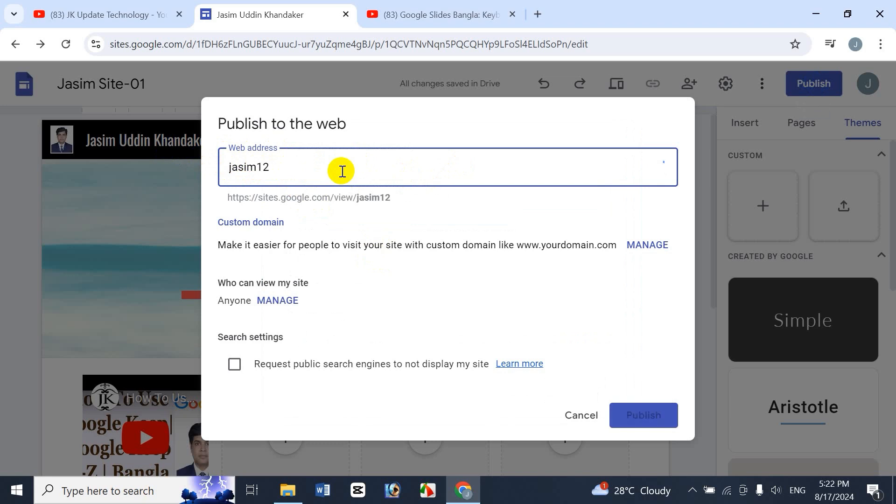
key(BackSpace)
key(BackSpace)
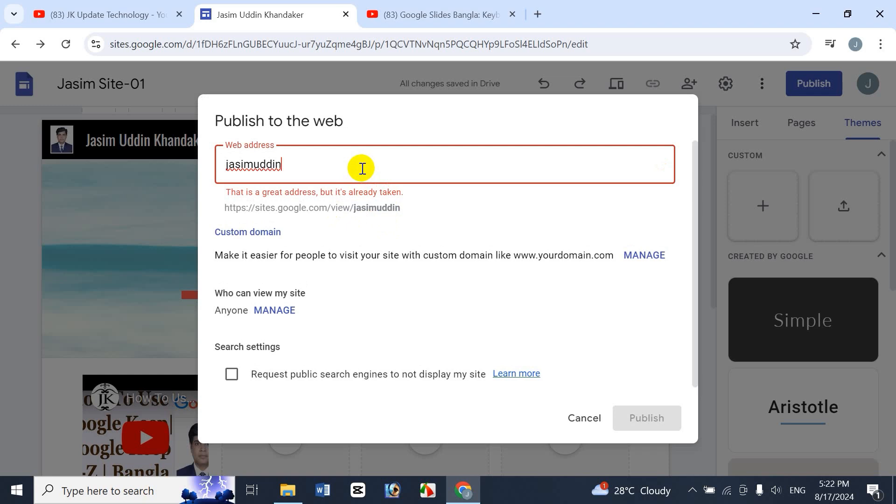
key(BackSpace)
key(BackSpace)
key(BackSpace)
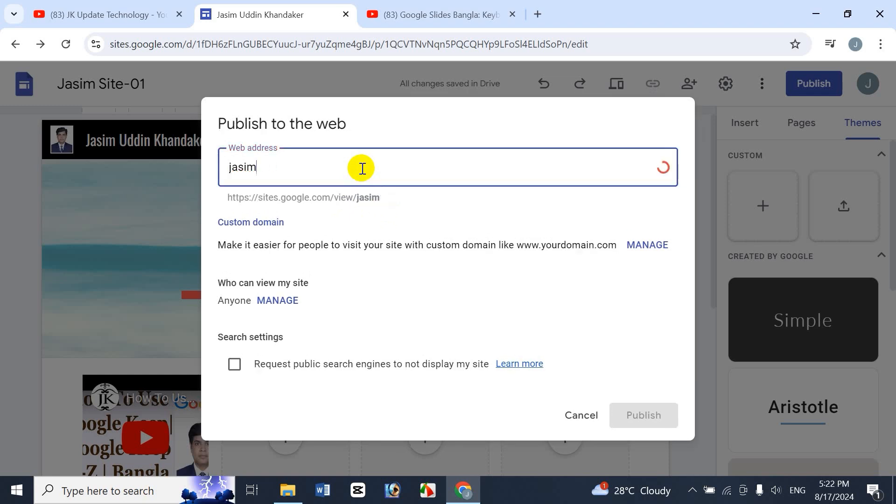
text(422)
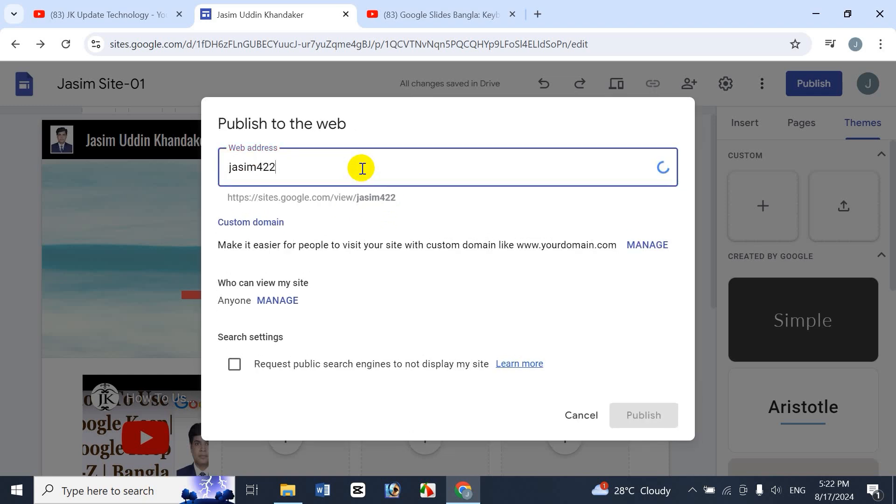
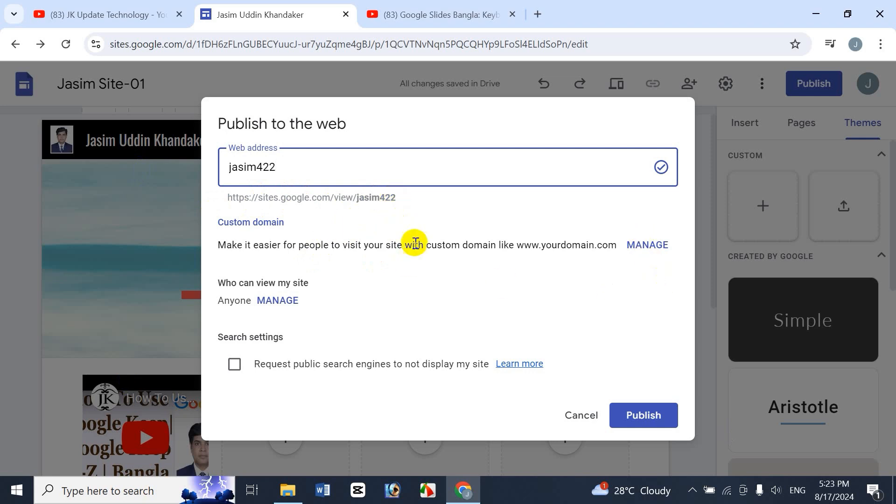
Step: Review the custom domain setup and the site's viewer access from the publishing options, without changing either
click(647, 248)
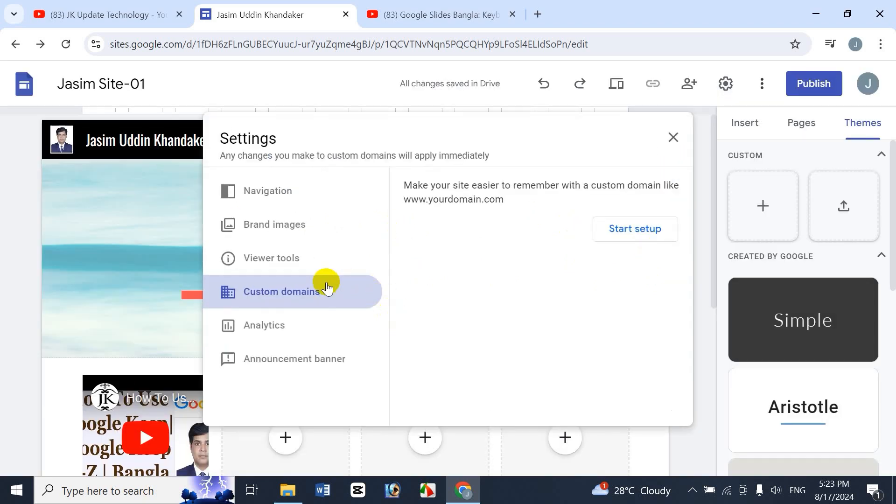
click(636, 229)
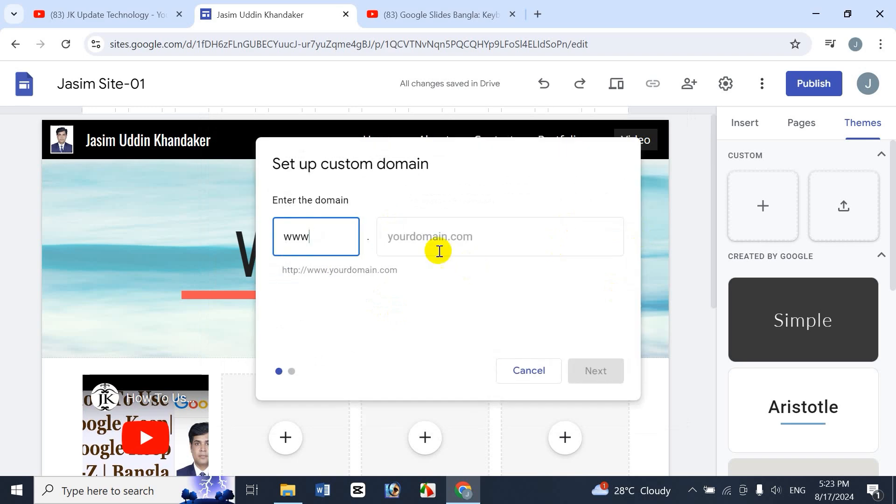
click(527, 371)
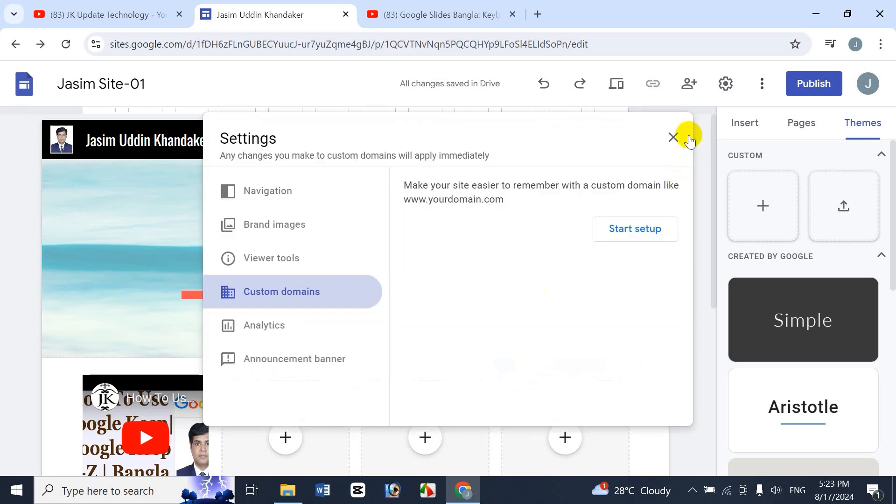
click(674, 137)
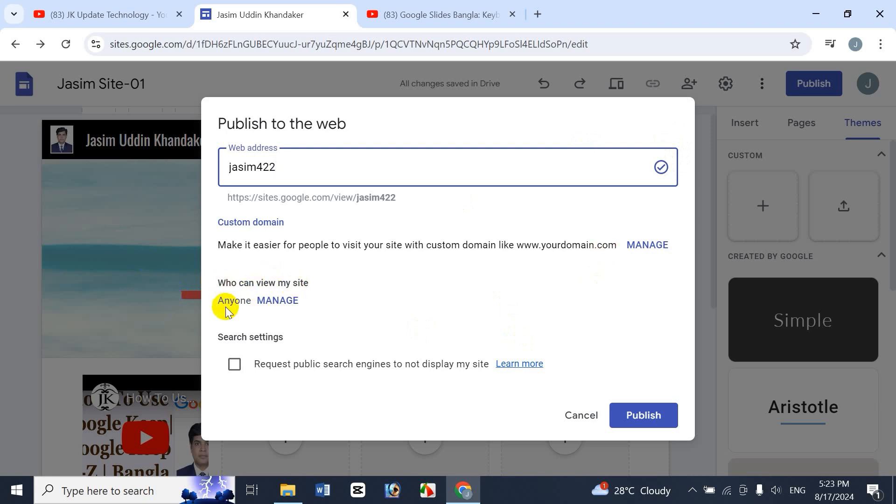
click(271, 301)
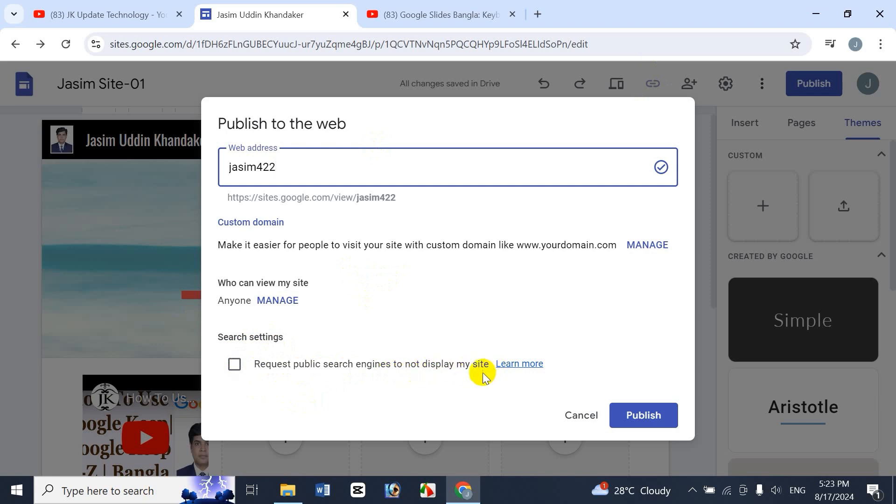
Step: Turn on the request for public search engines not to display the site, and turn it off again
click(237, 369)
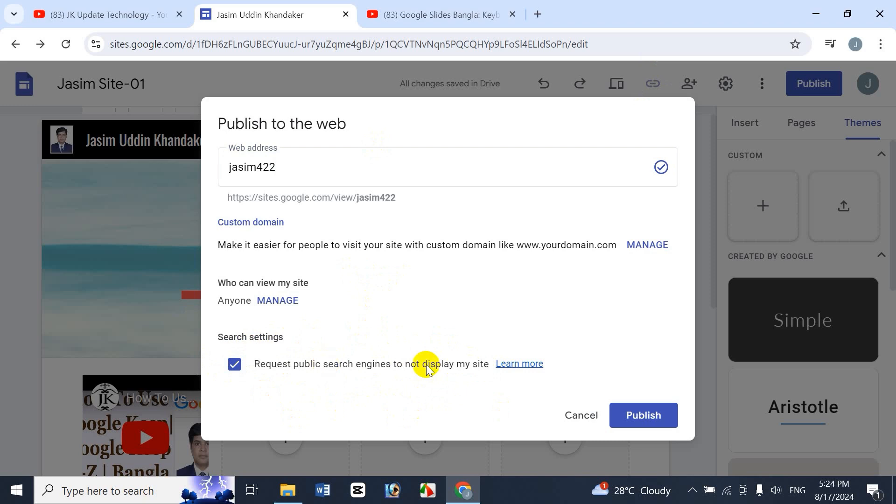
click(231, 365)
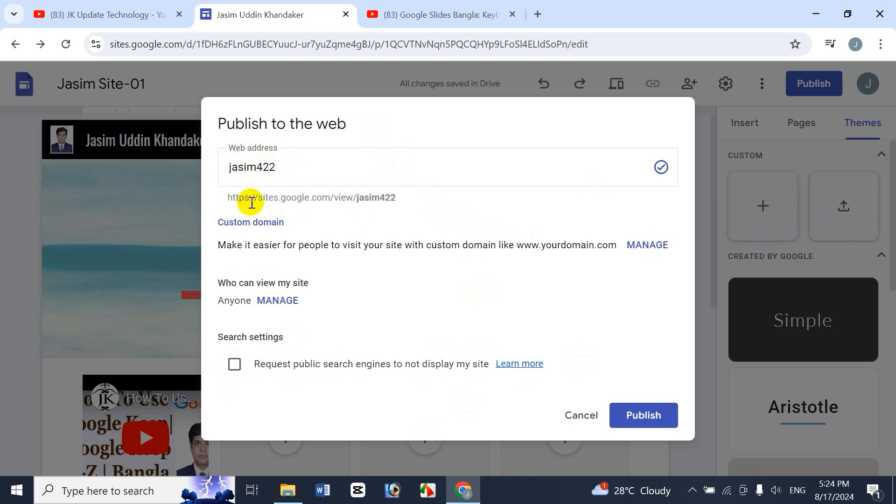
Step: Publish the site to the web without sharing the embedded Salary Sheet and Microsoft Word MCQs.docx files
drag(251, 202, 384, 200)
click(427, 204)
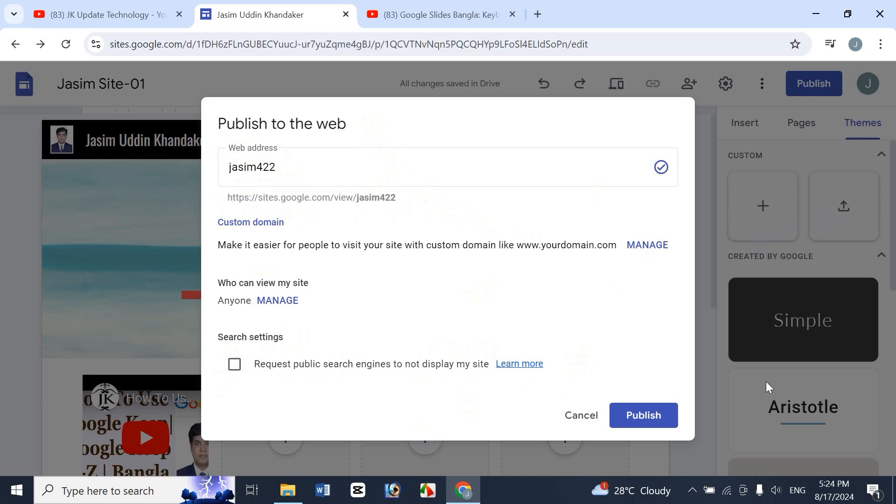
click(649, 413)
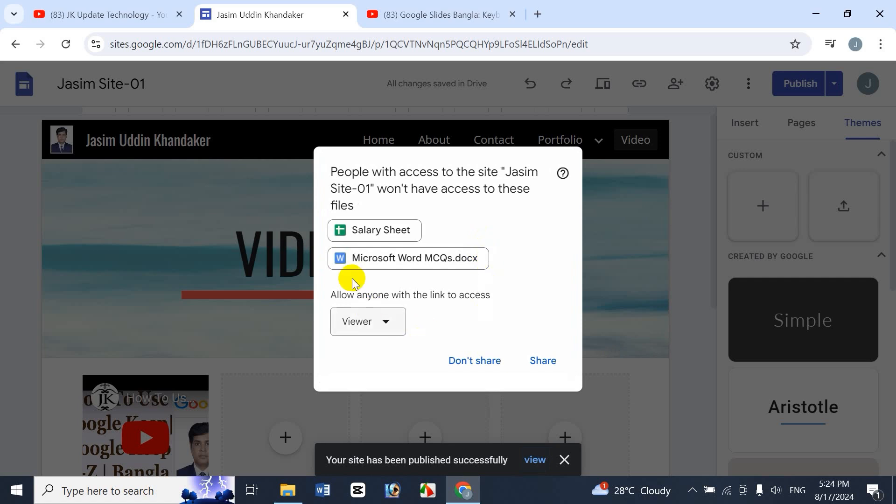
click(475, 364)
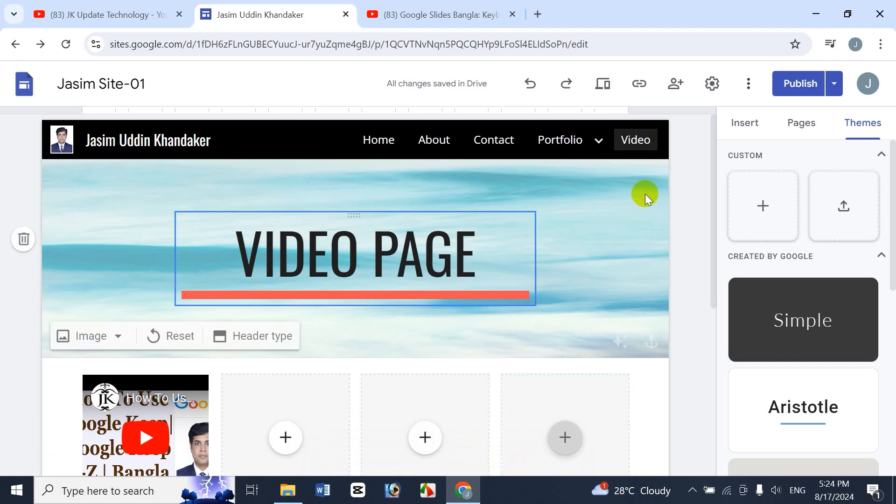
Step: Open the published site and look through its Video page down to the footer
click(835, 84)
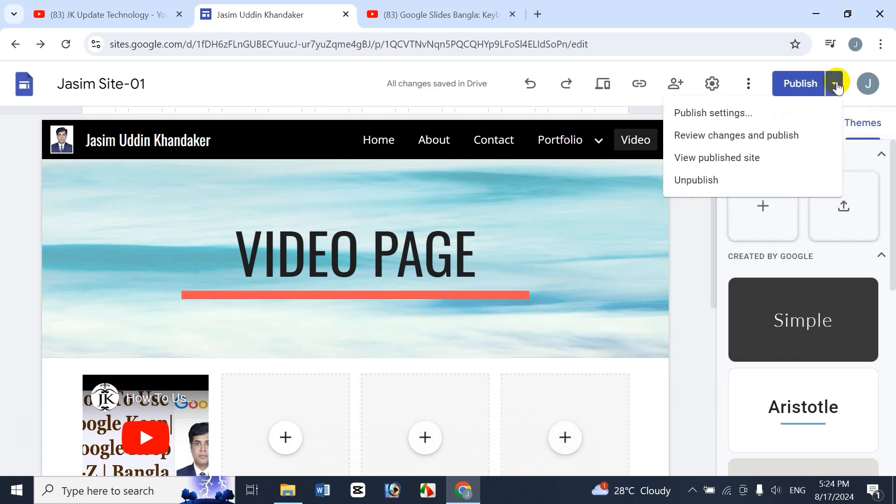
click(726, 167)
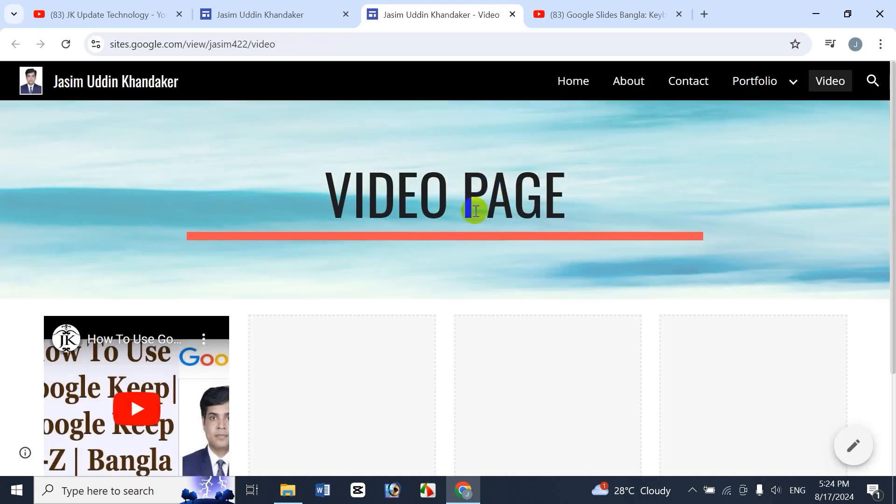
drag(891, 248, 892, 299)
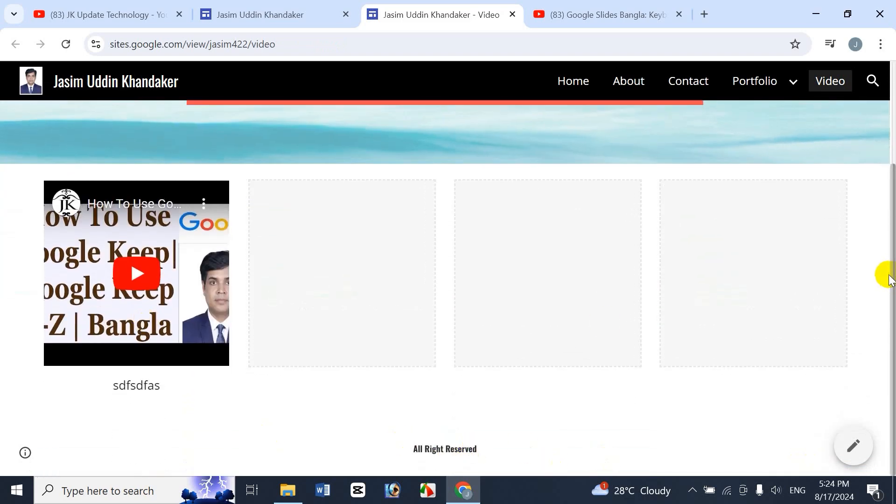
drag(892, 263, 894, 150)
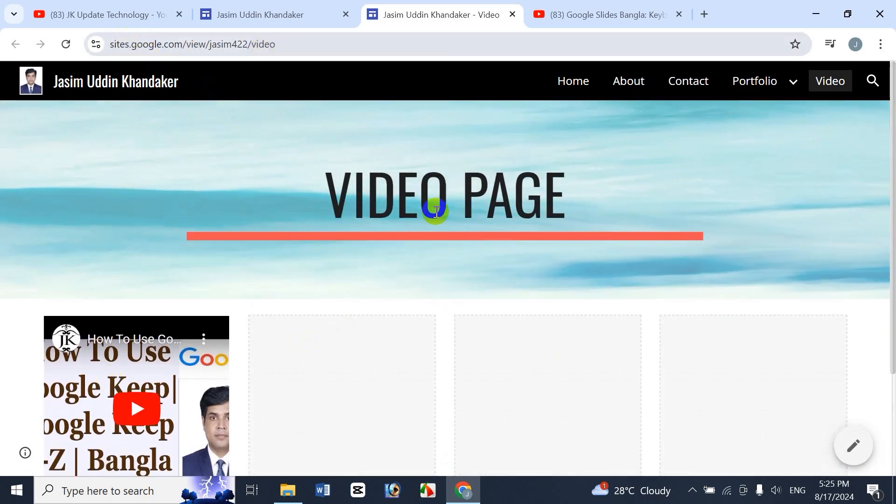
Step: Look through the published Home page, including its embedded Word document and salary sheet
click(581, 84)
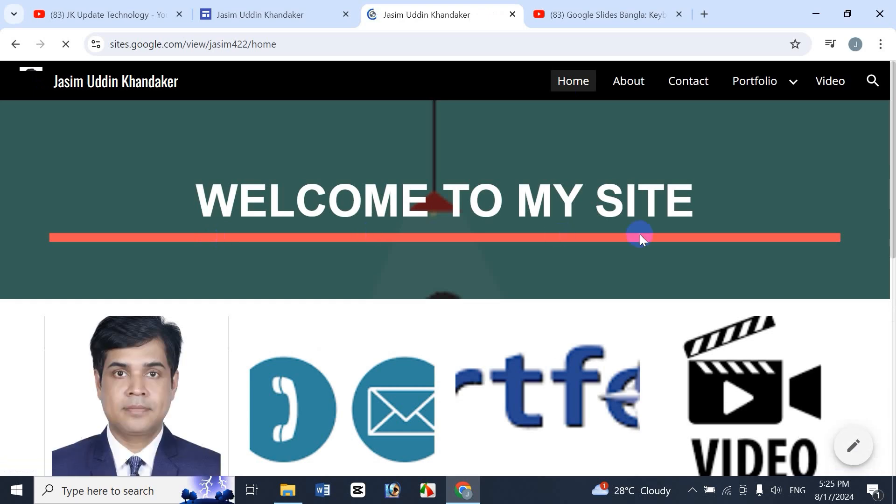
drag(892, 238, 889, 458)
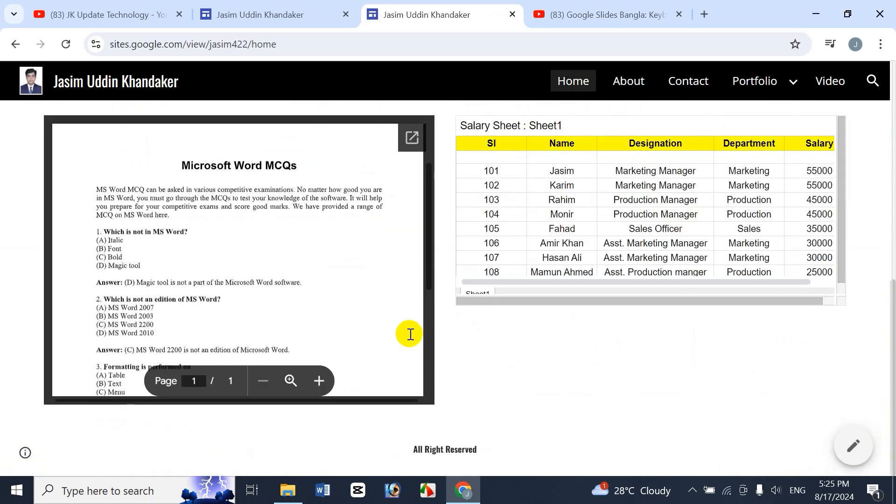
drag(888, 344, 872, 112)
click(692, 374)
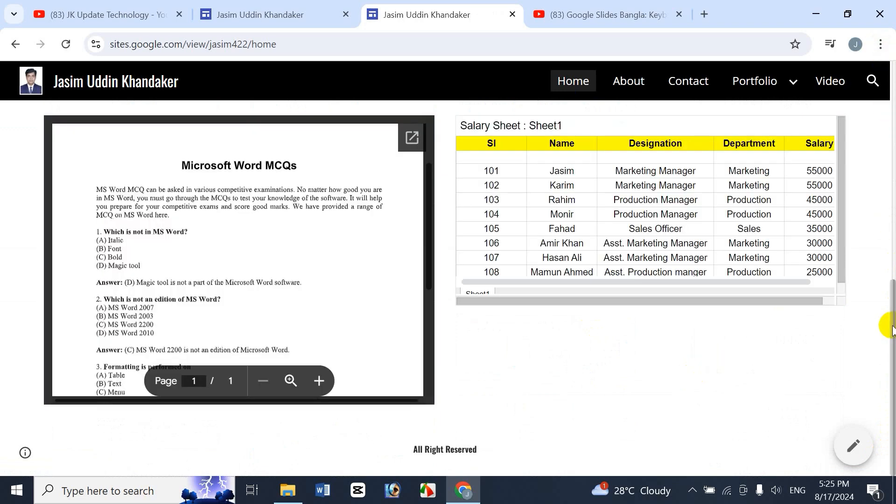
drag(891, 327, 893, 115)
Step: Examine the published About page and the site search, leaving the search without entering a query
click(631, 80)
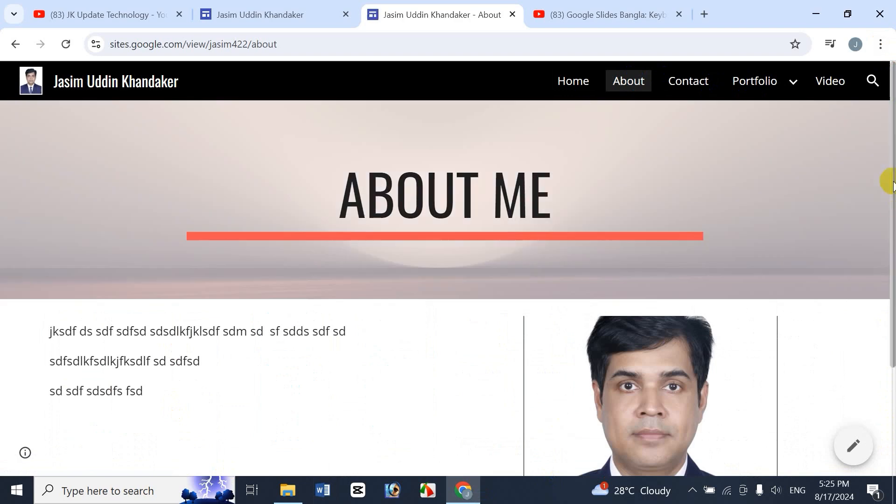
drag(891, 206, 886, 145)
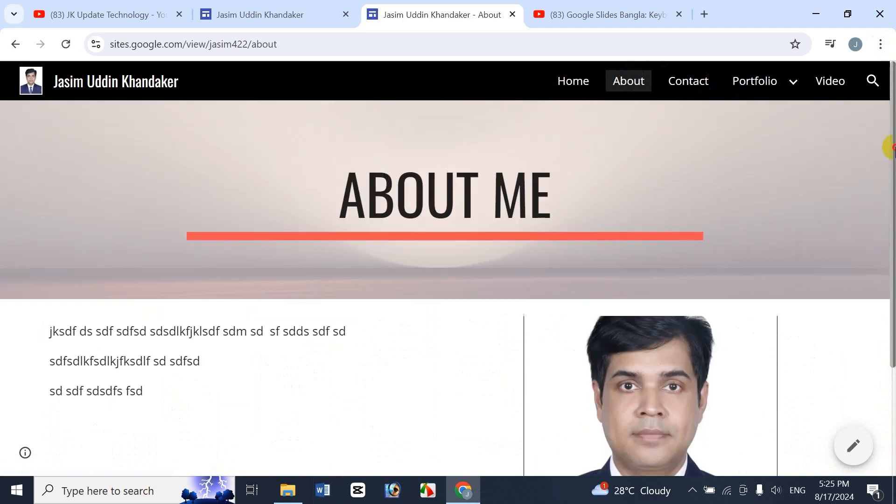
click(874, 84)
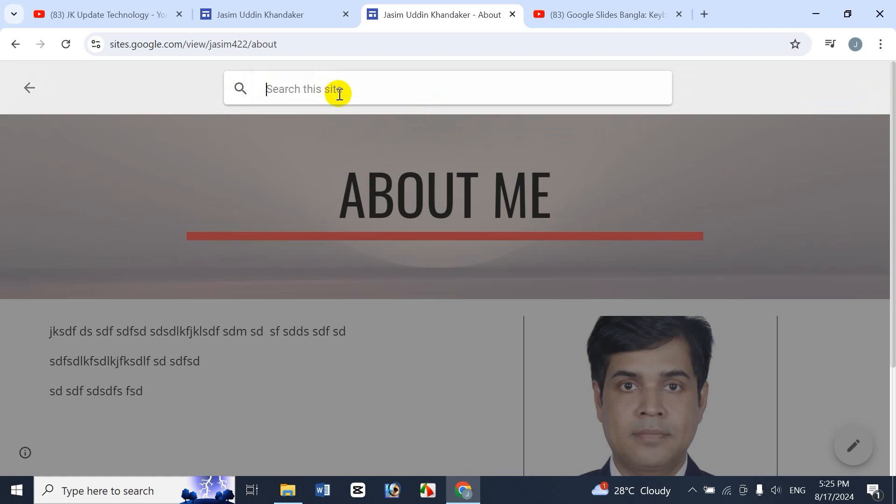
click(30, 90)
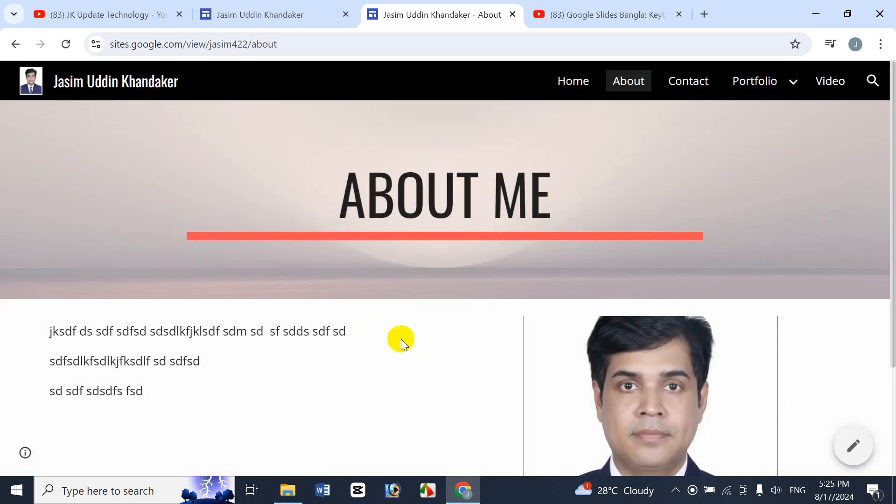
Step: Open the About page's editor from the published site, review the publish settings without saving changes, and close that tab
click(854, 450)
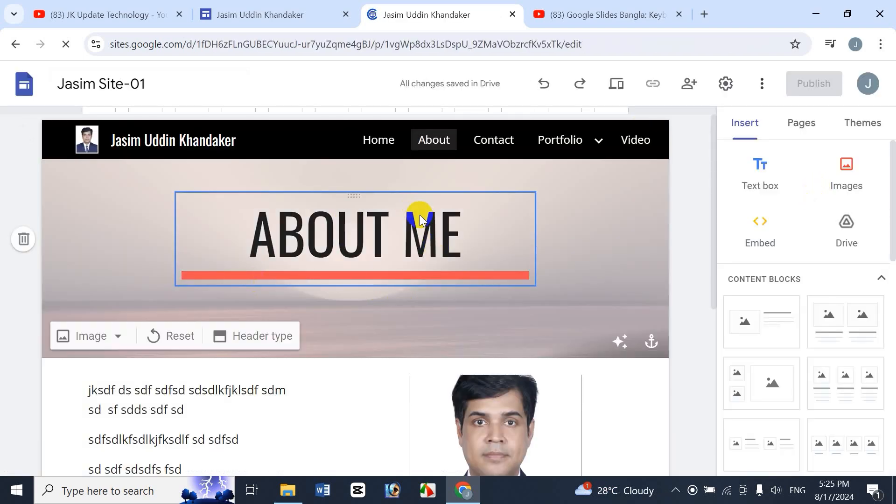
click(319, 212)
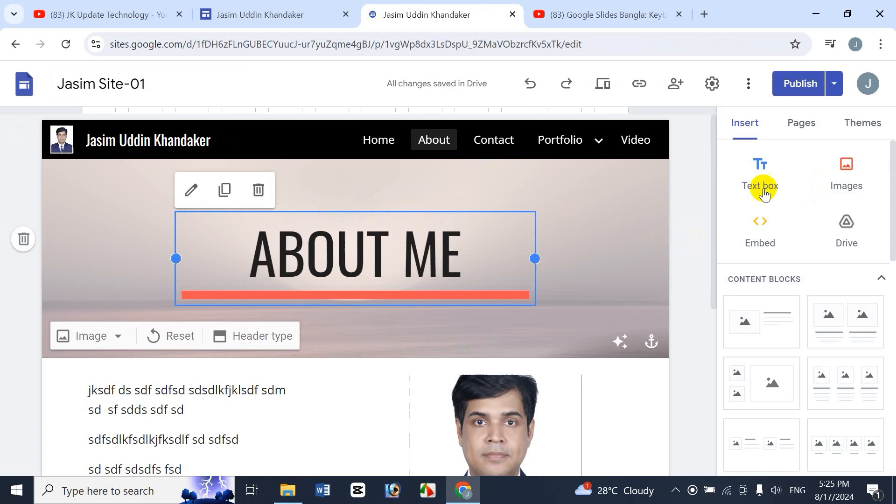
click(836, 91)
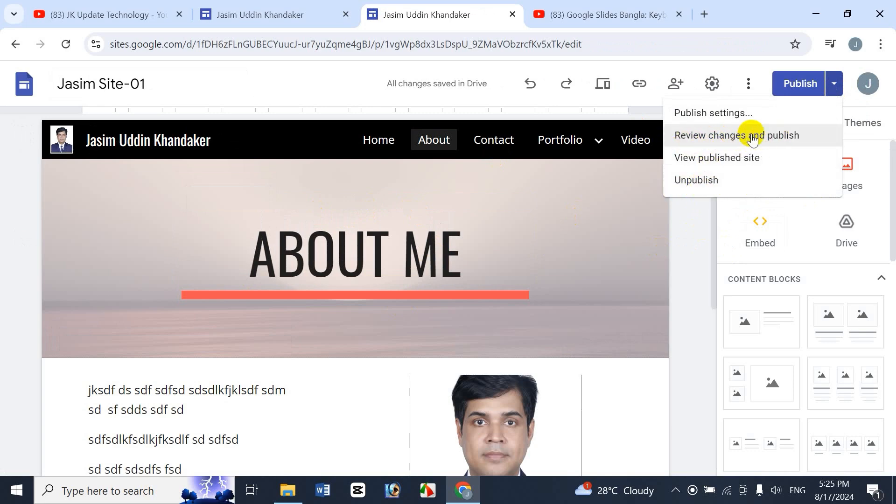
click(724, 115)
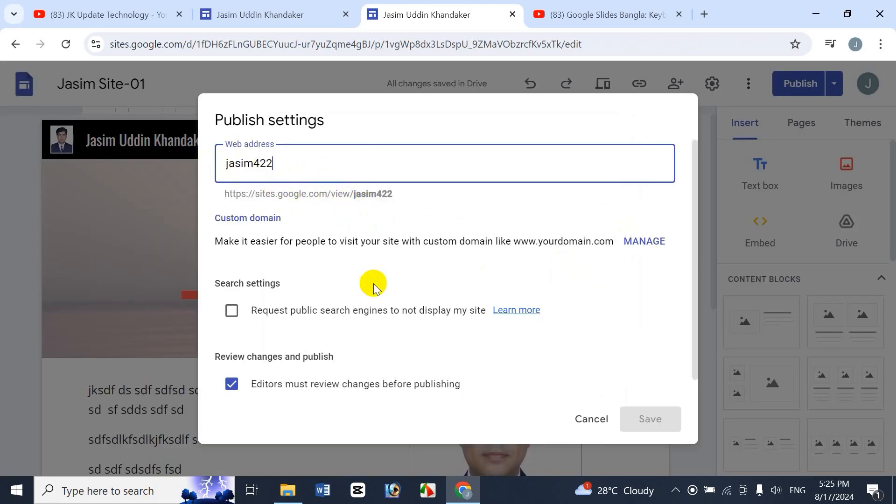
click(595, 428)
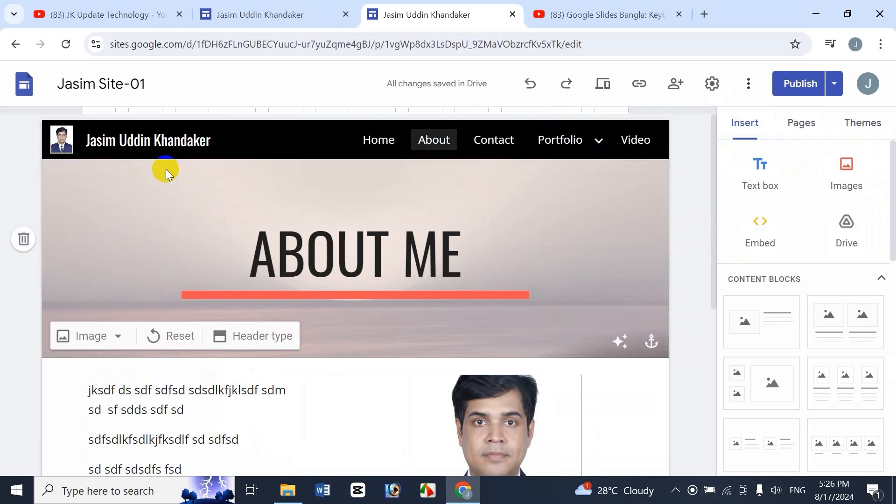
click(512, 15)
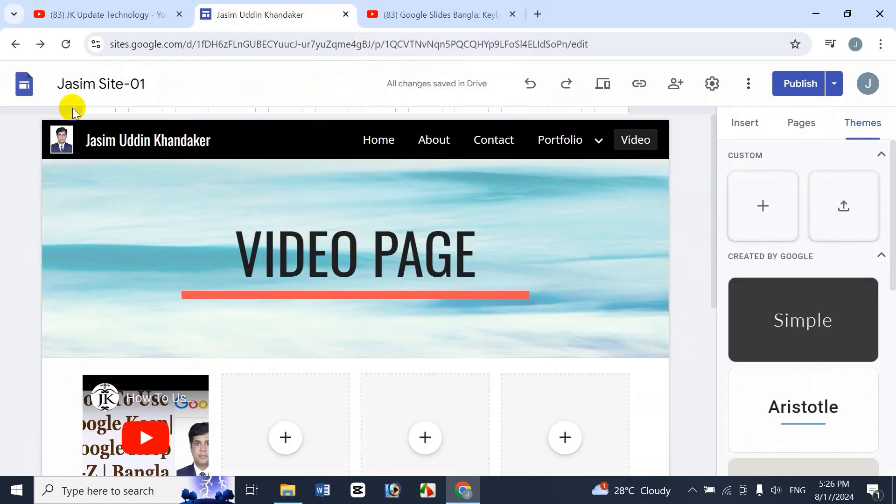
Step: Leave the site editor for the Sites home page and look over the template gallery and recent sites
click(28, 92)
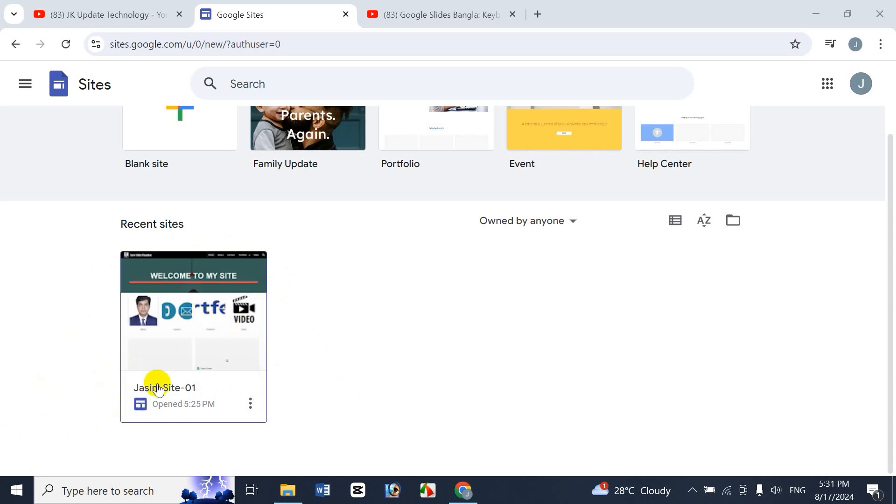
drag(891, 346, 886, 257)
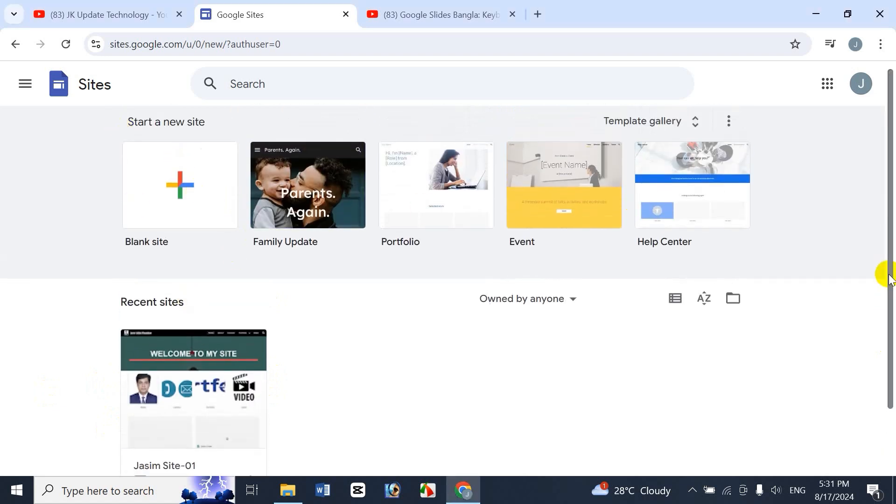
drag(885, 266, 892, 356)
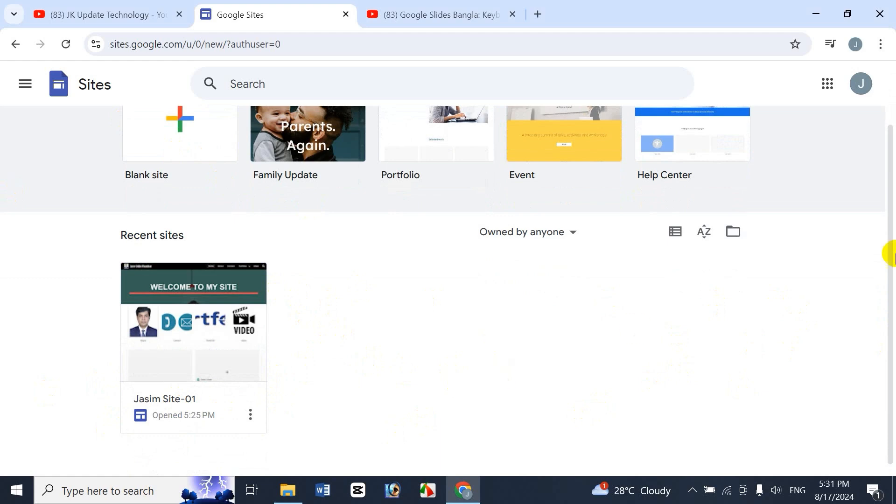
drag(891, 252, 892, 280)
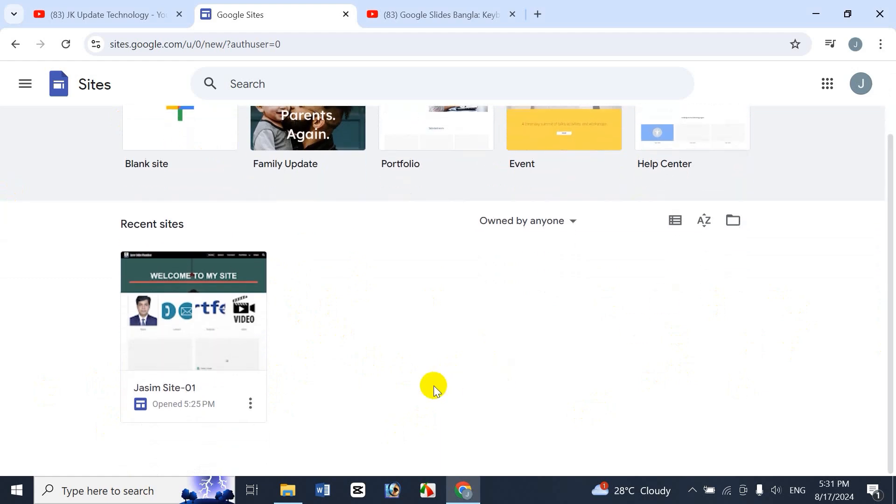
Step: Review the available actions for the recent site without applying any, and return to the template gallery
click(252, 404)
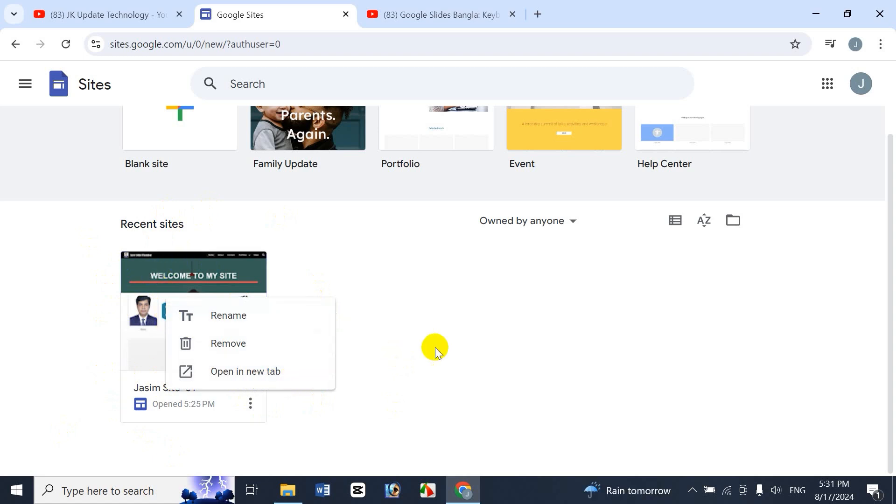
click(421, 334)
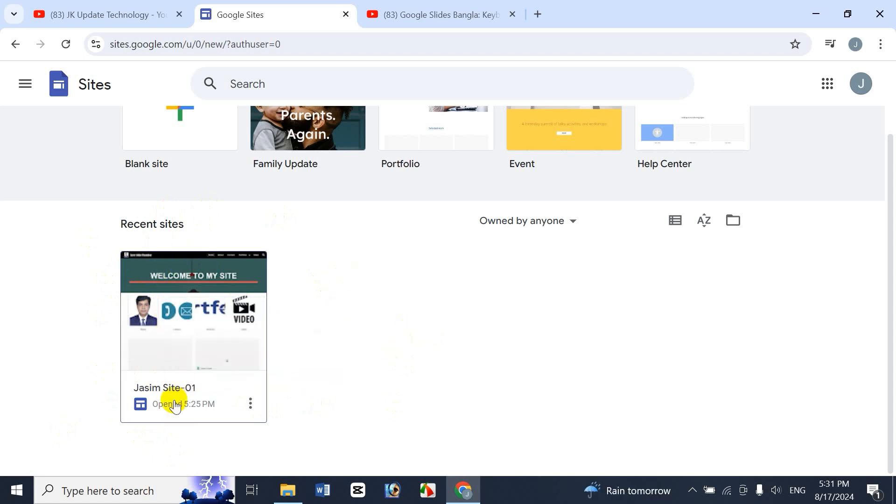
drag(890, 266, 887, 144)
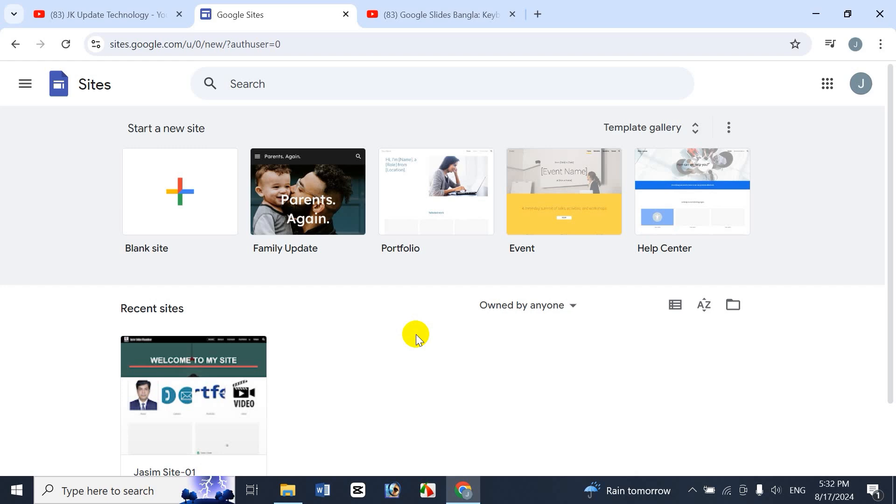
Step: Switch to YouTube and view the JK Update Technology channel's videos page
click(140, 13)
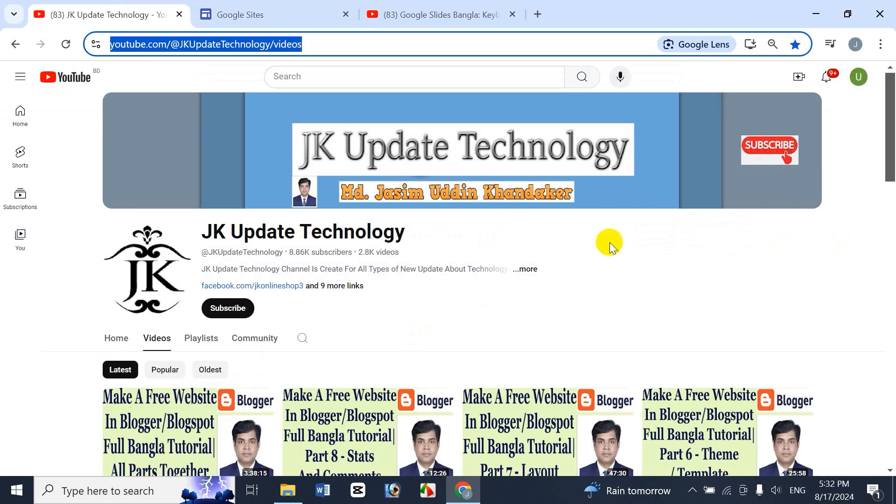
click(595, 248)
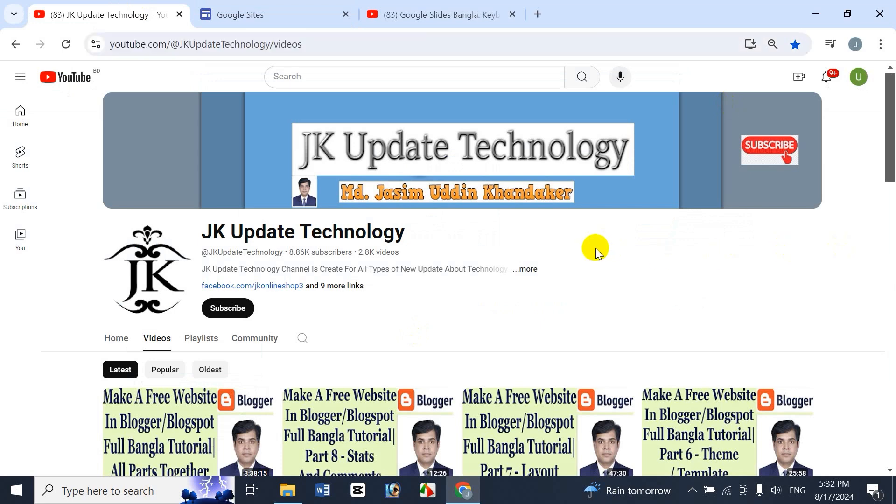